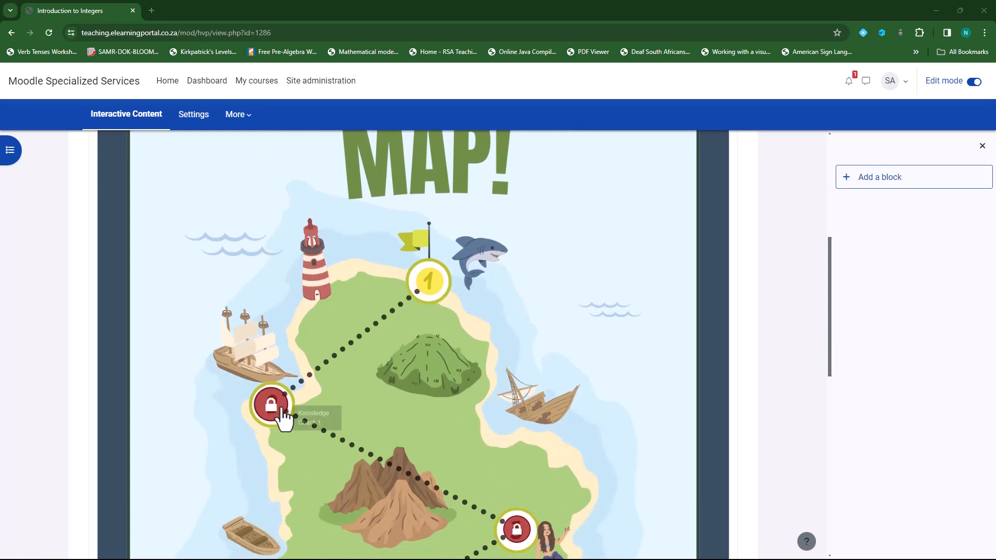
Step: Open the first stage of the treasure map and page through the Introduction to Integers slides to the end
{"action": "scroll", "coordinate": [502, 356], "scroll_direction": "down", "scroll_amount": 4}
{"action": "scroll", "coordinate": [398, 431], "scroll_direction": "up", "scroll_amount": 5}
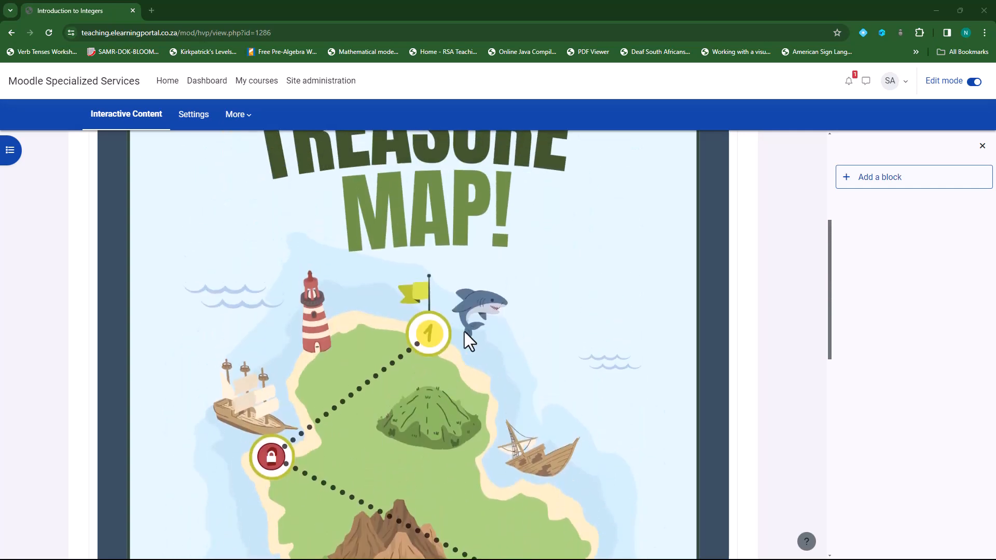
{"action": "scroll", "coordinate": [422, 376], "scroll_direction": "down", "scroll_amount": 3}
{"action": "scroll", "coordinate": [421, 376], "scroll_direction": "down", "scroll_amount": 2}
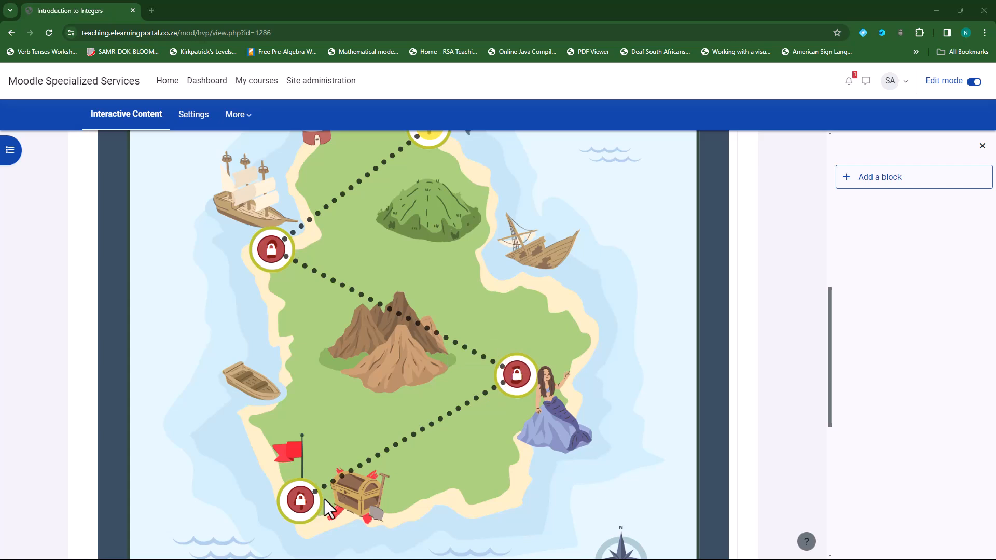
{"action": "scroll", "coordinate": [313, 514], "scroll_direction": "up", "scroll_amount": 2}
{"action": "scroll", "coordinate": [482, 342], "scroll_direction": "up", "scroll_amount": 2}
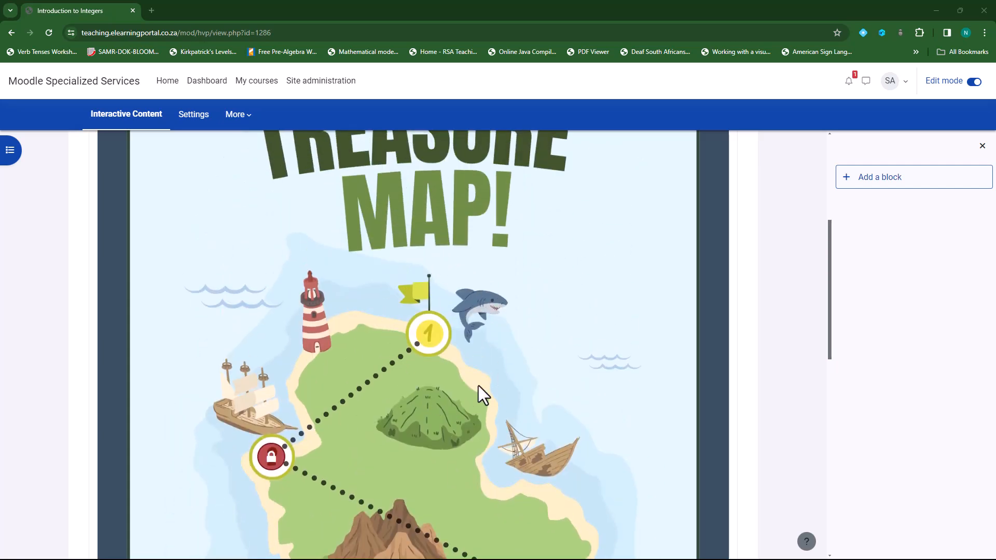
{"action": "left_click", "coordinate": [432, 343]}
{"action": "scroll", "coordinate": [520, 334], "scroll_direction": "up", "scroll_amount": 1}
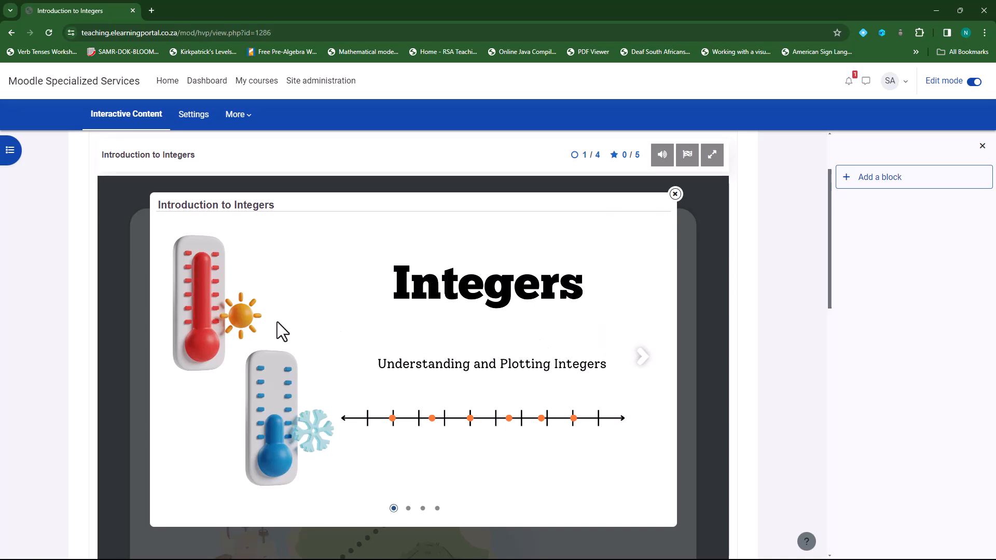
{"action": "left_click", "coordinate": [643, 358]}
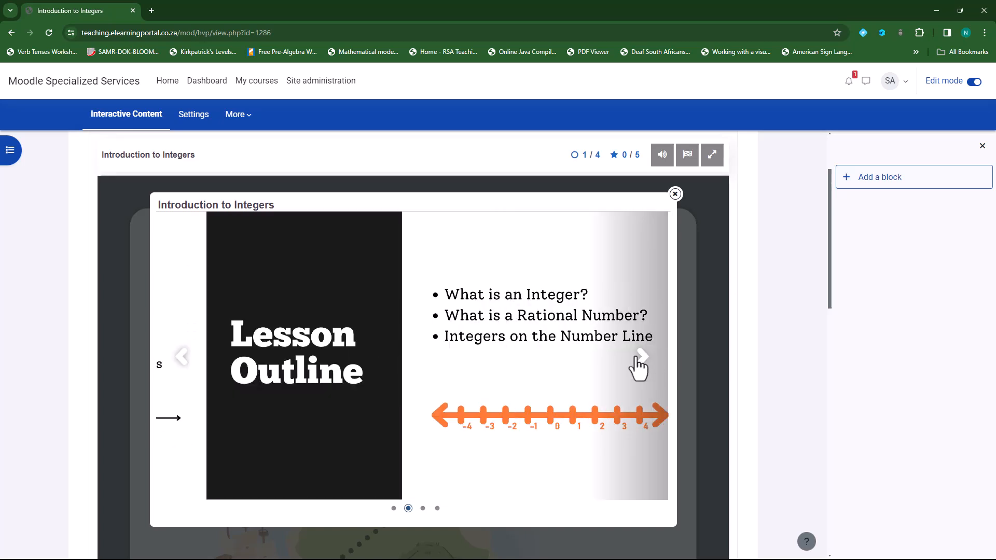
{"action": "left_click", "coordinate": [642, 363]}
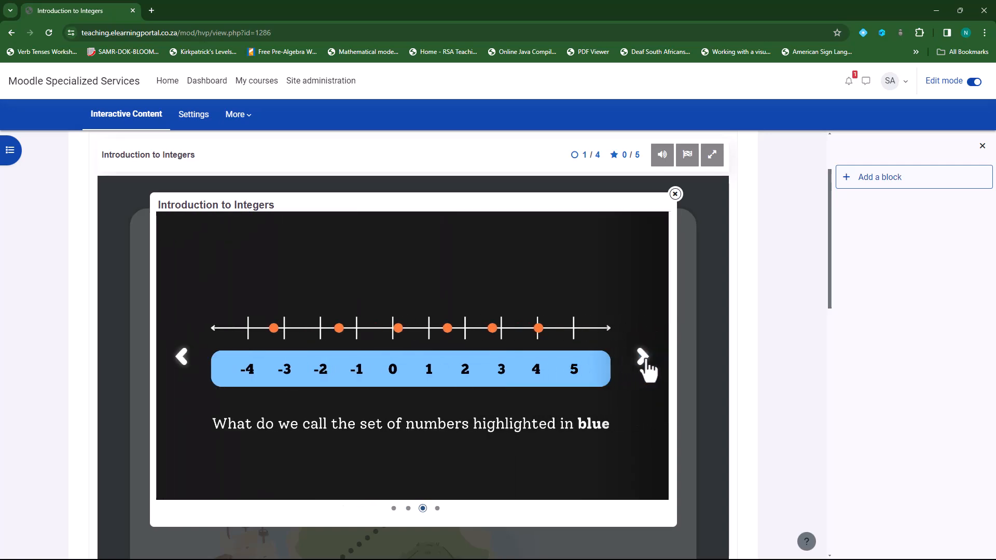
{"action": "left_click", "coordinate": [644, 361]}
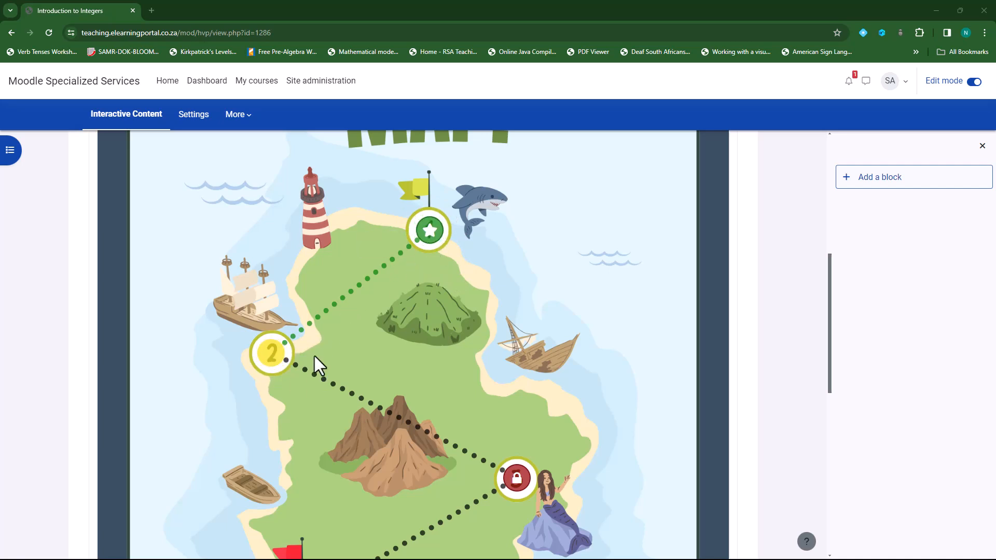
Step: Open the second stage, Knowledge Check 1, page through its slides to the recap and close it
{"action": "left_click", "coordinate": [270, 353]}
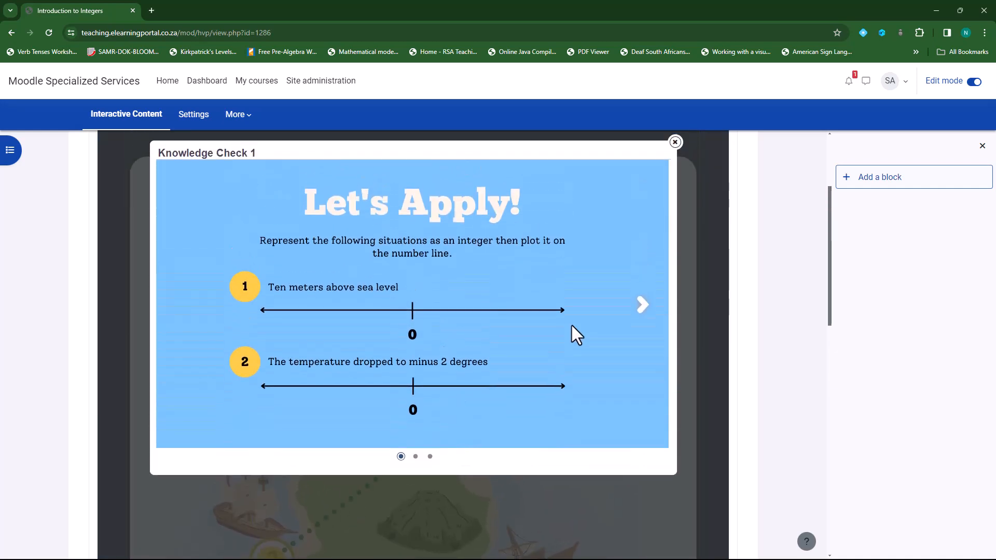
{"action": "left_click", "coordinate": [641, 309]}
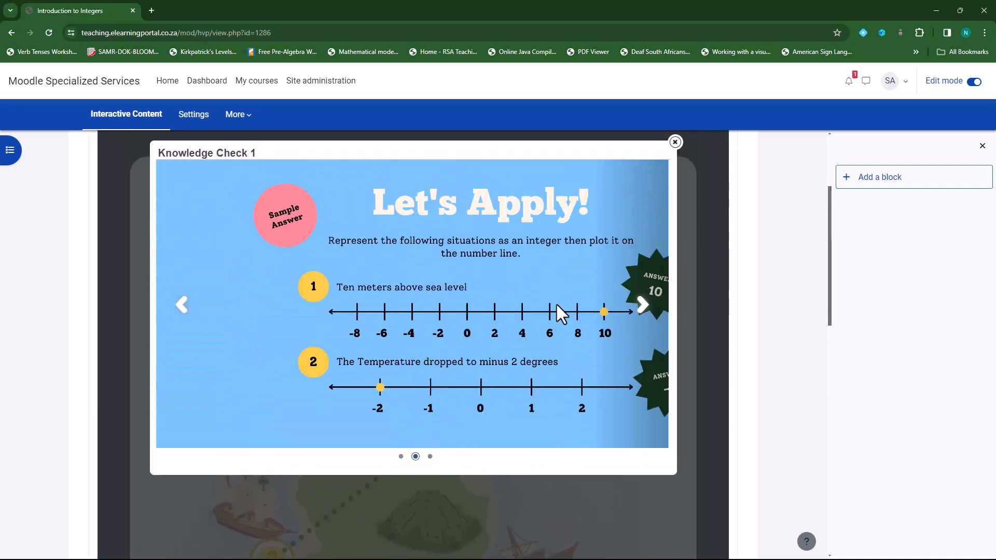
{"action": "left_click", "coordinate": [643, 307]}
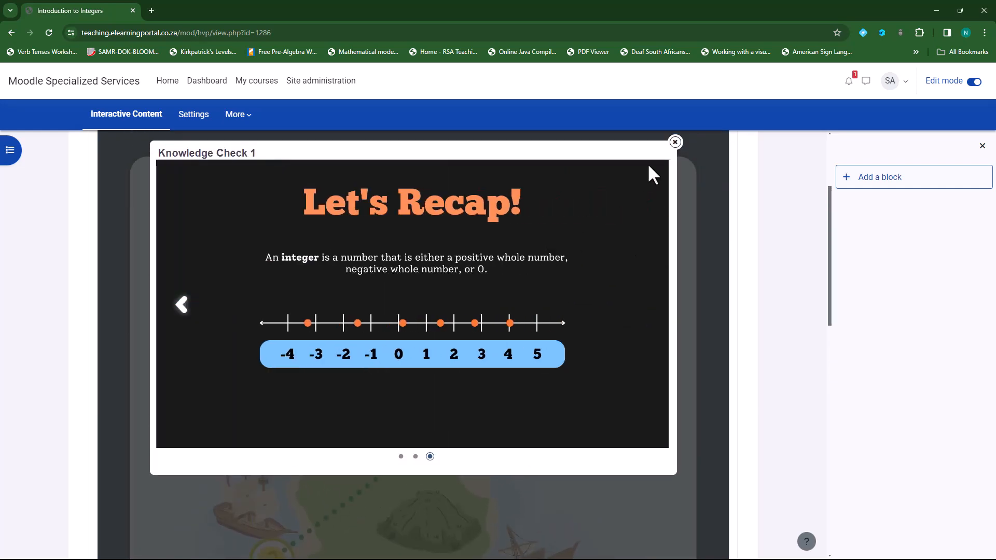
{"action": "left_click", "coordinate": [674, 143]}
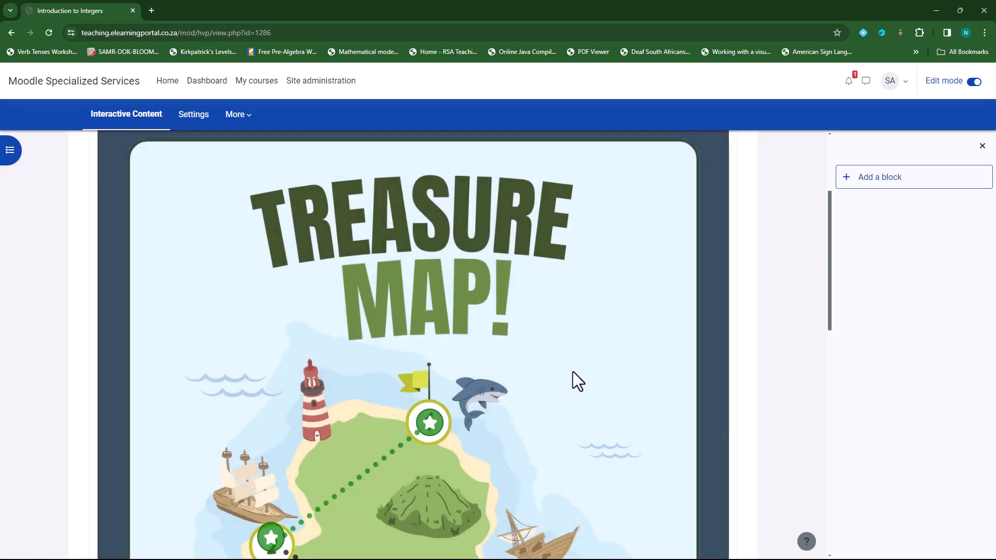
Step: Open the third stage, Integers on a Number Line, view its content and close it
{"action": "scroll", "coordinate": [573, 371], "scroll_direction": "down", "scroll_amount": 2}
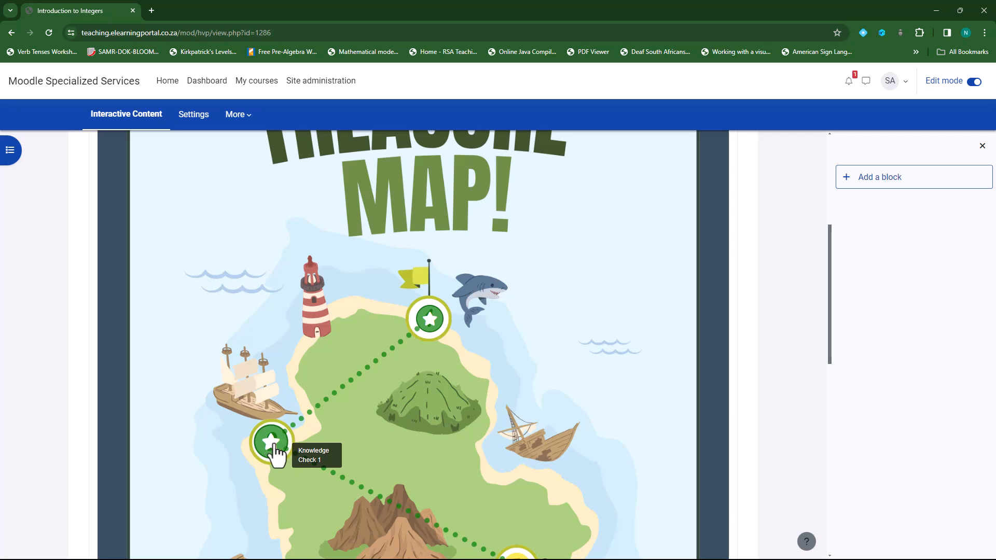
{"action": "scroll", "coordinate": [284, 403], "scroll_direction": "down", "scroll_amount": 2}
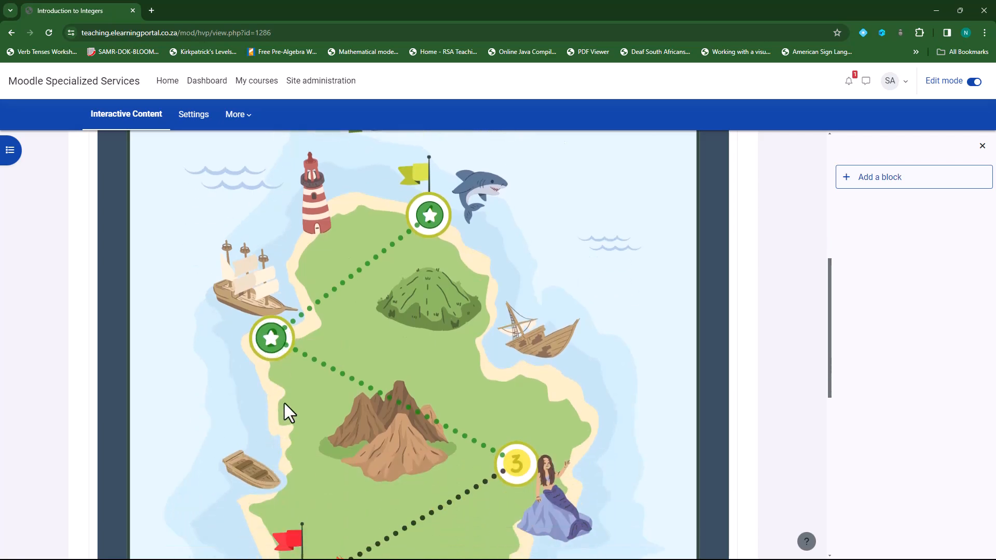
{"action": "left_click", "coordinate": [517, 466]}
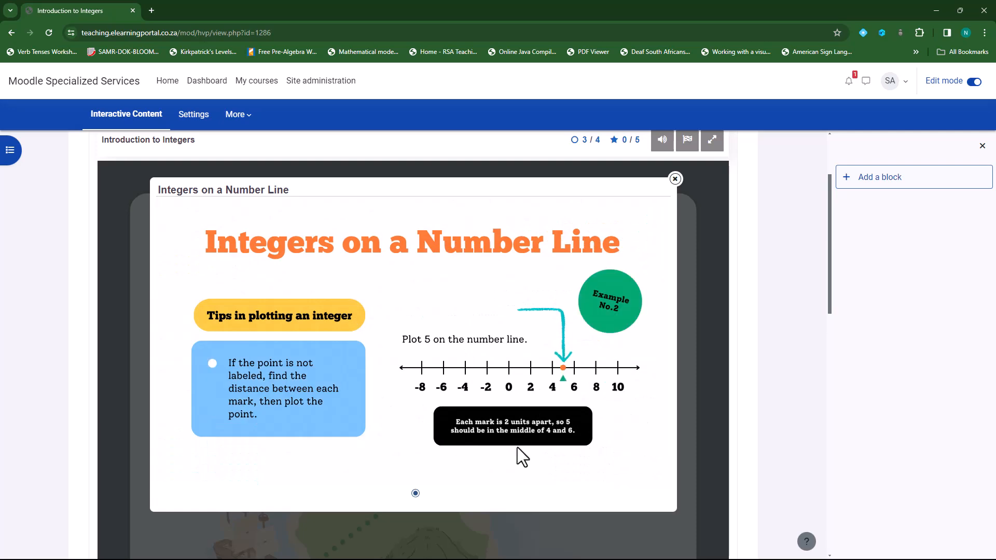
{"action": "left_click", "coordinate": [675, 179]}
Step: Open Knowledge Check 2, try placing 0 at 0, -5 at 7, -3 at 3, 7 at -3 and 3 at -5, check the answers and continue
{"action": "scroll", "coordinate": [613, 359], "scroll_direction": "down", "scroll_amount": 8}
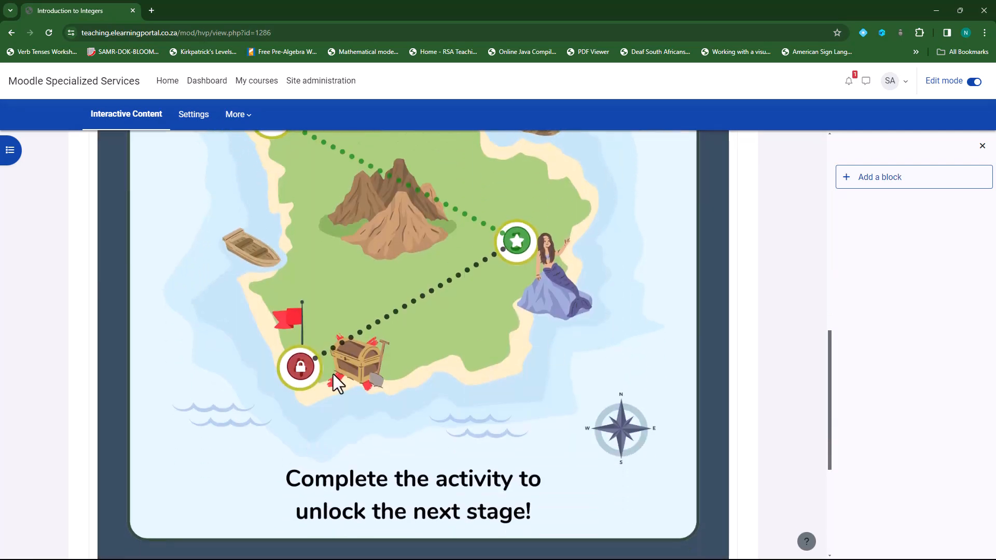
{"action": "left_click", "coordinate": [300, 367]}
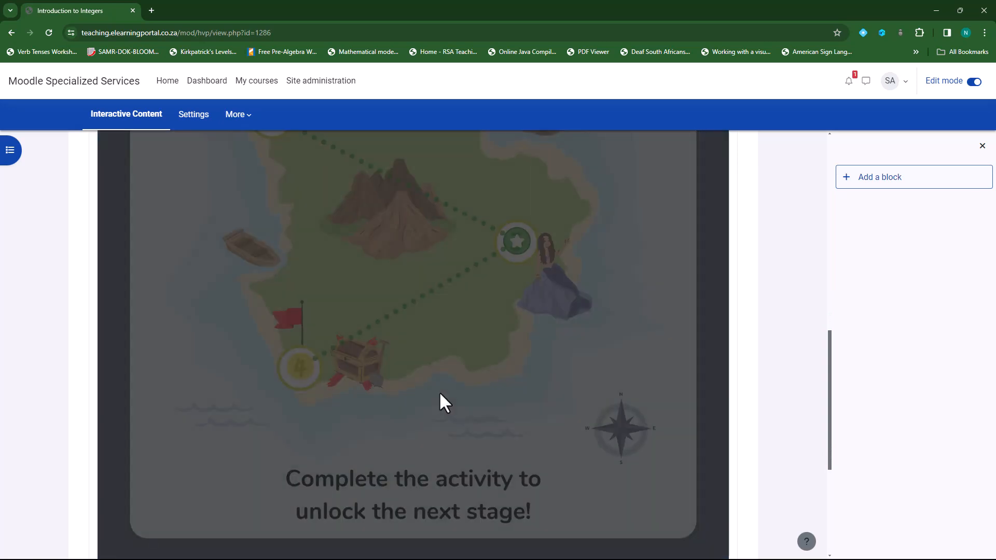
{"action": "scroll", "coordinate": [410, 370], "scroll_direction": "up", "scroll_amount": 1}
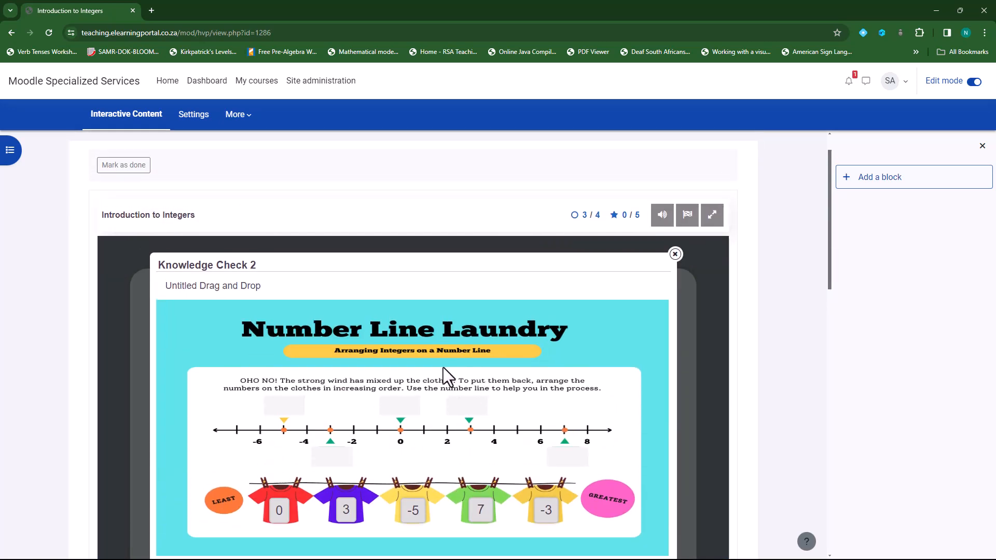
{"action": "scroll", "coordinate": [435, 316], "scroll_direction": "down", "scroll_amount": 2}
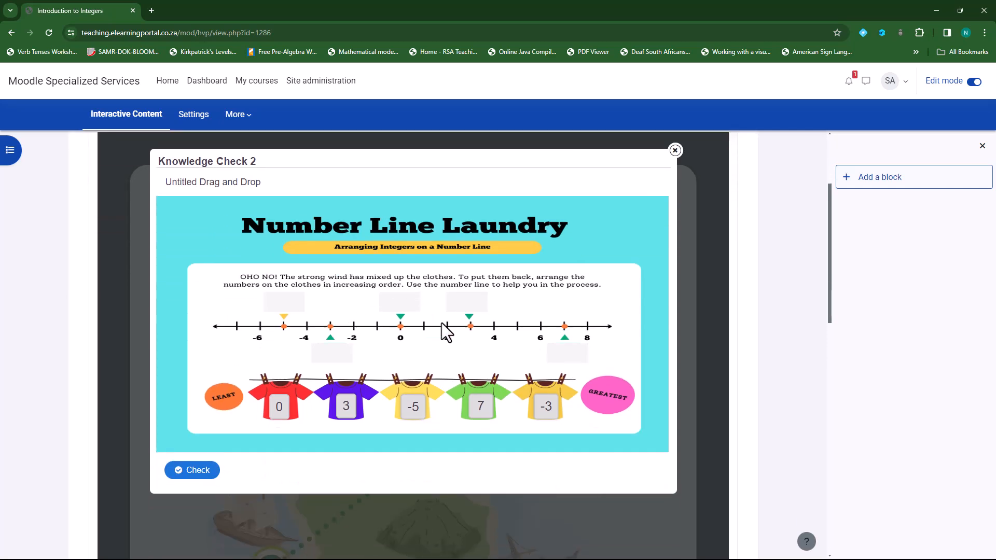
{"action": "scroll", "coordinate": [450, 428], "scroll_direction": "down", "scroll_amount": 1}
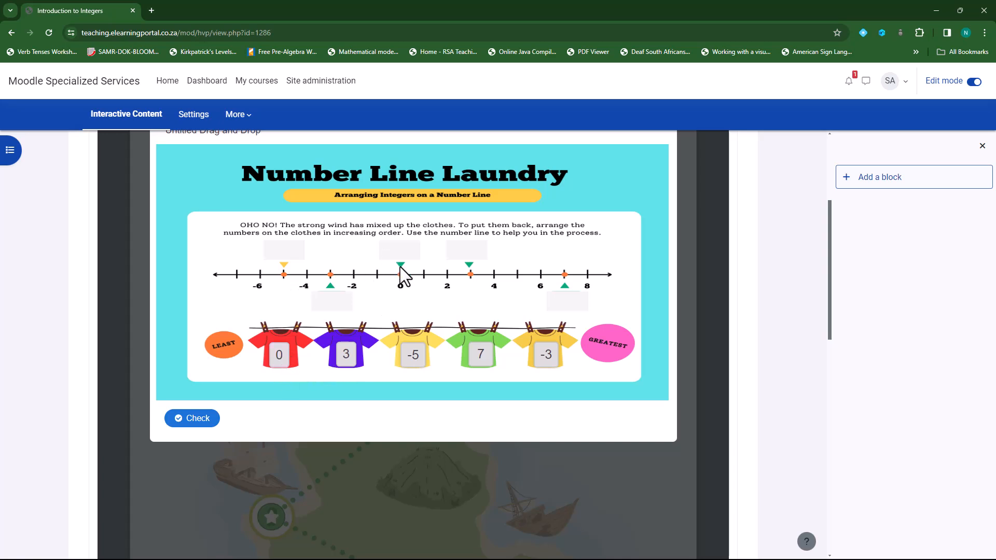
{"action": "left_click_drag", "start_coordinate": [283, 363], "coordinate": [402, 269]}
{"action": "left_click_drag", "start_coordinate": [413, 358], "coordinate": [573, 301]}
{"action": "left_click_drag", "start_coordinate": [547, 363], "coordinate": [480, 264]}
{"action": "left_click_drag", "start_coordinate": [481, 353], "coordinate": [340, 300]}
{"action": "left_click_drag", "start_coordinate": [354, 363], "coordinate": [283, 254]}
{"action": "left_click", "coordinate": [199, 420]}
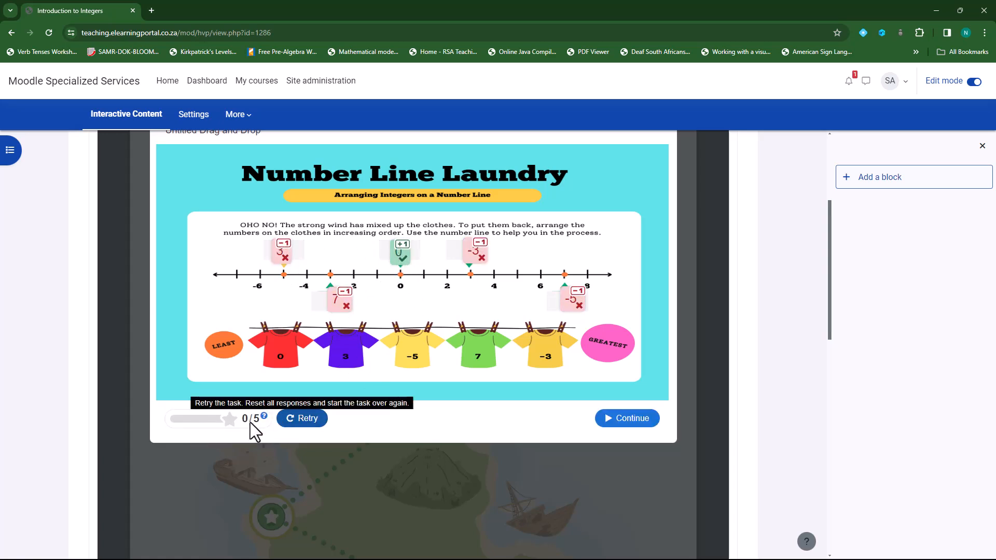
{"action": "left_click", "coordinate": [612, 421]}
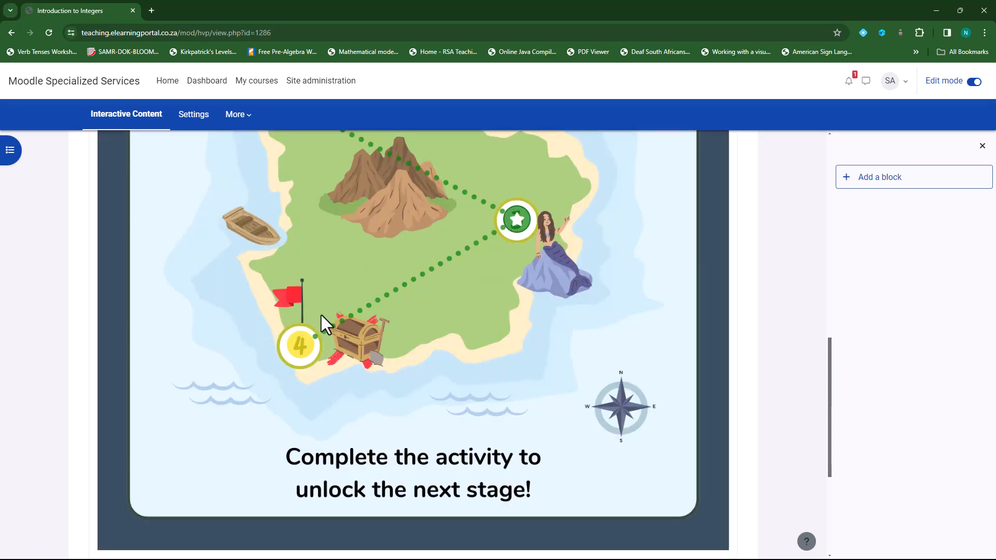
Step: Reopen and retry Knowledge Check 2, placing 0, -5, 7, -3 and 3 at their matching number line points, check the answers and continue
{"action": "left_click", "coordinate": [300, 349]}
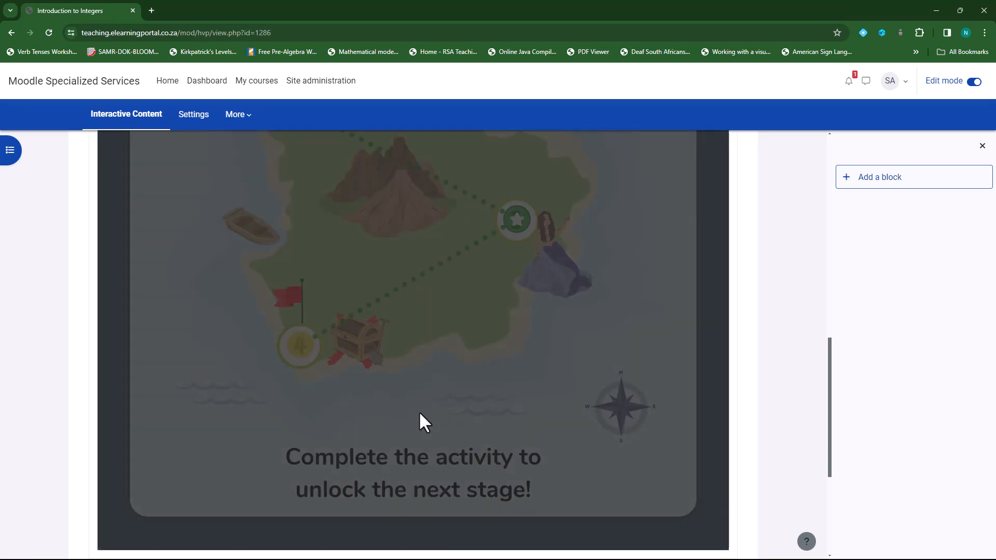
{"action": "left_click", "coordinate": [312, 410]}
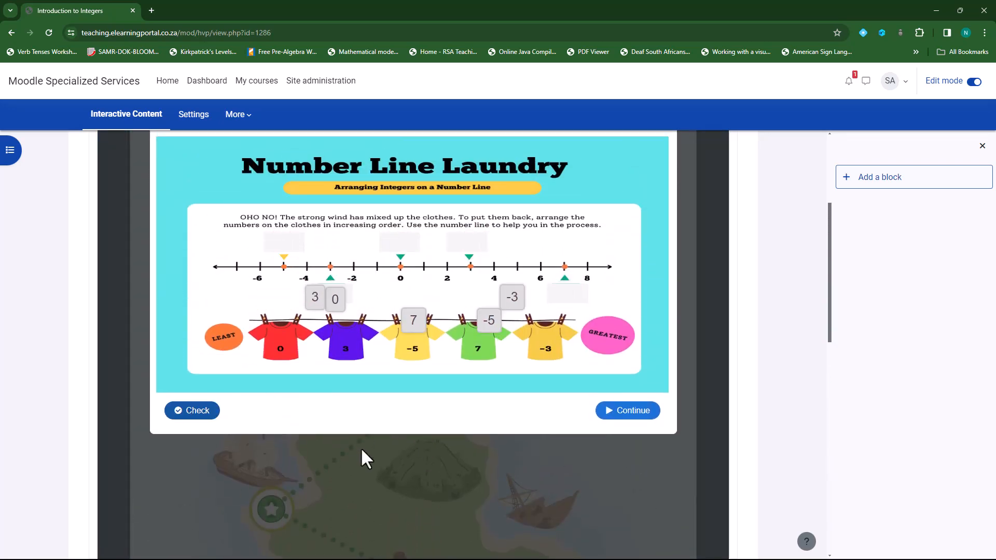
{"action": "left_click_drag", "start_coordinate": [279, 348], "coordinate": [394, 240]}
{"action": "left_click_drag", "start_coordinate": [414, 352], "coordinate": [287, 249]}
{"action": "left_click_drag", "start_coordinate": [480, 347], "coordinate": [573, 304]}
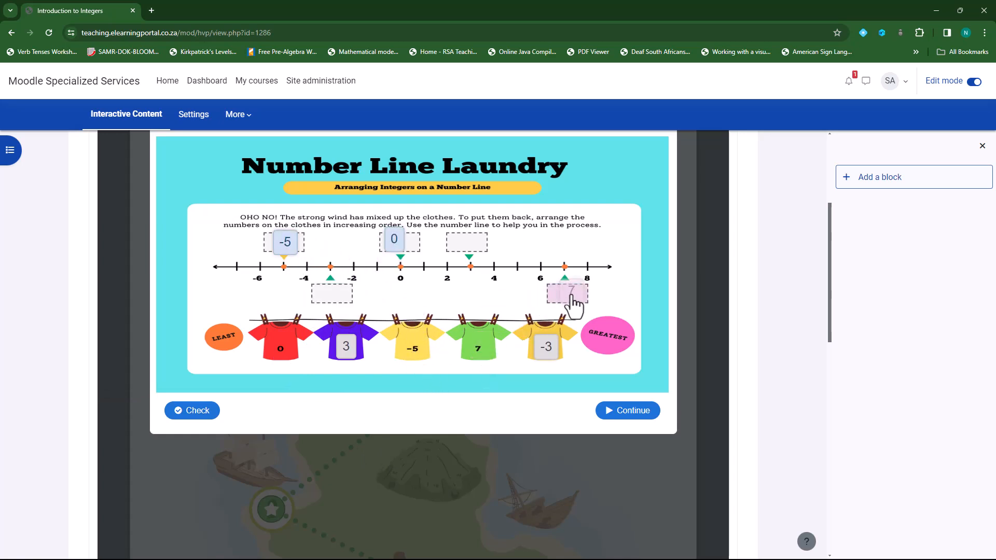
{"action": "left_click_drag", "start_coordinate": [554, 358], "coordinate": [336, 287]}
{"action": "left_click_drag", "start_coordinate": [346, 346], "coordinate": [467, 243]}
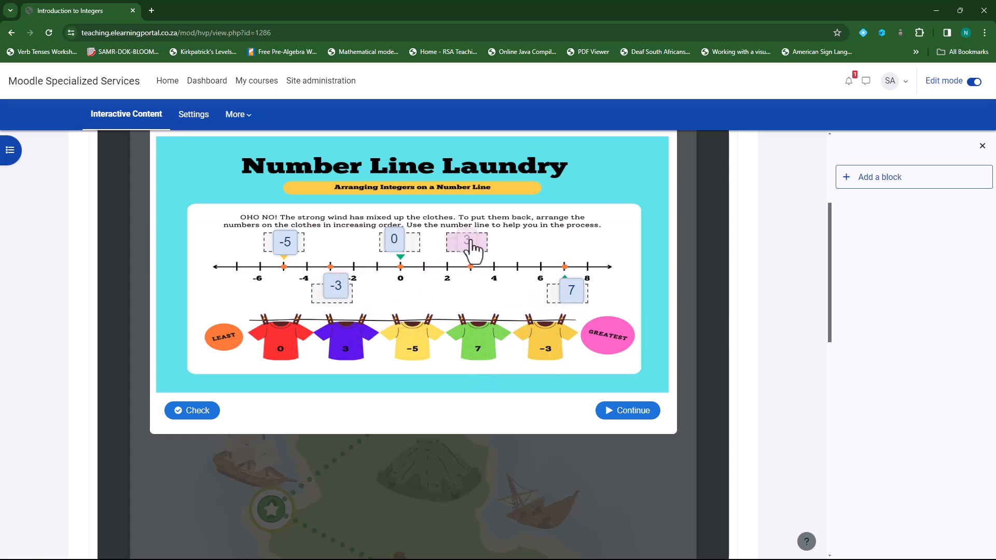
{"action": "left_click", "coordinate": [196, 411]}
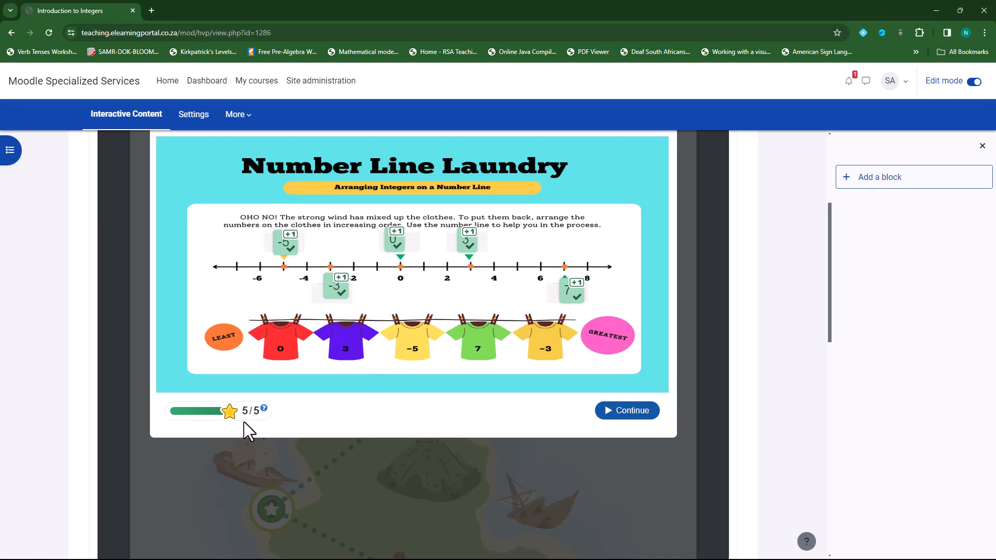
{"action": "left_click", "coordinate": [617, 410]}
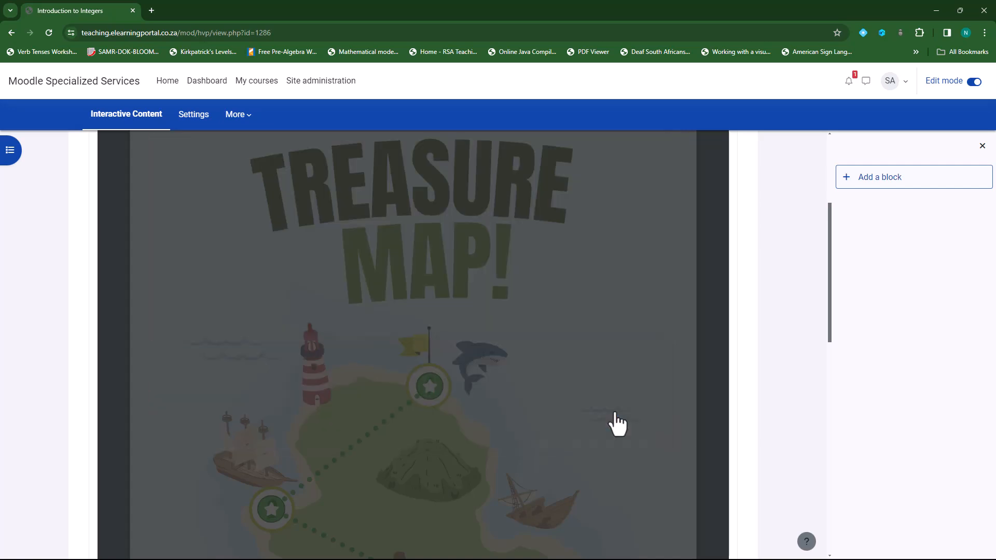
Step: Dismiss the map's score message and look over the stages and paths on the treasure map
{"action": "scroll", "coordinate": [480, 349], "scroll_direction": "down", "scroll_amount": 5}
{"action": "scroll", "coordinate": [430, 354], "scroll_direction": "down", "scroll_amount": 2}
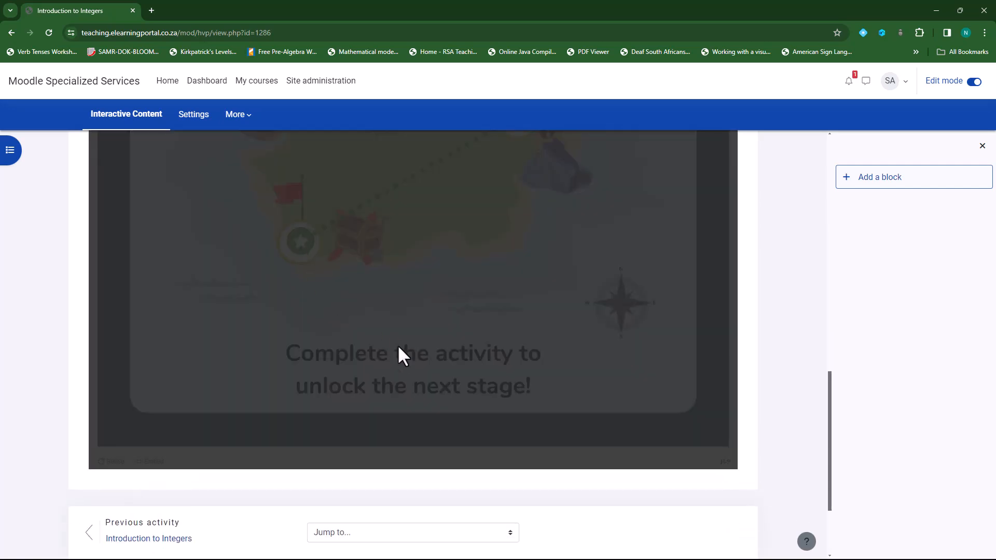
{"action": "scroll", "coordinate": [448, 416], "scroll_direction": "up", "scroll_amount": 10}
{"action": "scroll", "coordinate": [456, 431], "scroll_direction": "up", "scroll_amount": 4}
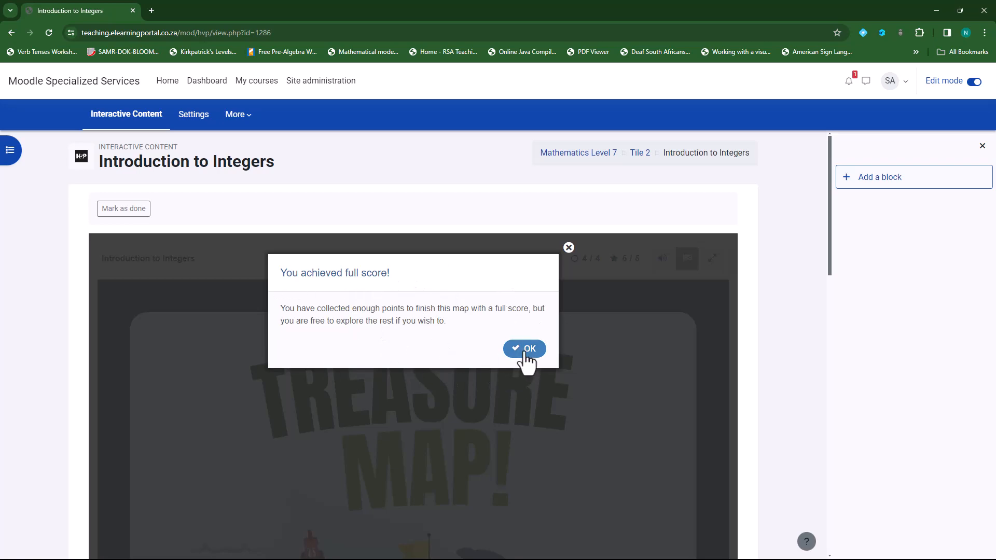
{"action": "left_click", "coordinate": [526, 355]}
{"action": "scroll", "coordinate": [554, 398], "scroll_direction": "up", "scroll_amount": 4}
{"action": "scroll", "coordinate": [558, 402], "scroll_direction": "up", "scroll_amount": 5}
{"action": "scroll", "coordinate": [499, 370], "scroll_direction": "down", "scroll_amount": 2}
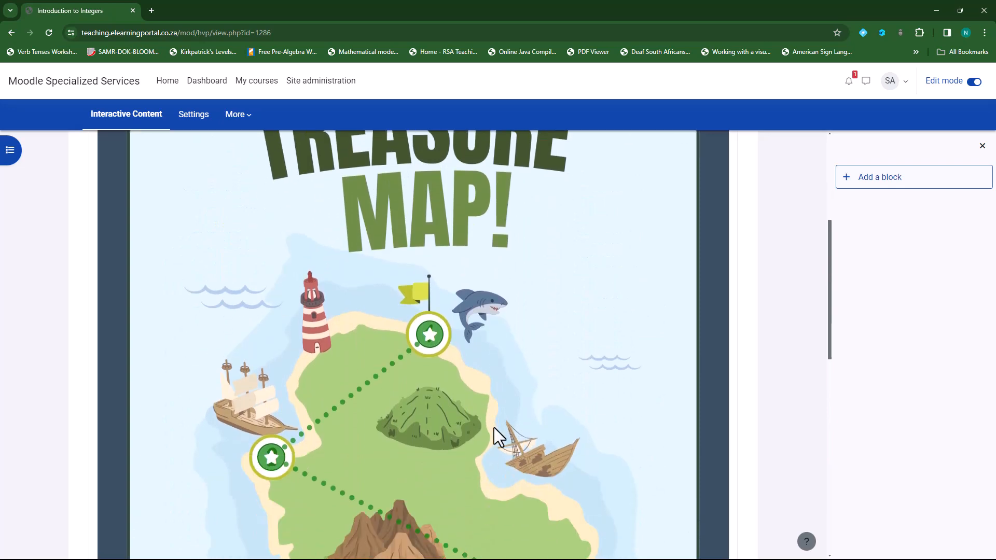
{"action": "scroll", "coordinate": [503, 387], "scroll_direction": "down", "scroll_amount": 2}
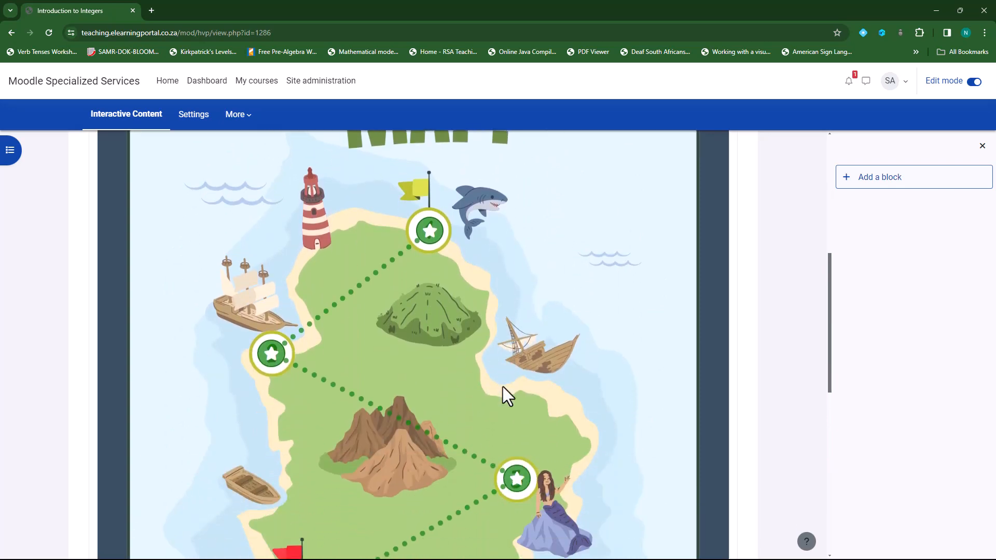
{"action": "scroll", "coordinate": [501, 374], "scroll_direction": "down", "scroll_amount": 1}
{"action": "scroll", "coordinate": [498, 350], "scroll_direction": "up", "scroll_amount": 1}
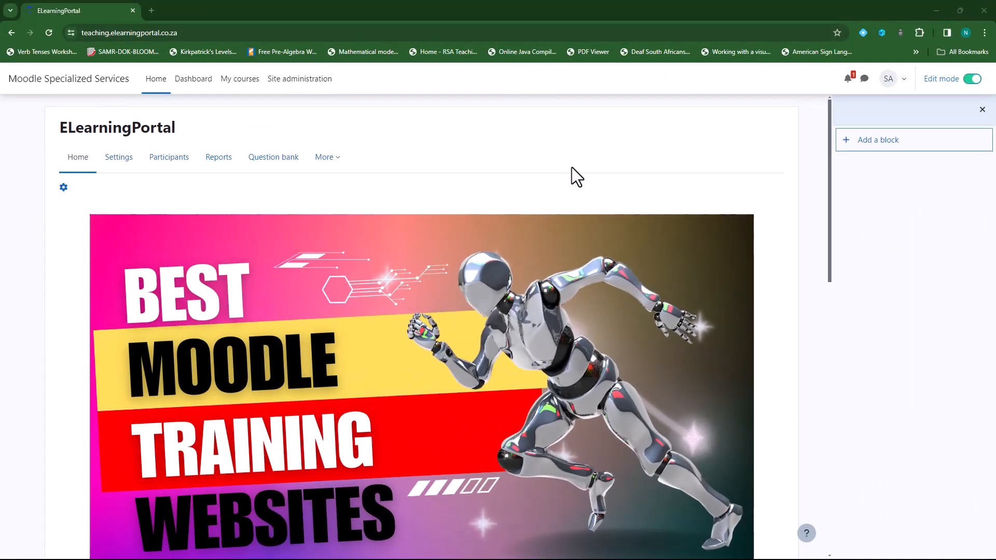
Step: Open course and category management from site administration and display the courses in the Moodle category
{"action": "left_click", "coordinate": [301, 80]}
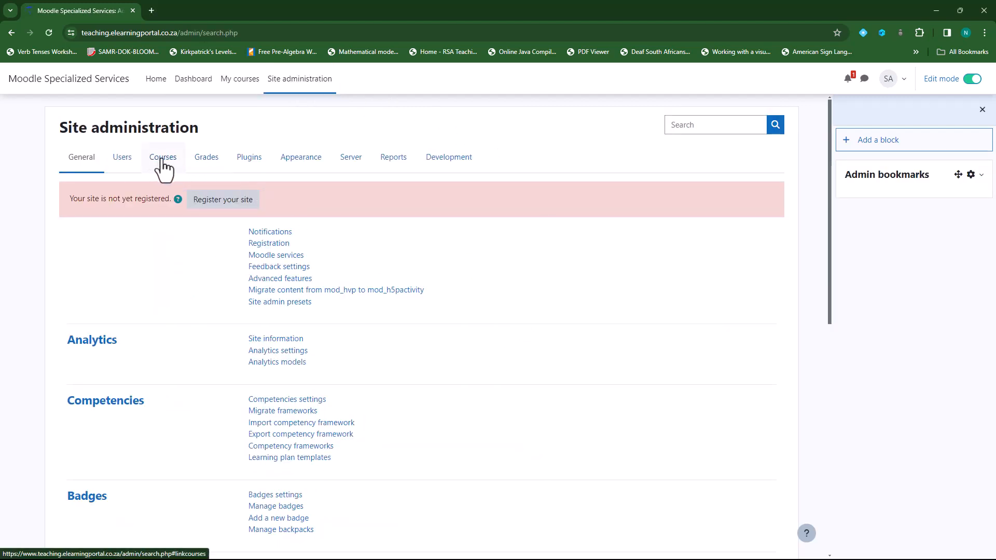
{"action": "left_click", "coordinate": [162, 161]}
{"action": "left_click", "coordinate": [296, 233]}
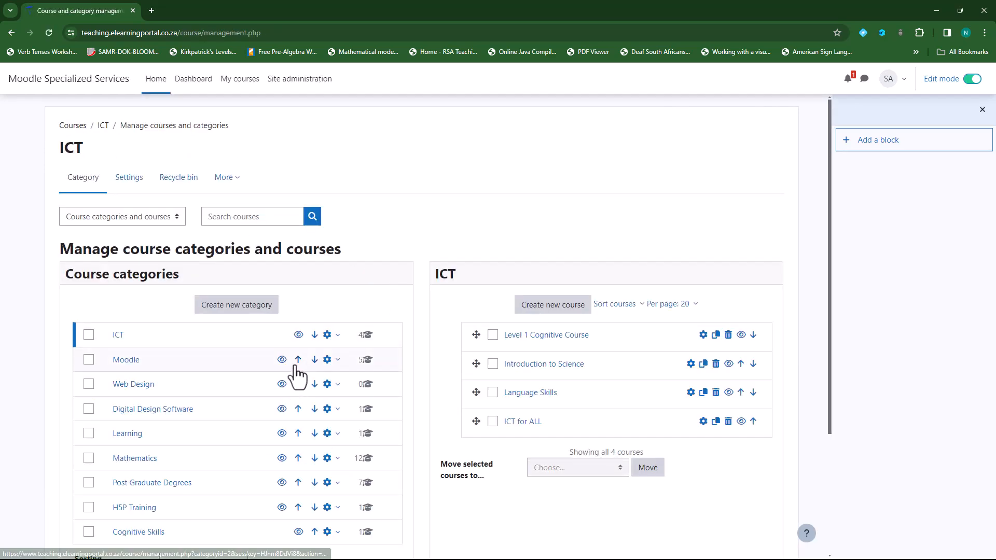
{"action": "left_click", "coordinate": [129, 361]}
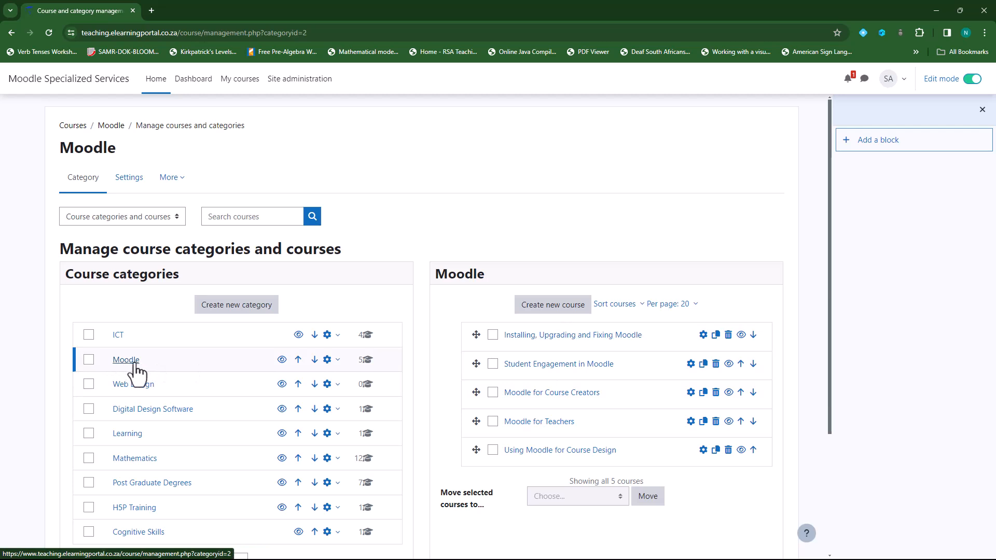
Step: Create a course category named "H5P and Moodle" with Top as its parent category instead of Moodle
{"action": "left_click", "coordinate": [229, 307]}
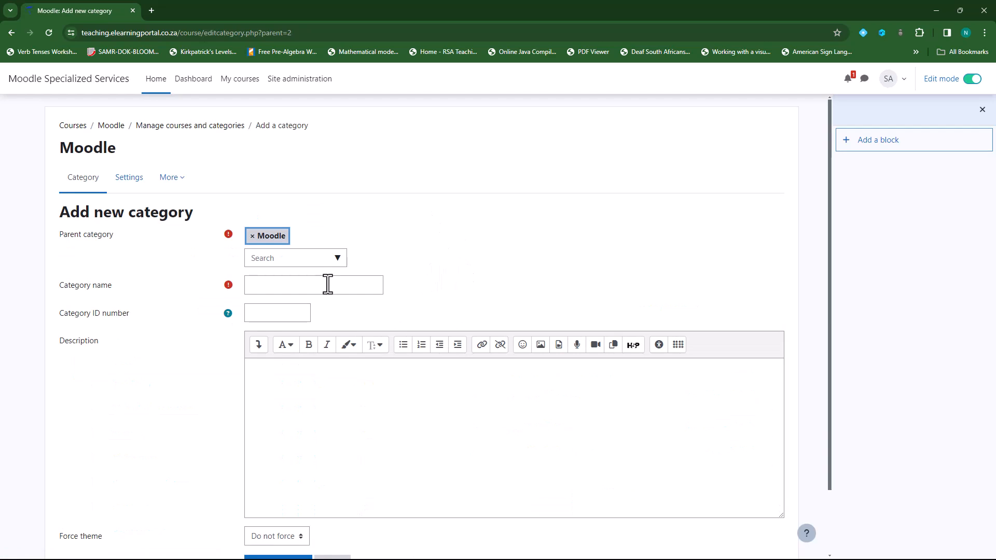
{"action": "left_click", "coordinate": [313, 284]}
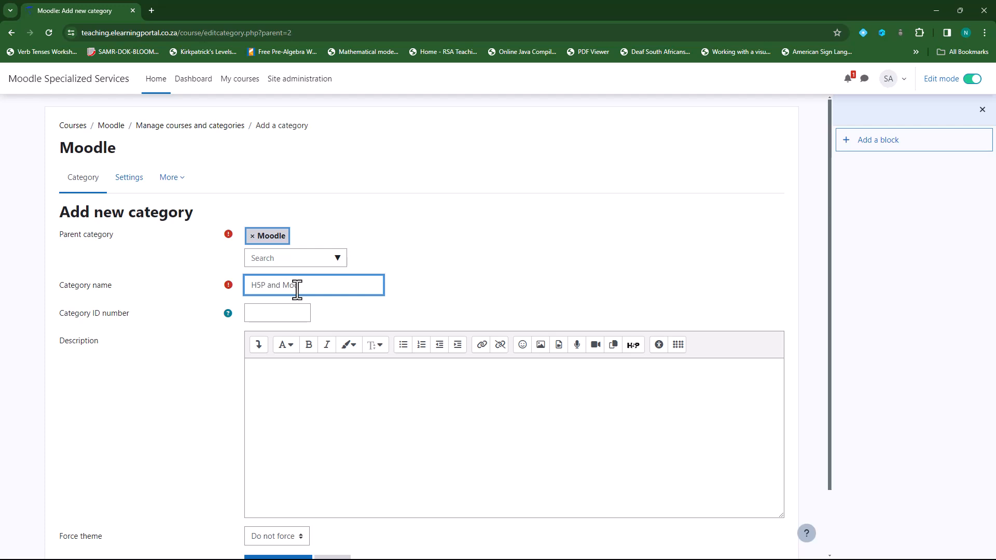
{"action": "left_click", "coordinate": [252, 237]}
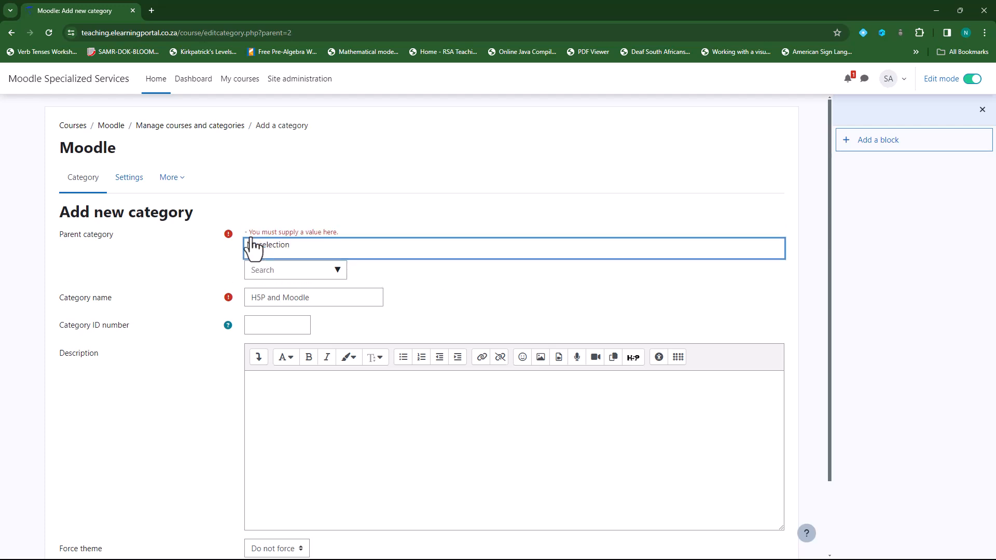
{"action": "left_click", "coordinate": [338, 271]}
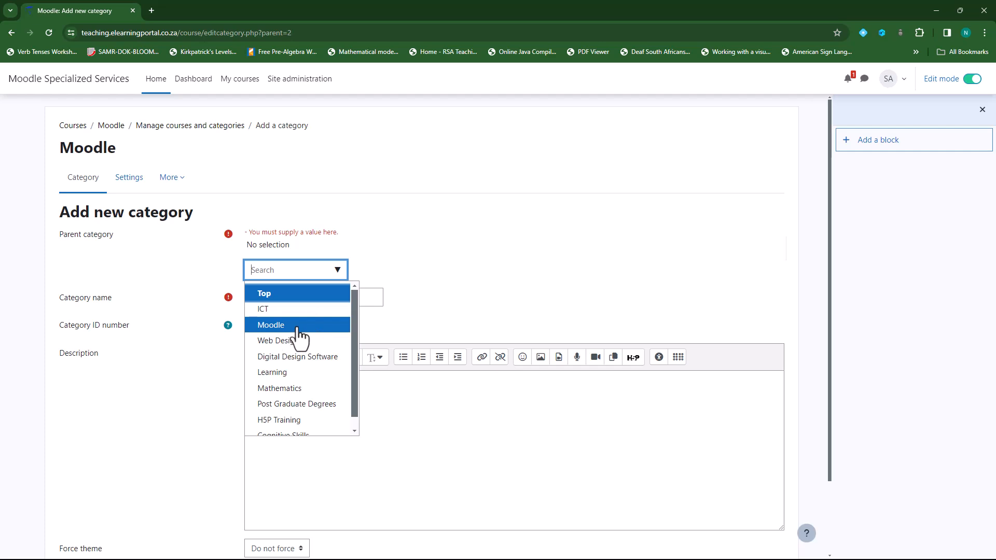
{"action": "left_click", "coordinate": [296, 299]}
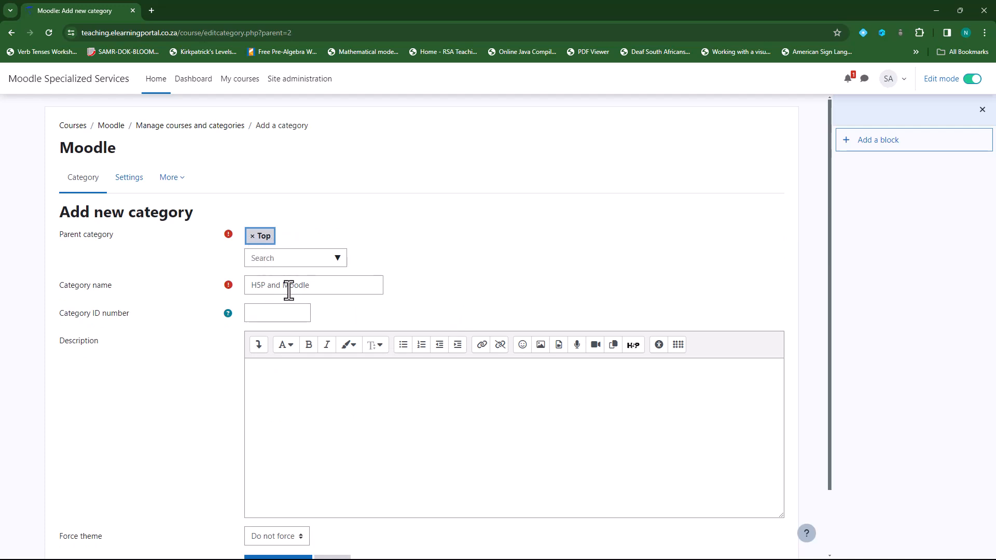
{"action": "scroll", "coordinate": [185, 365], "scroll_direction": "down", "scroll_amount": 2}
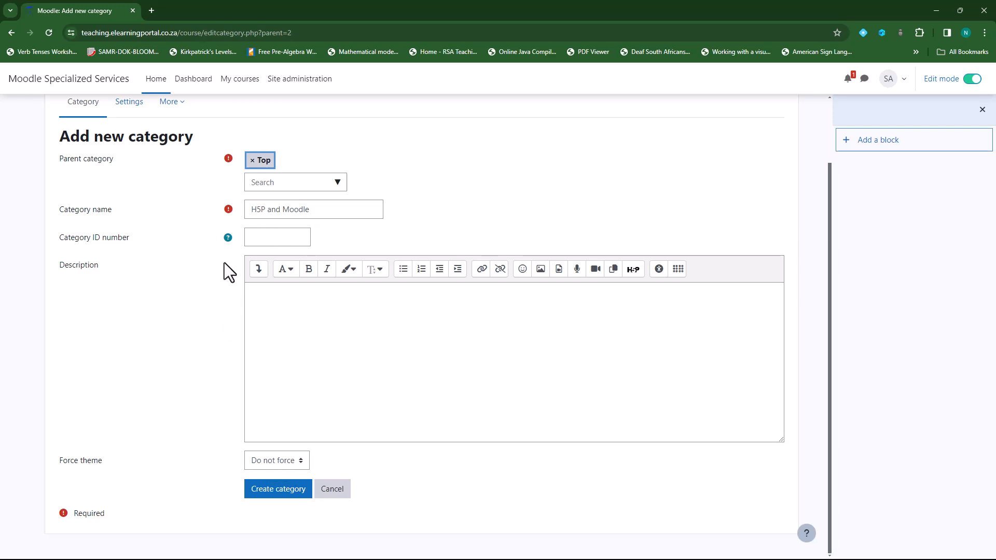
{"action": "left_click", "coordinate": [282, 497]}
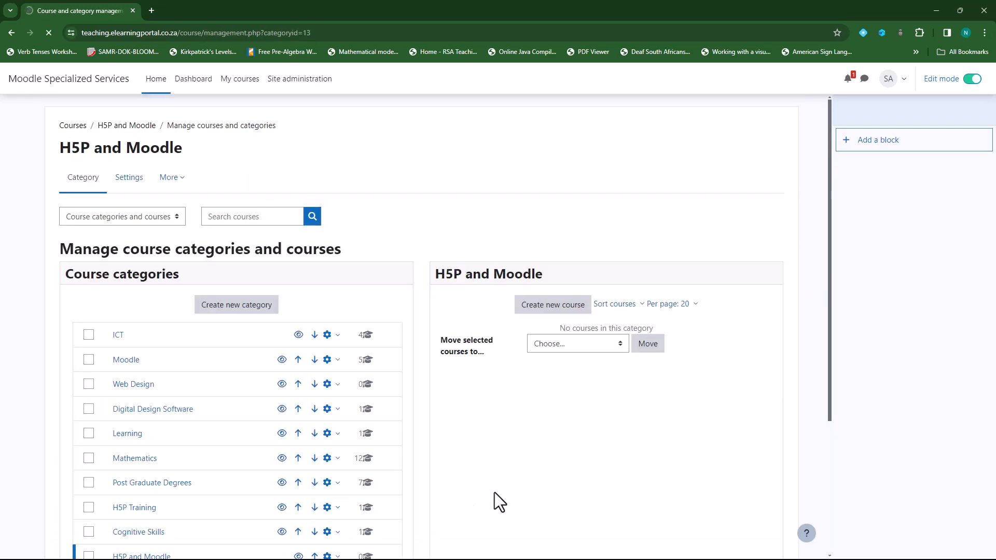
Step: Start a new course in the H5P and Moodle category, with "H5P Activities in Moodle" as both full name and short name
{"action": "scroll", "coordinate": [212, 400], "scroll_direction": "down", "scroll_amount": 4}
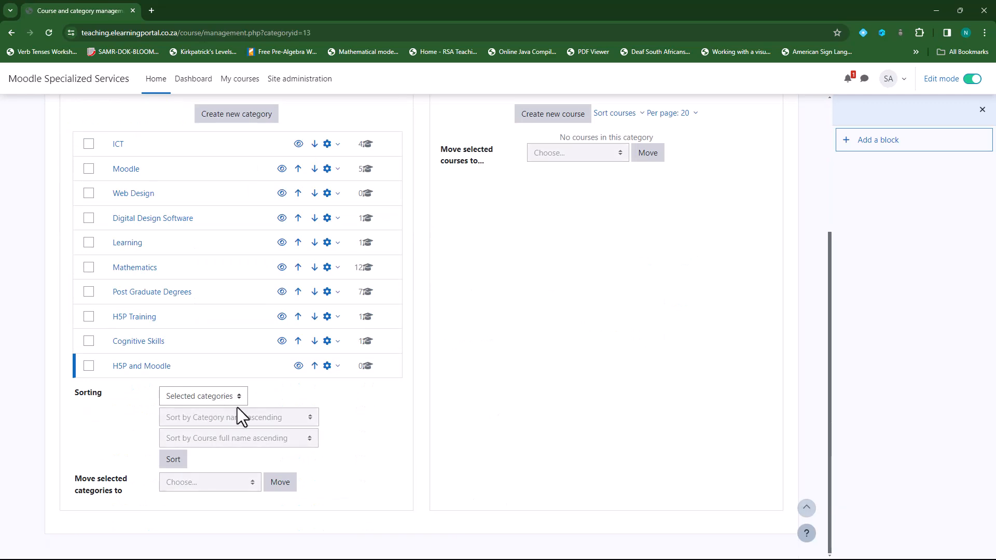
{"action": "left_click", "coordinate": [137, 367]}
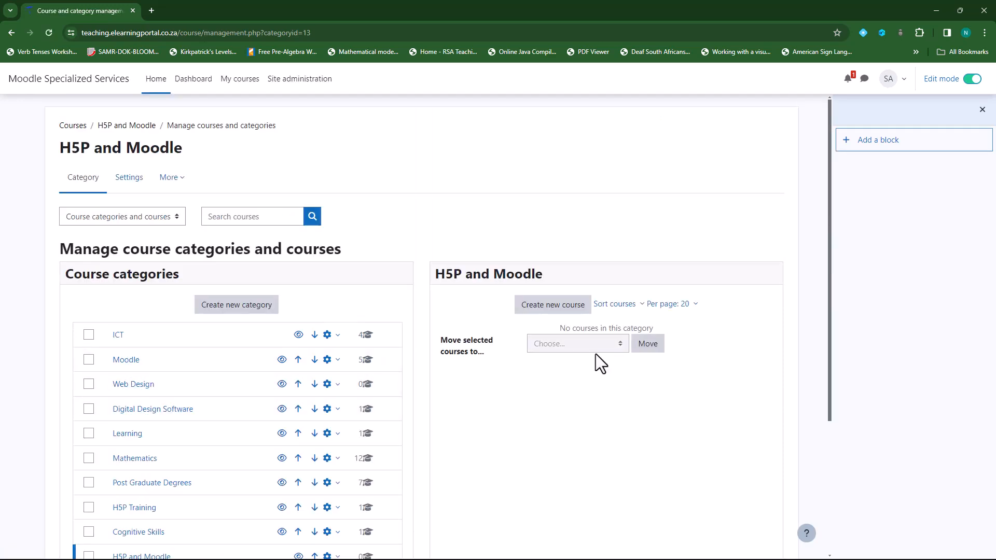
{"action": "left_click", "coordinate": [542, 307]}
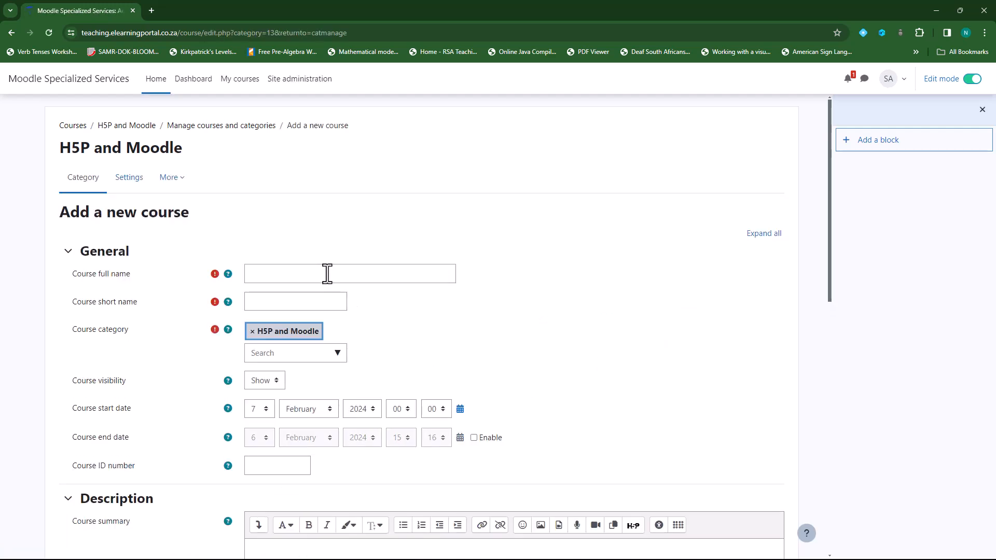
{"action": "left_click", "coordinate": [327, 274]}
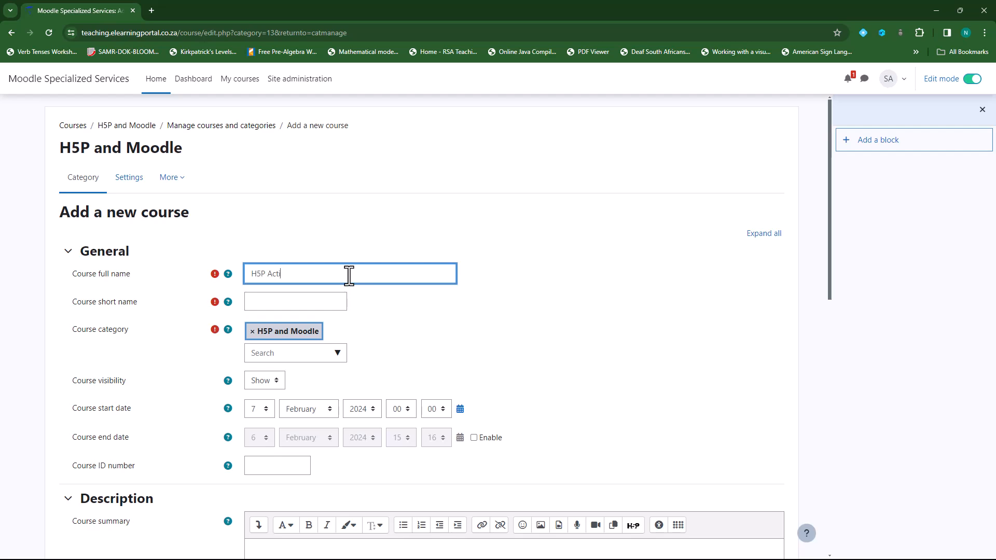
{"action": "type", "text": "H5P Activities in Moodle"}
{"action": "left_click_drag", "start_coordinate": [360, 274], "coordinate": [251, 273]}
{"action": "key", "text": "ctrl+c"}
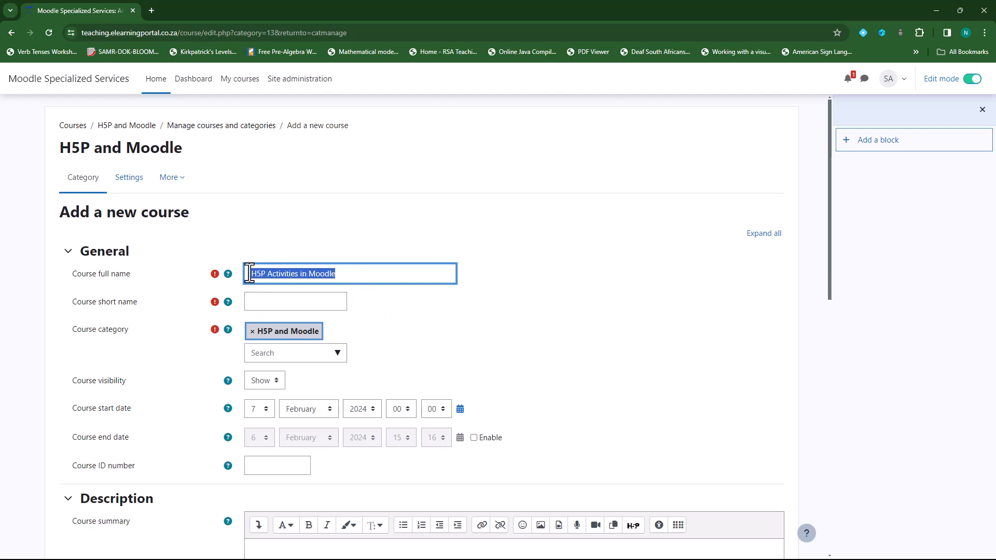
{"action": "left_click", "coordinate": [266, 301]}
{"action": "key", "text": "ctrl+v"}
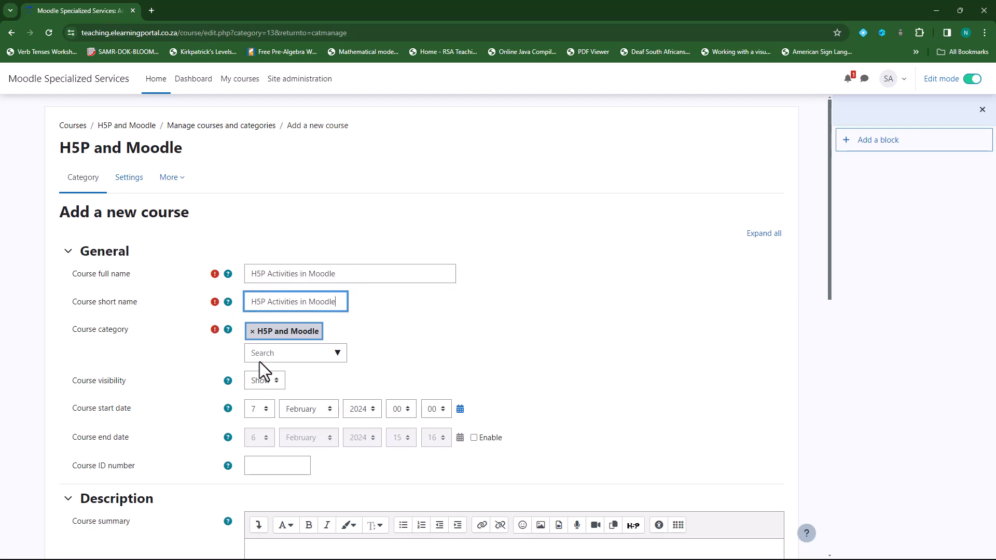
Step: Set the new course's visibility to Hide
{"action": "scroll", "coordinate": [176, 354], "scroll_direction": "down", "scroll_amount": 2}
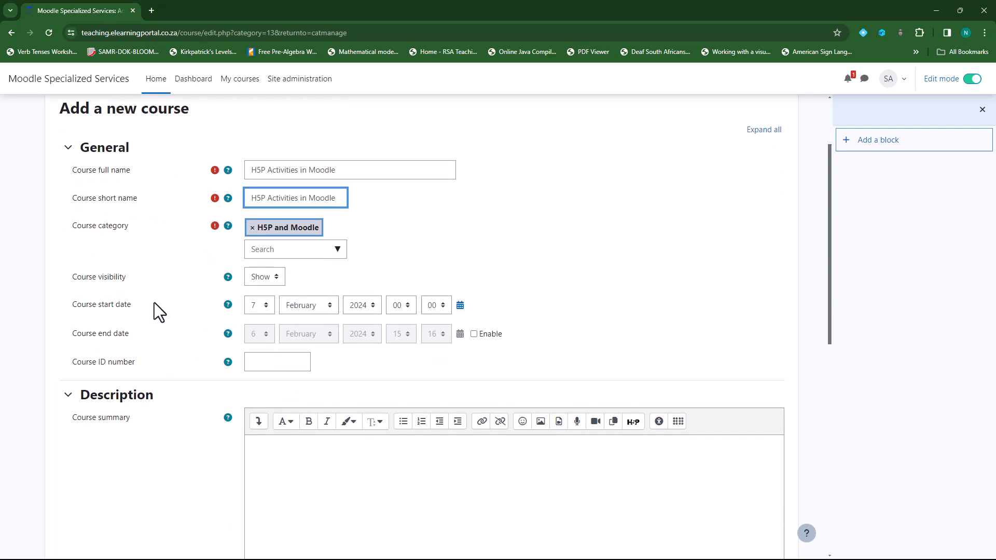
{"action": "left_click", "coordinate": [272, 276]}
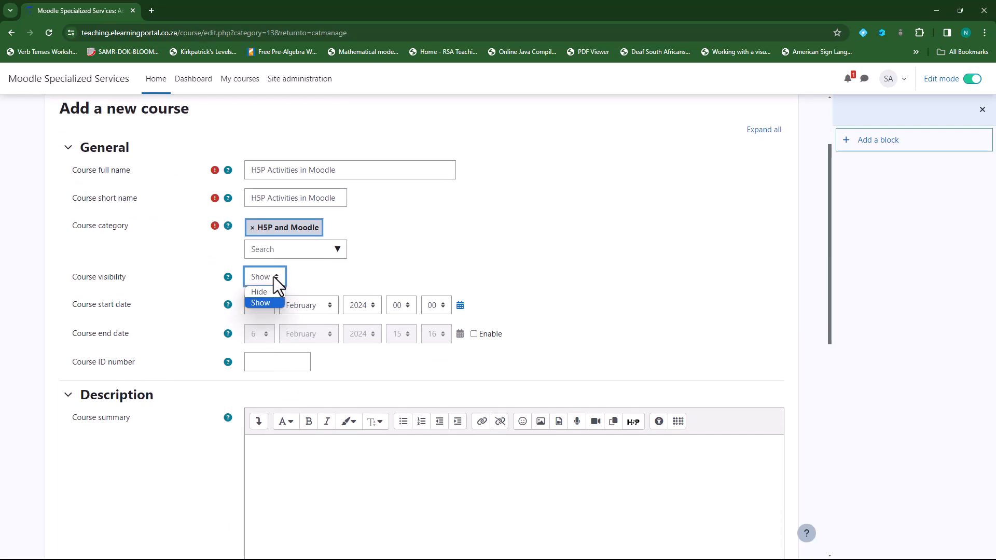
{"action": "left_click", "coordinate": [270, 294]}
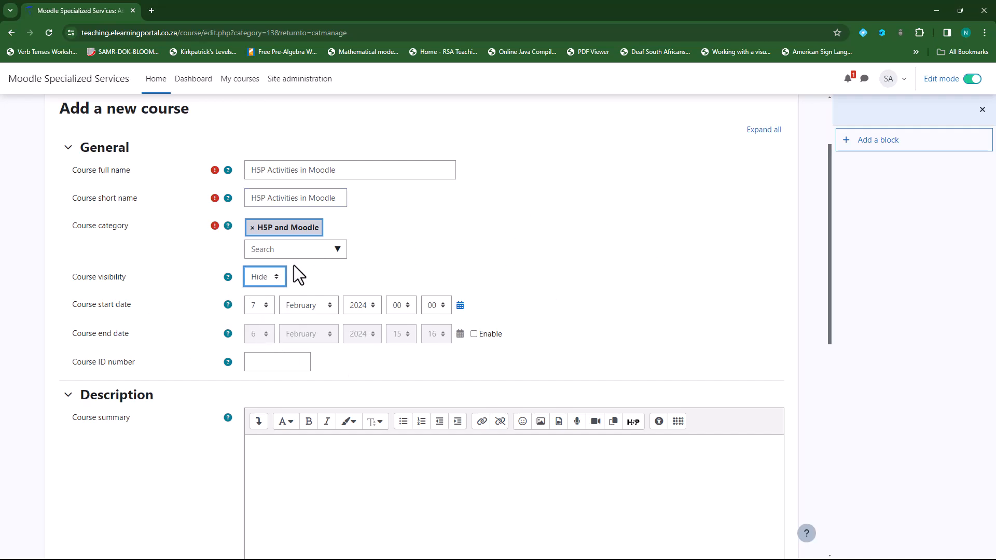
Step: Set the course format to Tiles format and the progress on each tile to Show as % in circle
{"action": "scroll", "coordinate": [185, 332], "scroll_direction": "down", "scroll_amount": 9}
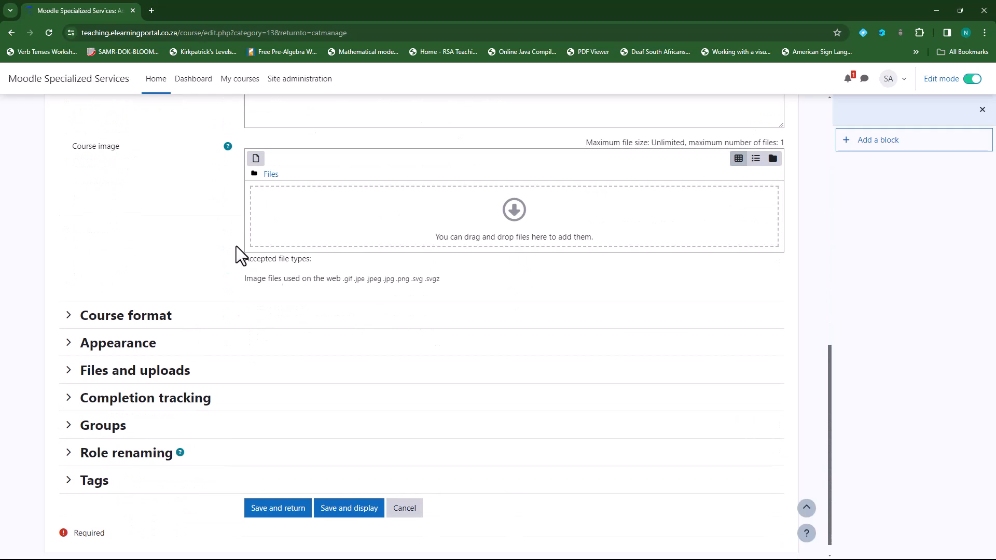
{"action": "left_click", "coordinate": [68, 322]}
{"action": "left_click", "coordinate": [334, 340]}
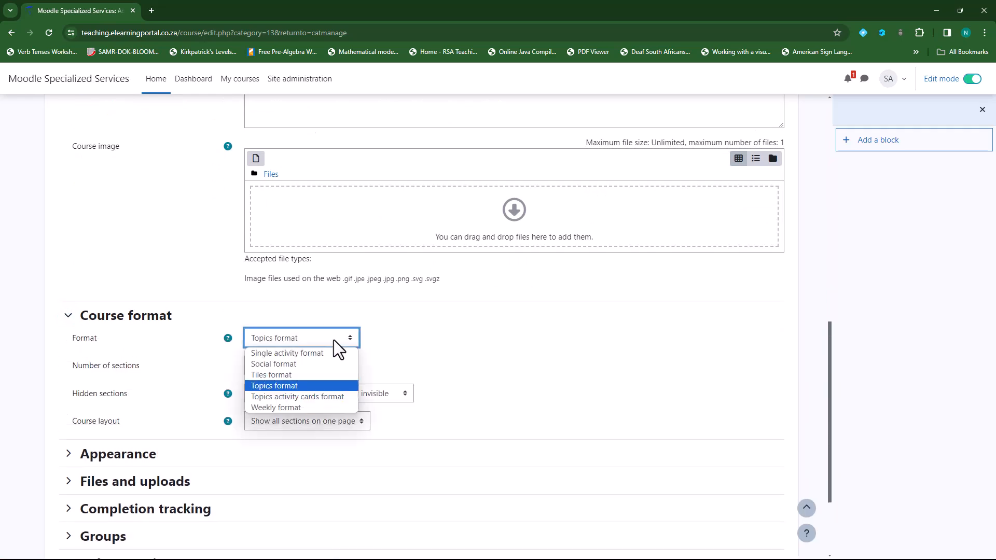
{"action": "left_click", "coordinate": [293, 374]}
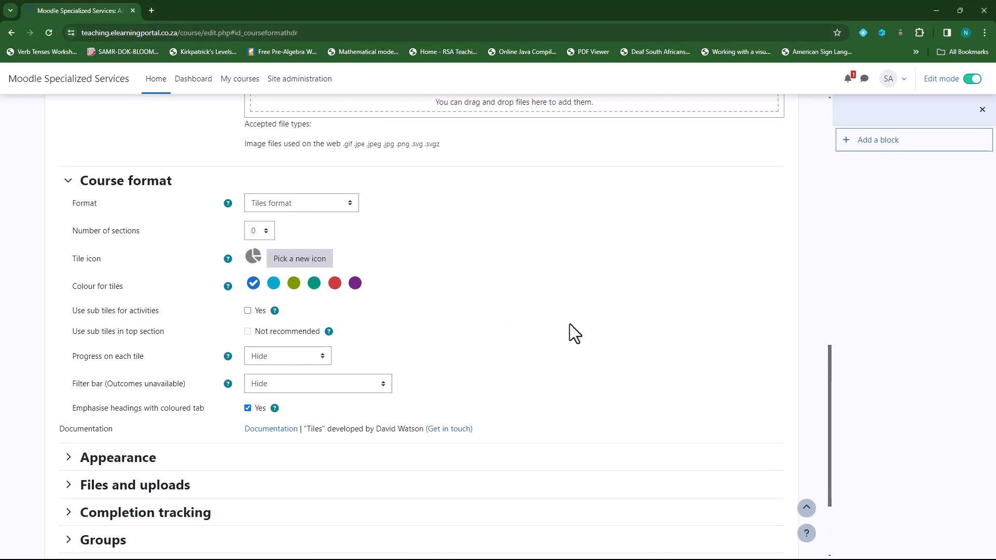
{"action": "scroll", "coordinate": [195, 311], "scroll_direction": "down", "scroll_amount": 1}
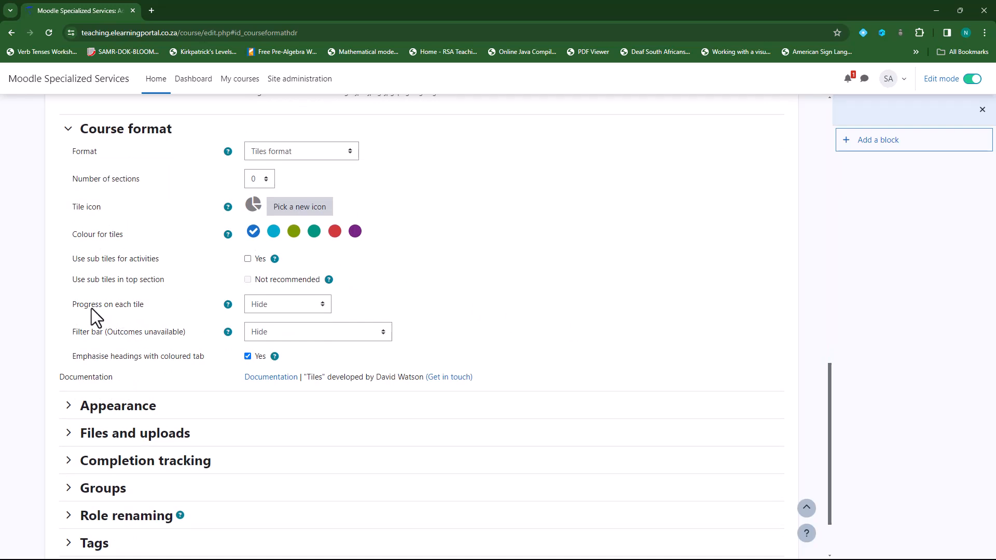
{"action": "left_click", "coordinate": [322, 307]}
{"action": "left_click", "coordinate": [311, 341]}
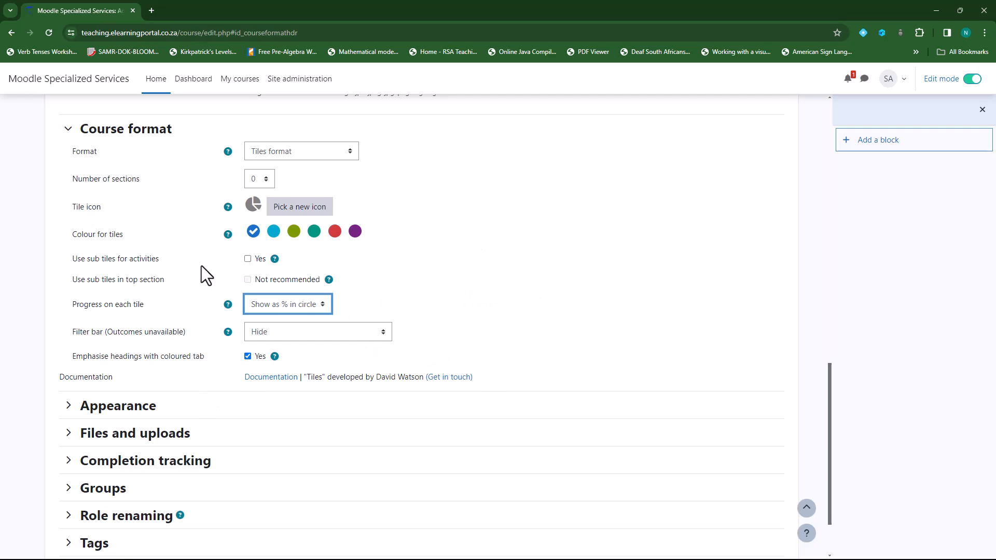
Step: Review the course's appearance and completion tracking settings, keep them as they are, and save and display the course
{"action": "scroll", "coordinate": [199, 378], "scroll_direction": "down", "scroll_amount": 2}
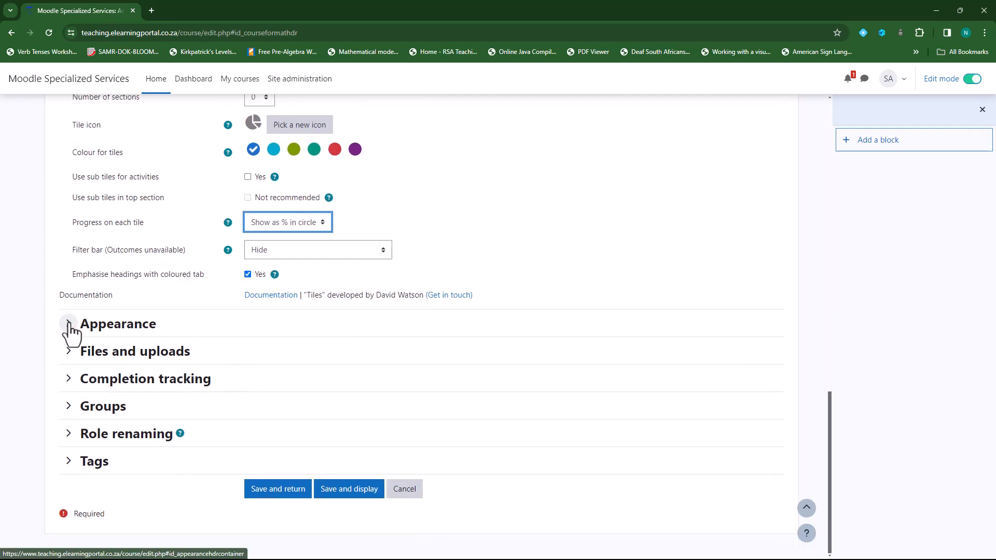
{"action": "left_click", "coordinate": [69, 325]}
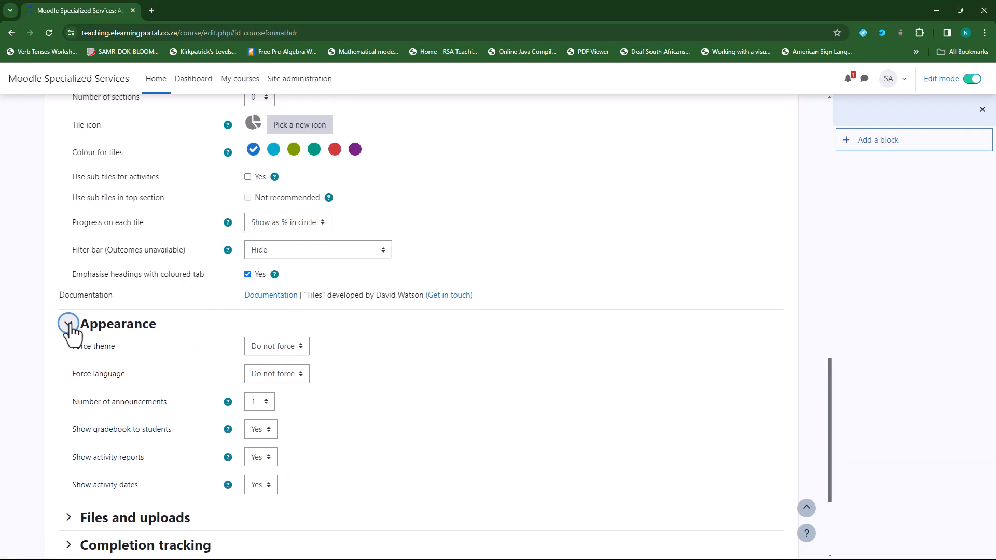
{"action": "left_click", "coordinate": [68, 324]}
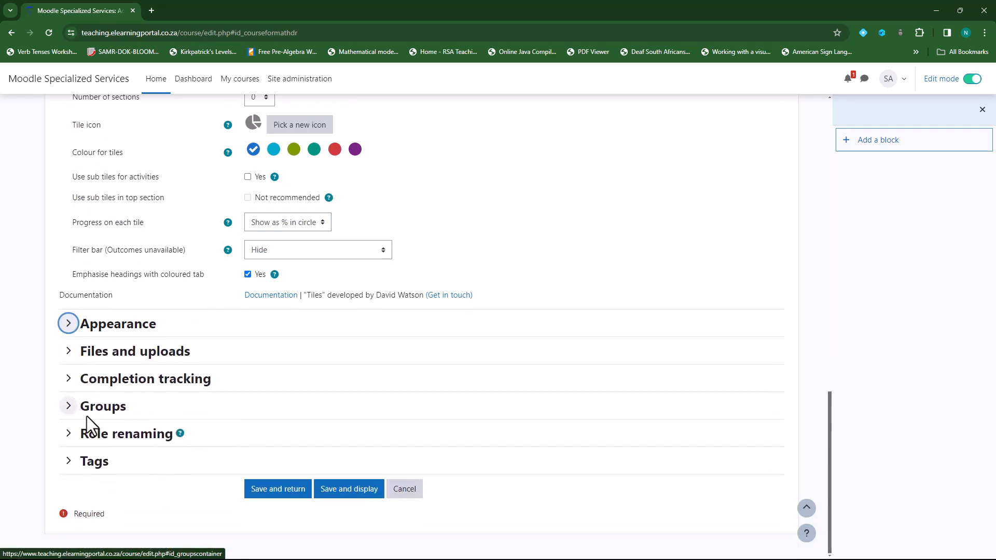
{"action": "left_click", "coordinate": [70, 382]}
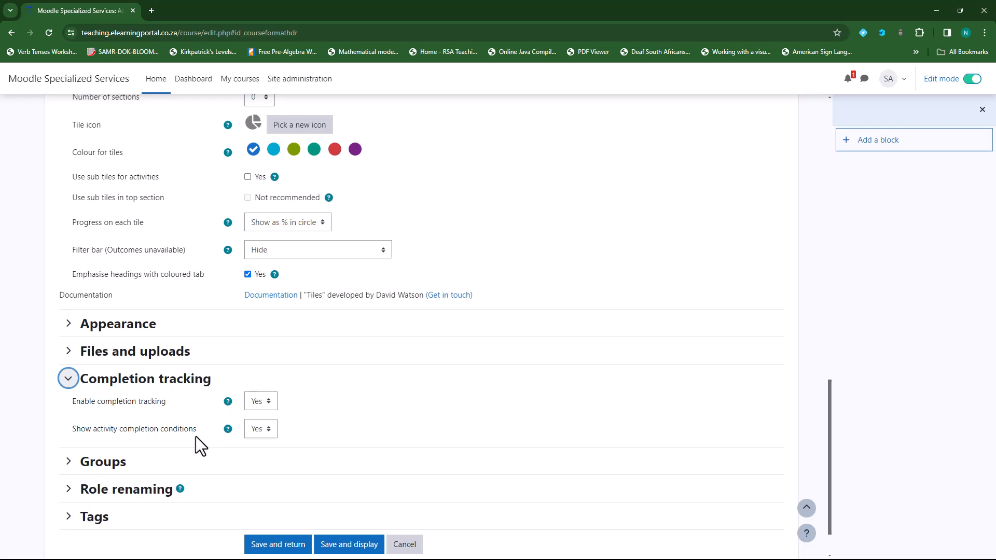
{"action": "scroll", "coordinate": [339, 353], "scroll_direction": "down", "scroll_amount": 1}
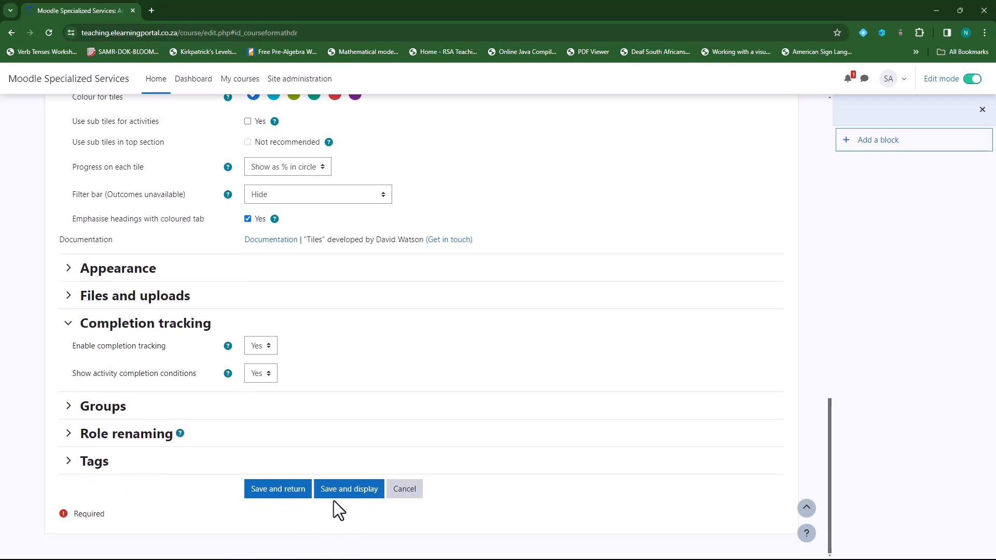
{"action": "left_click", "coordinate": [347, 491]}
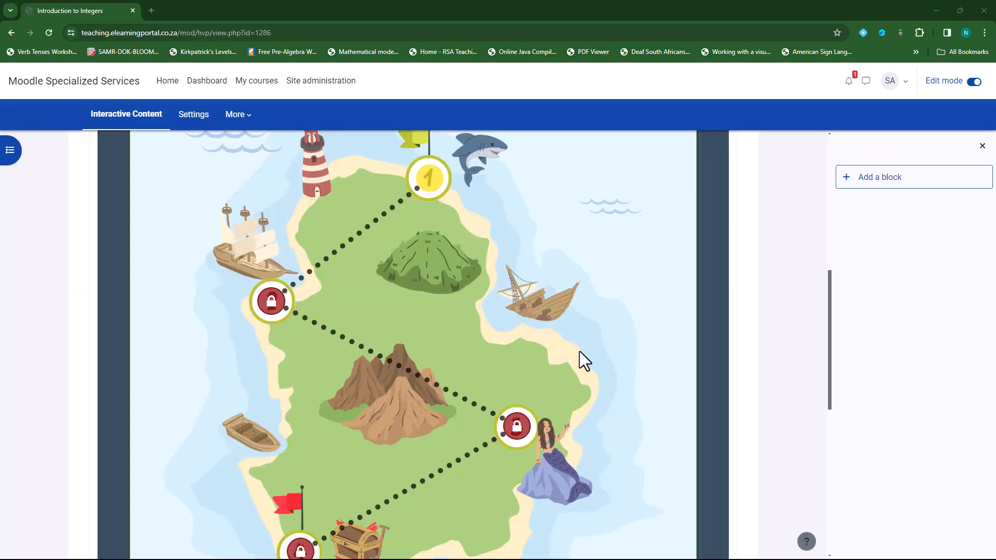
Step: Look over the finished treasure map in the Introduction to Integers activity
{"action": "scroll", "coordinate": [593, 310], "scroll_direction": "up", "scroll_amount": 1}
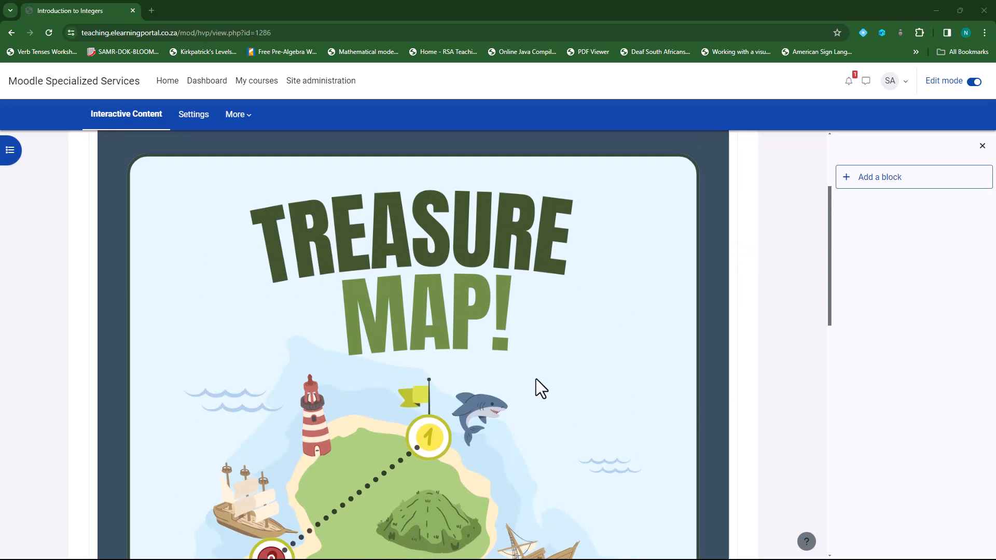
{"action": "scroll", "coordinate": [499, 335], "scroll_direction": "down", "scroll_amount": 3}
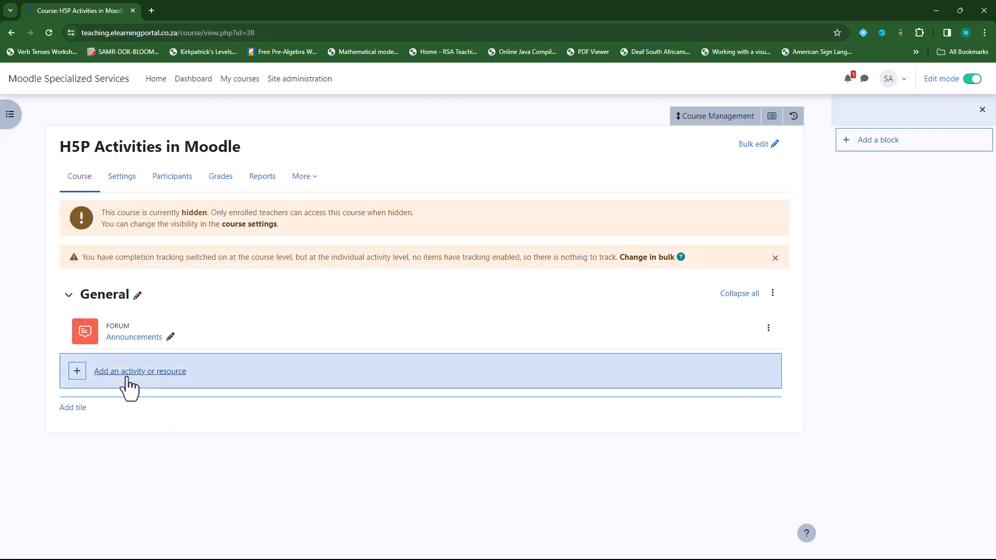
Step: Turn edit mode off and back on for the H5P Activities in Moodle course
{"action": "left_click", "coordinate": [972, 79]}
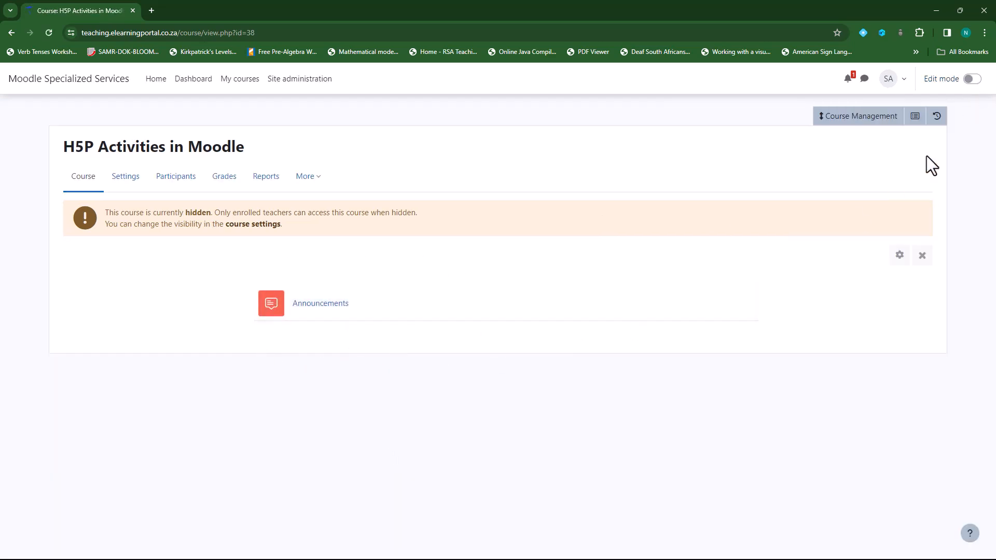
{"action": "left_click", "coordinate": [971, 79]}
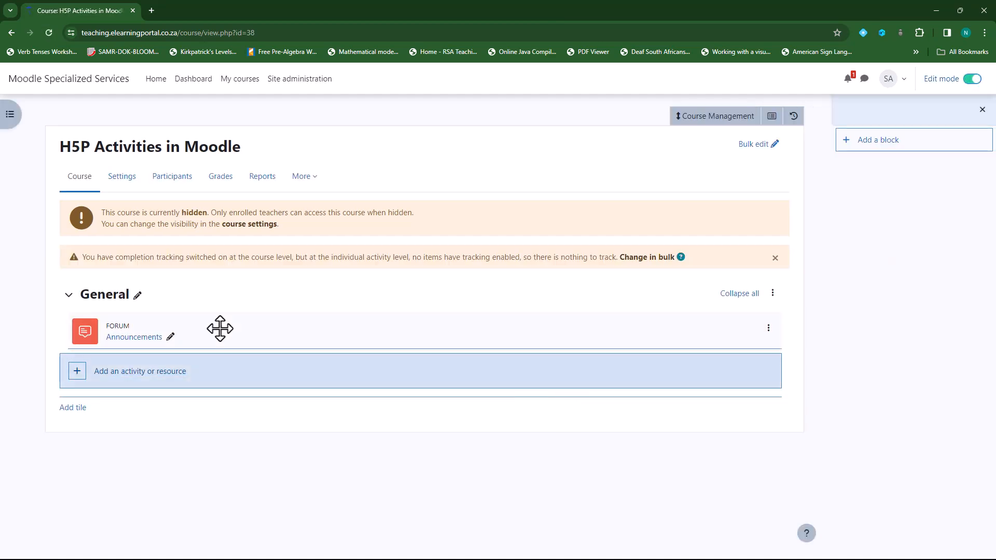
Step: Add a new Interactive Content activity to the General section and browse the available H5P content types
{"action": "left_click", "coordinate": [150, 375]}
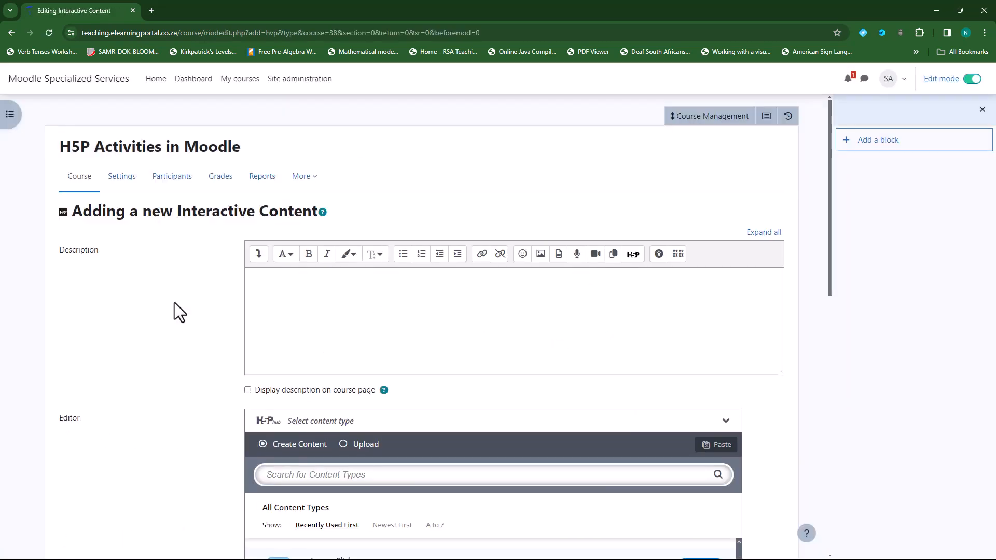
{"action": "scroll", "coordinate": [174, 303], "scroll_direction": "down", "scroll_amount": 7}
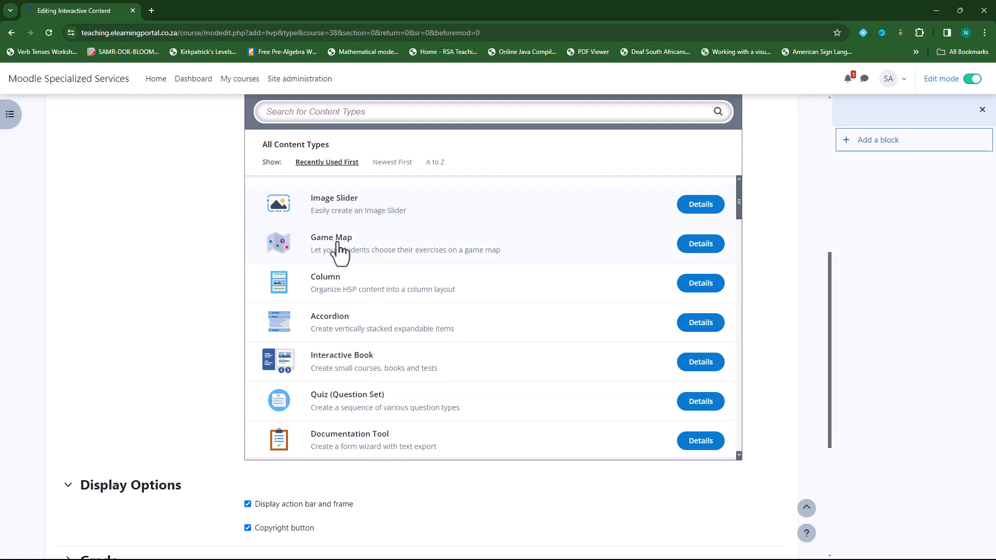
{"action": "scroll", "coordinate": [389, 343], "scroll_direction": "down", "scroll_amount": 4}
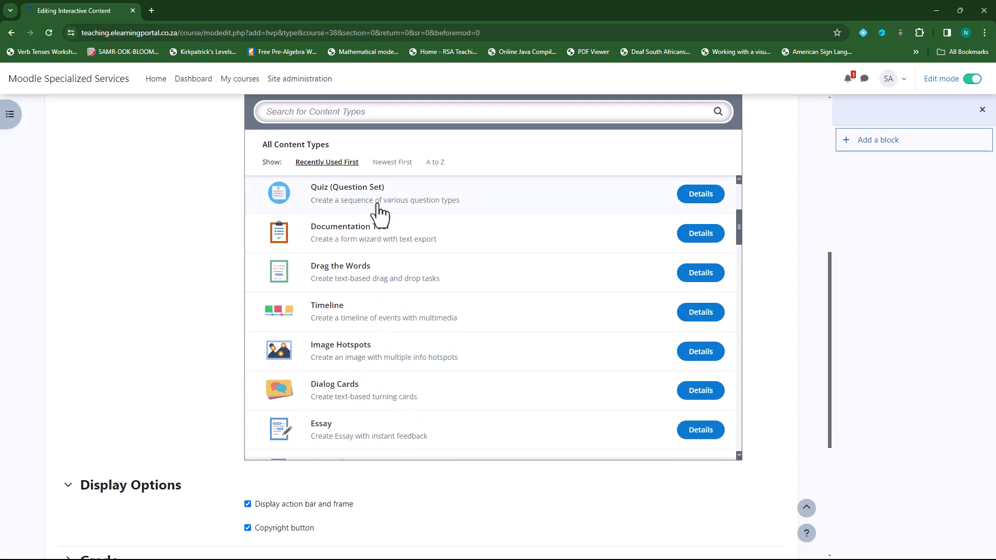
{"action": "scroll", "coordinate": [389, 344], "scroll_direction": "down", "scroll_amount": 3}
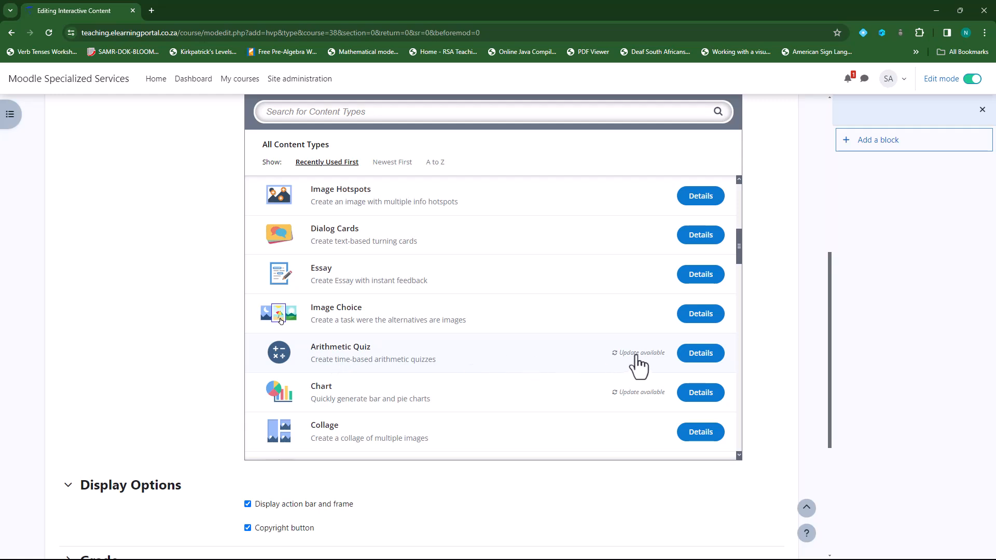
Step: Start the update of the Arithmetic Quiz content type and return to the list of content types
{"action": "left_click", "coordinate": [697, 355]}
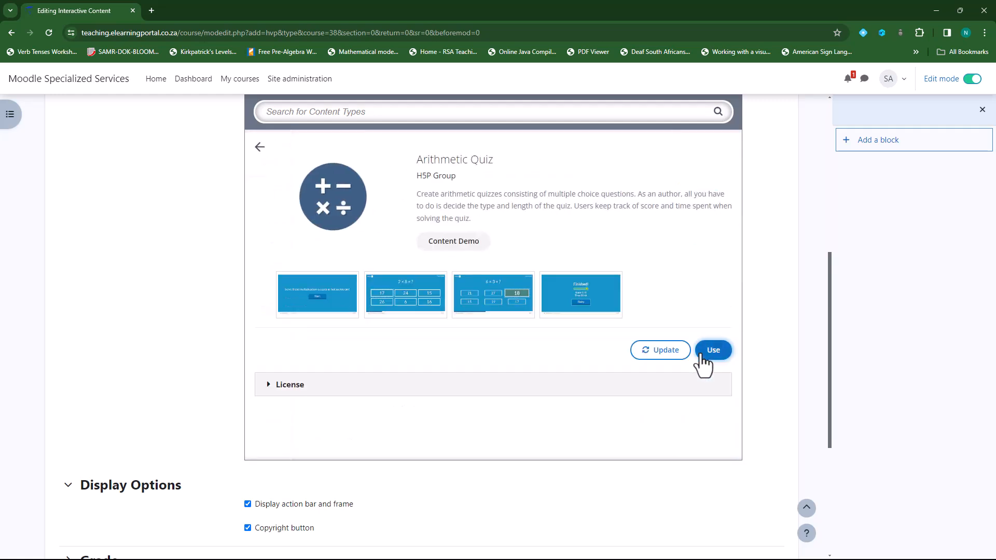
{"action": "left_click", "coordinate": [666, 357]}
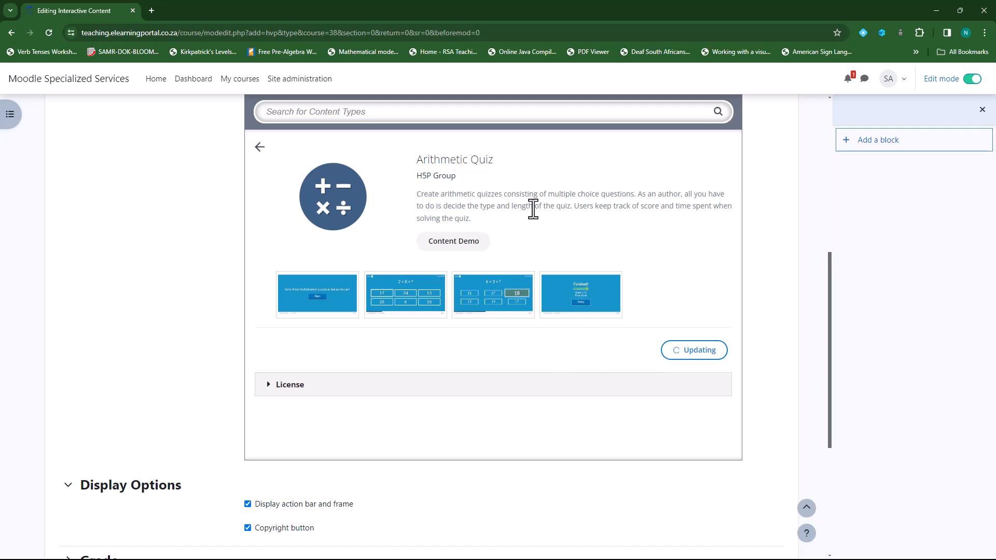
{"action": "left_click", "coordinate": [260, 147]}
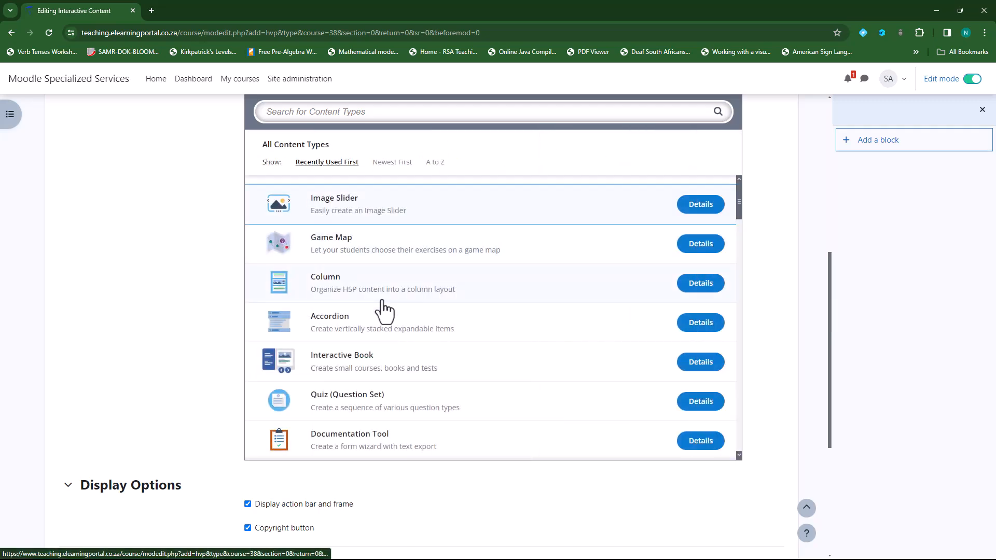
Step: Read the Game Map content type's description and choose Game Map as the activity's content type
{"action": "scroll", "coordinate": [382, 259], "scroll_direction": "up", "scroll_amount": 3}
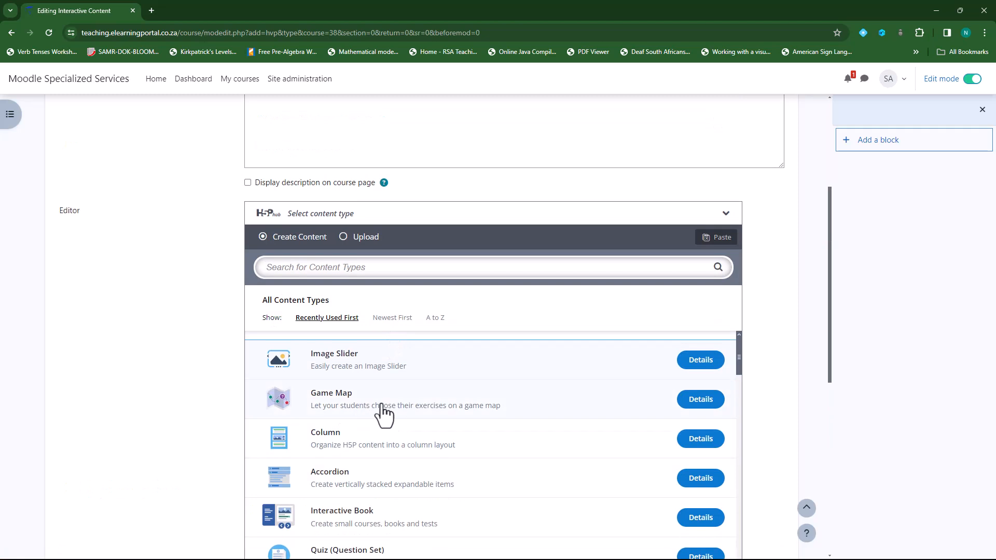
{"action": "scroll", "coordinate": [366, 412], "scroll_direction": "down", "scroll_amount": 2}
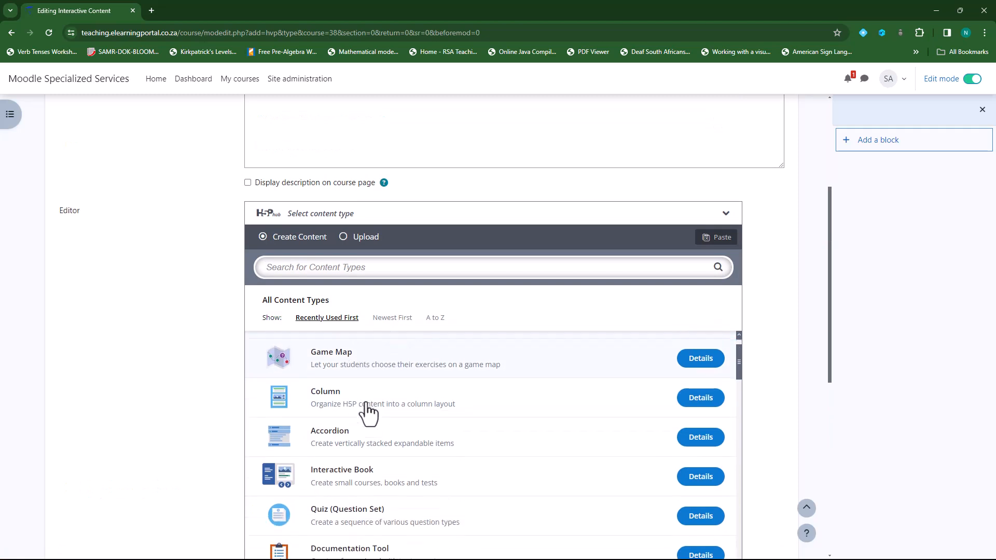
{"action": "left_click", "coordinate": [703, 354]}
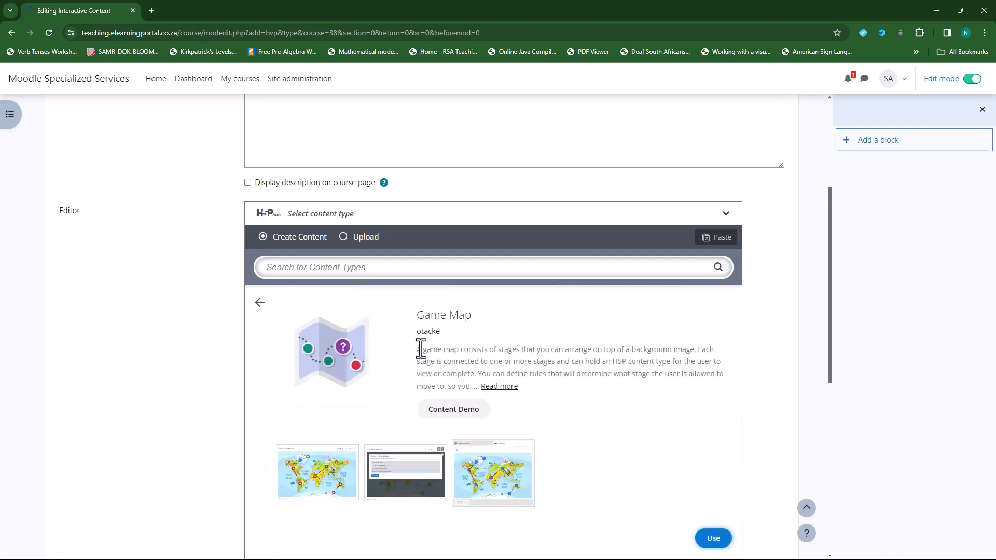
{"action": "left_click_drag", "start_coordinate": [418, 349], "coordinate": [470, 373]}
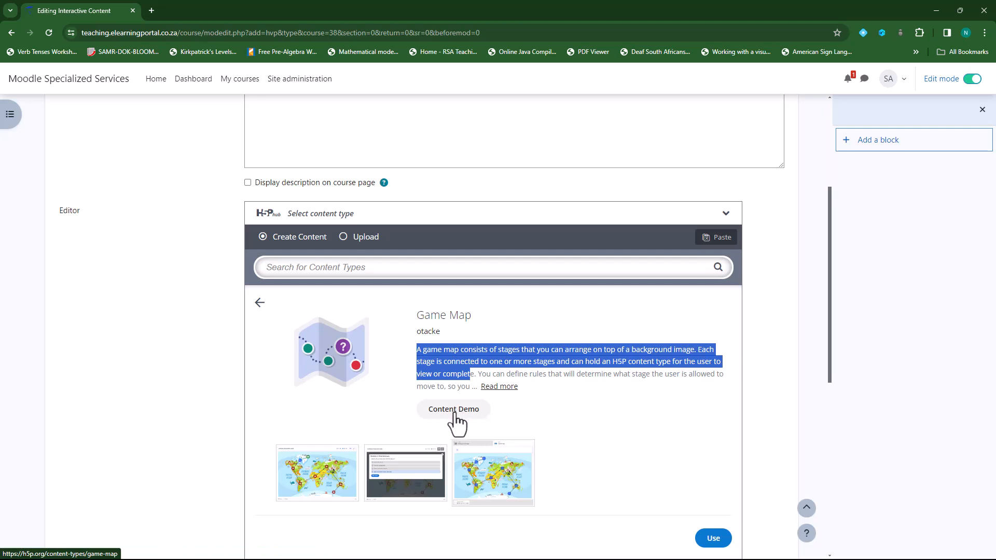
{"action": "left_click", "coordinate": [260, 303]}
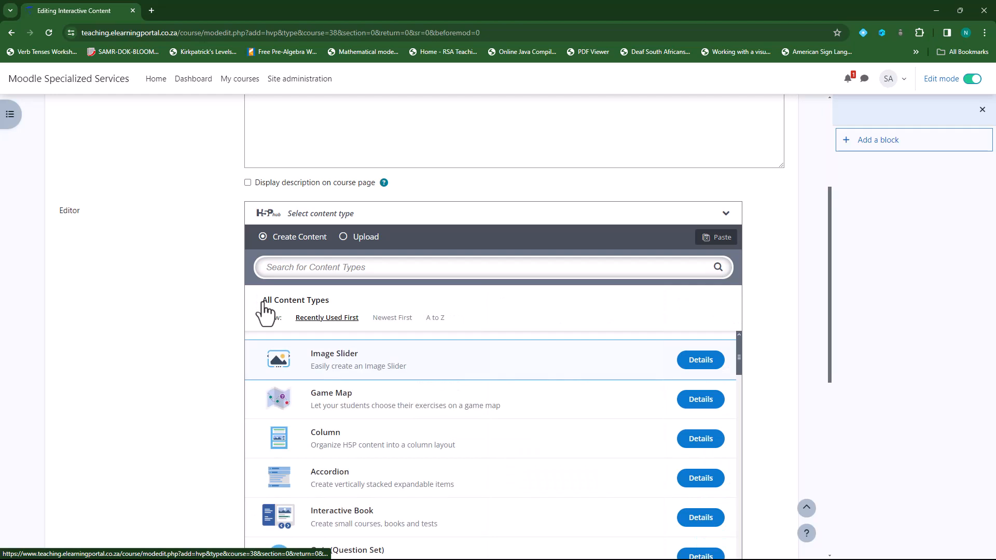
{"action": "left_click", "coordinate": [349, 407]}
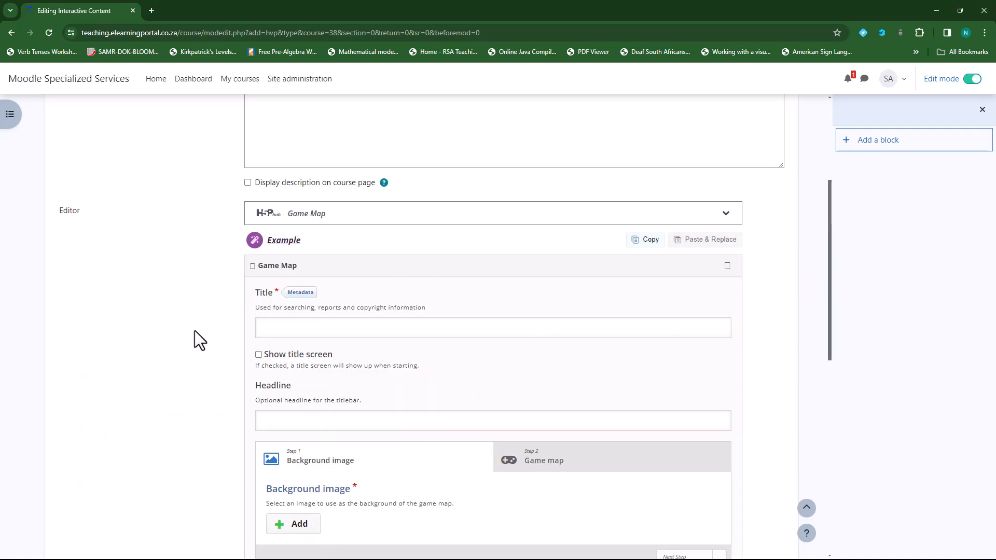
Step: Title the game map Integers and enable its title screen, with the Introduction text open for editing
{"action": "scroll", "coordinate": [190, 332], "scroll_direction": "down", "scroll_amount": 2}
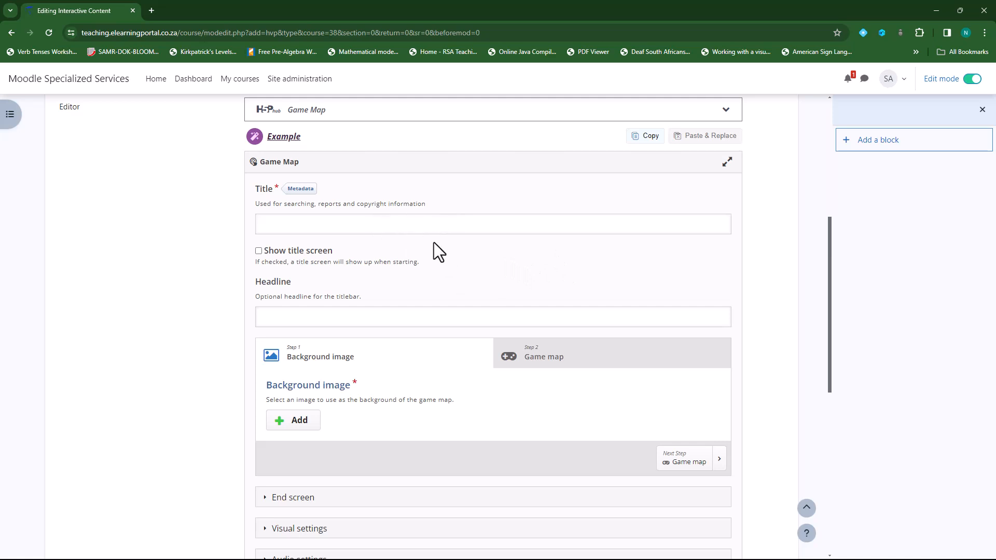
{"action": "left_click", "coordinate": [391, 227]}
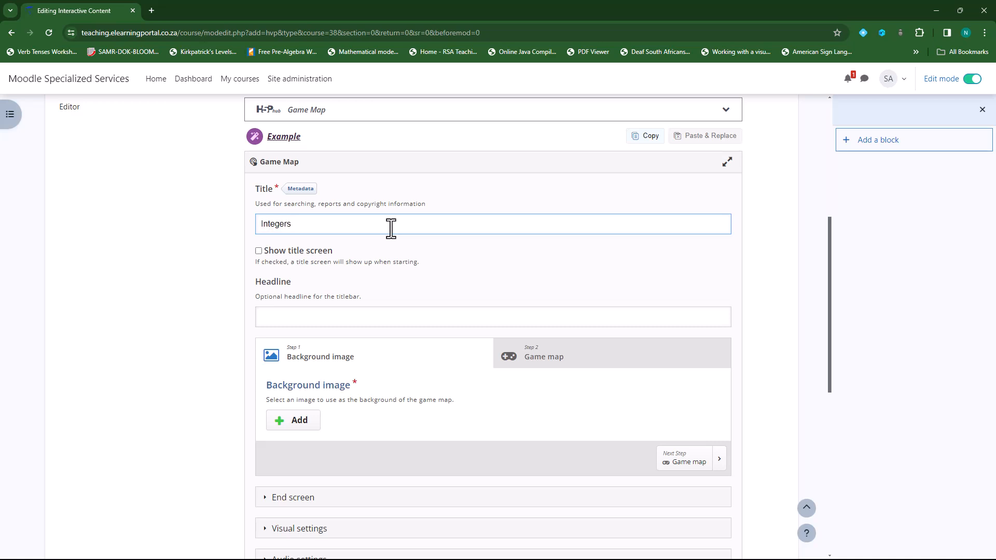
{"action": "left_click", "coordinate": [259, 251]}
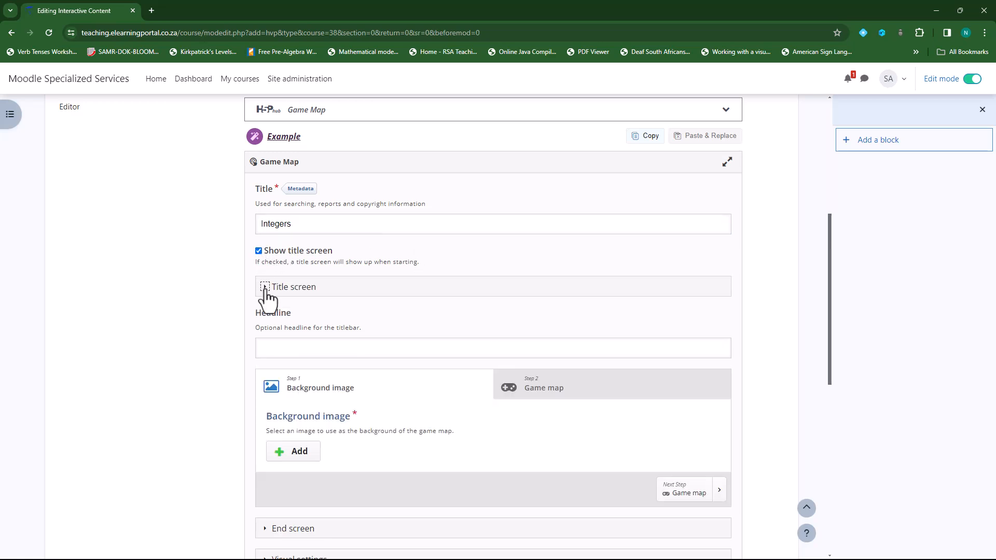
{"action": "left_click", "coordinate": [265, 287]}
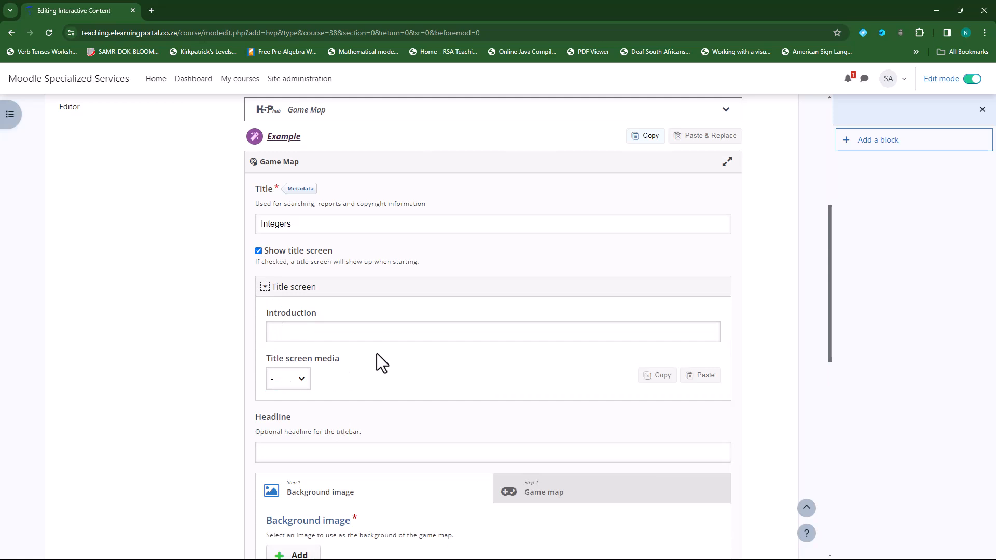
{"action": "left_click", "coordinate": [343, 333]}
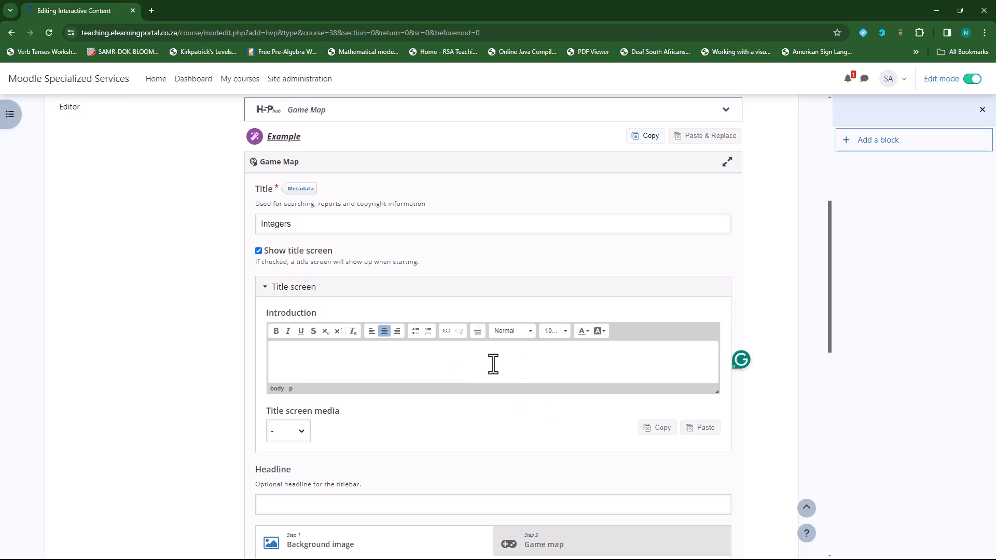
Step: Open the Game Map page from the h5p.org content types list in a new browser tab
{"action": "left_click", "coordinate": [151, 11]}
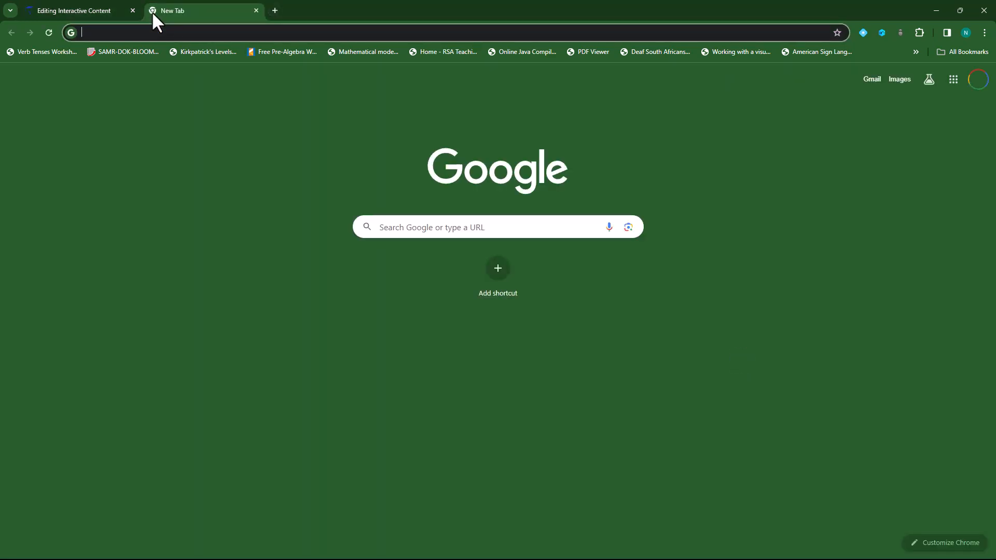
{"action": "type", "text": "hp"}
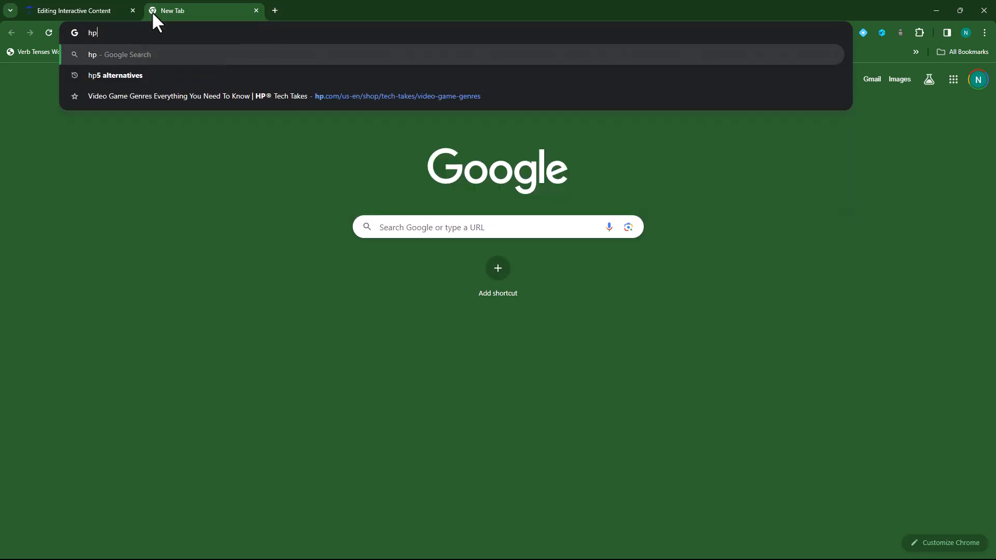
{"action": "key", "text": "BackSpace"}
{"action": "key", "text": "BackSpace"}
{"action": "type", "text": "h5p"}
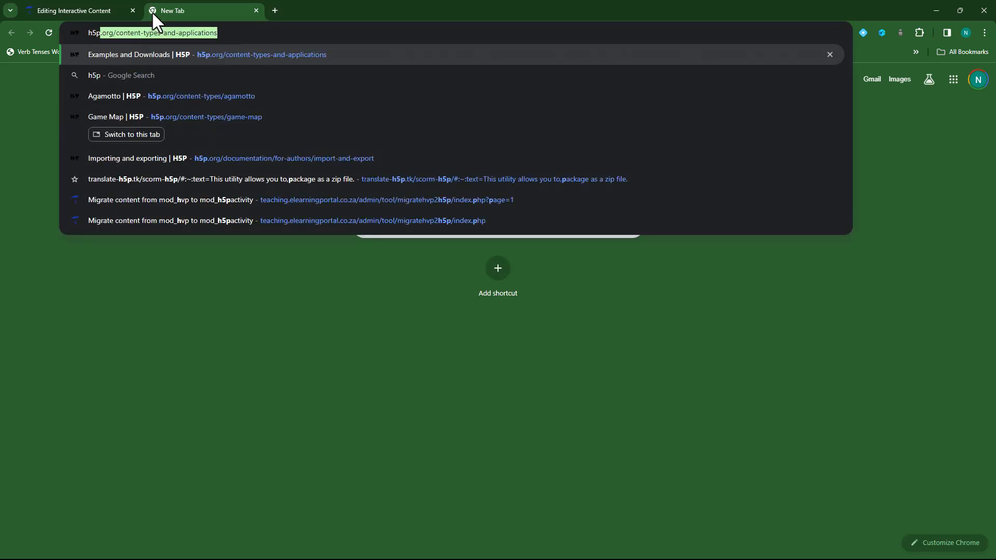
{"action": "key", "text": "Return"}
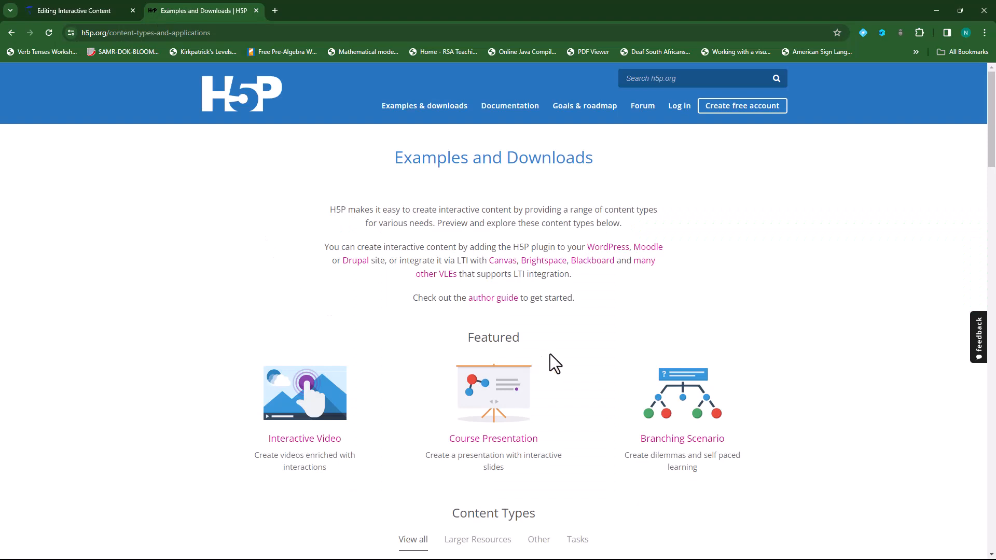
{"action": "scroll", "coordinate": [549, 354], "scroll_direction": "down", "scroll_amount": 7}
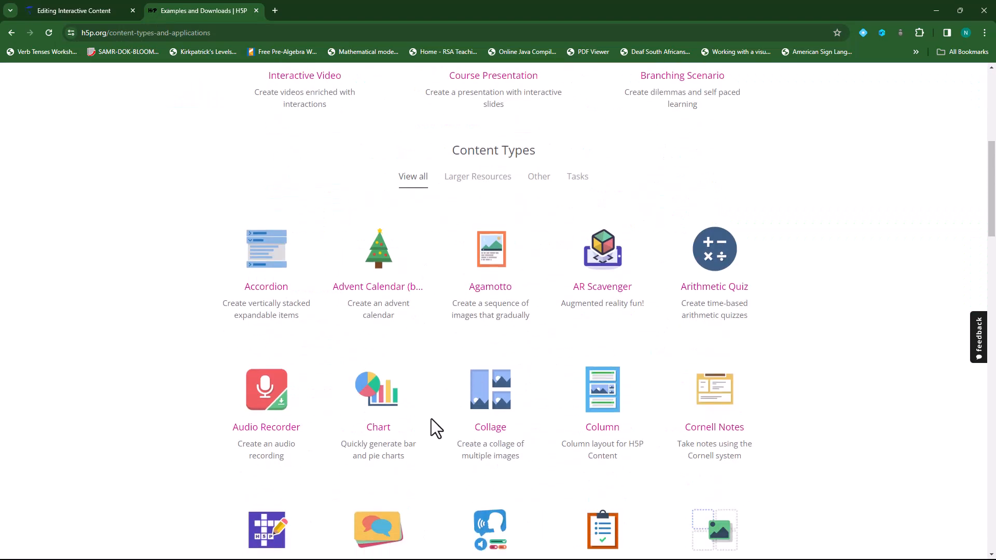
{"action": "scroll", "coordinate": [431, 418], "scroll_direction": "down", "scroll_amount": 8}
{"action": "left_click", "coordinate": [485, 440]}
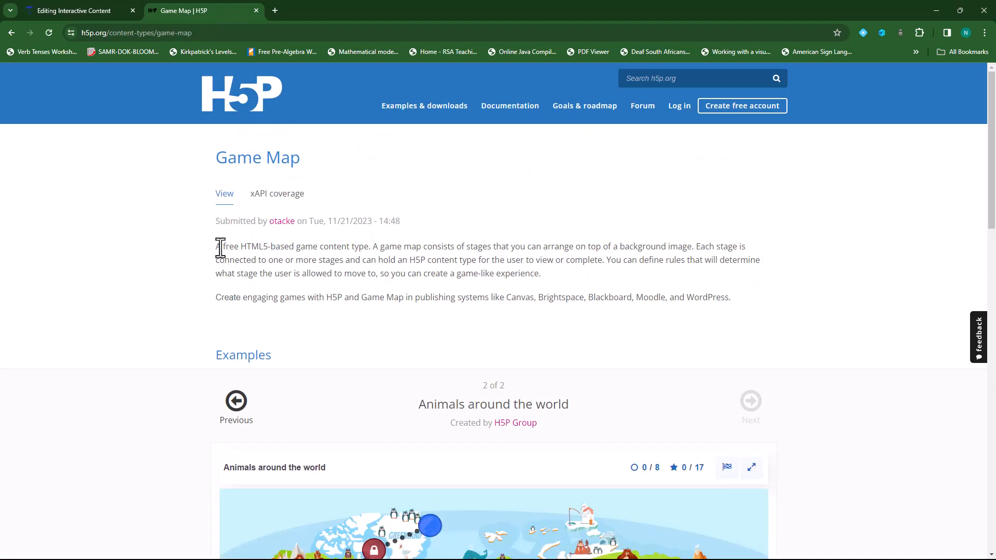
Step: Copy the first description paragraph from the h5p.org Game Map page into the title screen's Introduction in Moodle
{"action": "left_click_drag", "start_coordinate": [216, 247], "coordinate": [543, 269]}
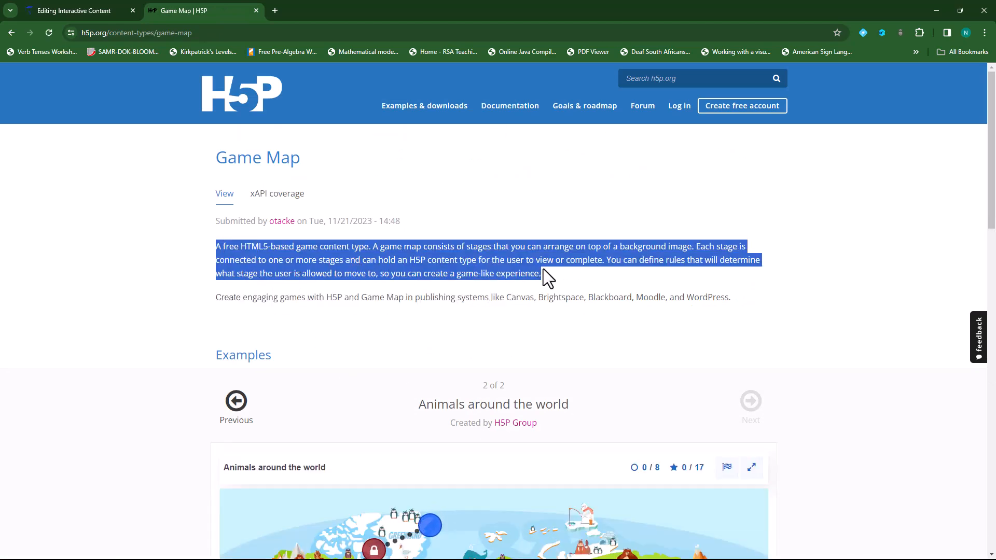
{"action": "right_click", "coordinate": [543, 270]}
{"action": "left_click", "coordinate": [558, 279]}
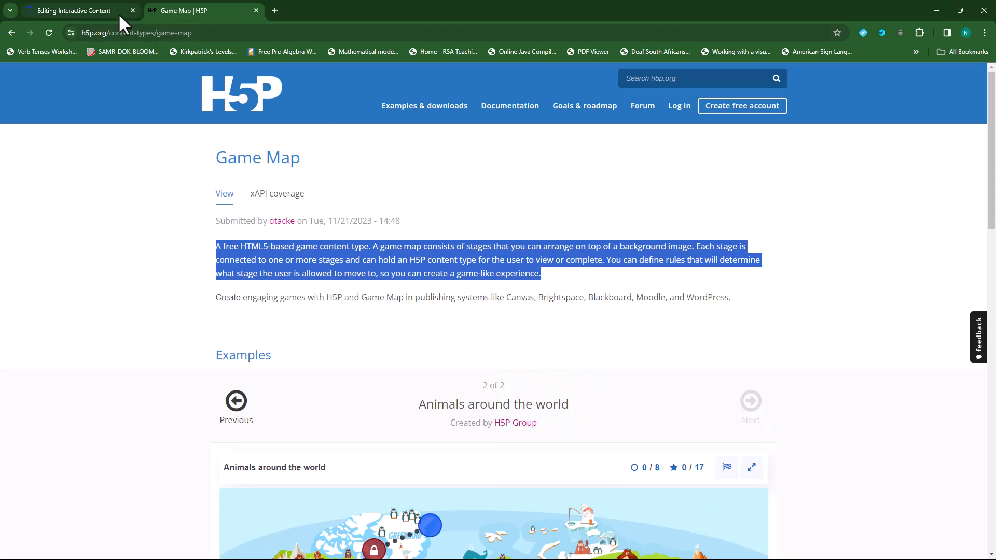
{"action": "left_click", "coordinate": [104, 10]}
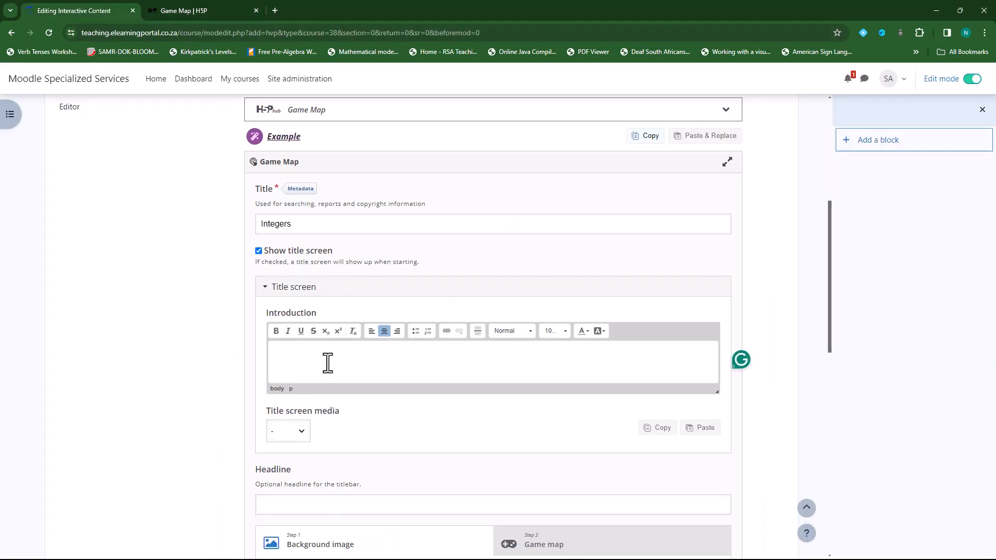
{"action": "key", "text": "ctrl+v"}
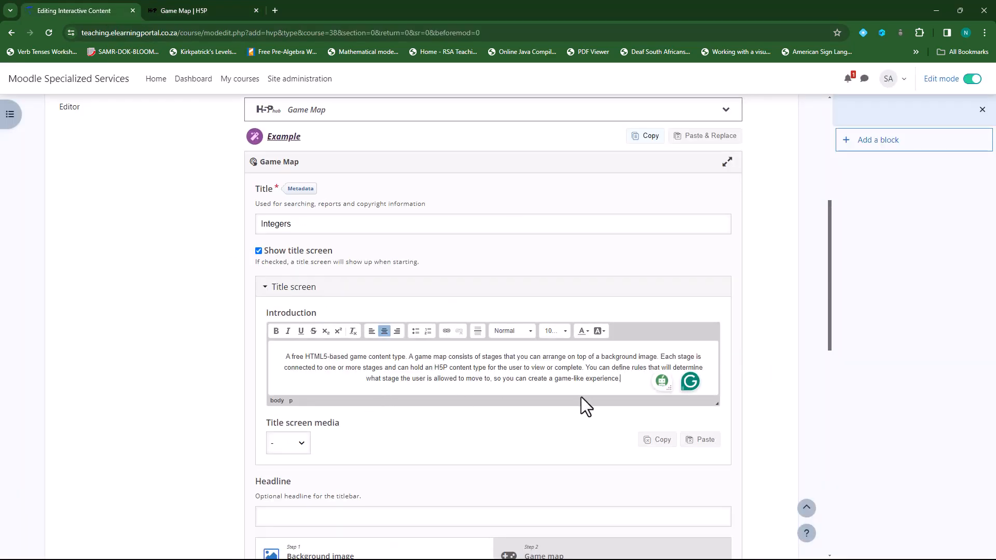
Step: Examine the media types offered for the title screen without choosing one
{"action": "scroll", "coordinate": [176, 358], "scroll_direction": "down", "scroll_amount": 3}
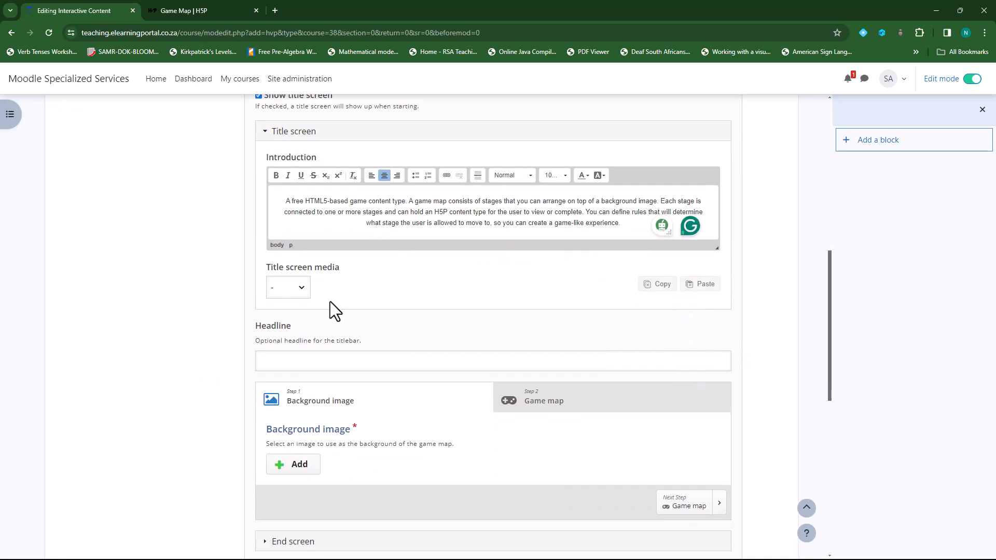
{"action": "left_click", "coordinate": [303, 288]}
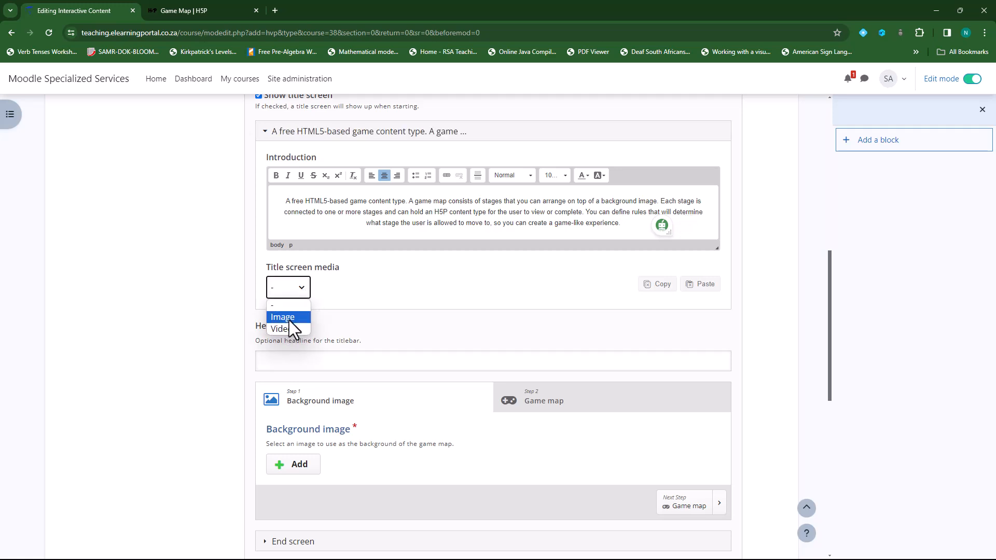
{"action": "left_click", "coordinate": [383, 297]}
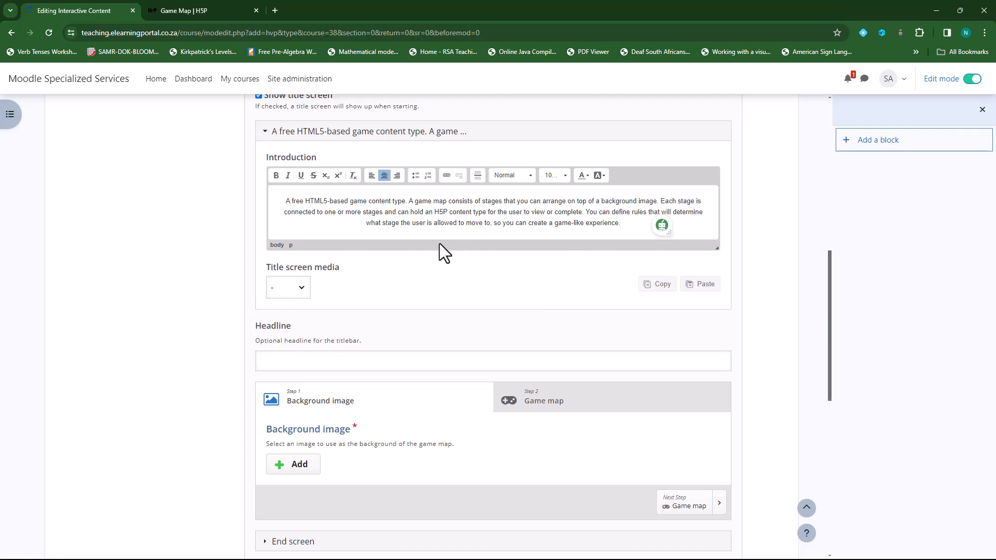
{"action": "left_click", "coordinate": [300, 290]}
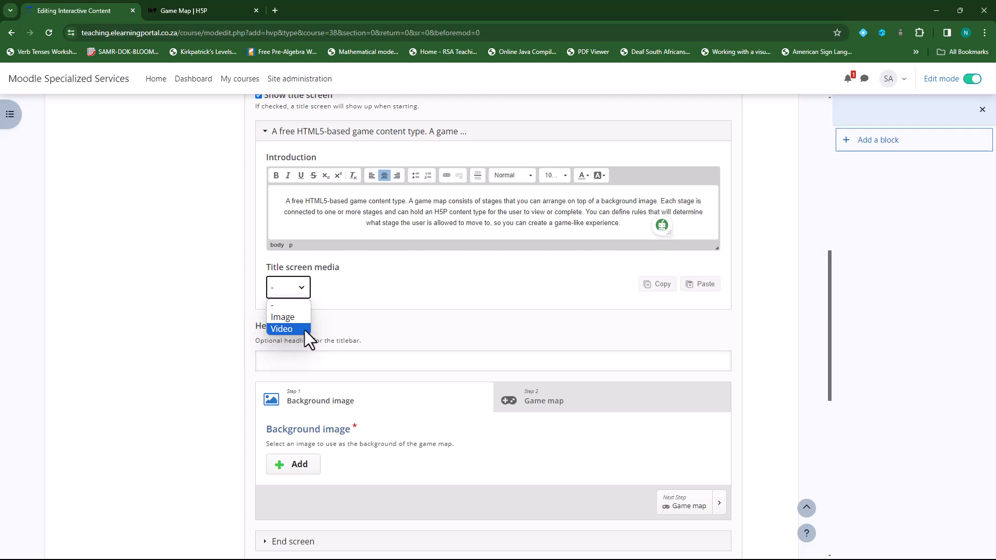
{"action": "left_click", "coordinate": [420, 281]}
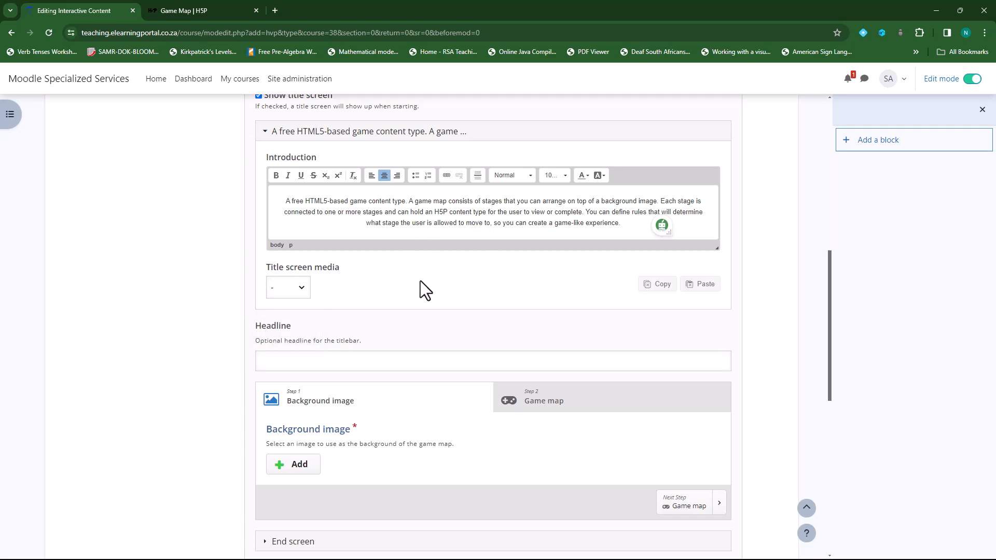
Step: Copy the game map's title Integers into the Headline field for the titlebar
{"action": "scroll", "coordinate": [420, 281], "scroll_direction": "down", "scroll_amount": 2}
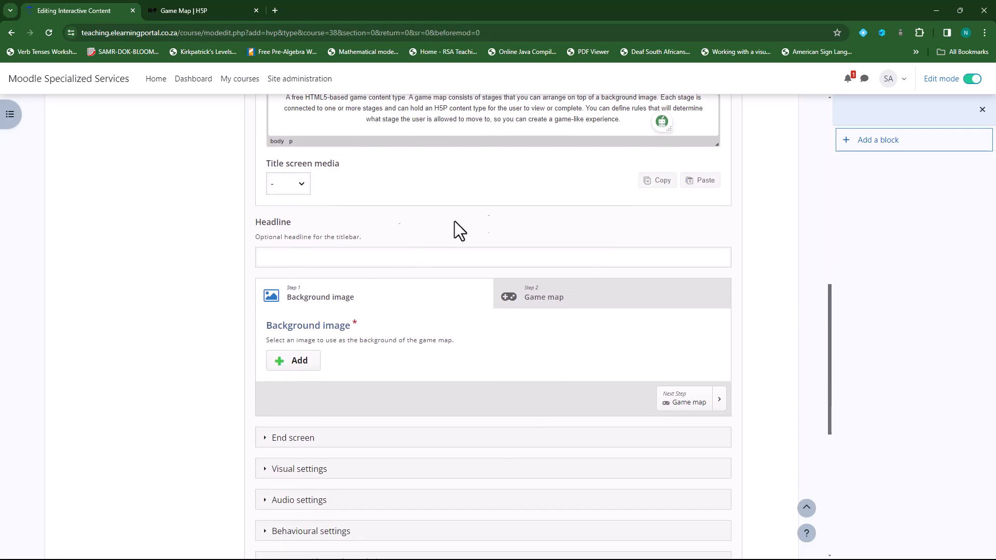
{"action": "left_click", "coordinate": [353, 257]}
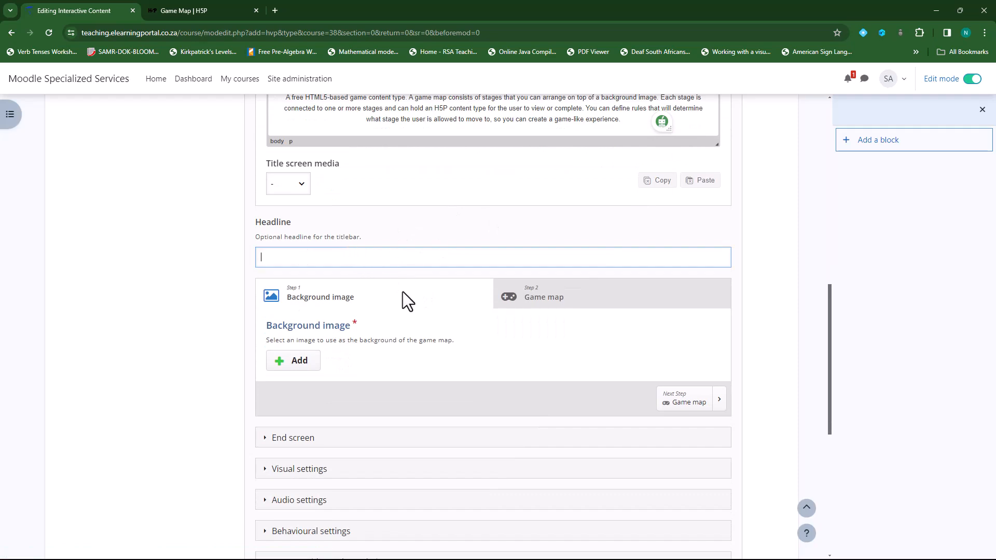
{"action": "scroll", "coordinate": [403, 291], "scroll_direction": "up", "scroll_amount": 5}
{"action": "left_click", "coordinate": [300, 224]}
{"action": "left_click_drag", "start_coordinate": [301, 225], "coordinate": [258, 224]}
{"action": "key", "text": "ctrl+c"}
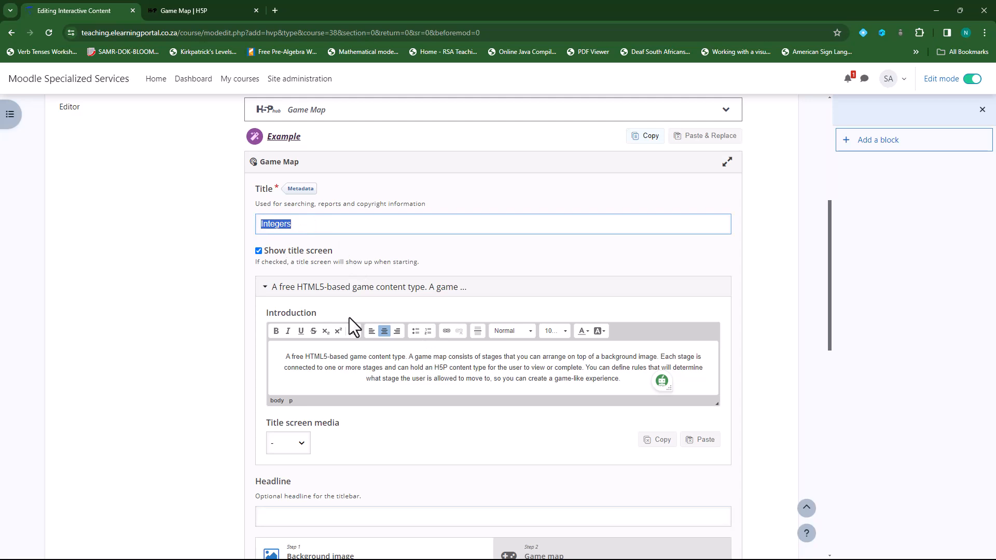
{"action": "scroll", "coordinate": [350, 321], "scroll_direction": "down", "scroll_amount": 3}
{"action": "left_click", "coordinate": [379, 360]}
{"action": "key", "text": "ctrl+v"}
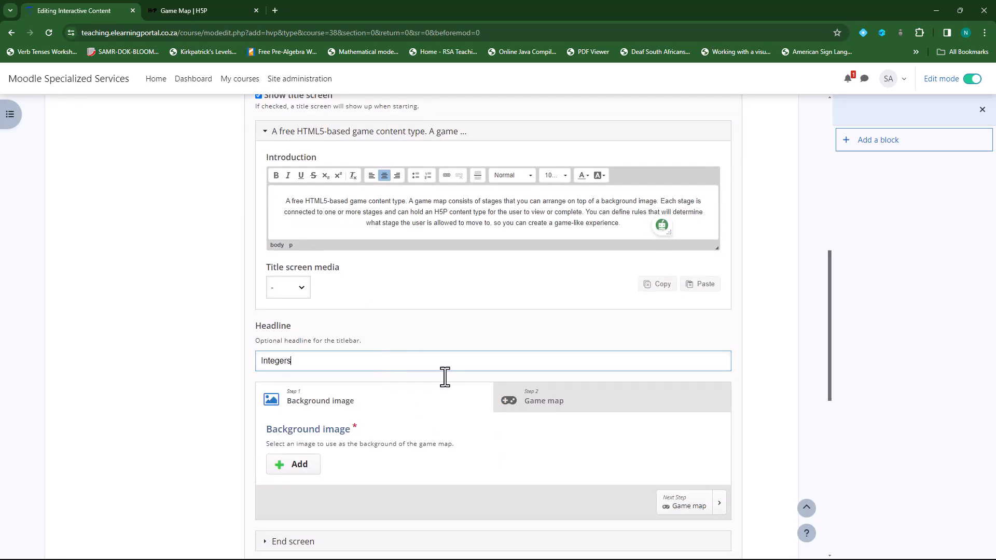
Step: Open canva.com in a new browser tab and search its templates for treasure map
{"action": "scroll", "coordinate": [369, 389], "scroll_direction": "down", "scroll_amount": 2}
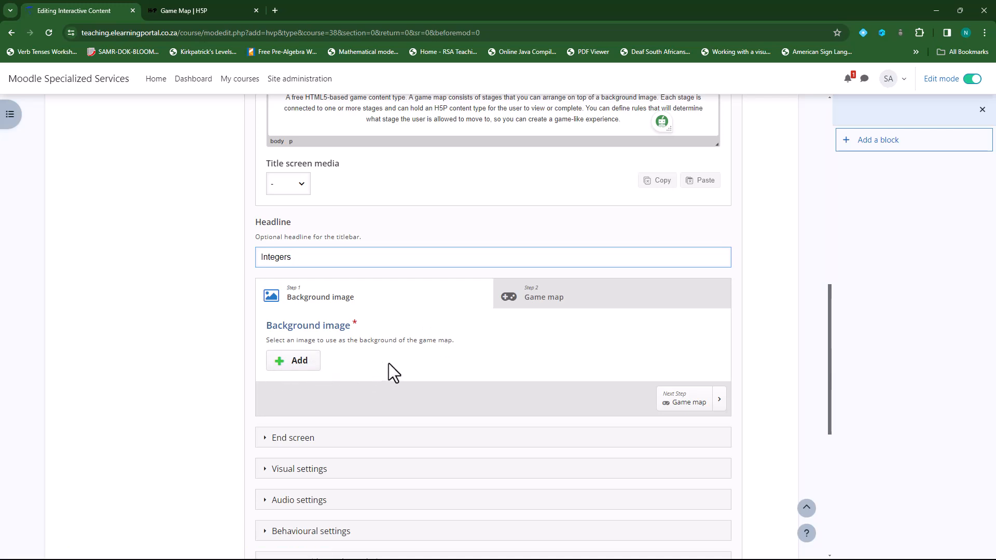
{"action": "left_click", "coordinate": [275, 7]}
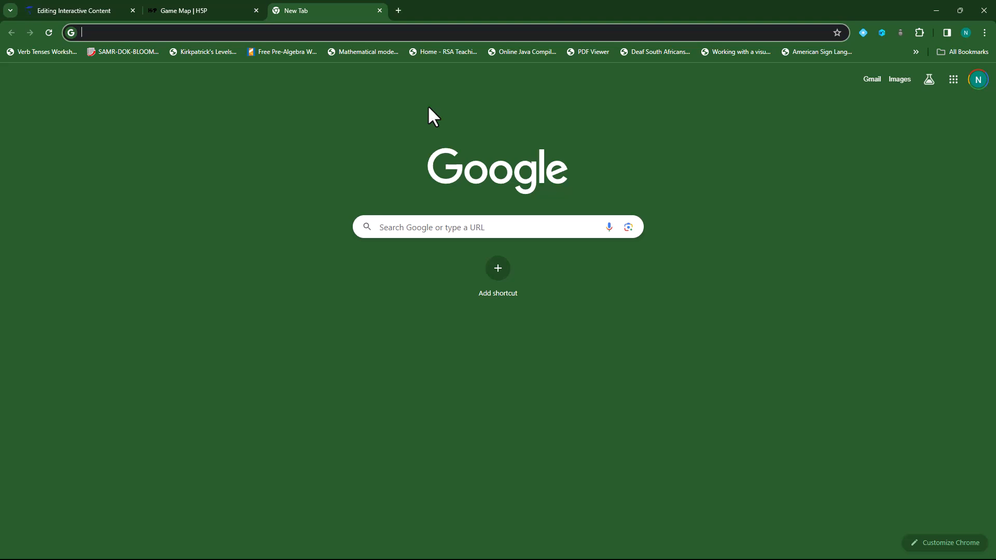
{"action": "type", "text": "canva"}
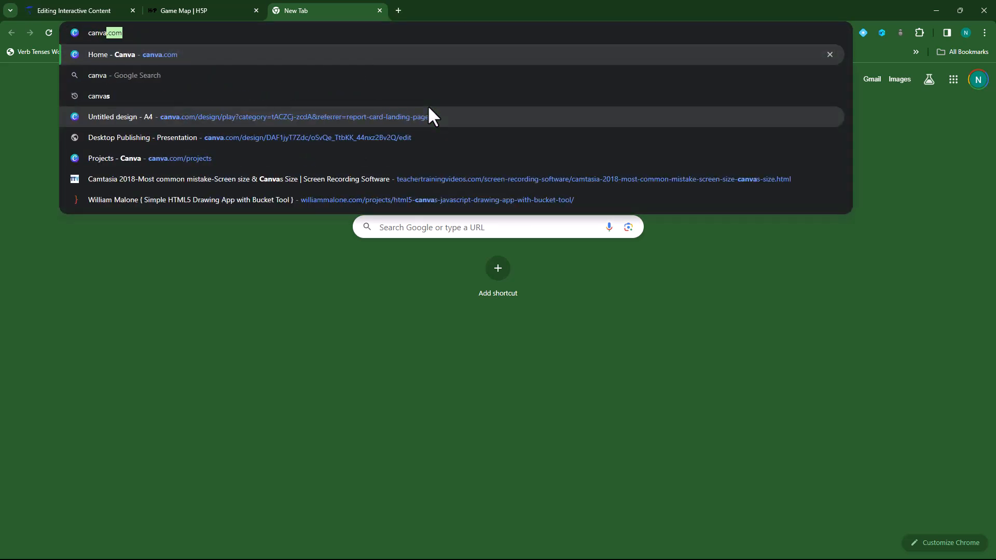
{"action": "key", "text": "Return"}
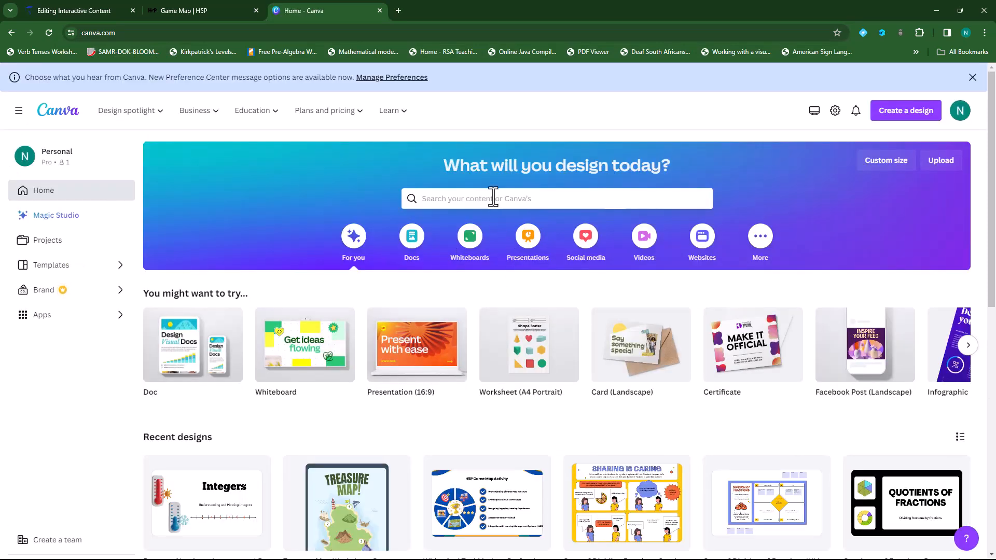
{"action": "left_click", "coordinate": [493, 198]}
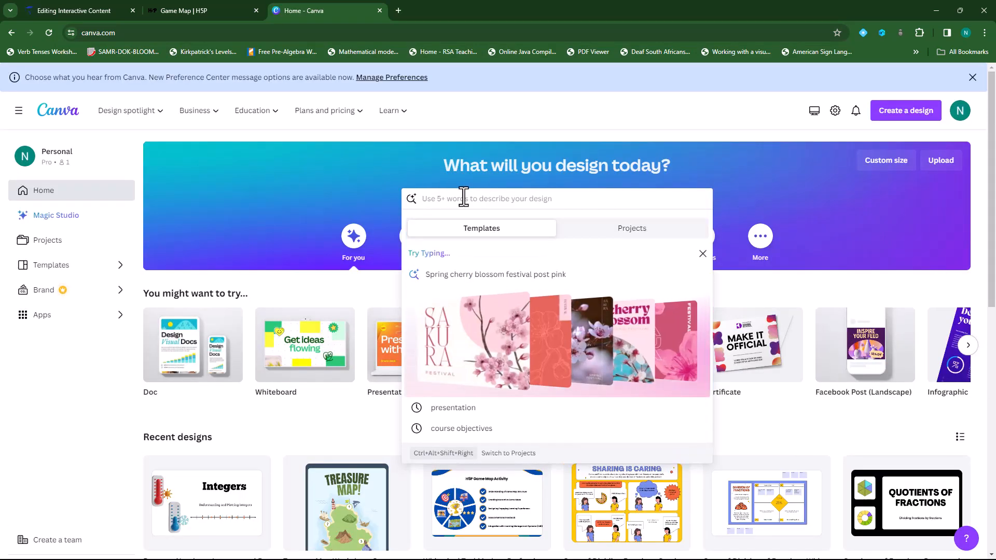
{"action": "type", "text": "treasure map"}
{"action": "key", "text": "Return"}
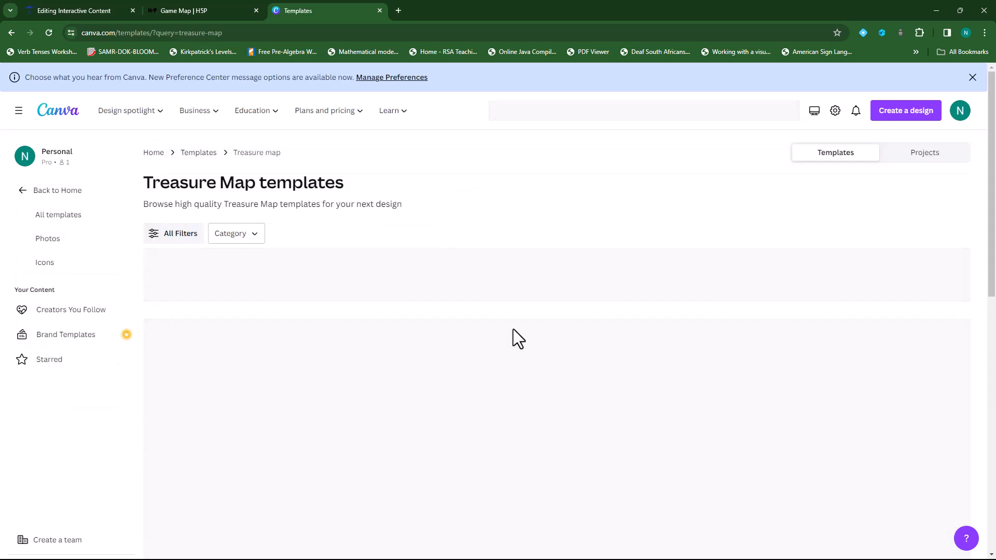
Step: Start customizing the Treasure Map Worksheet Green and Blue Educational Style template, keeping the design in the browser
{"action": "scroll", "coordinate": [433, 364], "scroll_direction": "down", "scroll_amount": 2}
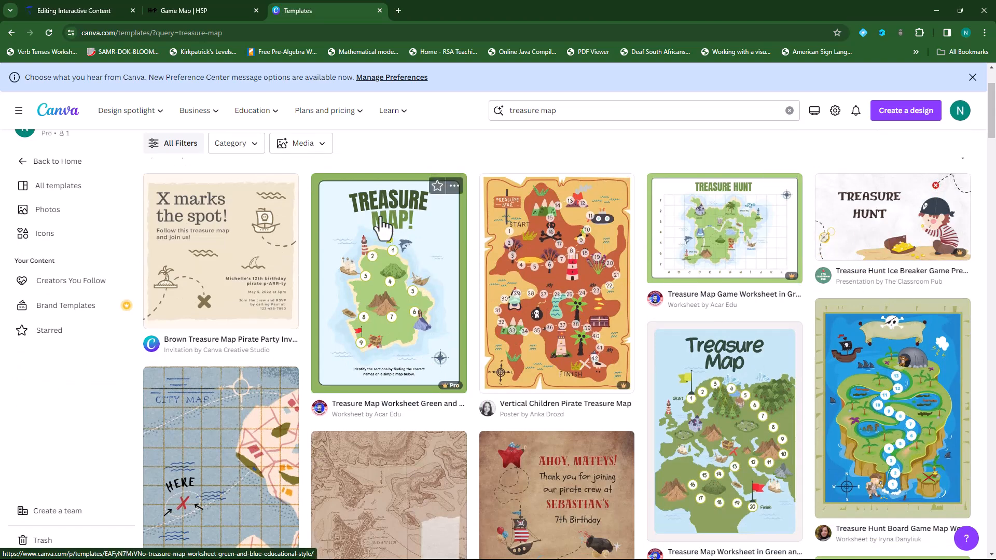
{"action": "left_click", "coordinate": [388, 312]}
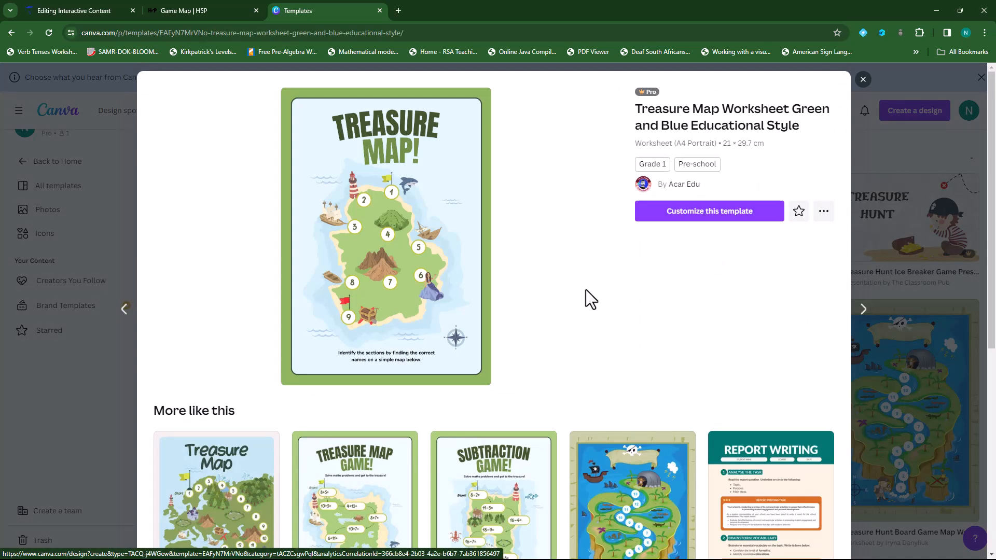
{"action": "scroll", "coordinate": [585, 289], "scroll_direction": "down", "scroll_amount": 4}
{"action": "scroll", "coordinate": [493, 404], "scroll_direction": "down", "scroll_amount": 2}
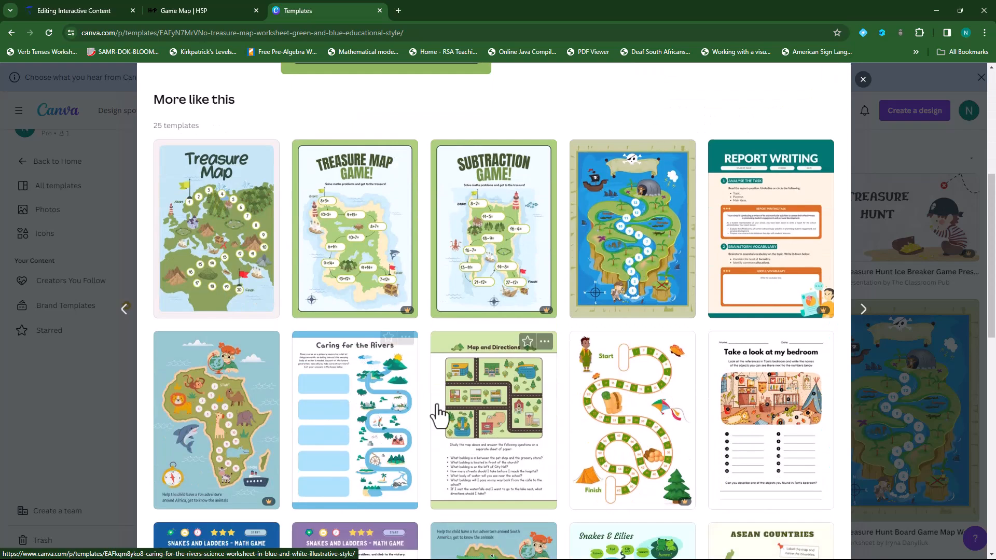
{"action": "scroll", "coordinate": [544, 411], "scroll_direction": "up", "scroll_amount": 6}
{"action": "left_click", "coordinate": [715, 215]}
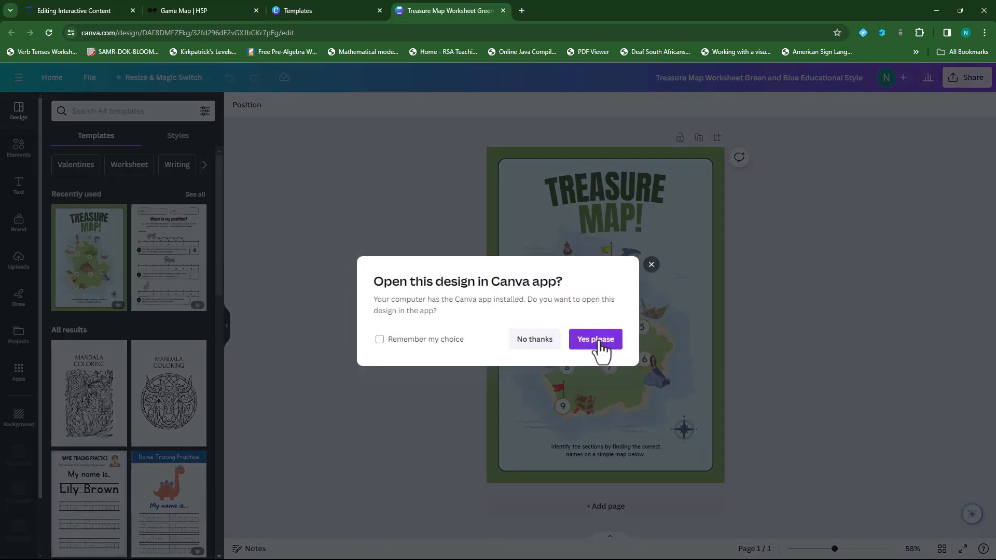
{"action": "left_click", "coordinate": [535, 339]}
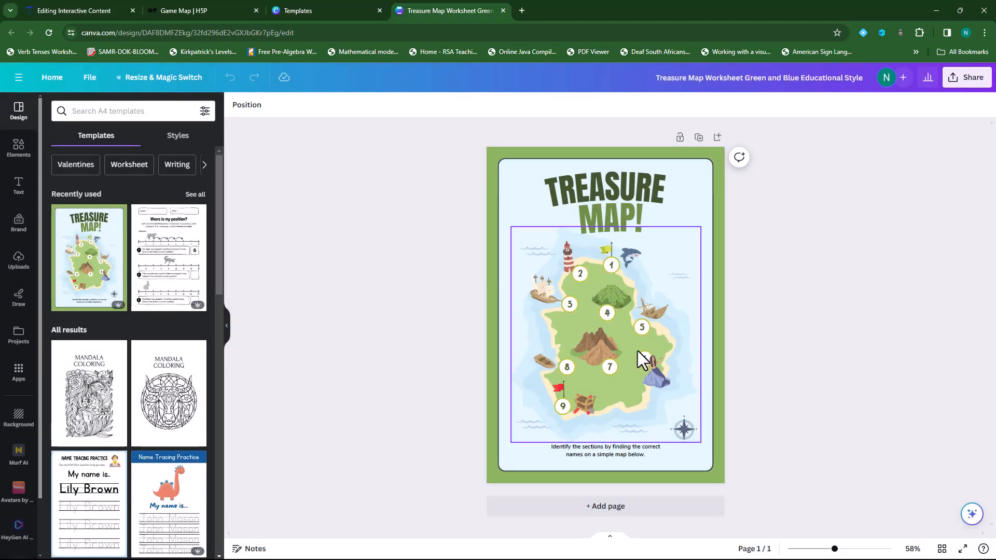
Step: Open the treasure map design's download options and choose PNG as the file type, without downloading
{"action": "left_click", "coordinate": [587, 274]}
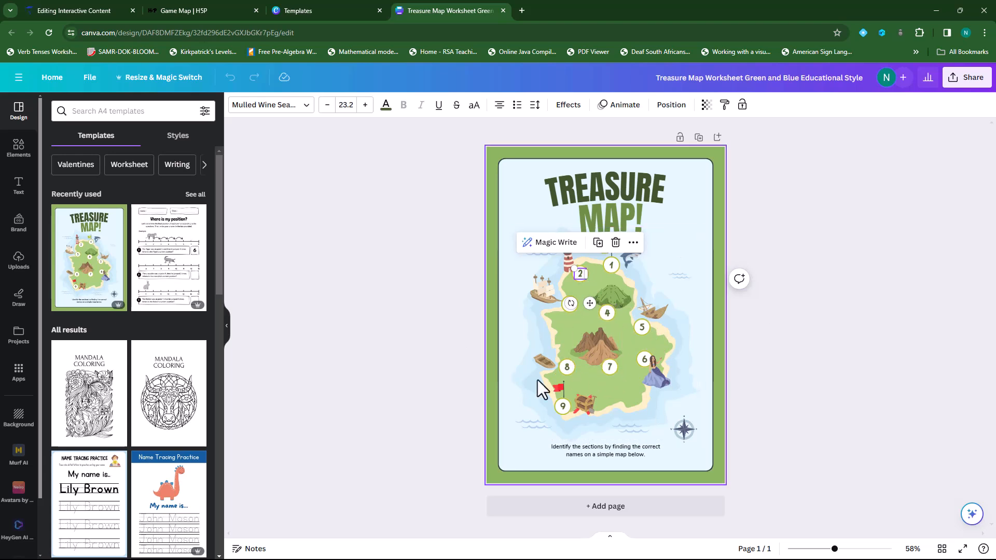
{"action": "left_click", "coordinate": [971, 84]}
{"action": "left_click", "coordinate": [867, 338]}
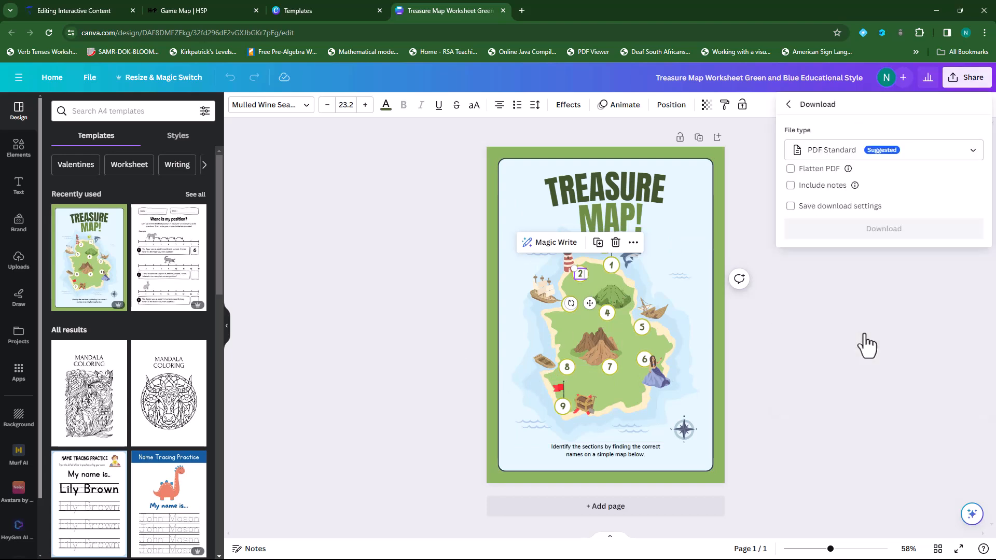
{"action": "left_click", "coordinate": [906, 154]}
{"action": "left_click", "coordinate": [844, 217]}
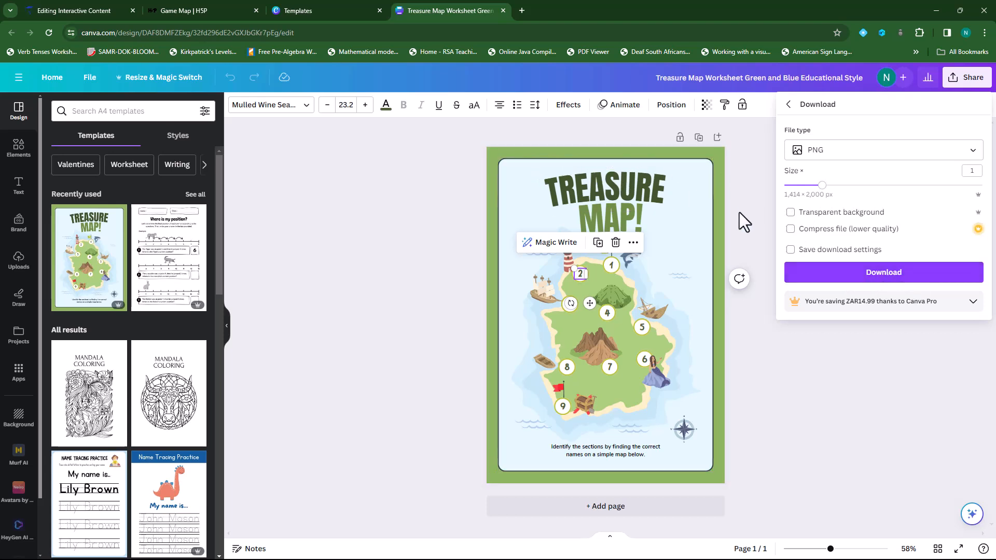
Step: Recolour the treasure map's green border dark slate blue from the document colors and select the TREASURE heading
{"action": "left_click", "coordinate": [707, 166]}
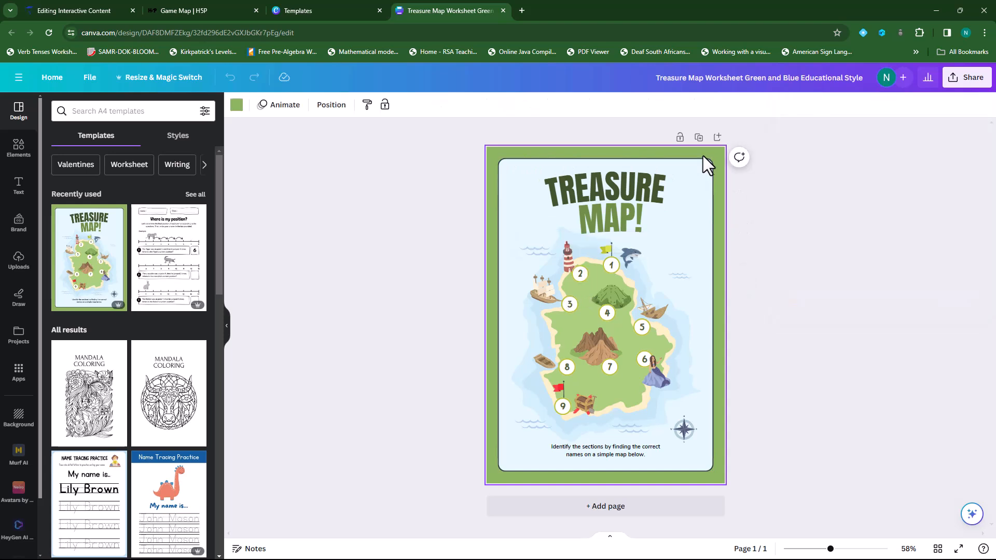
{"action": "left_click", "coordinate": [236, 106]}
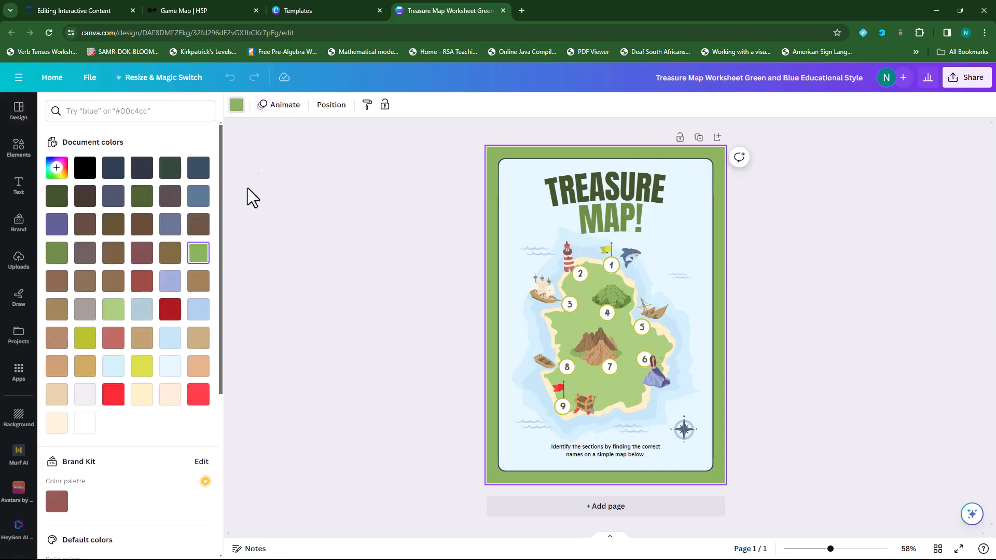
{"action": "left_click", "coordinate": [198, 167]}
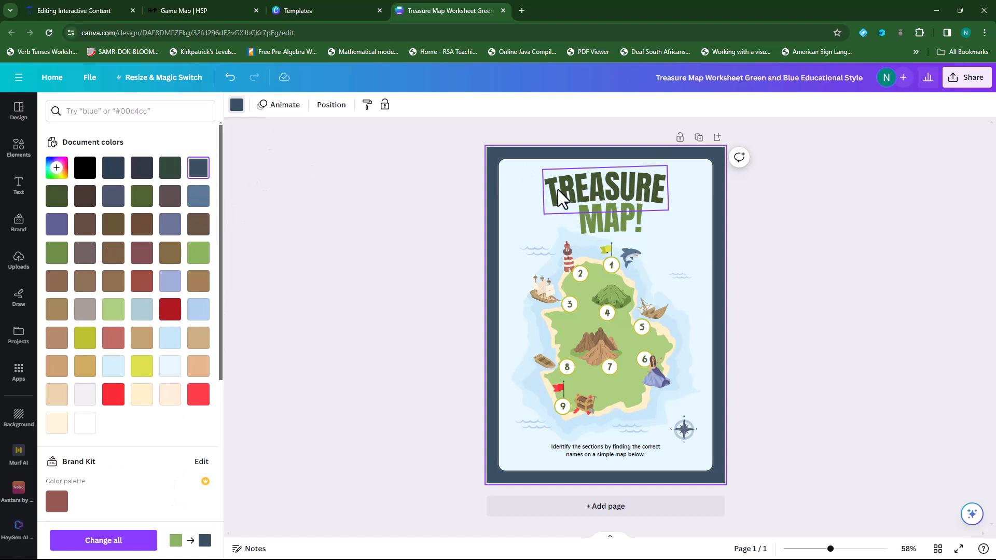
{"action": "left_click", "coordinate": [602, 188]}
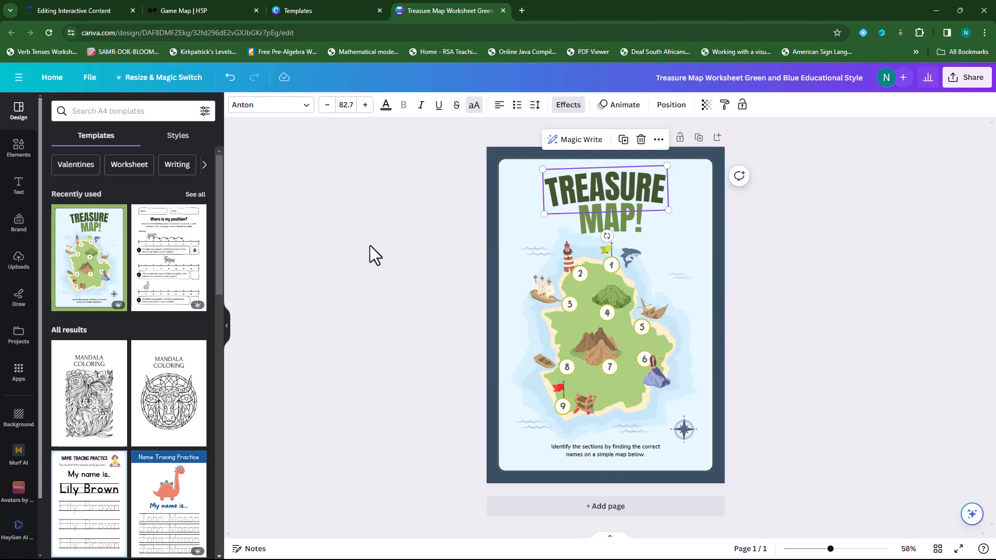
Step: Switch back to the Moodle tab and upload Treasure Map Worksheet Green and Blue Educational Style.png as the game map's background image
{"action": "left_click", "coordinate": [97, 9]}
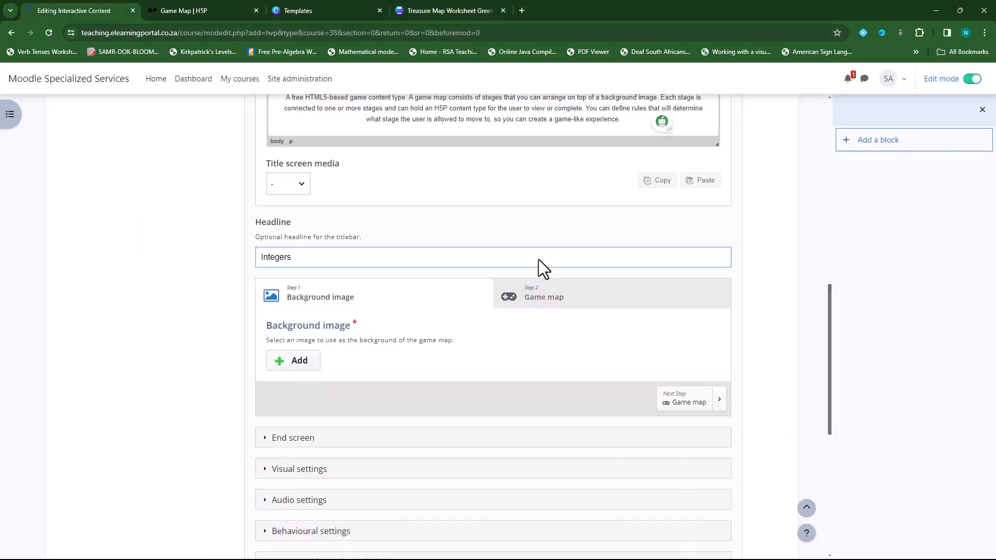
{"action": "left_click", "coordinate": [294, 363]}
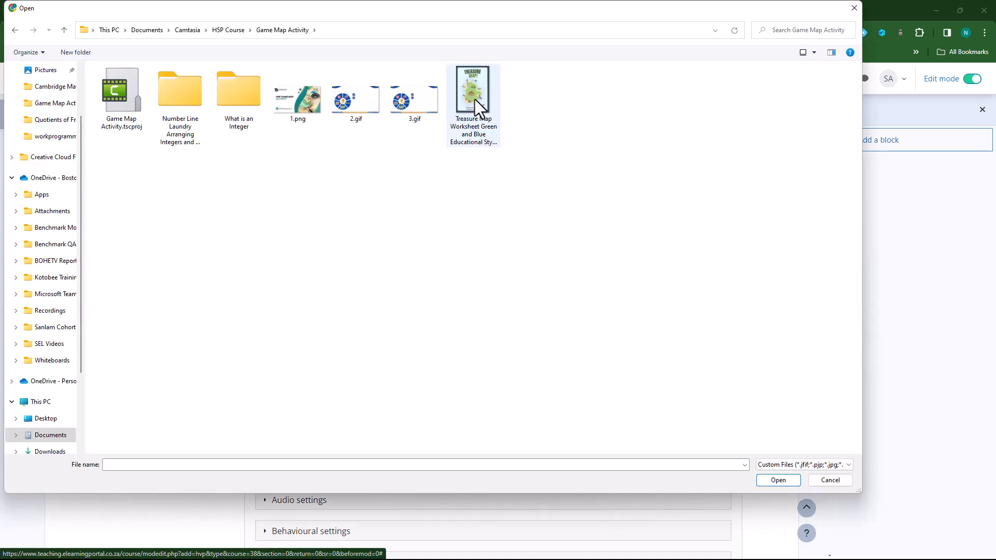
{"action": "left_click", "coordinate": [472, 93]}
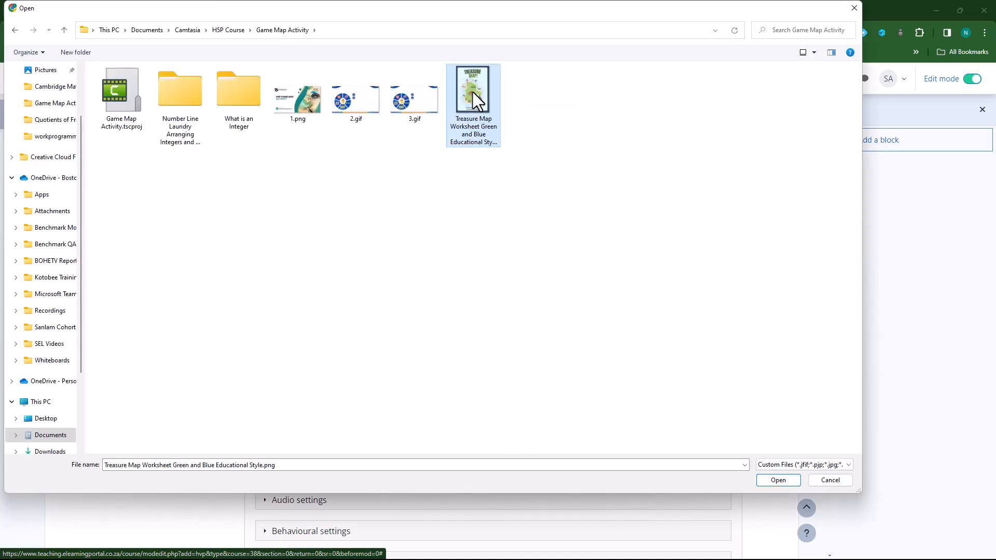
{"action": "left_click", "coordinate": [786, 480]}
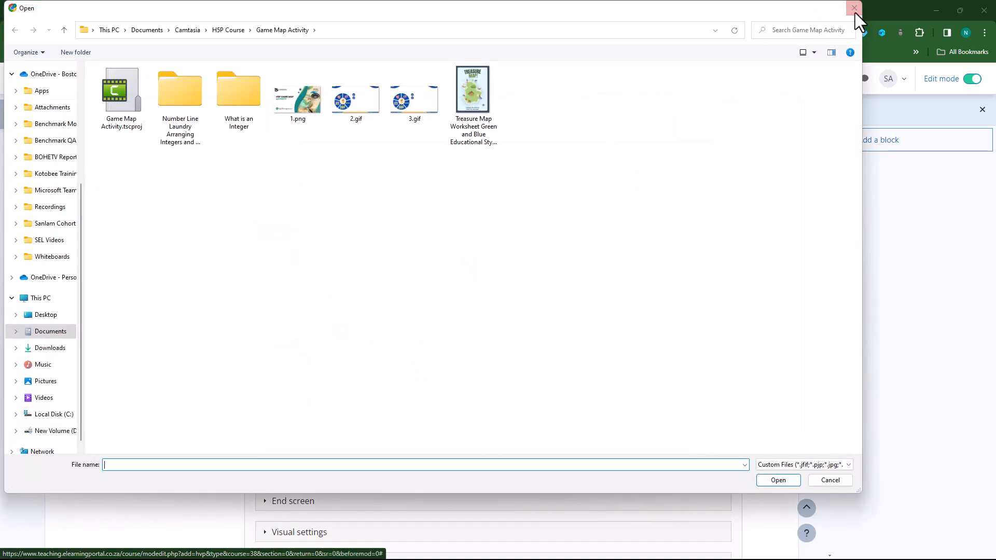
{"action": "left_click", "coordinate": [853, 8]}
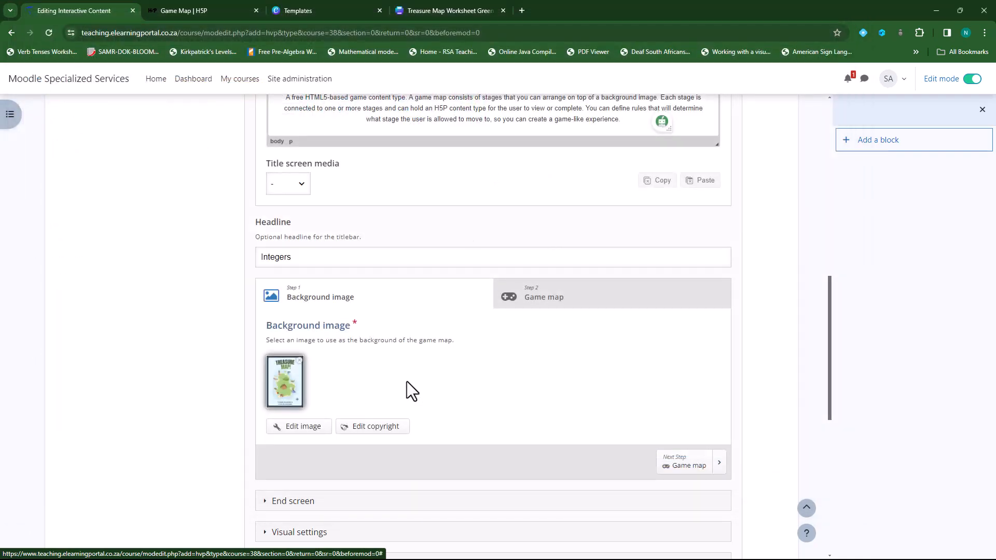
Step: Inspect the uploaded background image in the image editor and save it without edits
{"action": "left_click", "coordinate": [301, 428]}
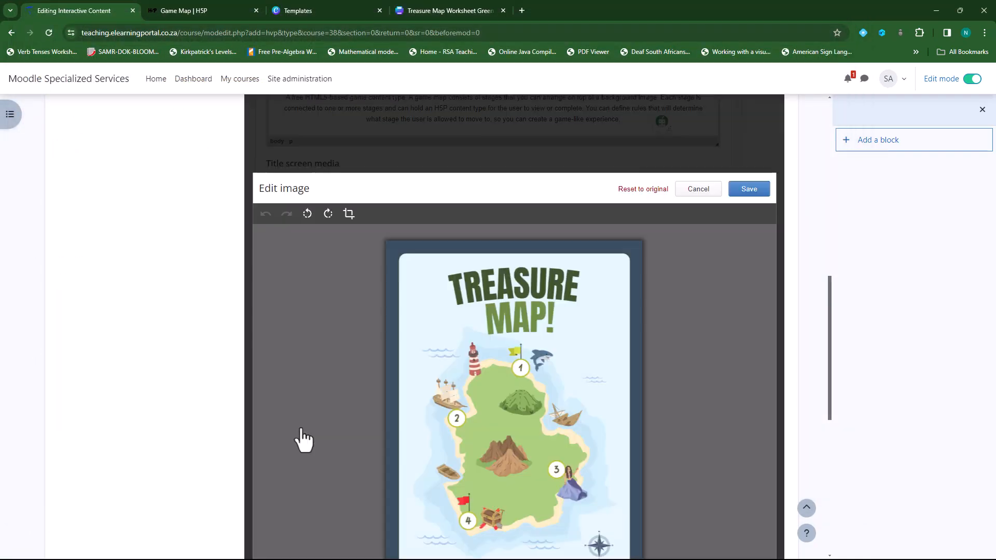
{"action": "scroll", "coordinate": [496, 375], "scroll_direction": "down", "scroll_amount": 1}
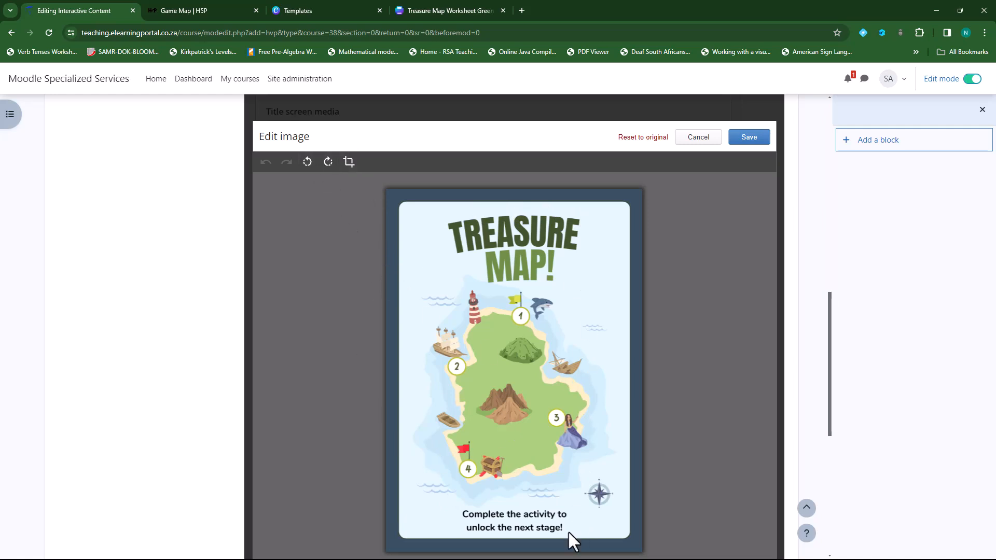
{"action": "scroll", "coordinate": [565, 445], "scroll_direction": "down", "scroll_amount": 2}
{"action": "scroll", "coordinate": [583, 439], "scroll_direction": "up", "scroll_amount": 2}
{"action": "left_click", "coordinate": [749, 137]}
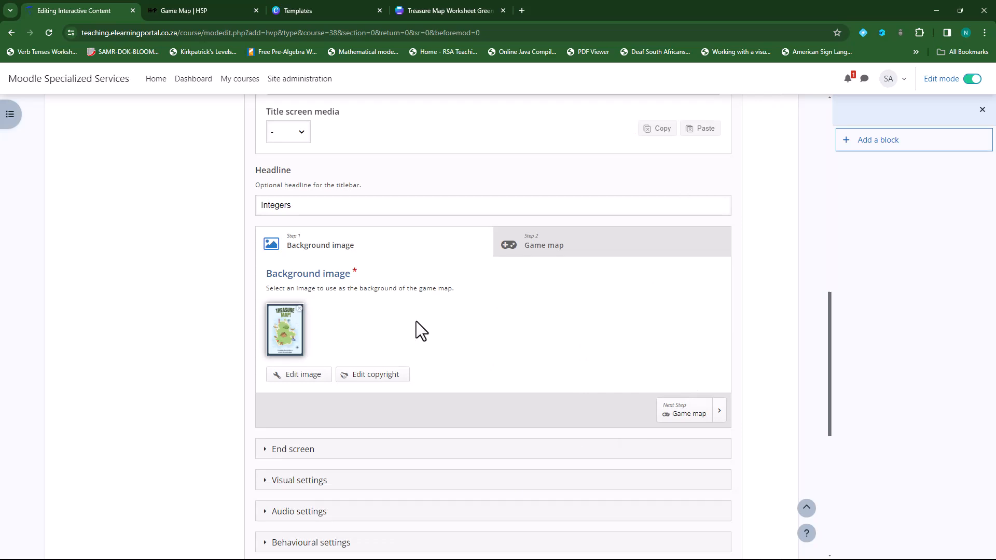
Step: Open the Game map step and review the four numbered stage positions on the treasure map background
{"action": "left_click", "coordinate": [554, 253]}
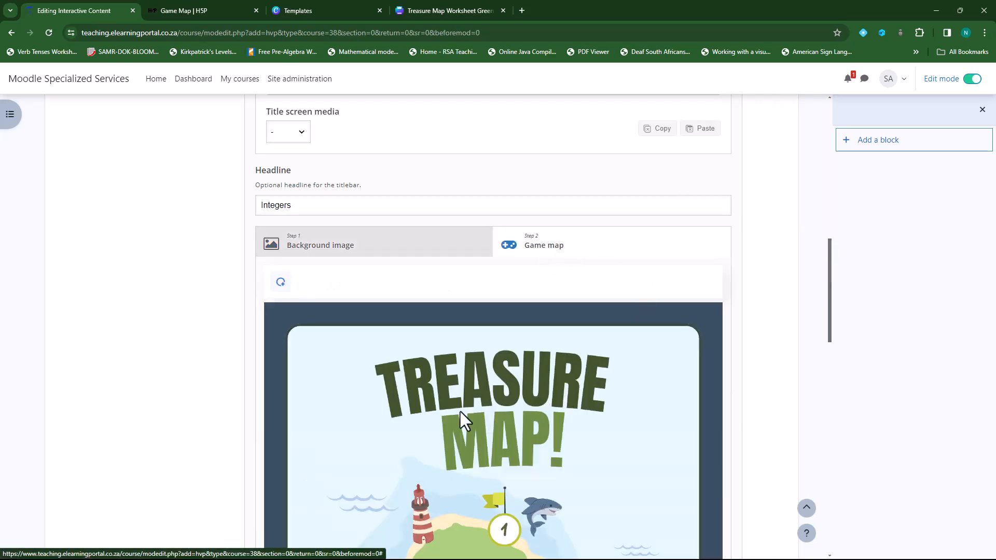
{"action": "scroll", "coordinate": [458, 410], "scroll_direction": "down", "scroll_amount": 6}
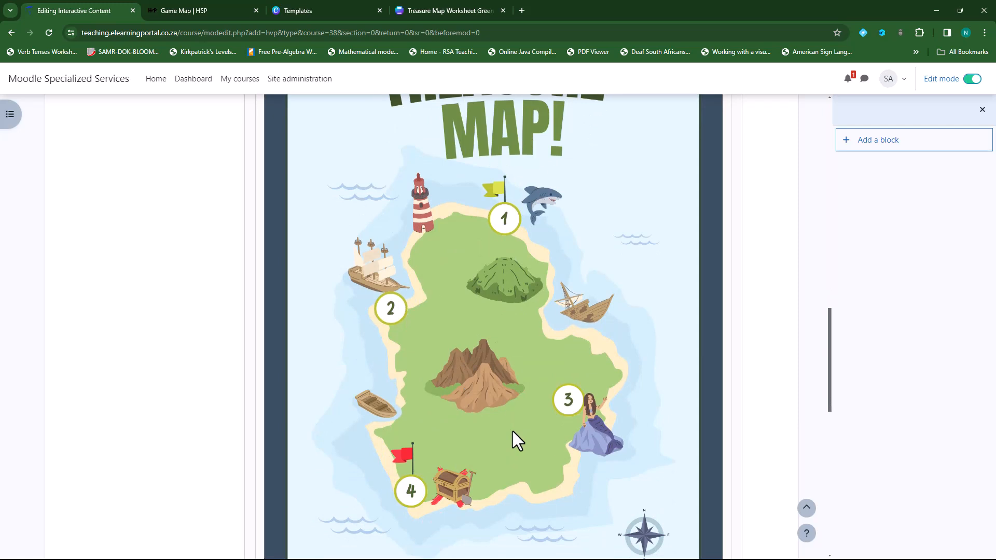
{"action": "scroll", "coordinate": [512, 431], "scroll_direction": "up", "scroll_amount": 3}
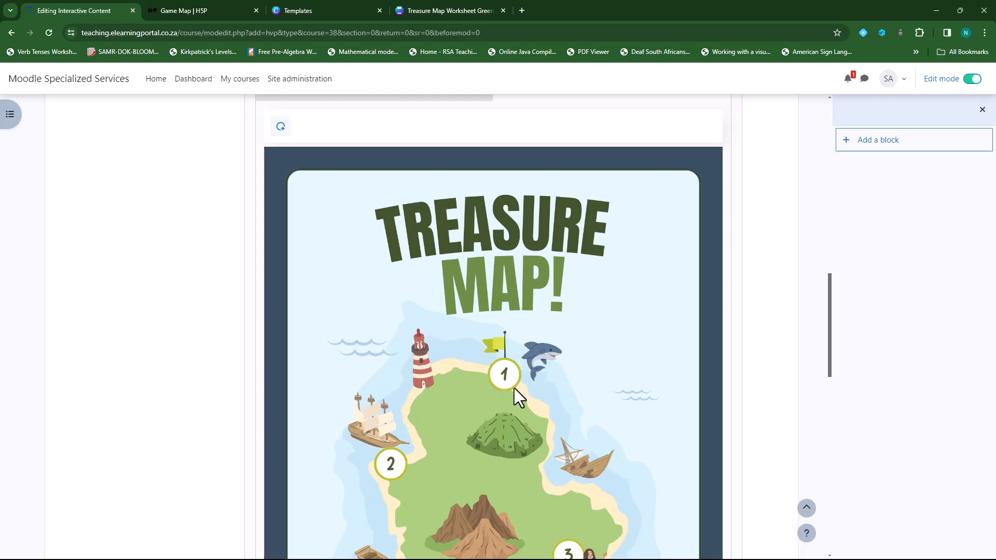
{"action": "scroll", "coordinate": [494, 375], "scroll_direction": "down", "scroll_amount": 2}
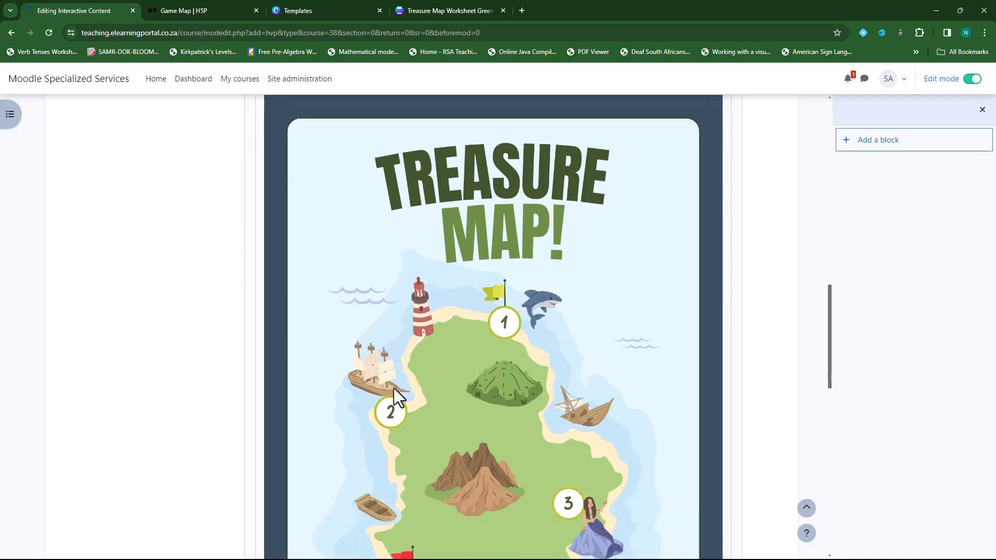
{"action": "scroll", "coordinate": [530, 458], "scroll_direction": "down", "scroll_amount": 2}
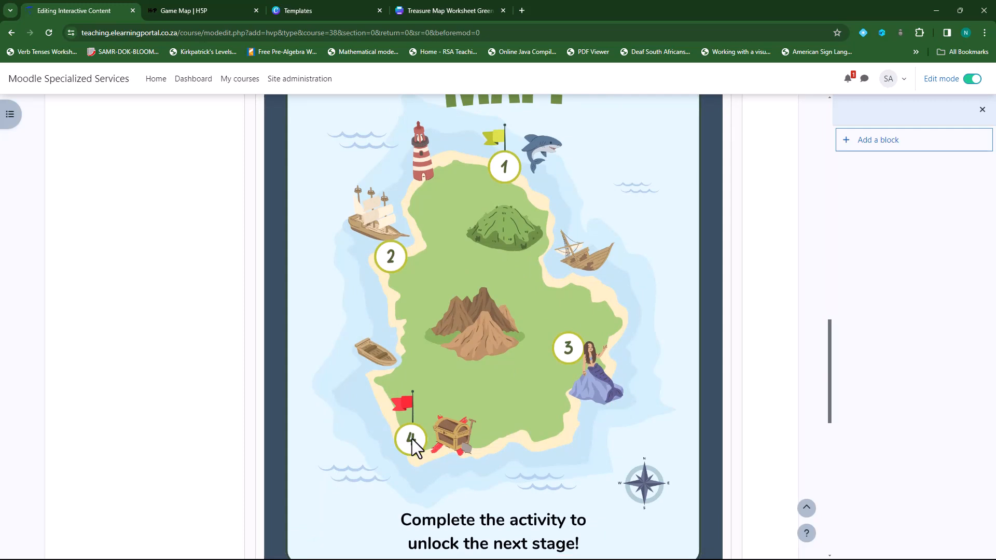
Step: Add a new stage to the game map, label it Introduction and allow users to start there
{"action": "scroll", "coordinate": [508, 388], "scroll_direction": "up", "scroll_amount": 4}
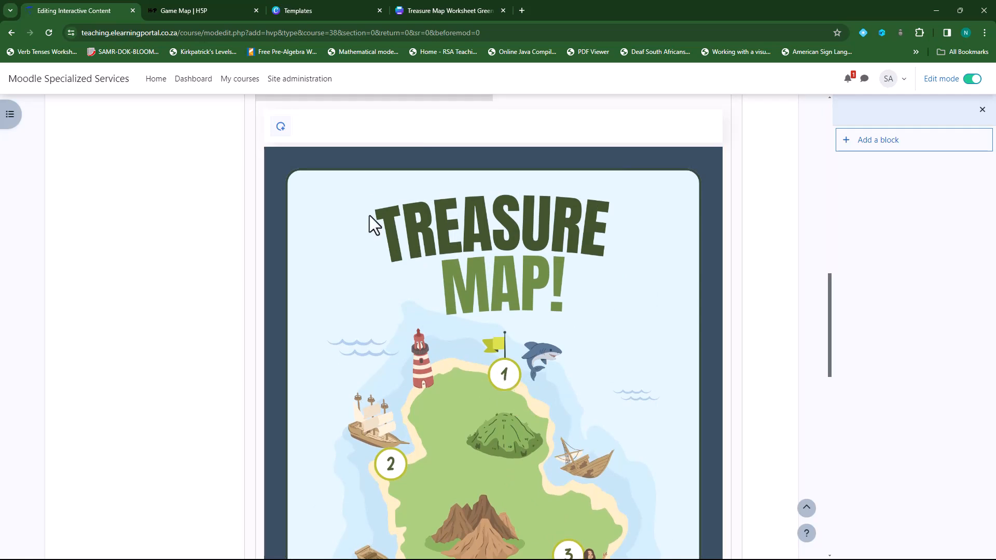
{"action": "scroll", "coordinate": [294, 187], "scroll_direction": "up", "scroll_amount": 2}
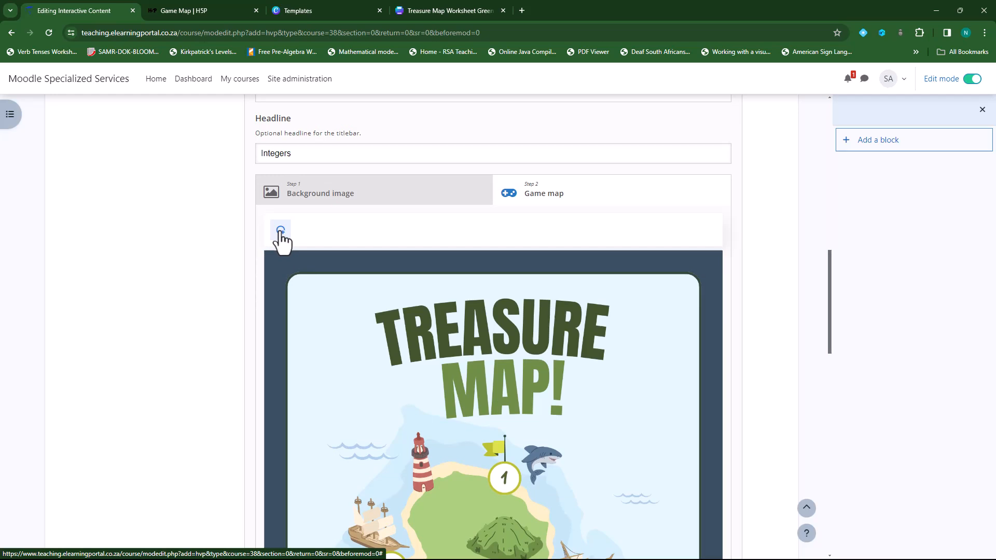
{"action": "left_click", "coordinate": [281, 231]}
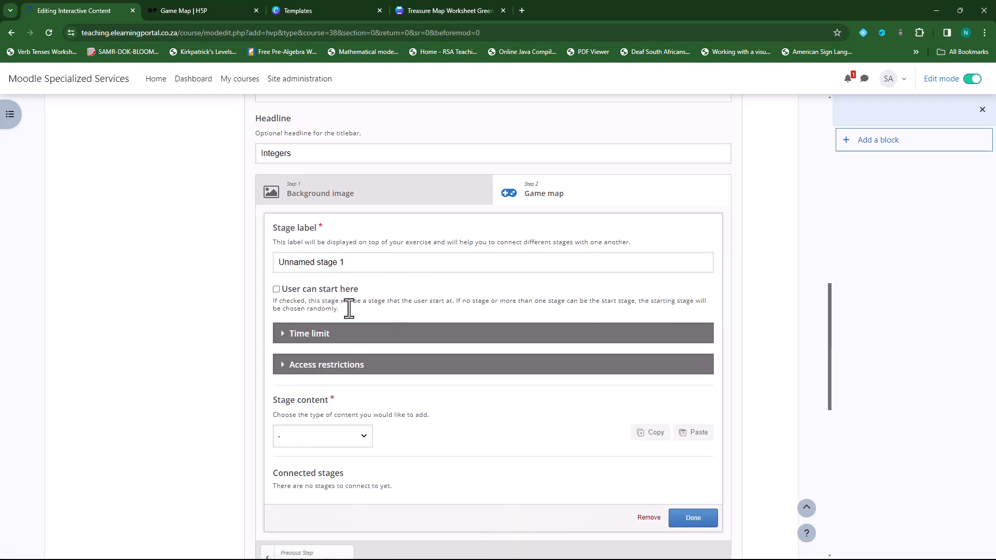
{"action": "left_click", "coordinate": [350, 262]}
{"action": "left_click_drag", "start_coordinate": [351, 262], "coordinate": [279, 262]}
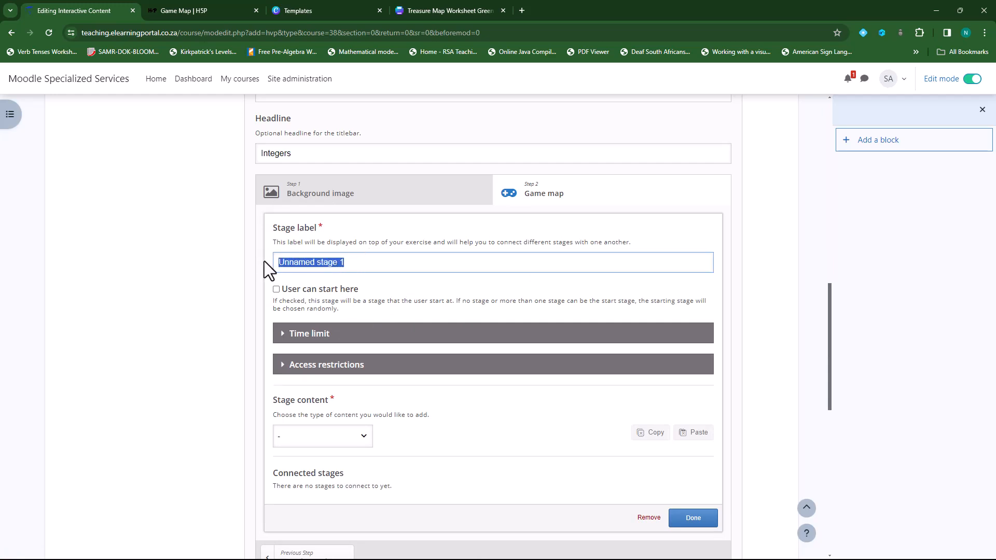
{"action": "key", "text": "BackSpace"}
{"action": "type", "text": "Introduction"}
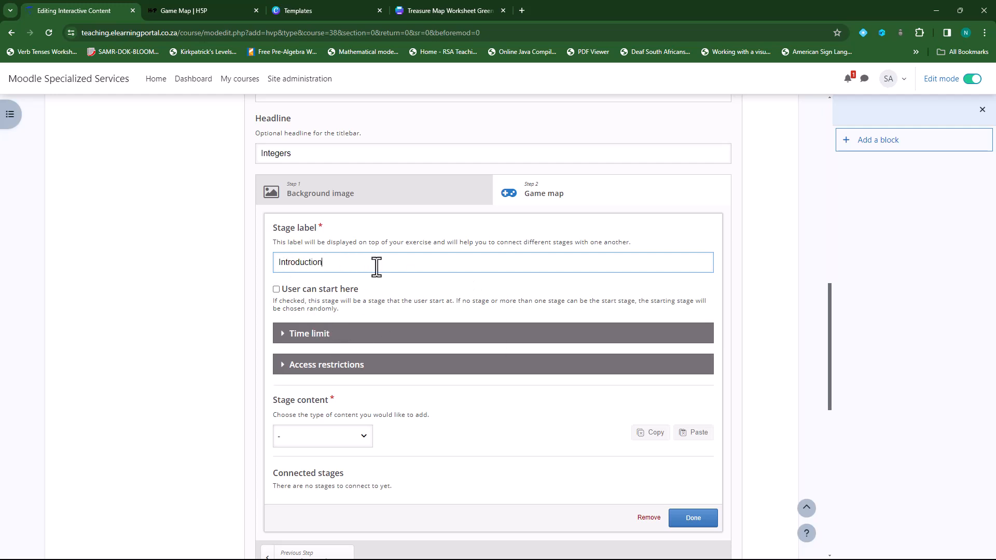
{"action": "left_click", "coordinate": [276, 289]}
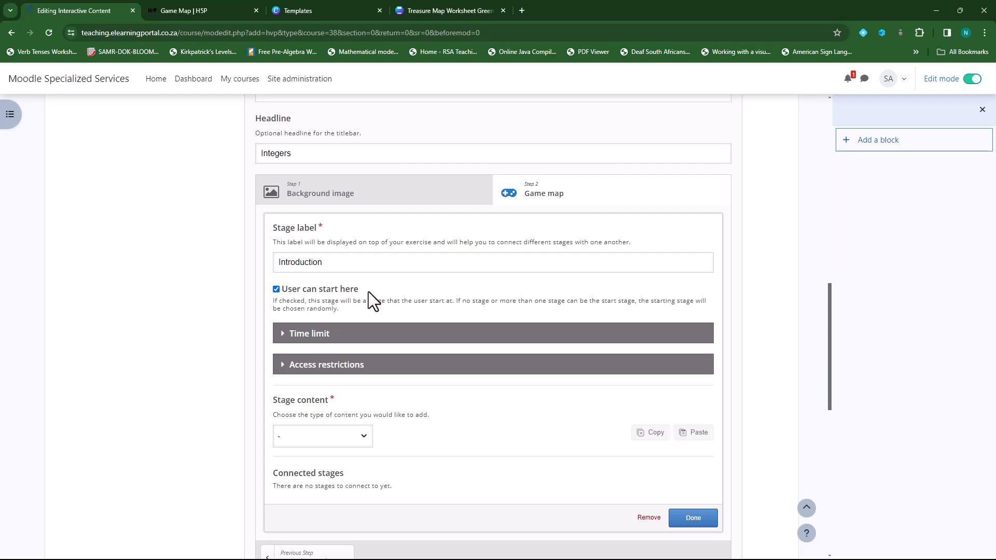
Step: Expand the Introduction stage's Time limit and Access restrictions settings and review their options
{"action": "left_click", "coordinate": [282, 334]}
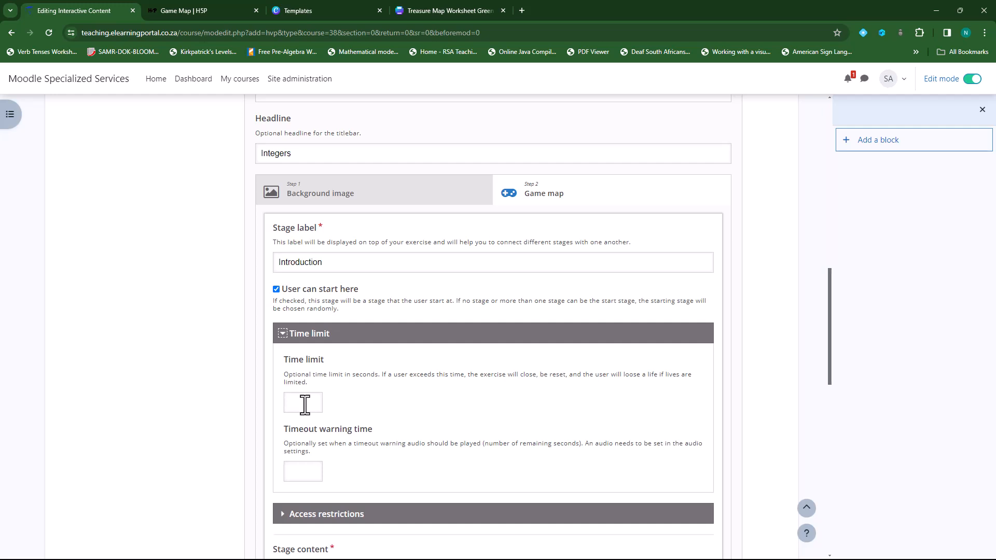
{"action": "scroll", "coordinate": [305, 404], "scroll_direction": "down", "scroll_amount": 3}
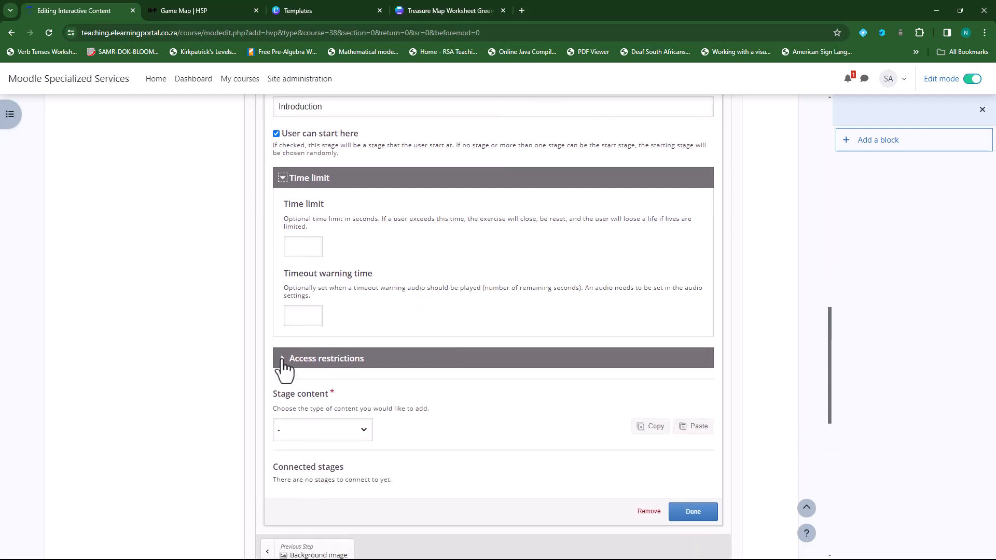
{"action": "left_click", "coordinate": [283, 363]}
{"action": "scroll", "coordinate": [398, 398], "scroll_direction": "down", "scroll_amount": 1}
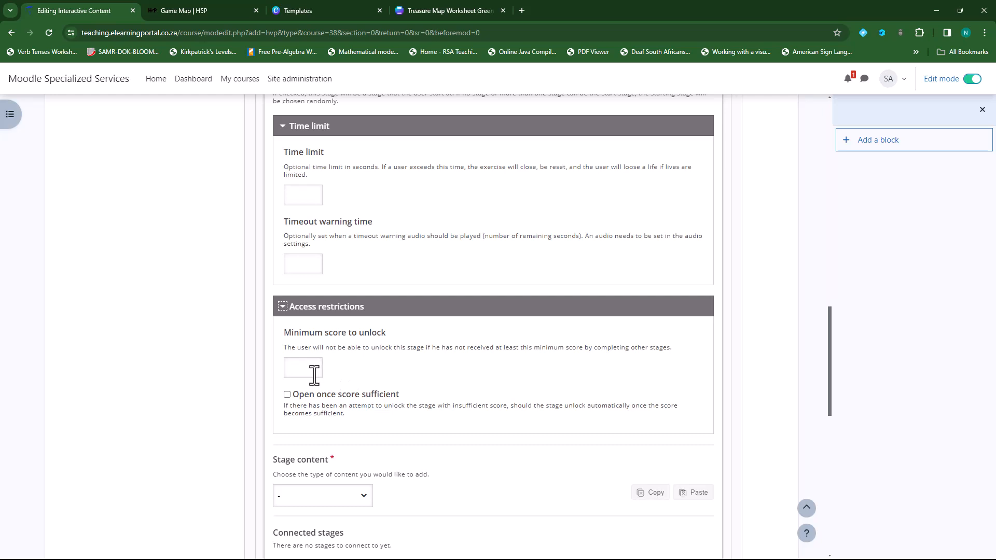
{"action": "scroll", "coordinate": [294, 367], "scroll_direction": "down", "scroll_amount": 2}
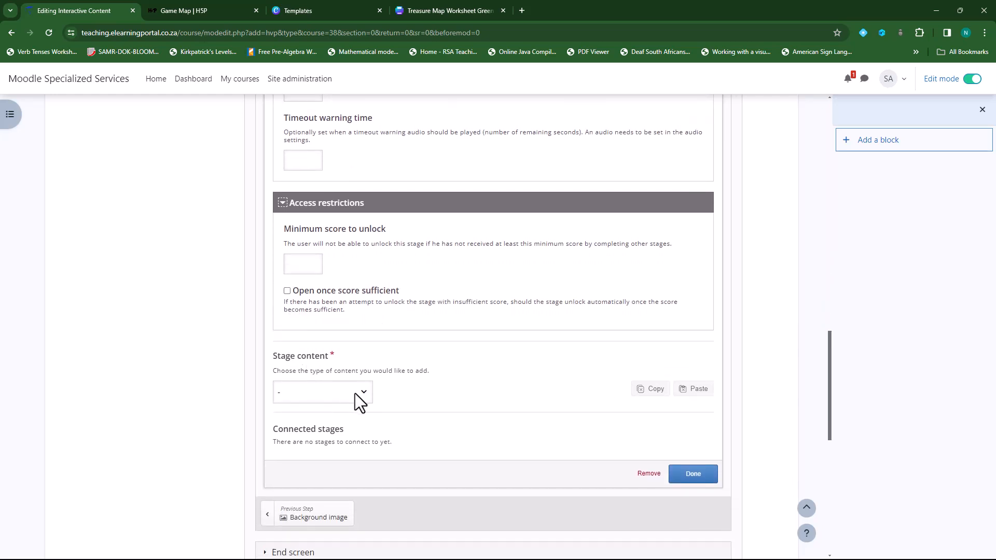
Step: Choose Image Slider as the Introduction stage's content type
{"action": "scroll", "coordinate": [414, 369], "scroll_direction": "down", "scroll_amount": 1}
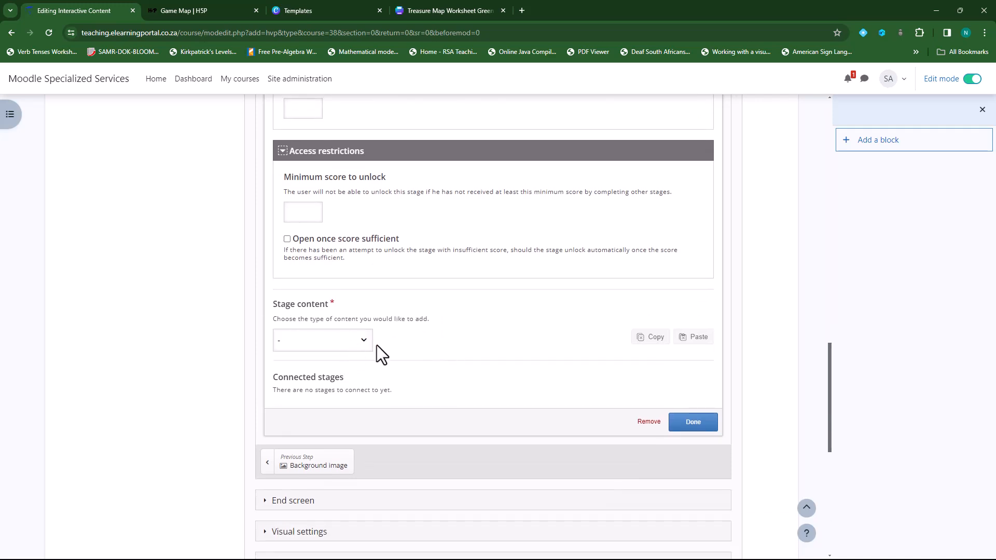
{"action": "left_click", "coordinate": [363, 342]}
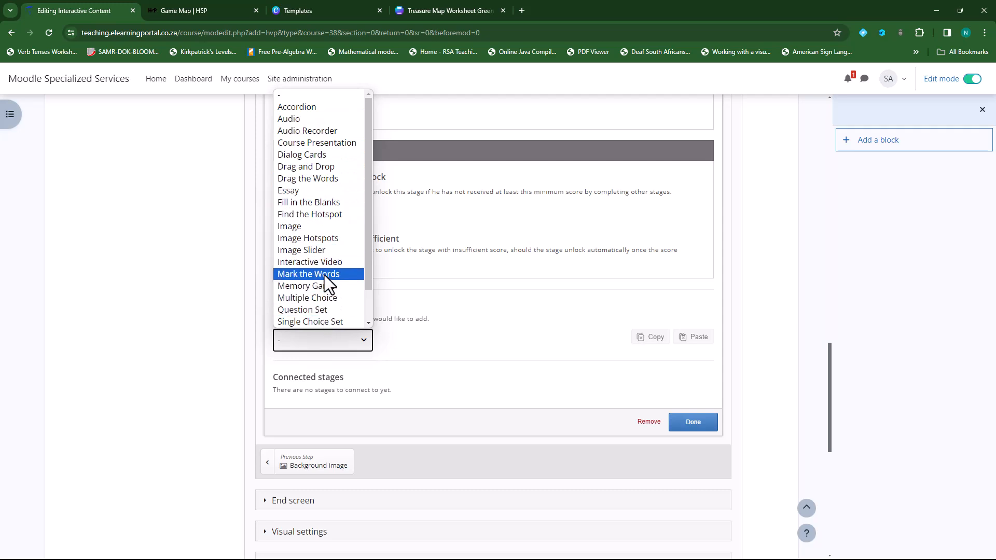
{"action": "scroll", "coordinate": [322, 264], "scroll_direction": "down", "scroll_amount": 1}
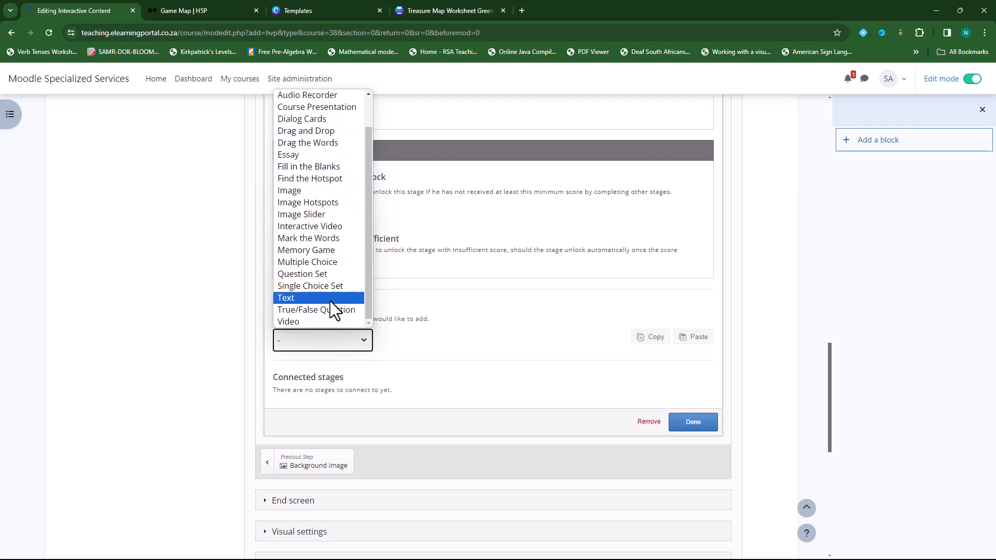
{"action": "scroll", "coordinate": [324, 295], "scroll_direction": "up", "scroll_amount": 1}
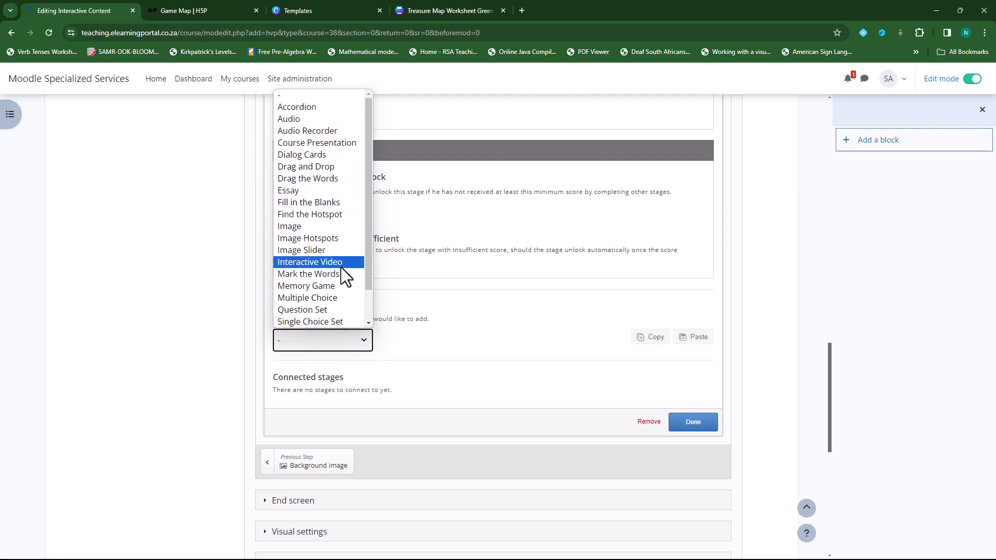
{"action": "left_click", "coordinate": [312, 250]}
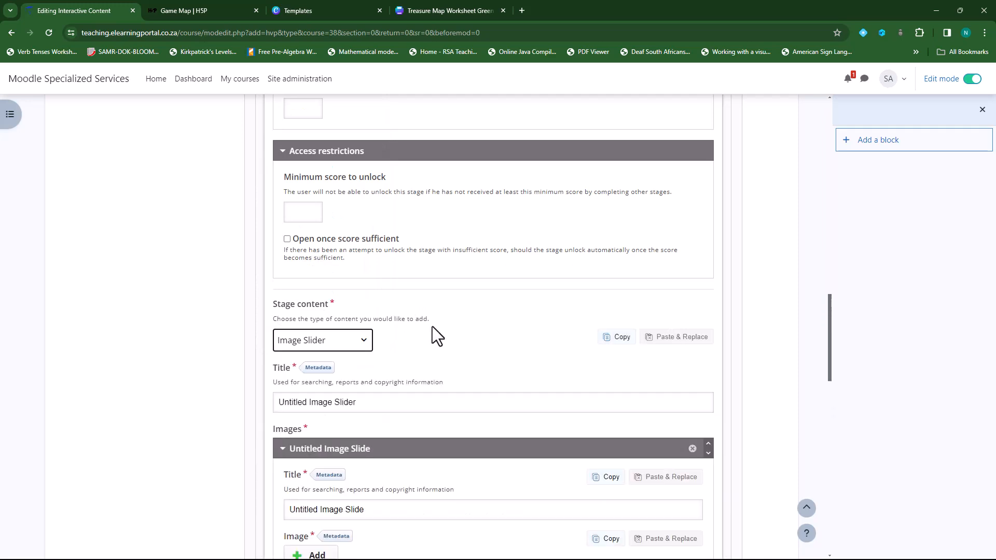
Step: Shorten the slider's title to Image Slider and the first slide's title to Image Slide
{"action": "scroll", "coordinate": [437, 336], "scroll_direction": "down", "scroll_amount": 4}
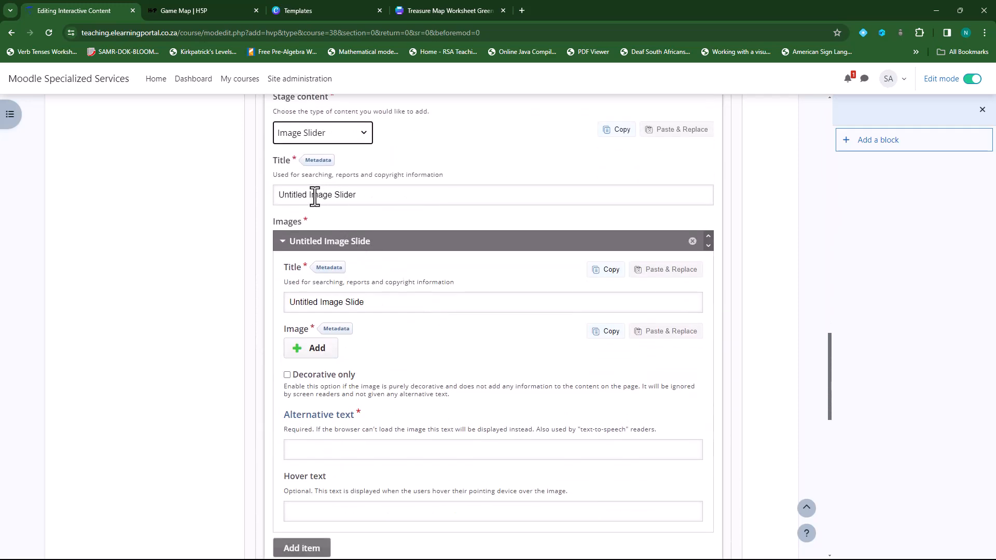
{"action": "left_click_drag", "start_coordinate": [310, 196], "coordinate": [259, 196]}
{"action": "key", "text": "BackSpace"}
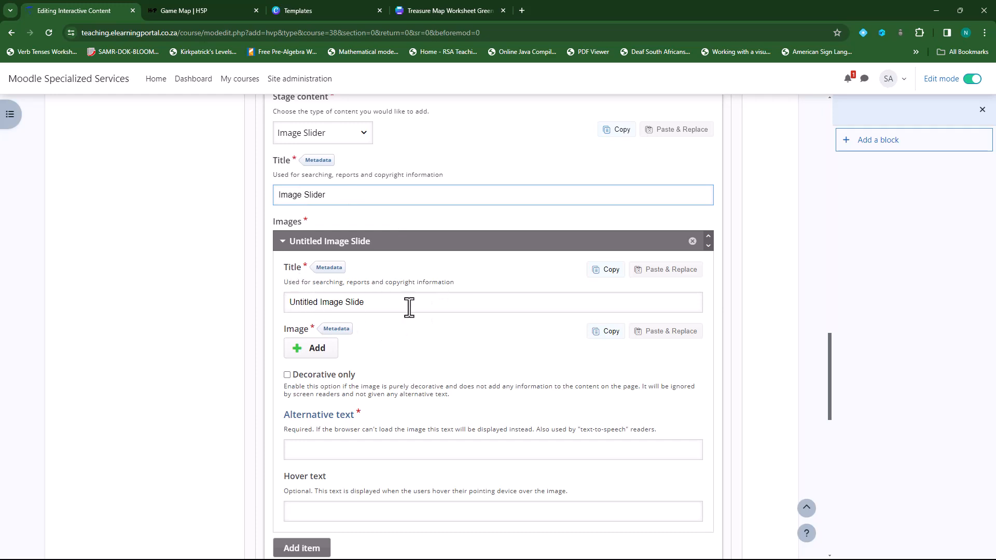
{"action": "double_click", "coordinate": [300, 302]}
{"action": "key", "text": "BackSpace"}
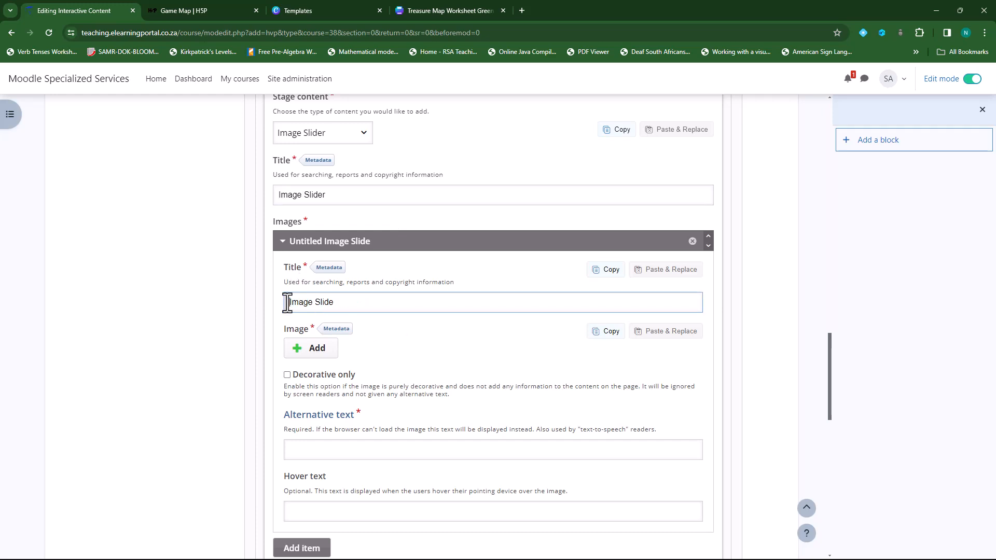
Step: Reuse the stage label Introduction as the title of both the image slider and its first slide
{"action": "scroll", "coordinate": [485, 293], "scroll_direction": "up", "scroll_amount": 8}
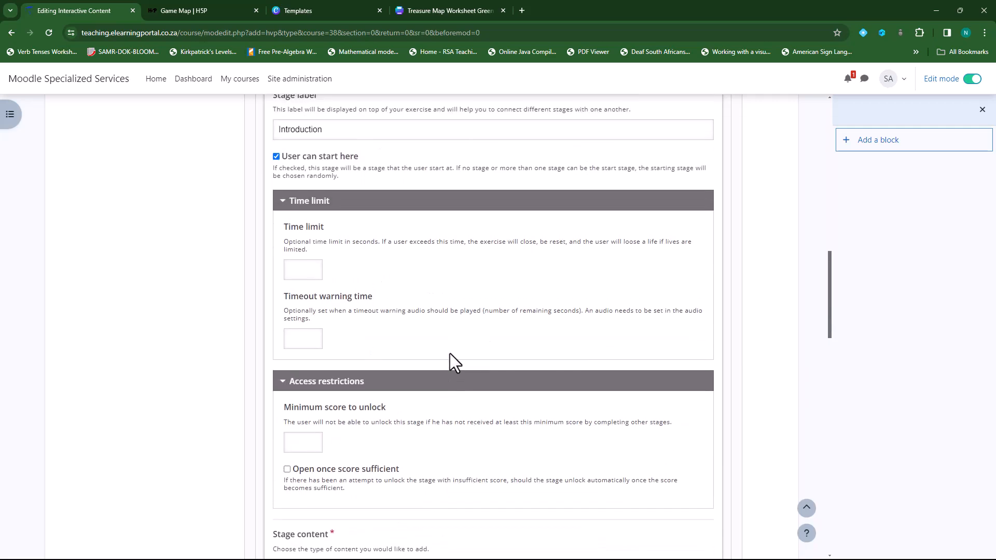
{"action": "scroll", "coordinate": [450, 354], "scroll_direction": "up", "scroll_amount": 2}
{"action": "left_click_drag", "start_coordinate": [330, 209], "coordinate": [278, 210]}
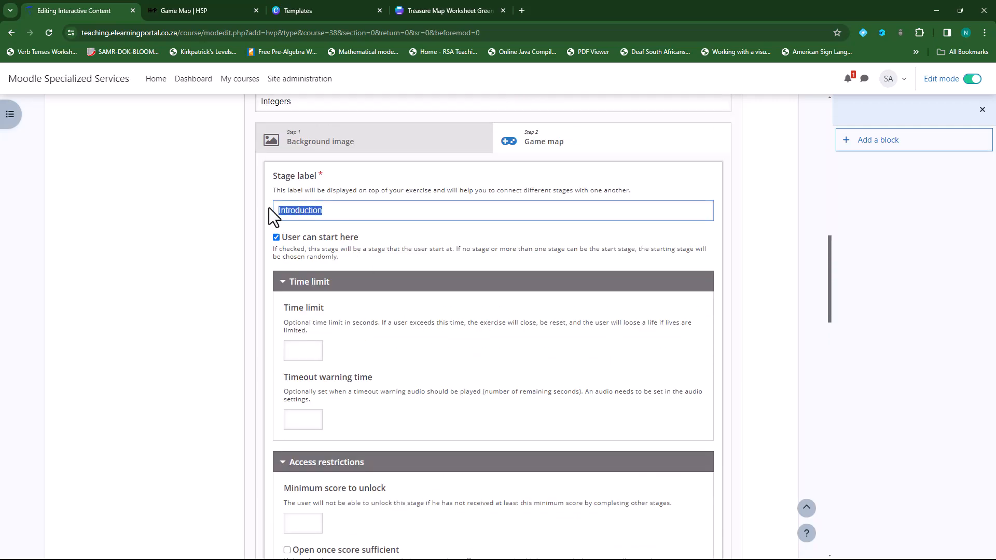
{"action": "scroll", "coordinate": [436, 396], "scroll_direction": "down", "scroll_amount": 9}
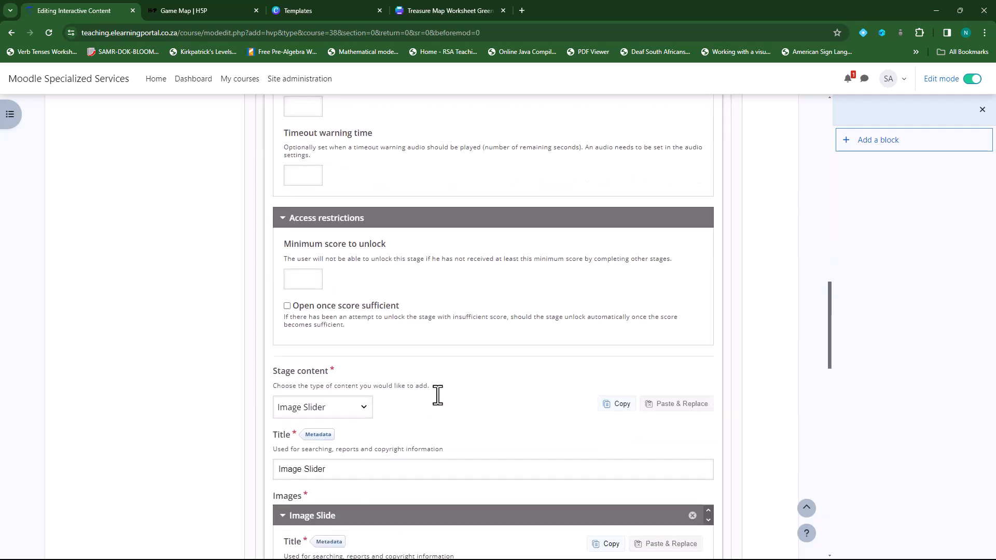
{"action": "left_click_drag", "start_coordinate": [336, 246], "coordinate": [280, 246]}
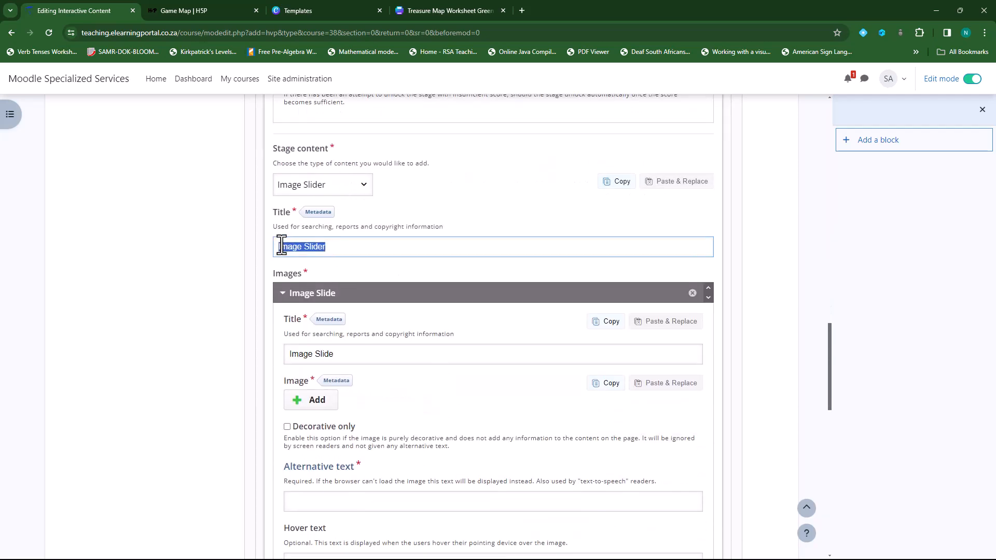
{"action": "type", "text": "Introduction"}
{"action": "left_click_drag", "start_coordinate": [363, 355], "coordinate": [286, 356]}
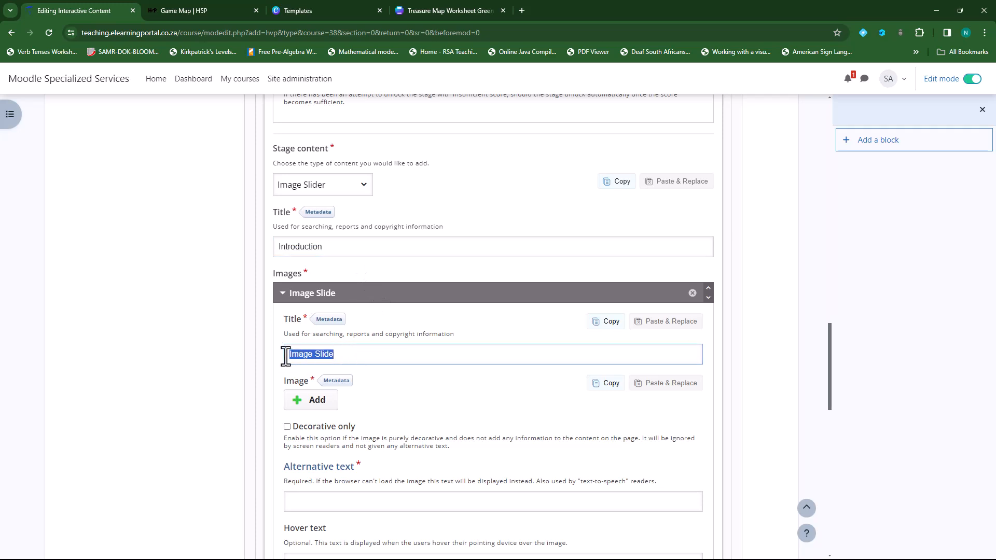
{"action": "type", "text": "Introduction"}
Step: Upload 1.png from the What is an Integer folder as the first slide's image
{"action": "scroll", "coordinate": [457, 342], "scroll_direction": "down", "scroll_amount": 2}
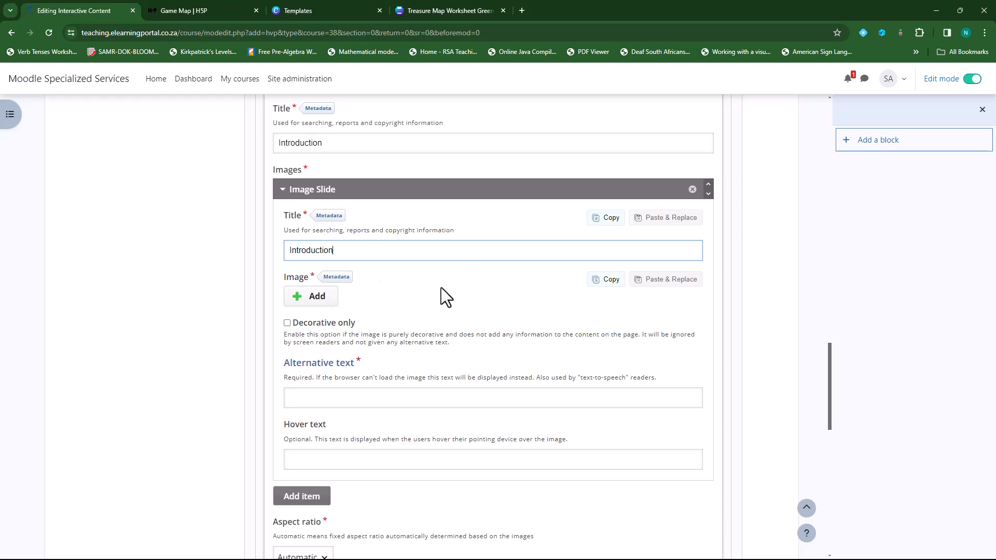
{"action": "left_click", "coordinate": [332, 299]}
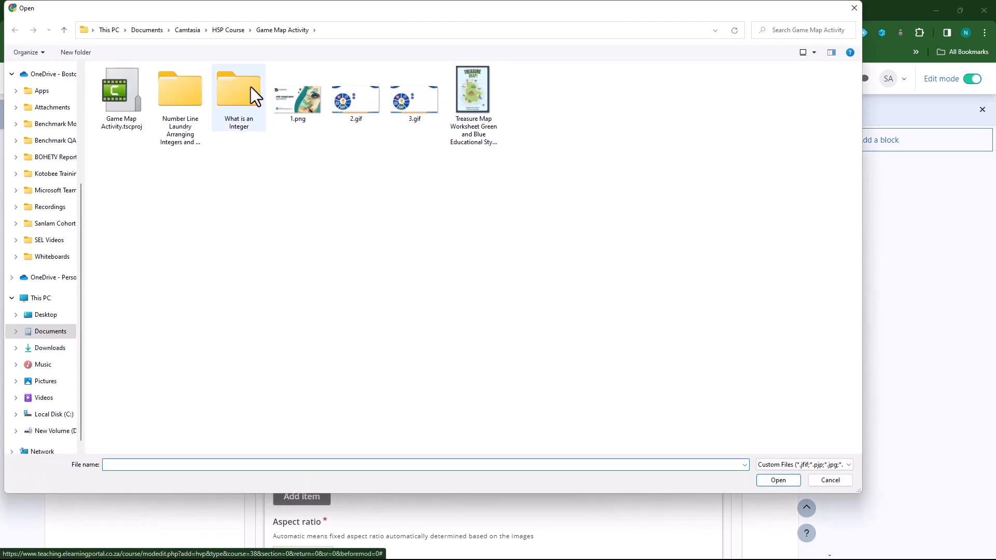
{"action": "double_click", "coordinate": [237, 82]}
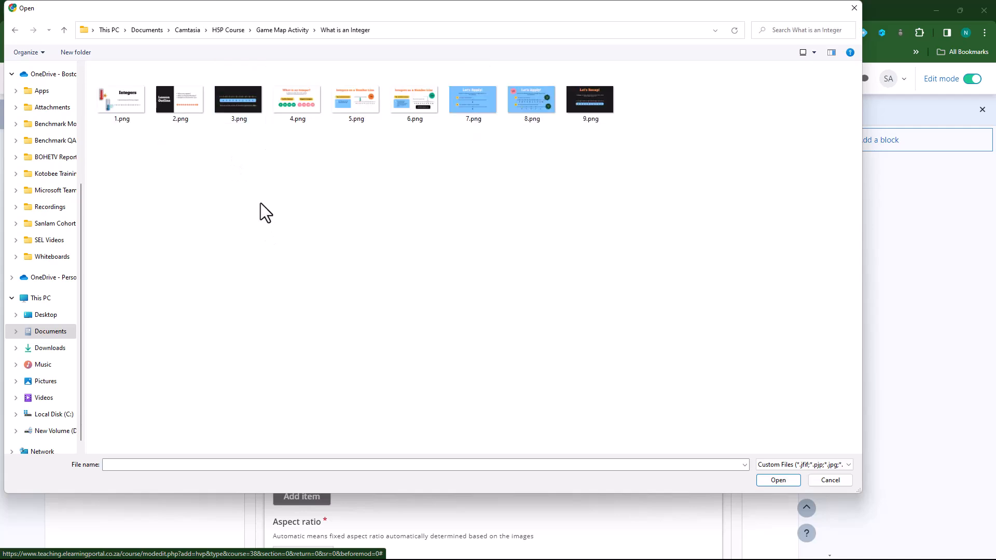
{"action": "left_click", "coordinate": [126, 107]}
{"action": "left_click", "coordinate": [767, 481]}
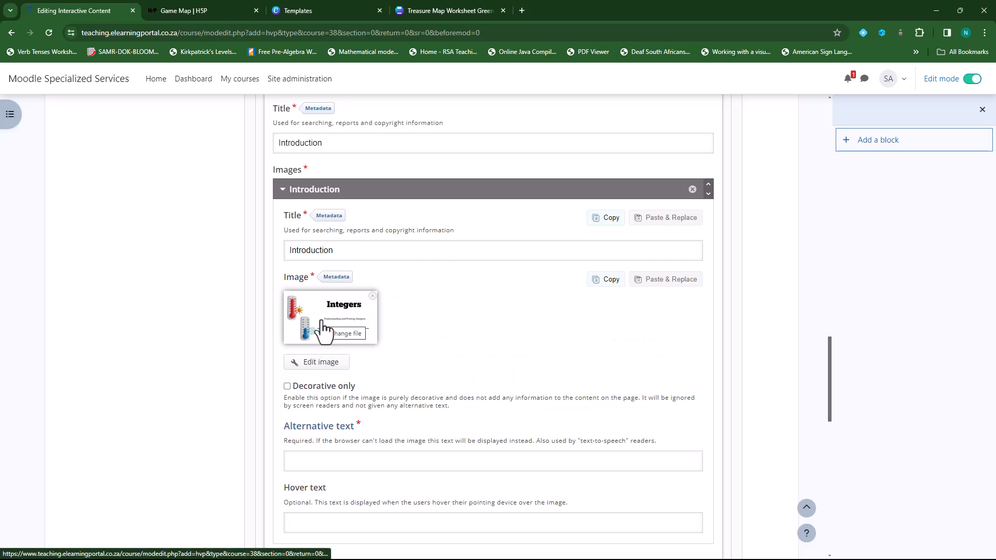
Step: Set the first slide's alternative text to Introduction to Integers
{"action": "scroll", "coordinate": [339, 334], "scroll_direction": "down", "scroll_amount": 1}
{"action": "scroll", "coordinate": [342, 335], "scroll_direction": "down", "scroll_amount": 1}
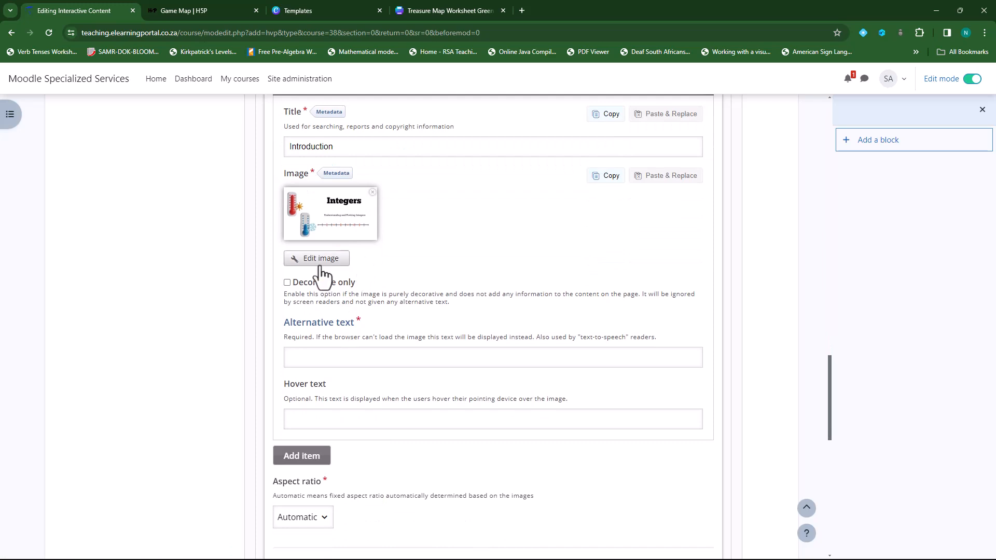
{"action": "left_click", "coordinate": [350, 359]}
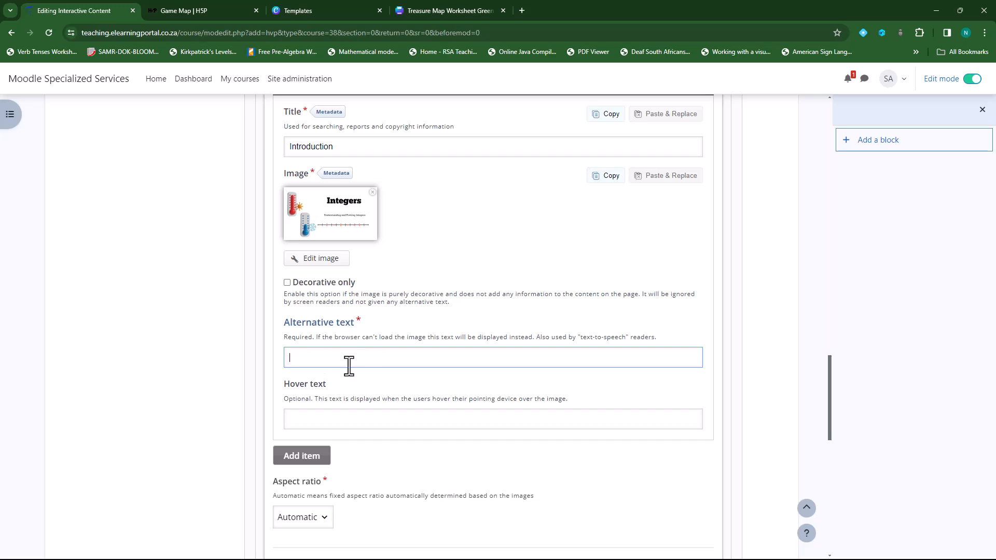
{"action": "type", "text": "Introduction"}
{"action": "type", "text": "TO iNTEGERS"}
{"action": "left_click_drag", "start_coordinate": [433, 353], "coordinate": [338, 359]}
{"action": "type", "text": "to Integ"}
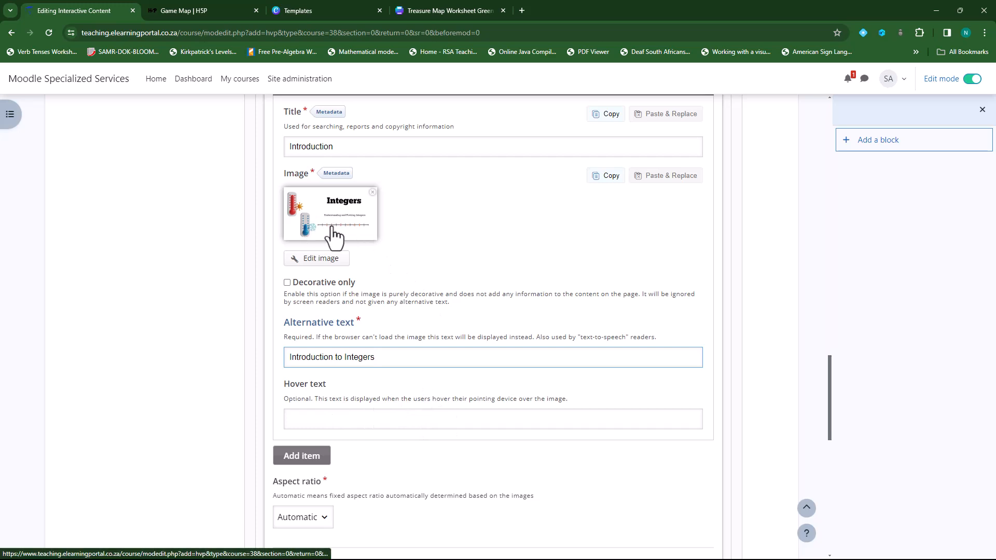
Step: Add a second slide to the image slider and upload 2.png as its image
{"action": "scroll", "coordinate": [371, 459], "scroll_direction": "down", "scroll_amount": 2}
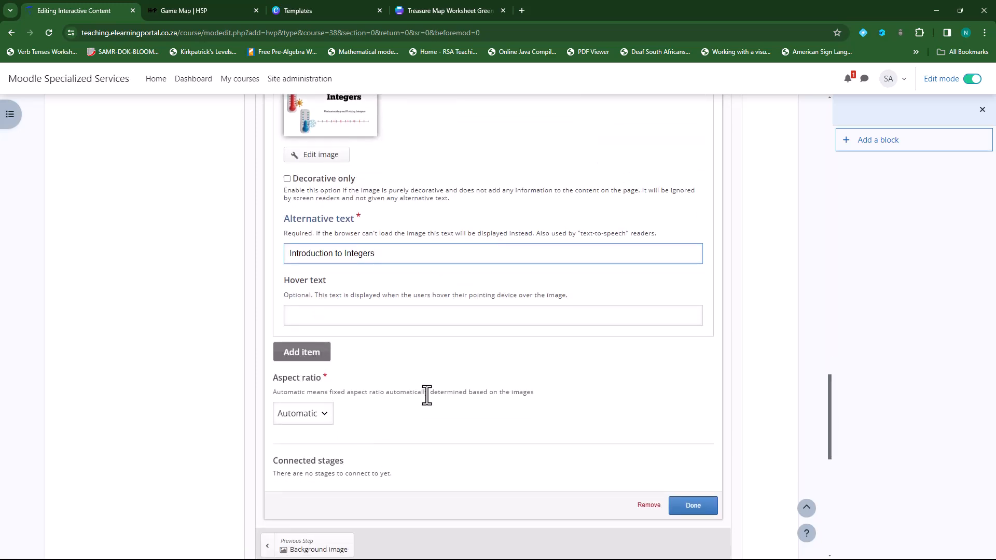
{"action": "scroll", "coordinate": [391, 267], "scroll_direction": "up", "scroll_amount": 2}
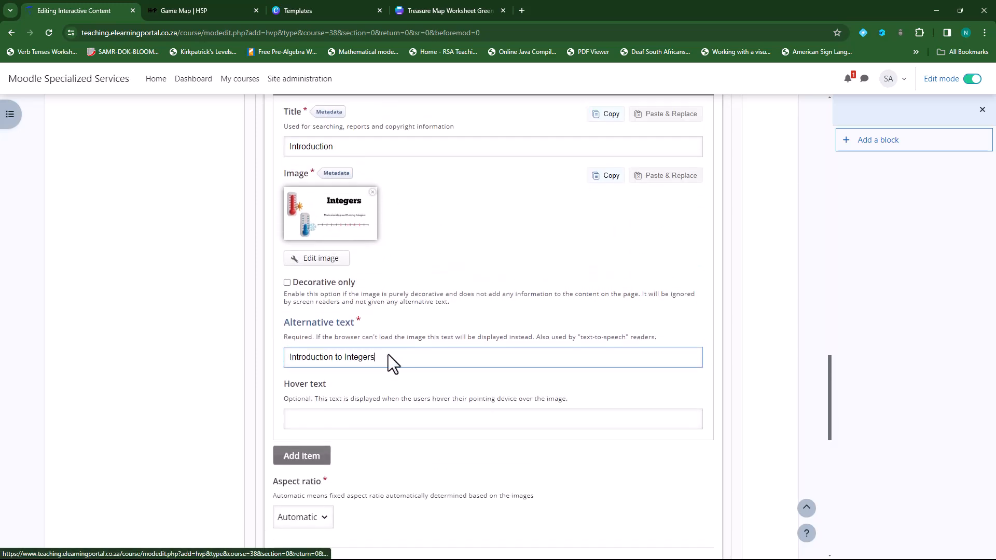
{"action": "scroll", "coordinate": [382, 344], "scroll_direction": "down", "scroll_amount": 2}
{"action": "left_click", "coordinate": [301, 357]}
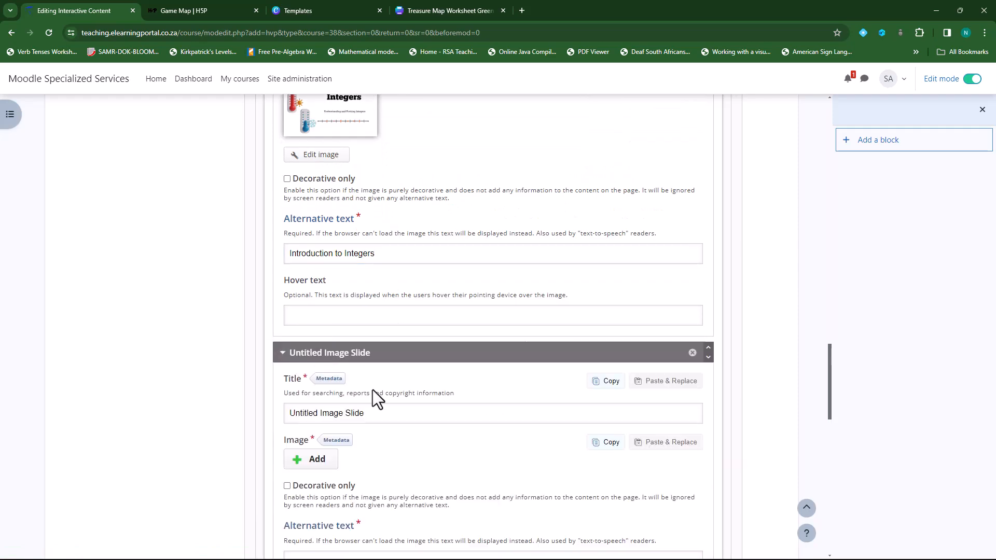
{"action": "scroll", "coordinate": [379, 429], "scroll_direction": "down", "scroll_amount": 2}
{"action": "left_click", "coordinate": [314, 363]}
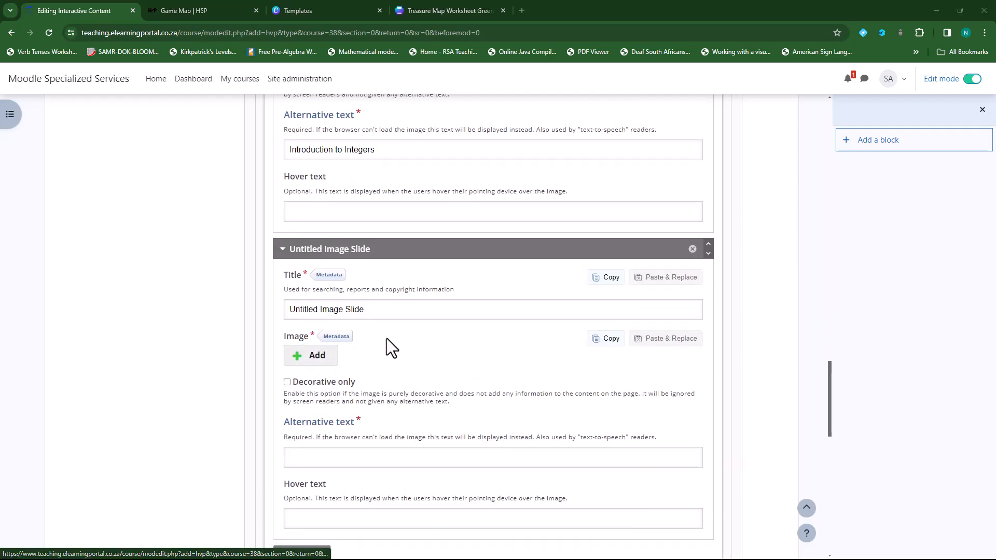
{"action": "left_click", "coordinate": [172, 99]}
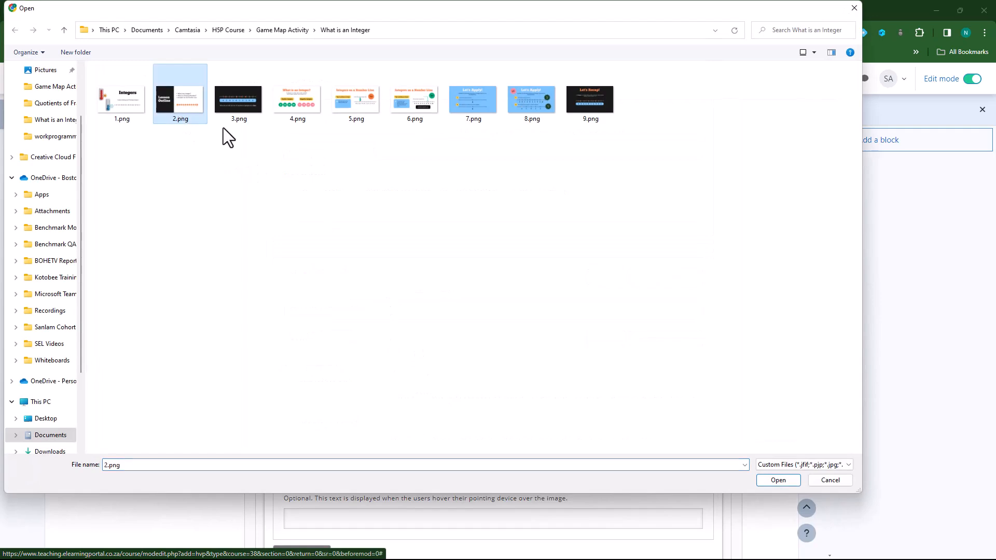
{"action": "left_click", "coordinate": [773, 481]}
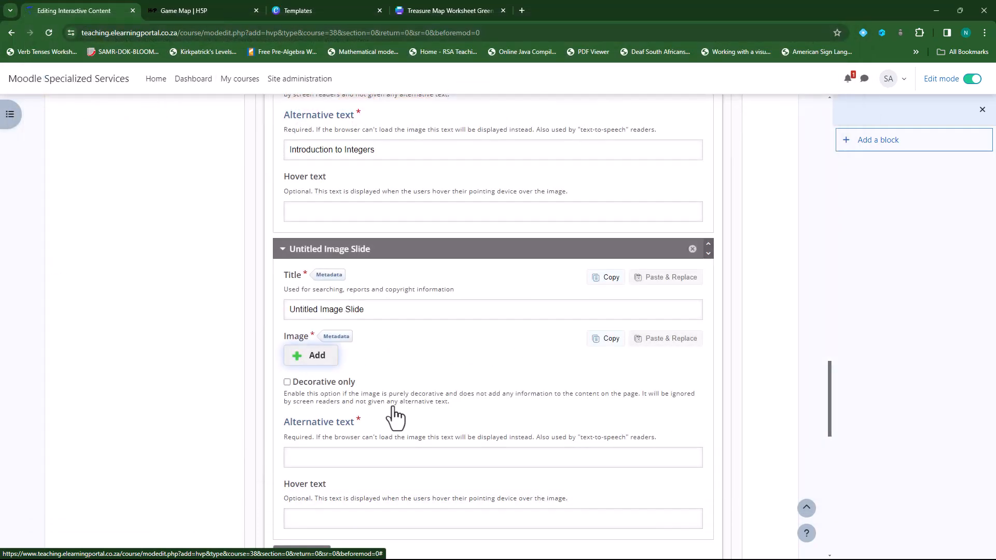
Step: Copy the first slide's alternative text, Introduction to Integers, into the second slide's alternative text
{"action": "scroll", "coordinate": [435, 403], "scroll_direction": "down", "scroll_amount": 3}
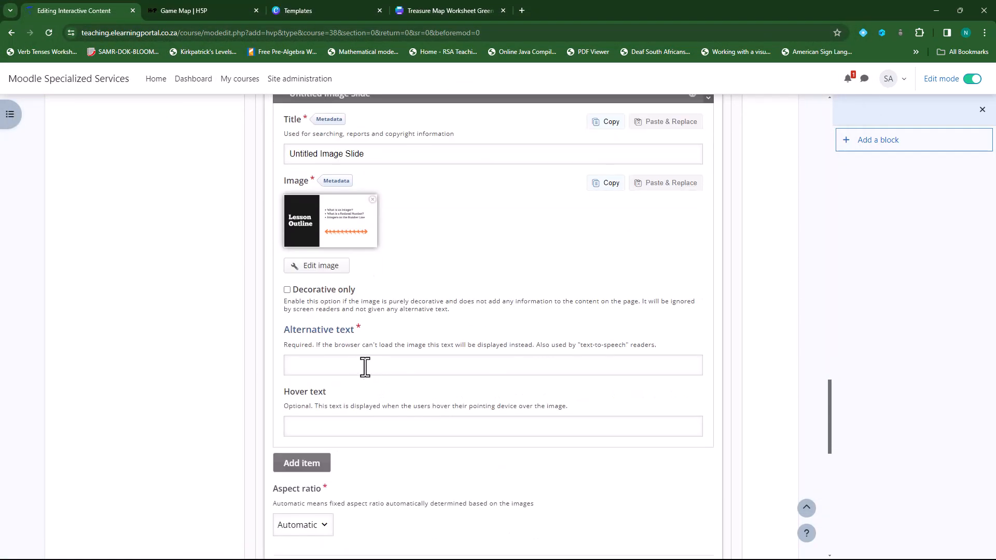
{"action": "scroll", "coordinate": [352, 366], "scroll_direction": "up", "scroll_amount": 5}
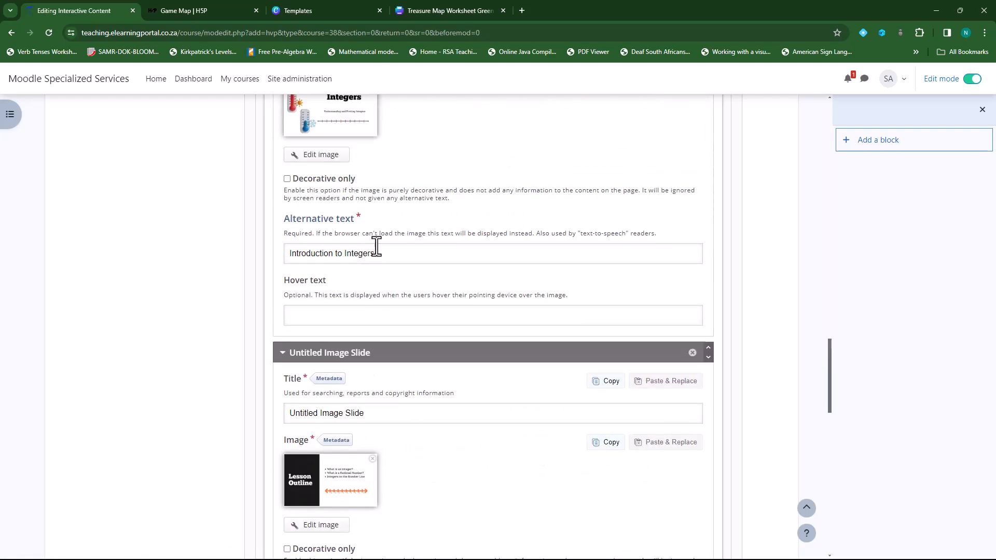
{"action": "left_click_drag", "start_coordinate": [393, 253], "coordinate": [270, 254]}
{"action": "key", "text": "ctrl+c"}
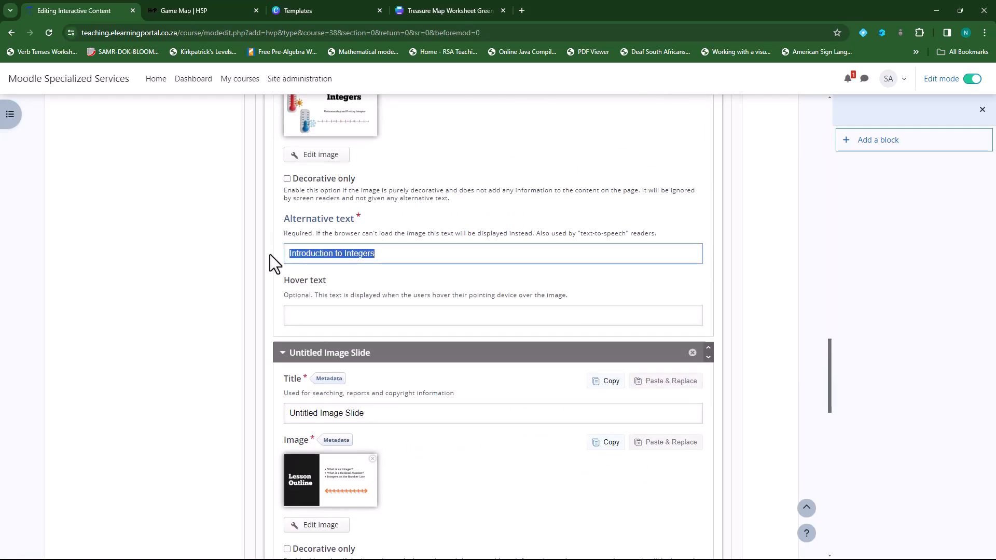
{"action": "scroll", "coordinate": [434, 376], "scroll_direction": "down", "scroll_amount": 2}
{"action": "scroll", "coordinate": [403, 463], "scroll_direction": "down", "scroll_amount": 3}
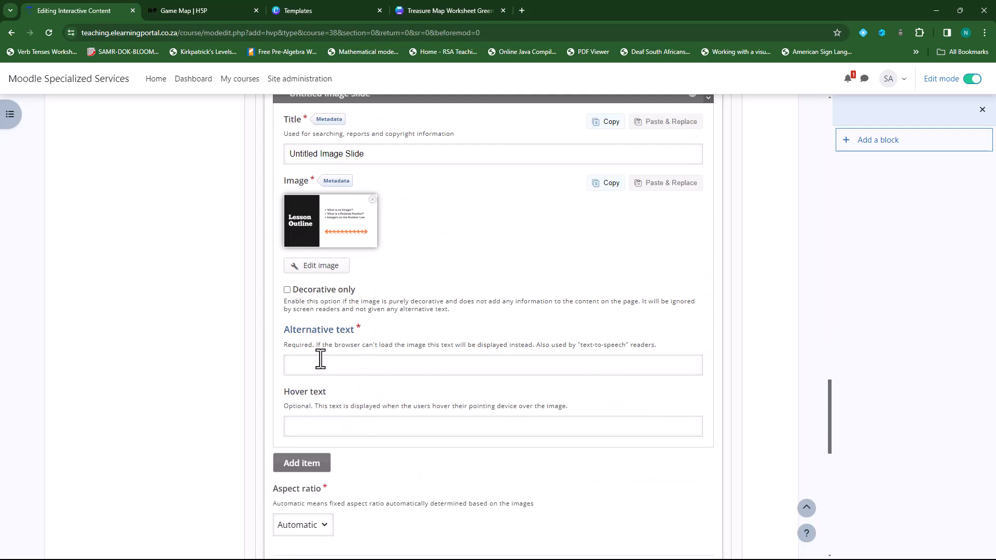
{"action": "left_click", "coordinate": [352, 365]}
{"action": "key", "text": "ctrl+v"}
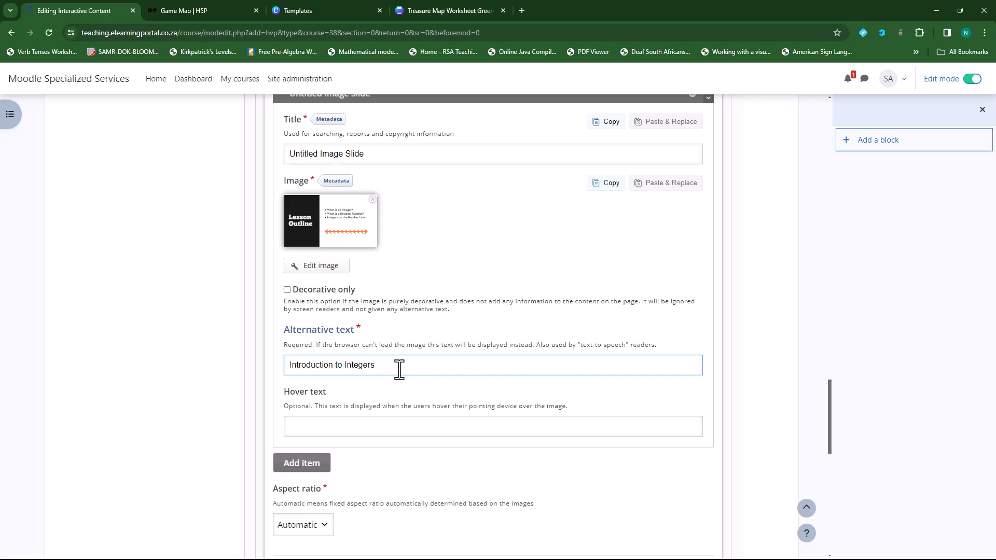
Step: Add a third slide with 3.png as its image and Introduction to Integers as its alternative text
{"action": "scroll", "coordinate": [399, 368], "scroll_direction": "down", "scroll_amount": 3}
{"action": "left_click", "coordinate": [303, 310]}
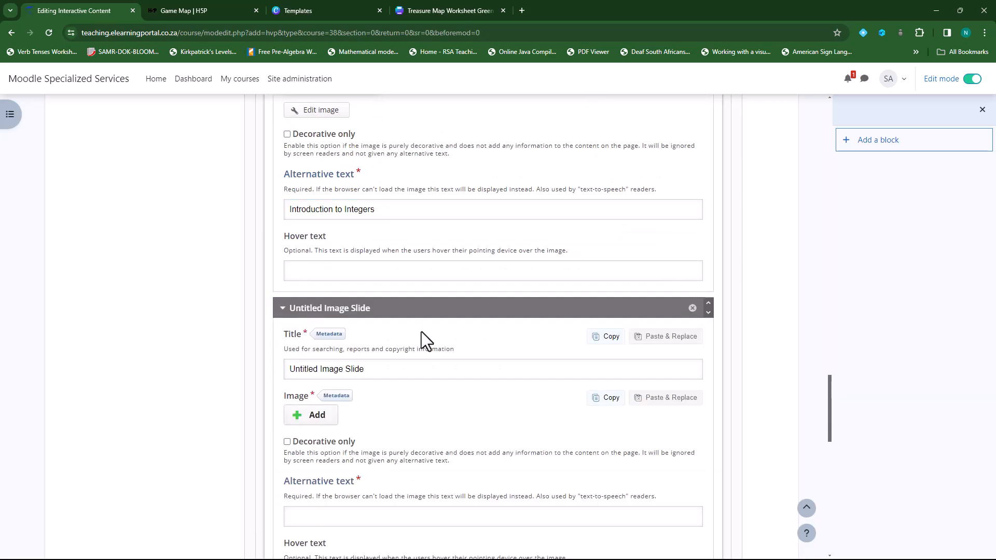
{"action": "left_click", "coordinate": [316, 416]}
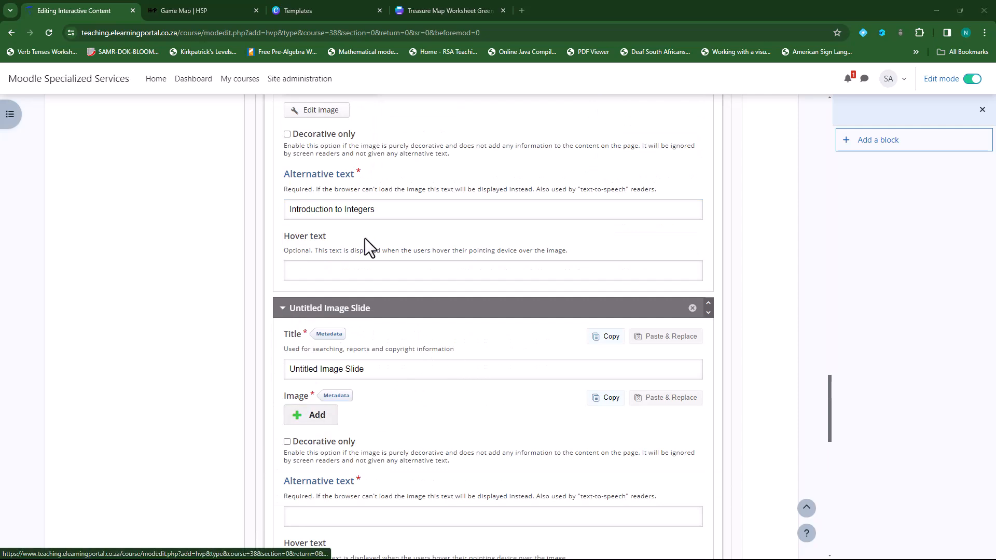
{"action": "left_click", "coordinate": [240, 106]}
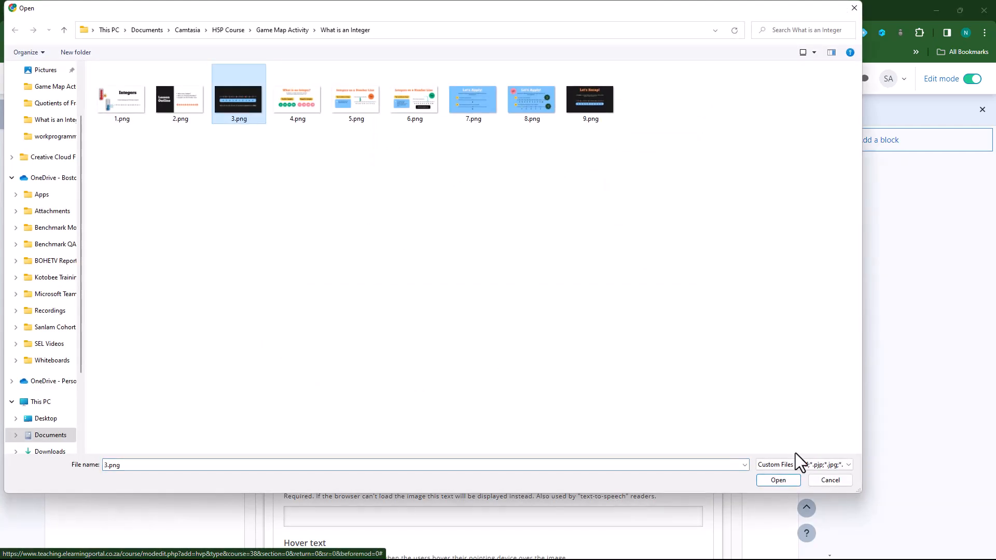
{"action": "left_click", "coordinate": [775, 481]}
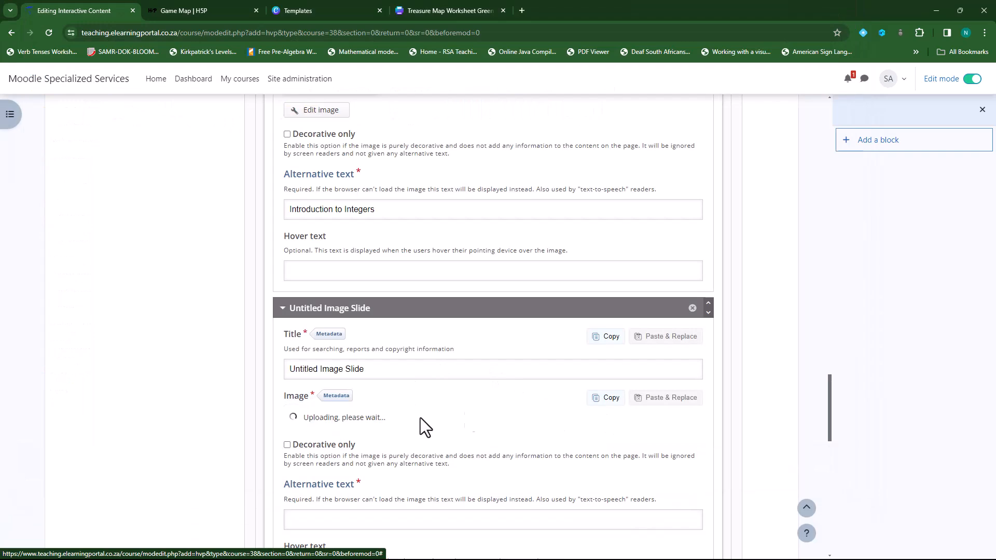
{"action": "scroll", "coordinate": [416, 425], "scroll_direction": "down", "scroll_amount": 3}
{"action": "left_click", "coordinate": [356, 424]}
{"action": "key", "text": "ctrl+v"}
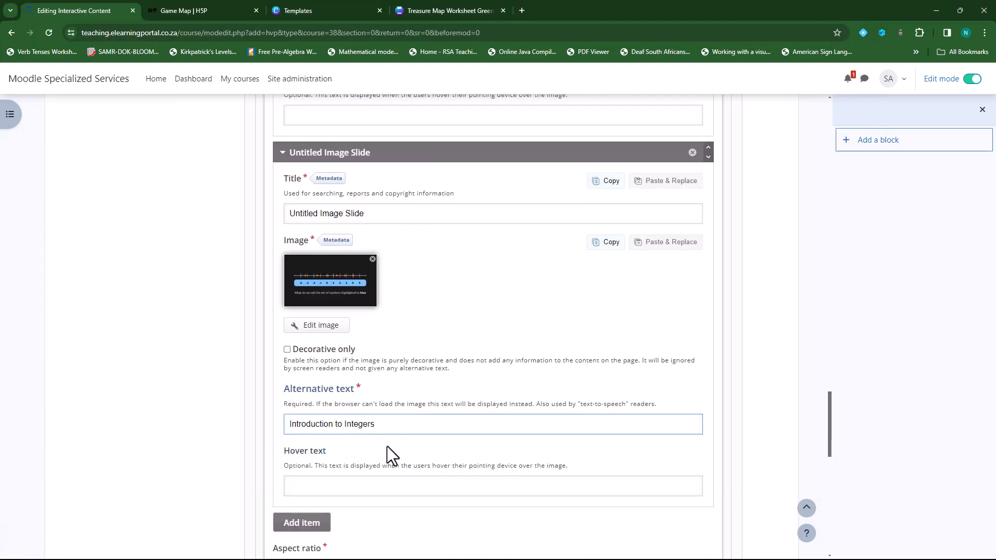
Step: Add a fourth slide to the image slider and upload 4.png as its image
{"action": "scroll", "coordinate": [387, 447], "scroll_direction": "down", "scroll_amount": 4}
{"action": "left_click", "coordinate": [300, 316]}
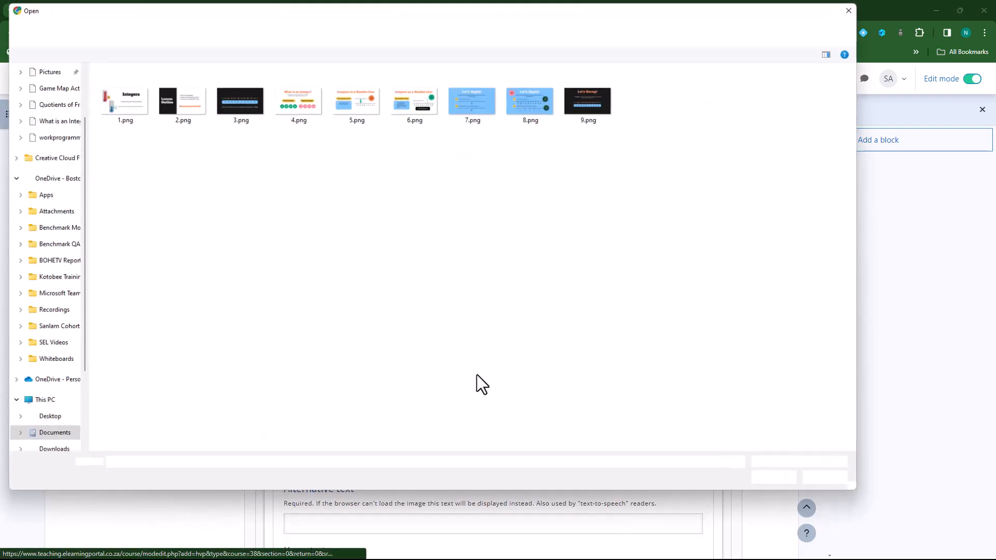
{"action": "left_click", "coordinate": [303, 100]}
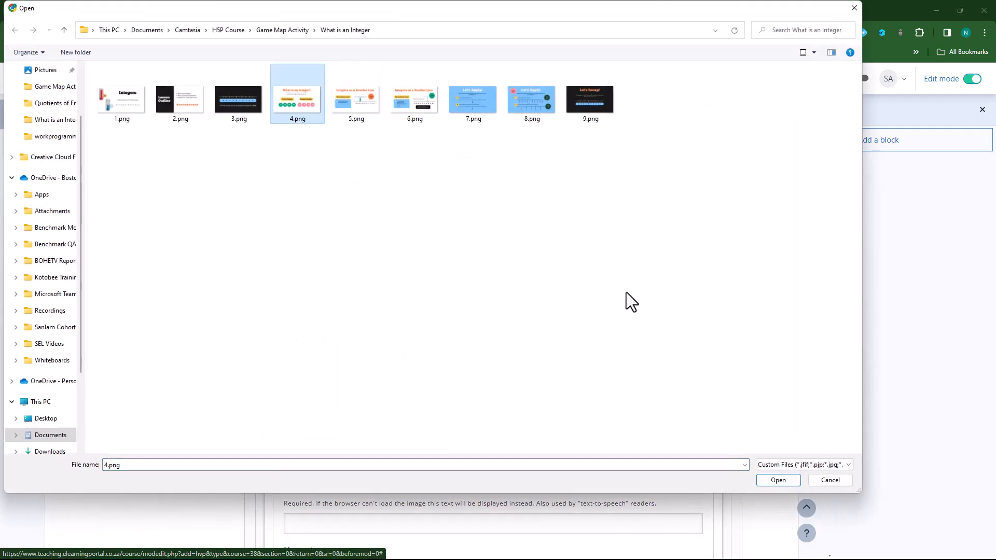
{"action": "left_click", "coordinate": [779, 481]}
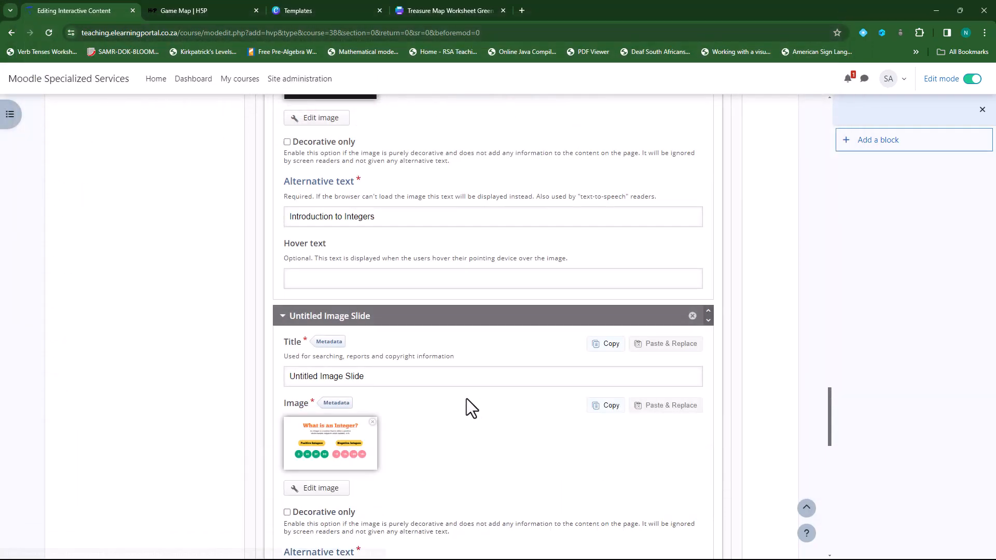
Step: Add a fifth slide to the image slider and upload 5.png as its image
{"action": "scroll", "coordinate": [466, 398], "scroll_direction": "down", "scroll_amount": 8}
{"action": "left_click", "coordinate": [290, 274]}
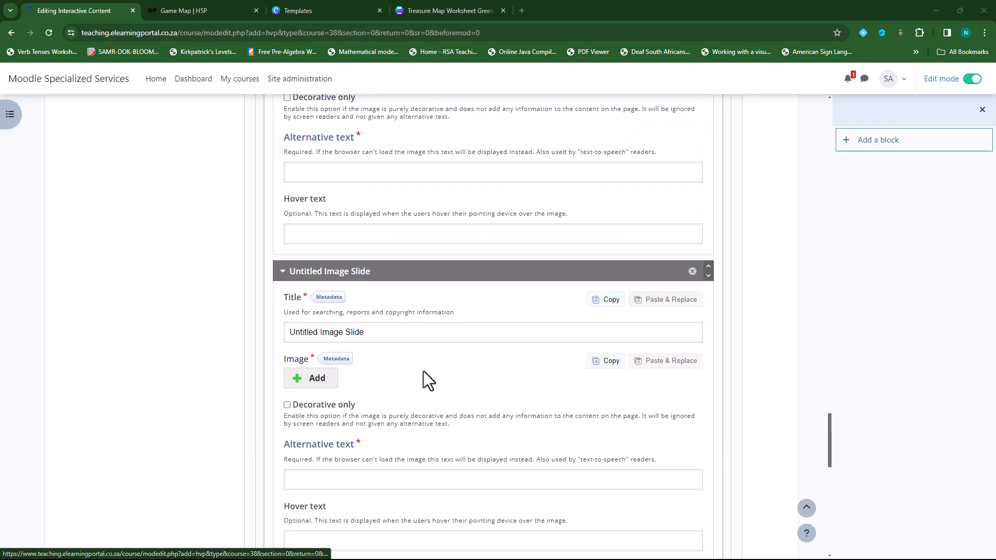
{"action": "left_click", "coordinate": [306, 102]}
{"action": "left_click", "coordinate": [354, 105]}
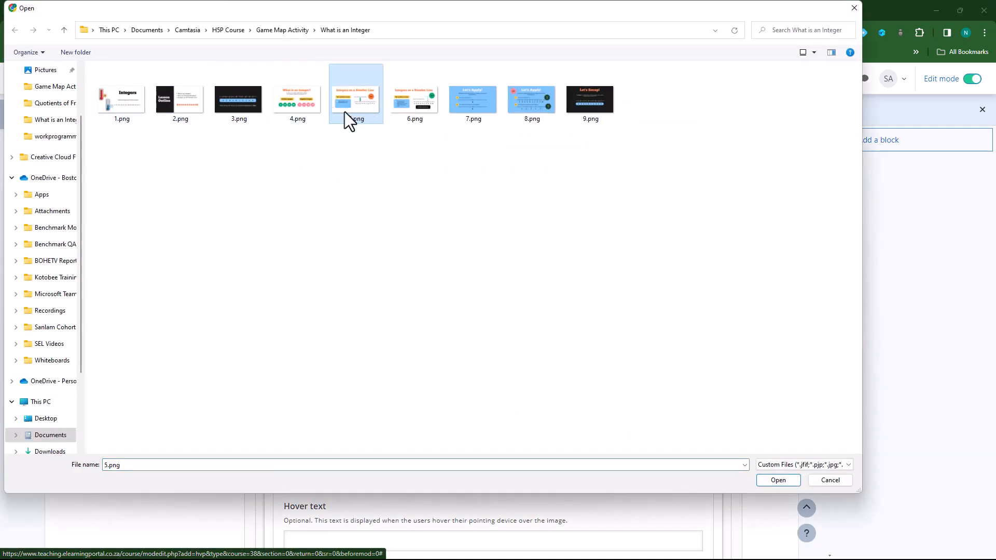
{"action": "left_click", "coordinate": [777, 480]}
Step: Set the fourth slide's alternative text to Introduction to Integers
{"action": "scroll", "coordinate": [467, 369], "scroll_direction": "up", "scroll_amount": 4}
{"action": "left_click", "coordinate": [373, 379]}
{"action": "type", "text": "Introduction to Integers"}
Step: Remove the fifth slide's image and upload 5.png to that slide again
{"action": "scroll", "coordinate": [407, 369], "scroll_direction": "down", "scroll_amount": 8}
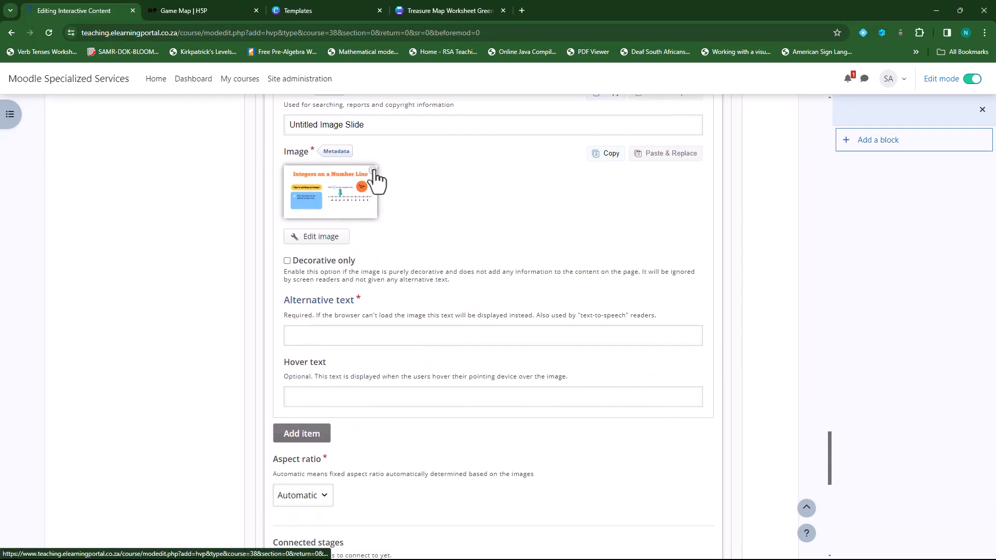
{"action": "left_click", "coordinate": [373, 171]}
{"action": "left_click", "coordinate": [577, 243]}
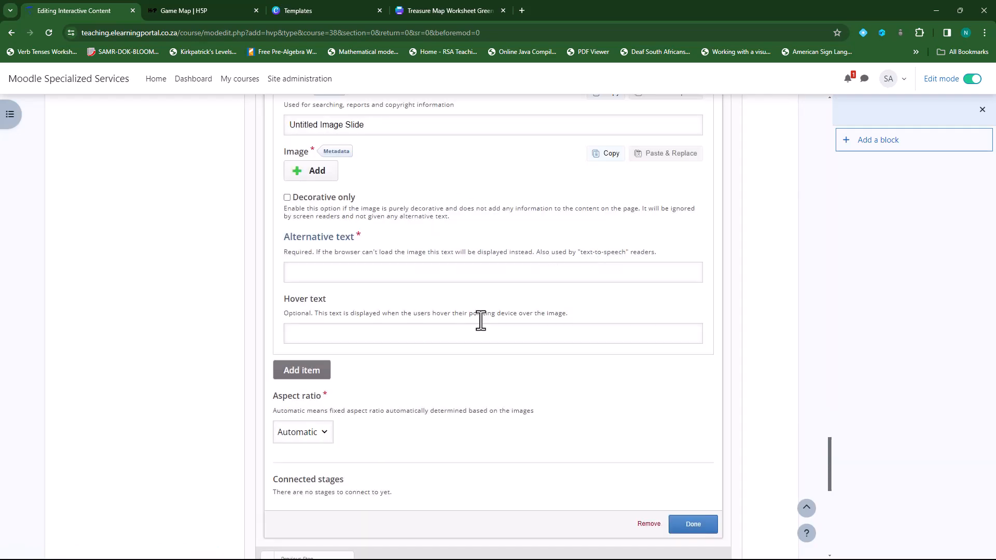
{"action": "scroll", "coordinate": [463, 308], "scroll_direction": "up", "scroll_amount": 2}
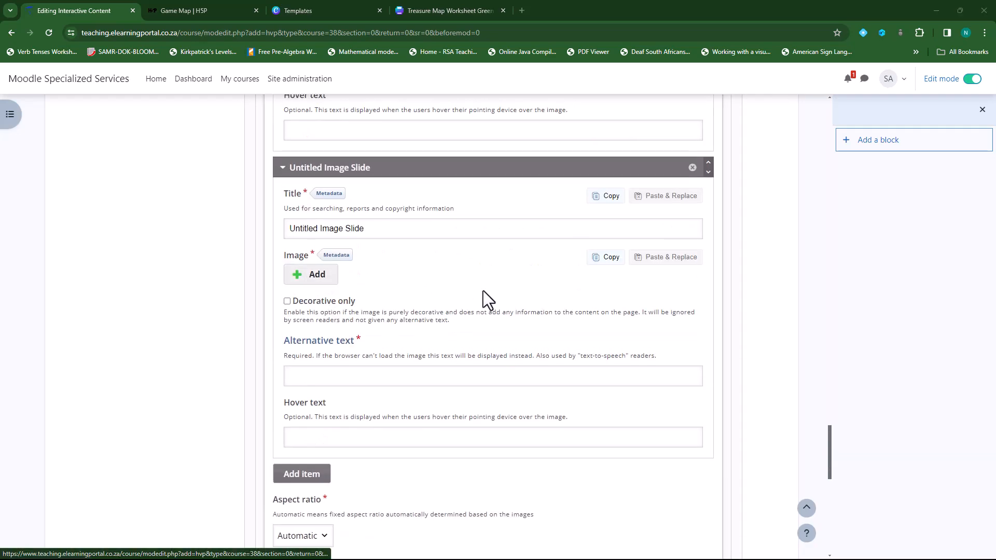
{"action": "left_click", "coordinate": [357, 99]}
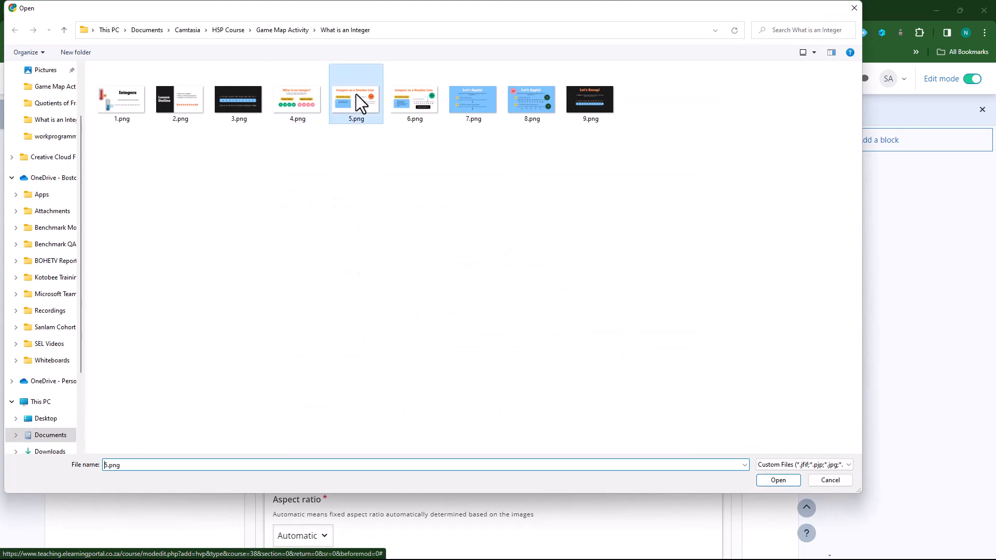
{"action": "left_click", "coordinate": [764, 480]}
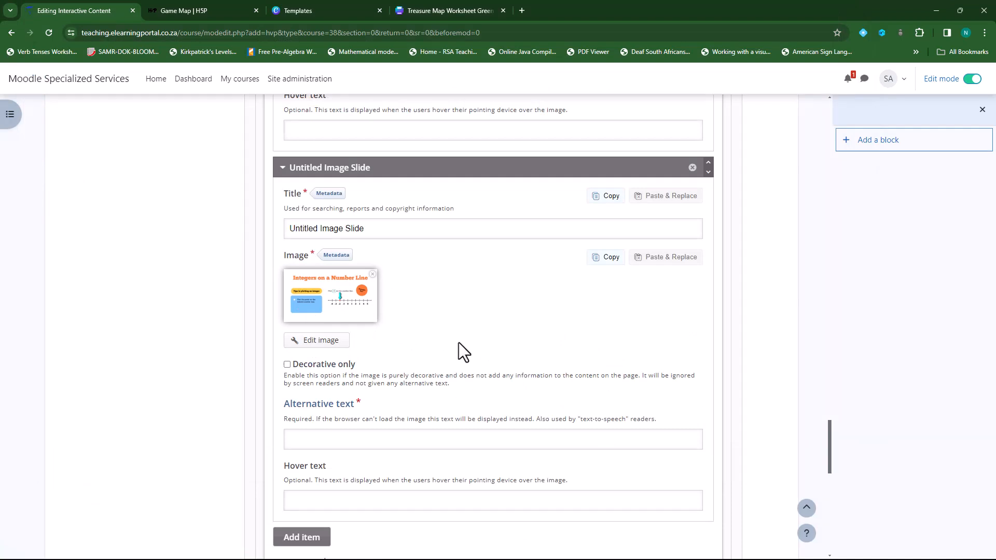
Step: Remove the fifth slide's image and delete that slide from the image slider
{"action": "left_click", "coordinate": [373, 275]}
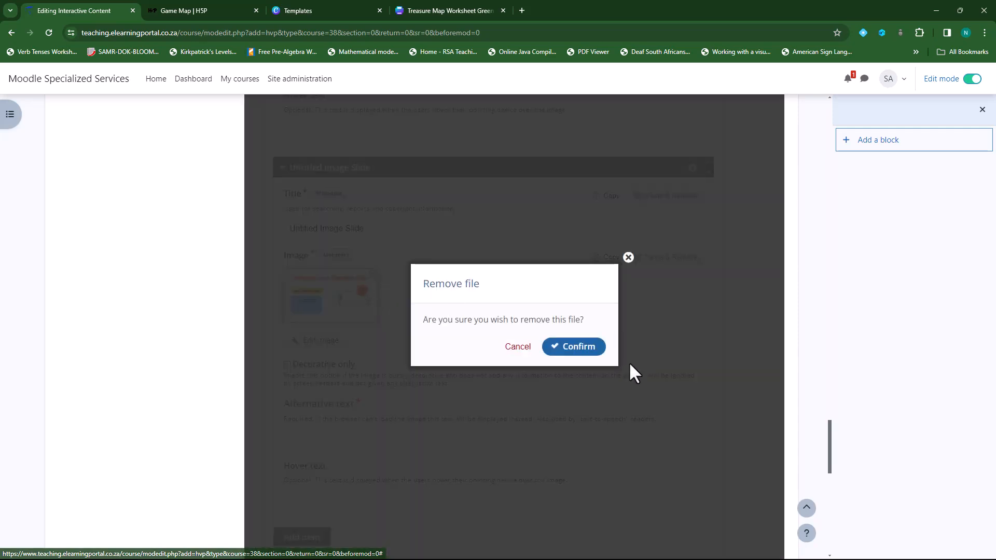
{"action": "left_click", "coordinate": [578, 352]}
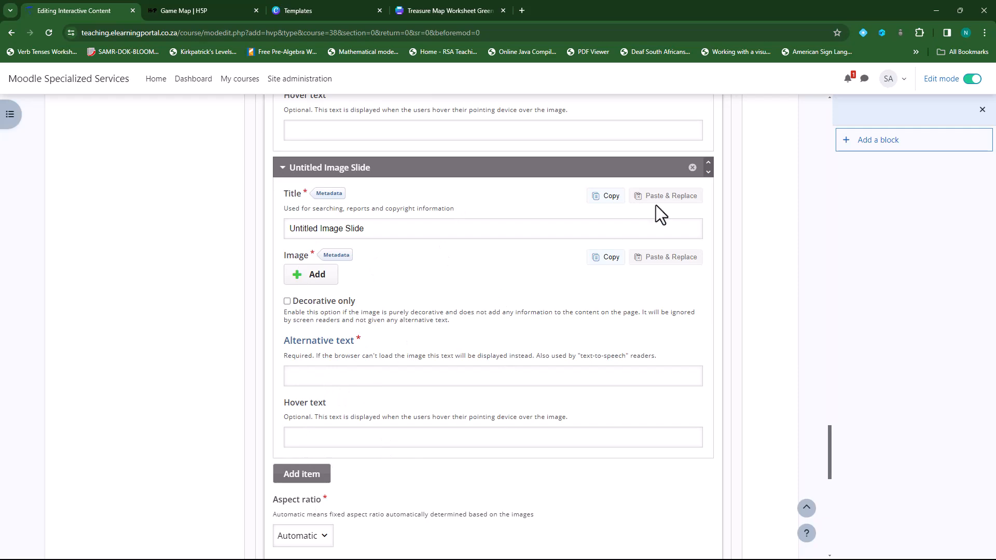
{"action": "left_click", "coordinate": [693, 167]}
{"action": "left_click", "coordinate": [576, 239]}
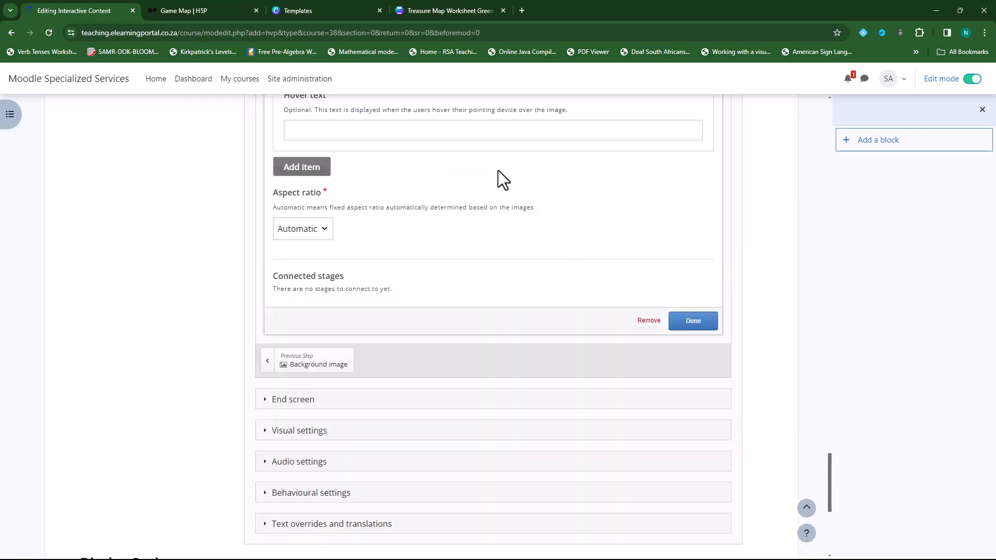
Step: Review the image slider's slides from first to last, along with the stage settings below them
{"action": "scroll", "coordinate": [550, 478], "scroll_direction": "up", "scroll_amount": 10}
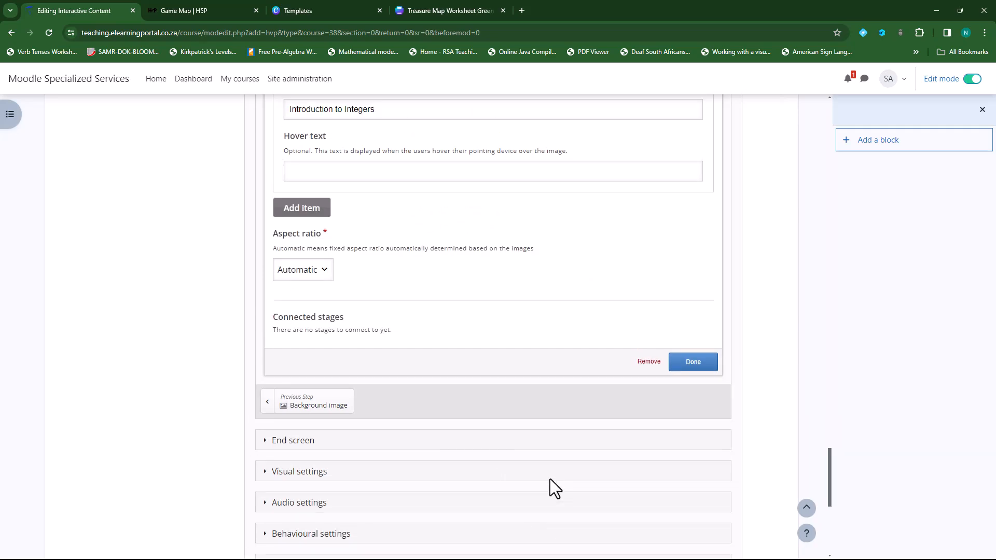
{"action": "scroll", "coordinate": [540, 409], "scroll_direction": "up", "scroll_amount": 13}
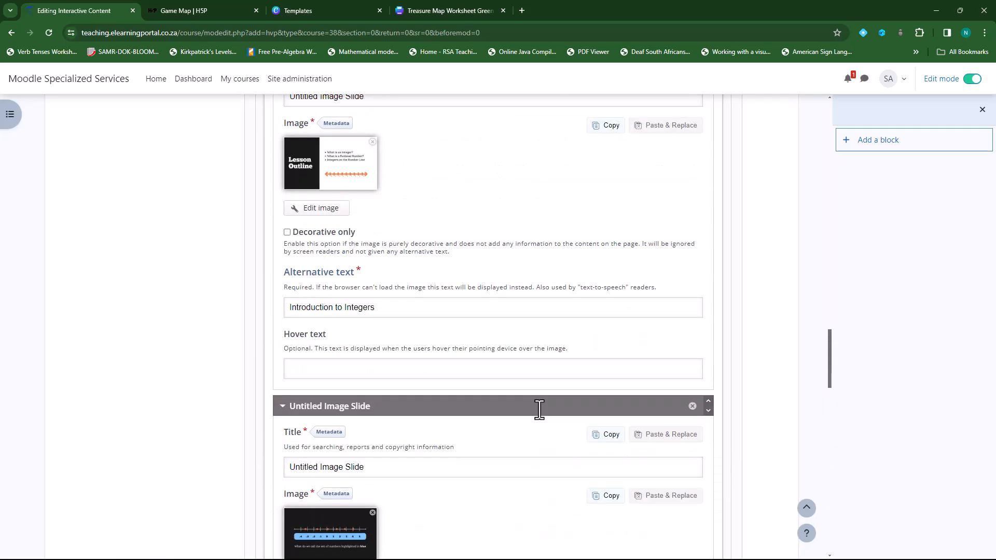
{"action": "scroll", "coordinate": [490, 477], "scroll_direction": "up", "scroll_amount": 5}
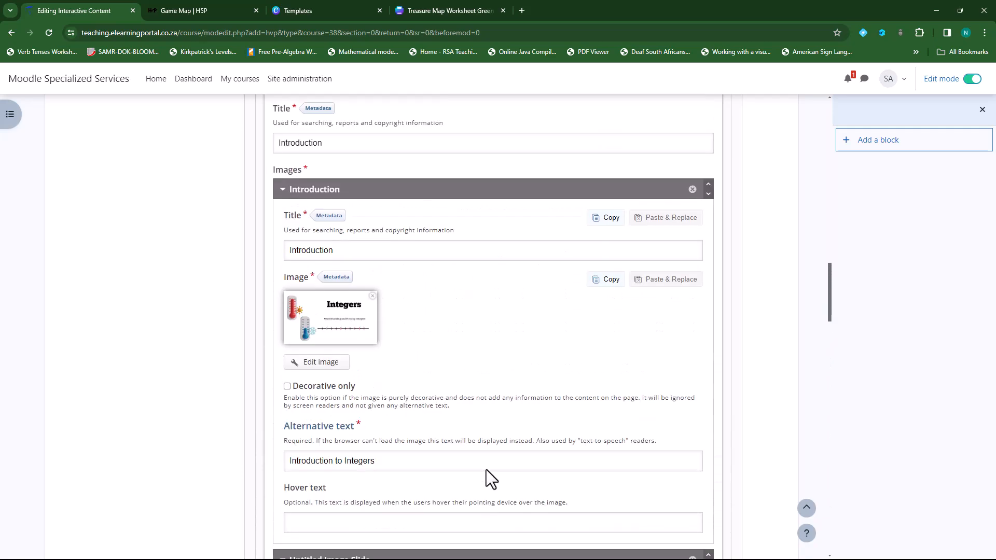
{"action": "scroll", "coordinate": [486, 469], "scroll_direction": "down", "scroll_amount": 8}
{"action": "scroll", "coordinate": [488, 471], "scroll_direction": "down", "scroll_amount": 9}
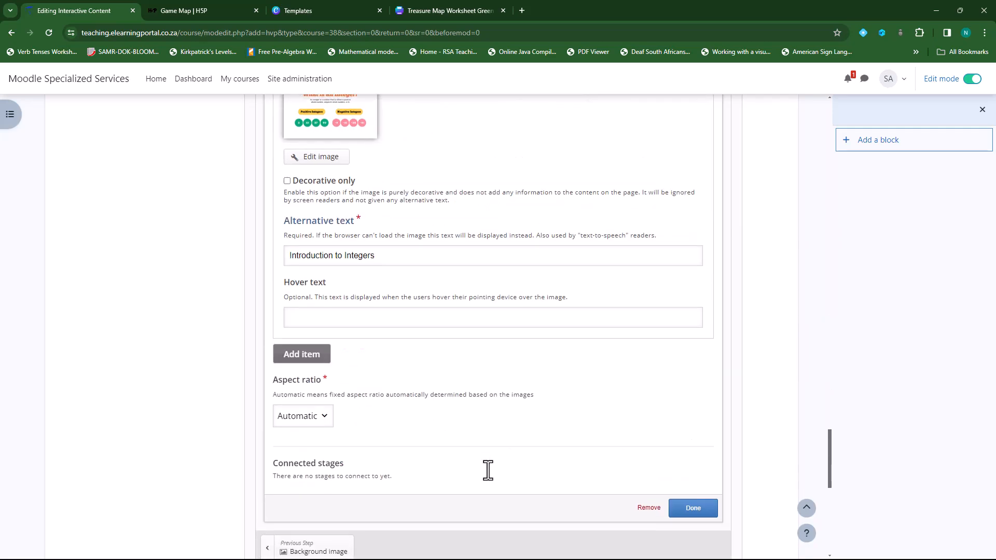
{"action": "scroll", "coordinate": [494, 403], "scroll_direction": "down", "scroll_amount": 2}
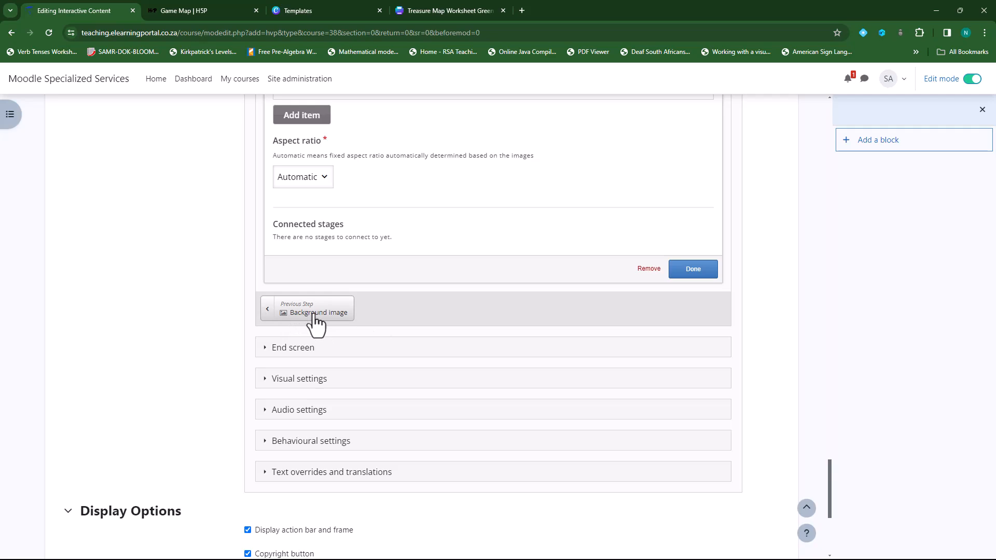
{"action": "scroll", "coordinate": [538, 364], "scroll_direction": "up", "scroll_amount": 3}
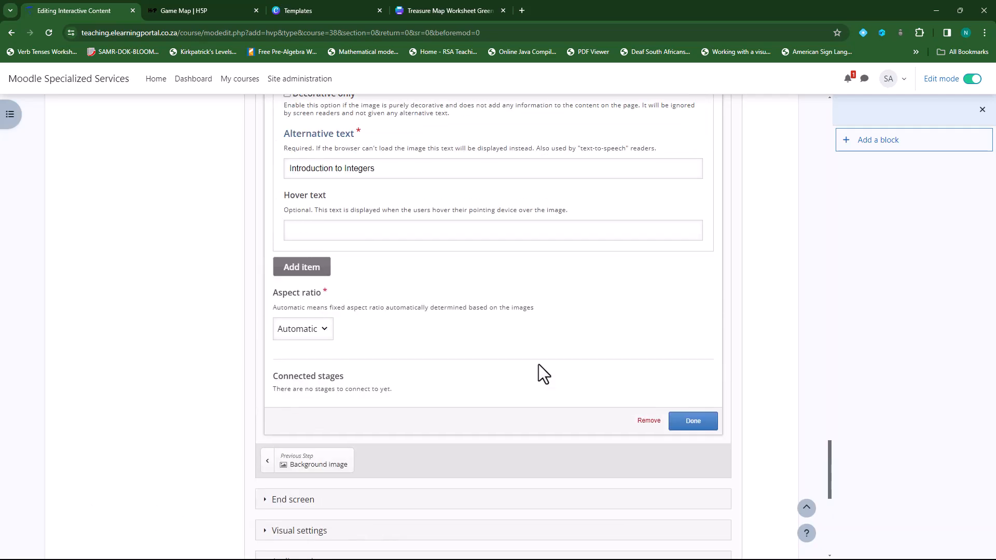
Step: Close the Introduction stage's settings and move its marker onto circle 1 of the treasure map
{"action": "left_click", "coordinate": [693, 425]}
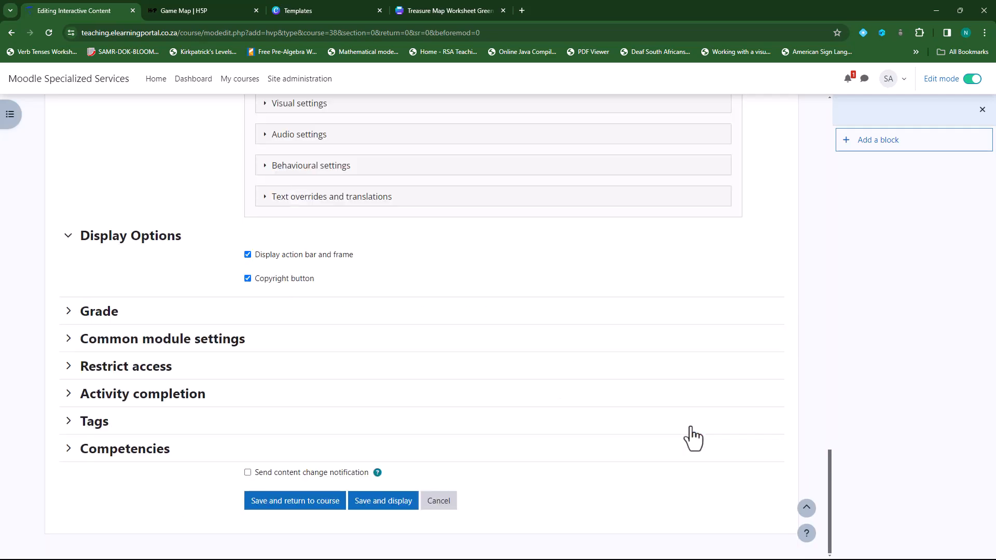
{"action": "scroll", "coordinate": [453, 366], "scroll_direction": "up", "scroll_amount": 10}
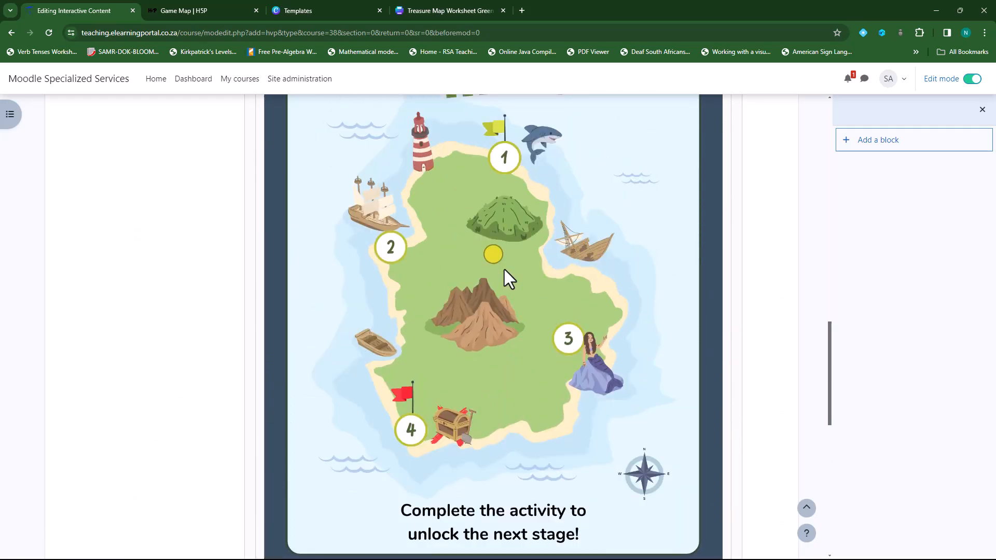
{"action": "scroll", "coordinate": [515, 384], "scroll_direction": "up", "scroll_amount": 3}
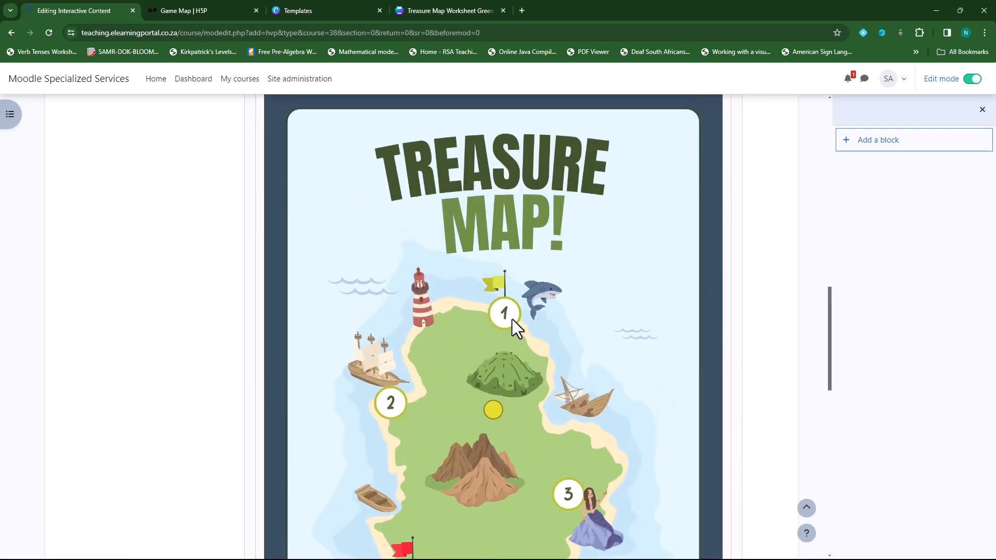
{"action": "left_click", "coordinate": [493, 409]}
{"action": "left_click", "coordinate": [491, 402]}
{"action": "left_click_drag", "start_coordinate": [496, 408], "coordinate": [504, 313]}
Step: Nudge the Introduction stage's marker to position 444, 419 so it is centred on circle 1
{"action": "key", "text": "Right"}
{"action": "key", "text": "Right"}
{"action": "key", "text": "Right"}
{"action": "key", "text": "Left"}
{"action": "key", "text": "Up"}
{"action": "key", "text": "Right"}
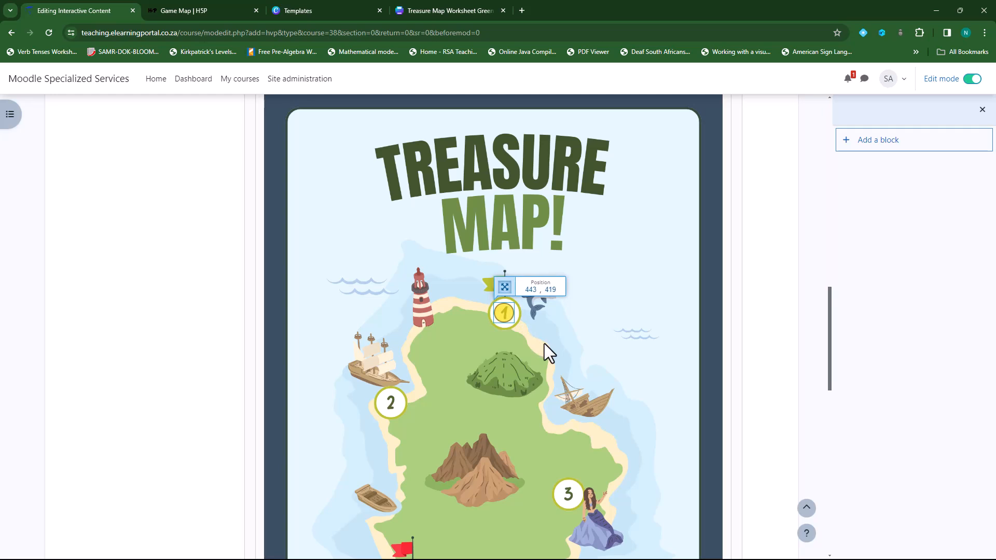
{"action": "key", "text": "Right"}
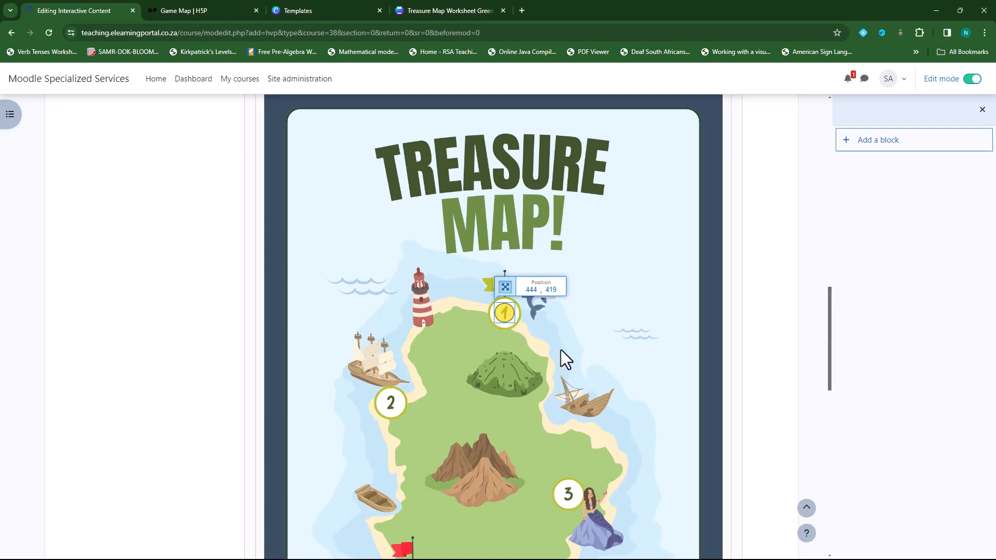
Step: Open the Introduction stage directly from its map marker, look through its settings and slides, and close it again
{"action": "double_click", "coordinate": [504, 313]}
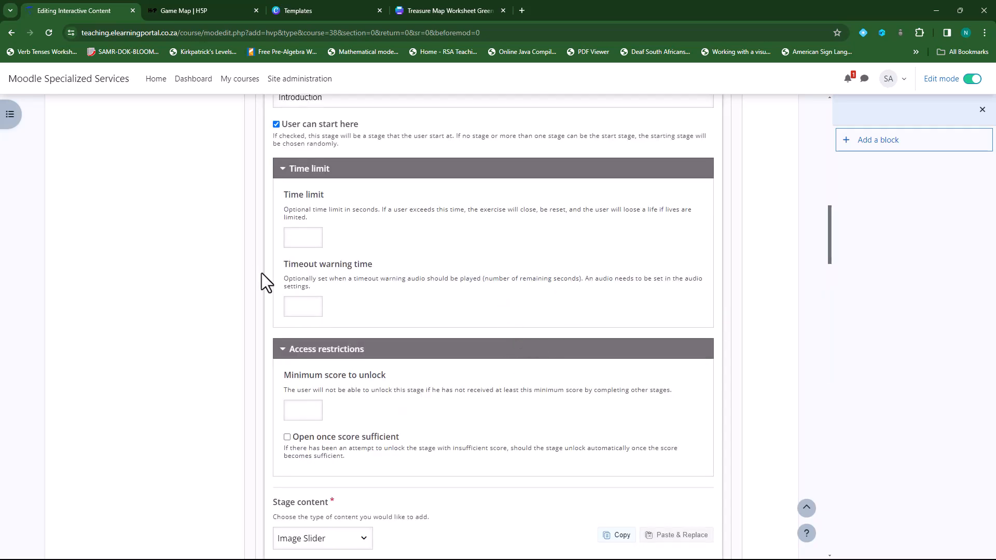
{"action": "scroll", "coordinate": [497, 432], "scroll_direction": "down", "scroll_amount": 10}
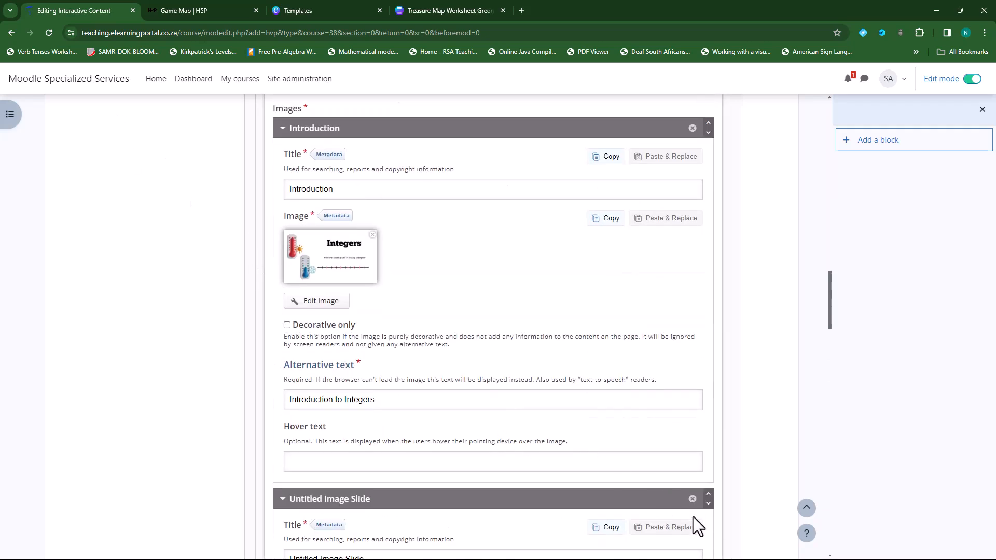
{"action": "scroll", "coordinate": [693, 516], "scroll_direction": "down", "scroll_amount": 4}
{"action": "scroll", "coordinate": [685, 482], "scroll_direction": "down", "scroll_amount": 10}
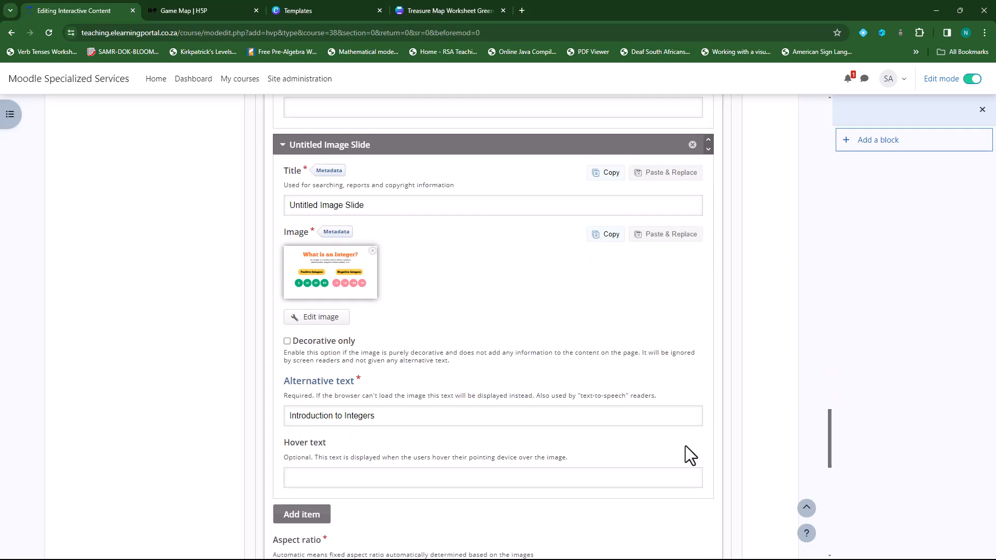
{"action": "left_click", "coordinate": [693, 260]}
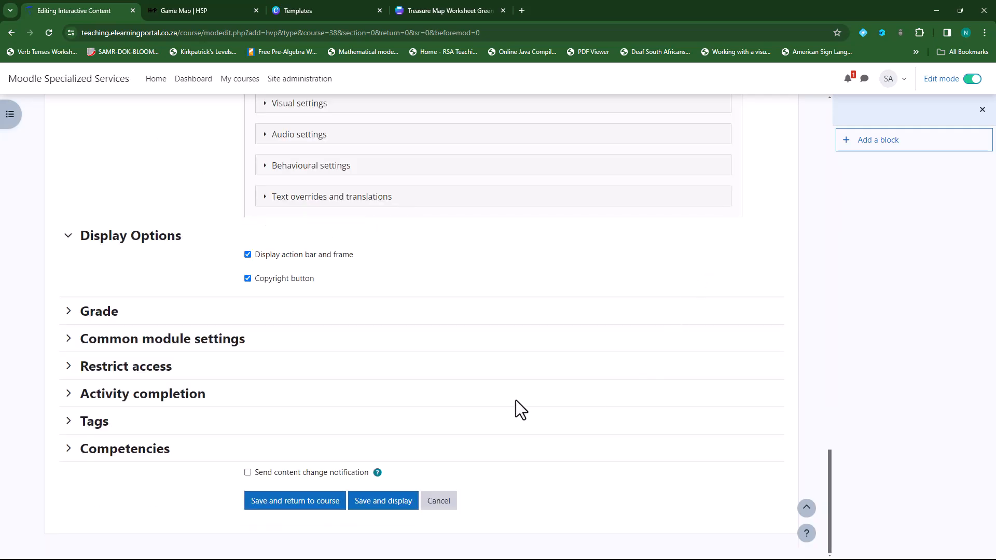
{"action": "scroll", "coordinate": [516, 400], "scroll_direction": "up", "scroll_amount": 10}
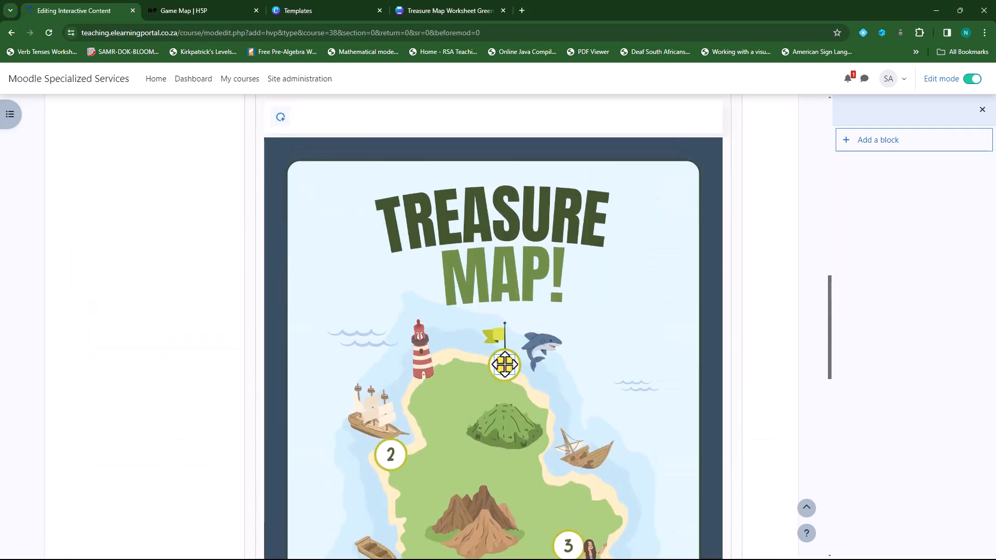
Step: Reopen the Introduction stage with its marker's edit option, review the label, restrictions and image slides, and return to the map
{"action": "left_click", "coordinate": [504, 365]}
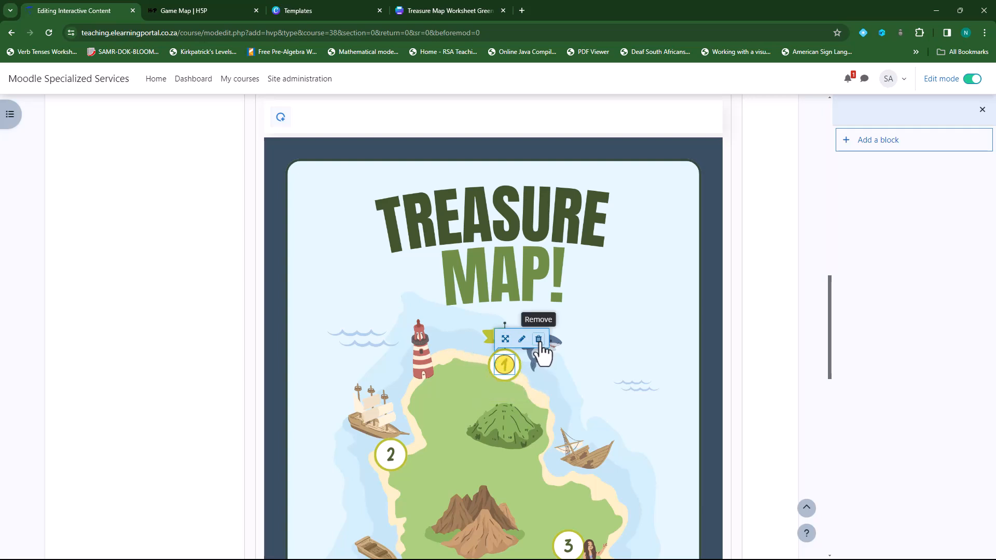
{"action": "left_click", "coordinate": [522, 339]}
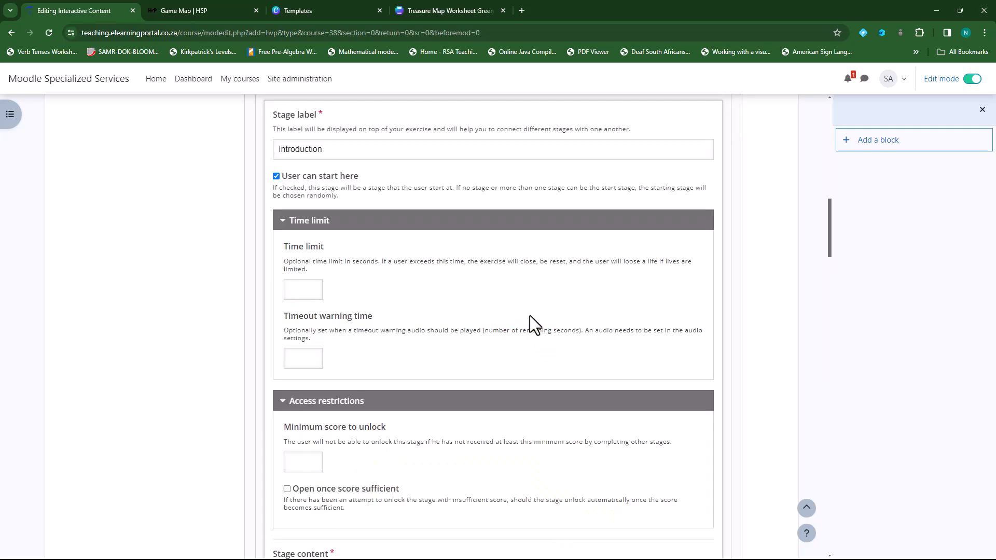
{"action": "scroll", "coordinate": [446, 428], "scroll_direction": "down", "scroll_amount": 9}
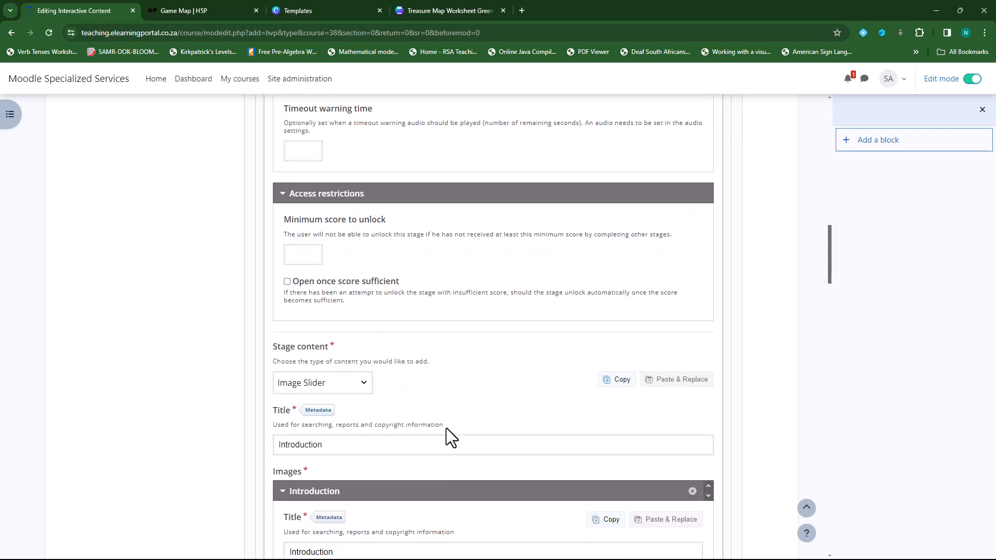
{"action": "scroll", "coordinate": [446, 428], "scroll_direction": "up", "scroll_amount": 15}
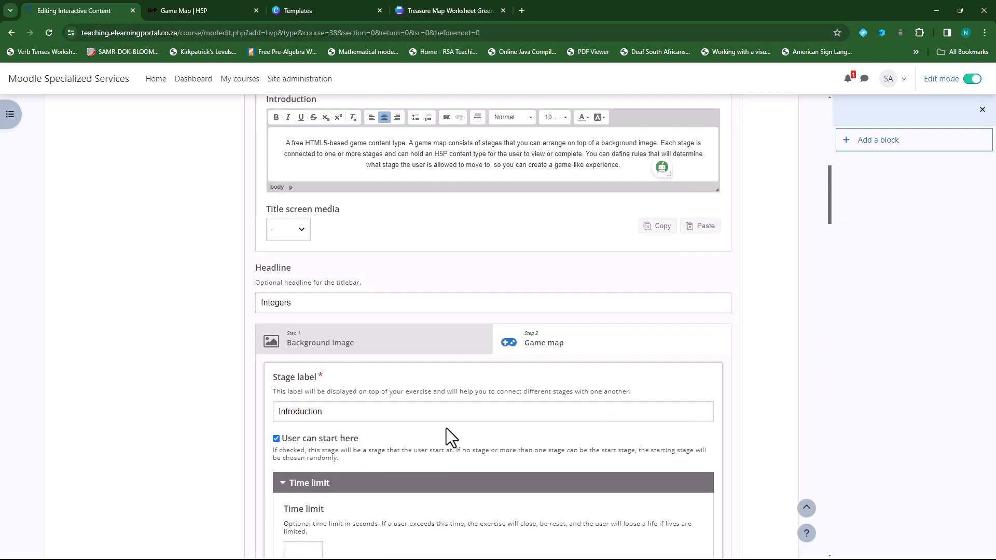
{"action": "scroll", "coordinate": [446, 428], "scroll_direction": "down", "scroll_amount": 5}
{"action": "scroll", "coordinate": [449, 440], "scroll_direction": "down", "scroll_amount": 15}
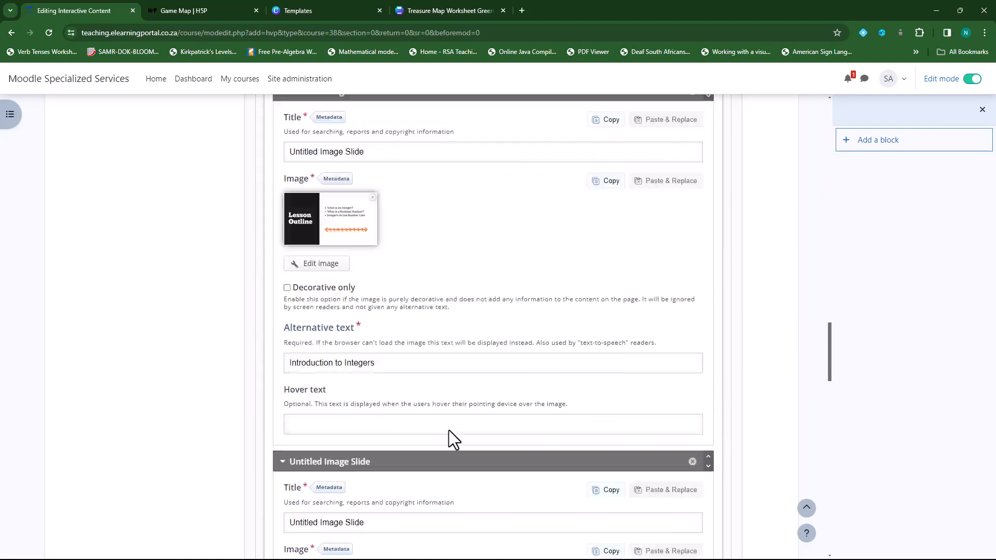
{"action": "scroll", "coordinate": [518, 419], "scroll_direction": "down", "scroll_amount": 12}
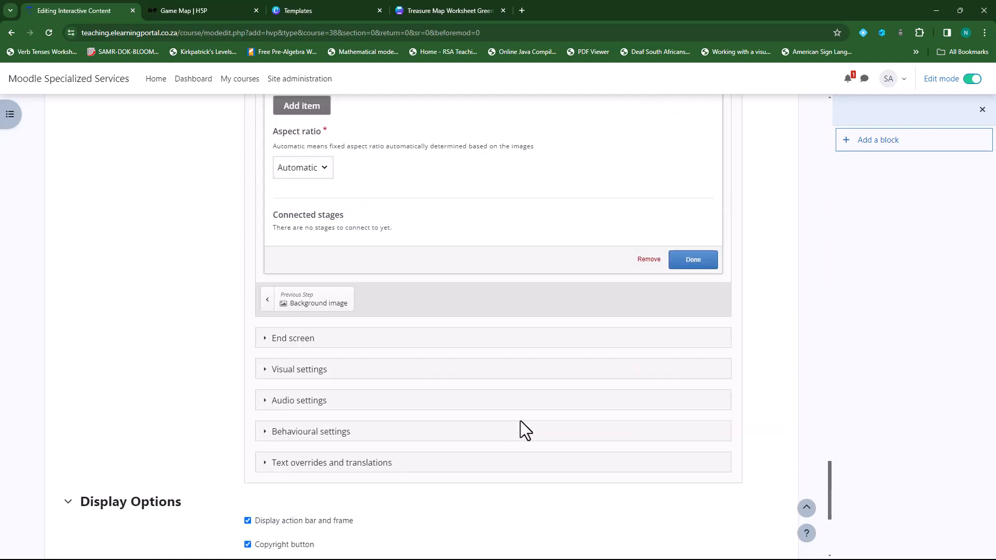
{"action": "left_click", "coordinate": [687, 263]}
{"action": "scroll", "coordinate": [391, 398], "scroll_direction": "up", "scroll_amount": 15}
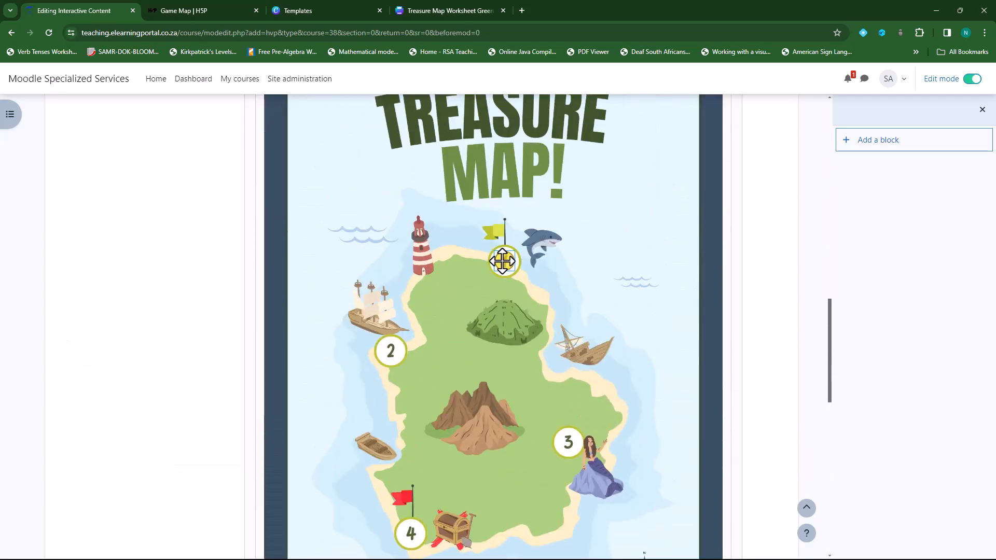
Step: Add a second stage to the game map and label it Integers Content, correcting the spelling of Integers
{"action": "scroll", "coordinate": [480, 359], "scroll_direction": "down", "scroll_amount": 2}
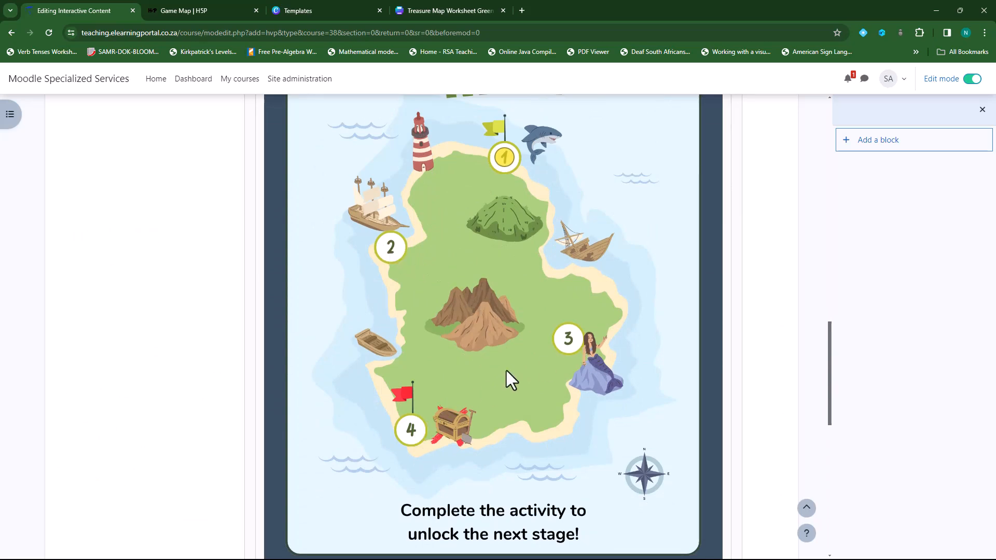
{"action": "scroll", "coordinate": [506, 370], "scroll_direction": "down", "scroll_amount": 5}
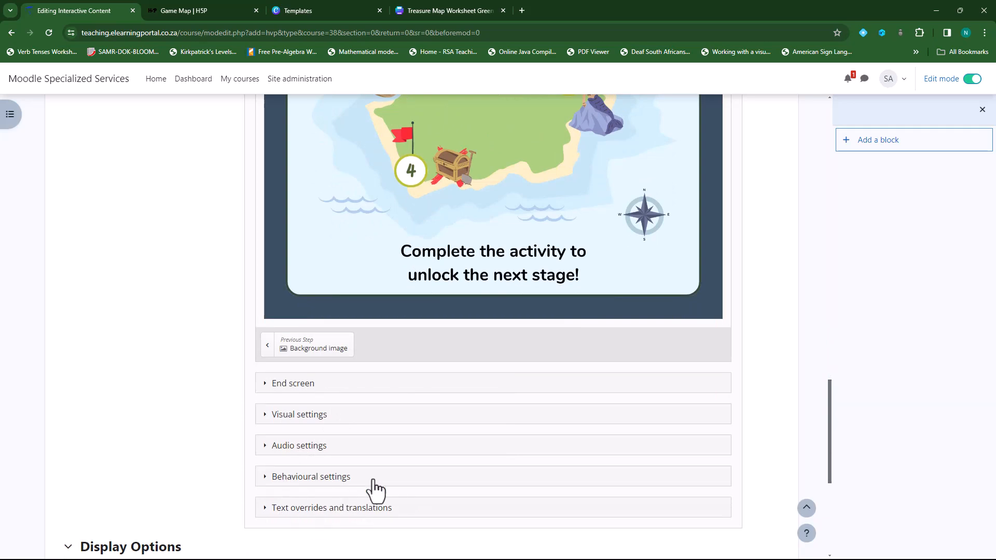
{"action": "scroll", "coordinate": [381, 485], "scroll_direction": "up", "scroll_amount": 7}
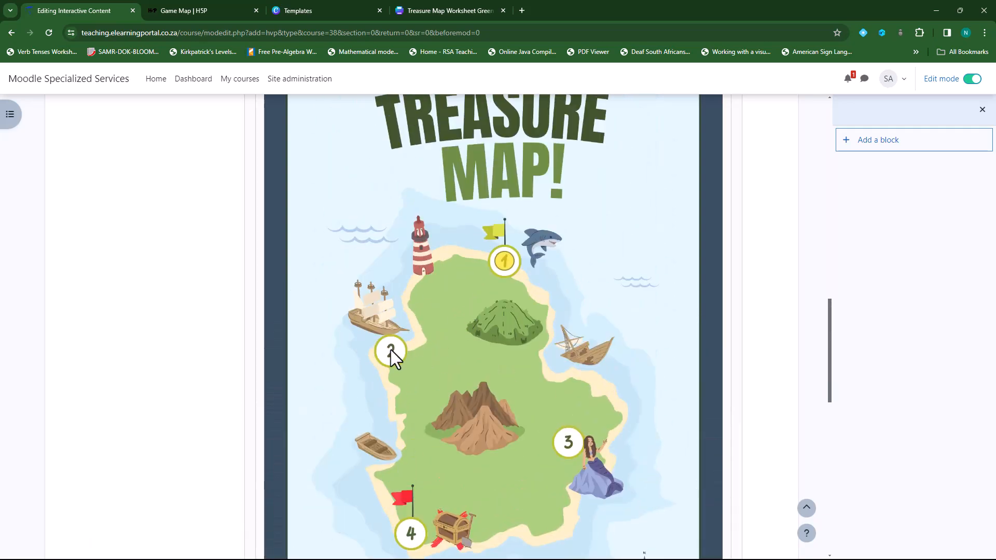
{"action": "scroll", "coordinate": [416, 411], "scroll_direction": "up", "scroll_amount": 3}
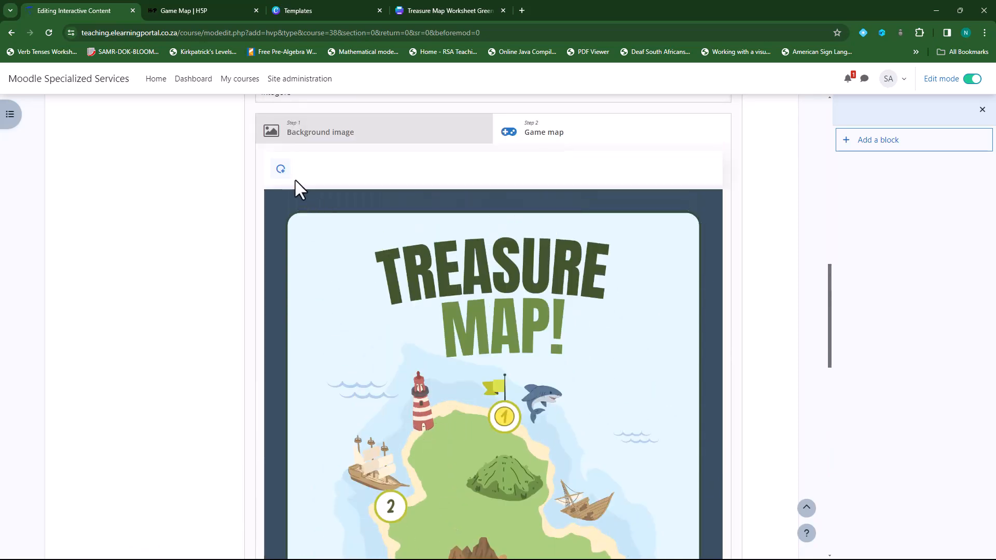
{"action": "left_click", "coordinate": [281, 171]}
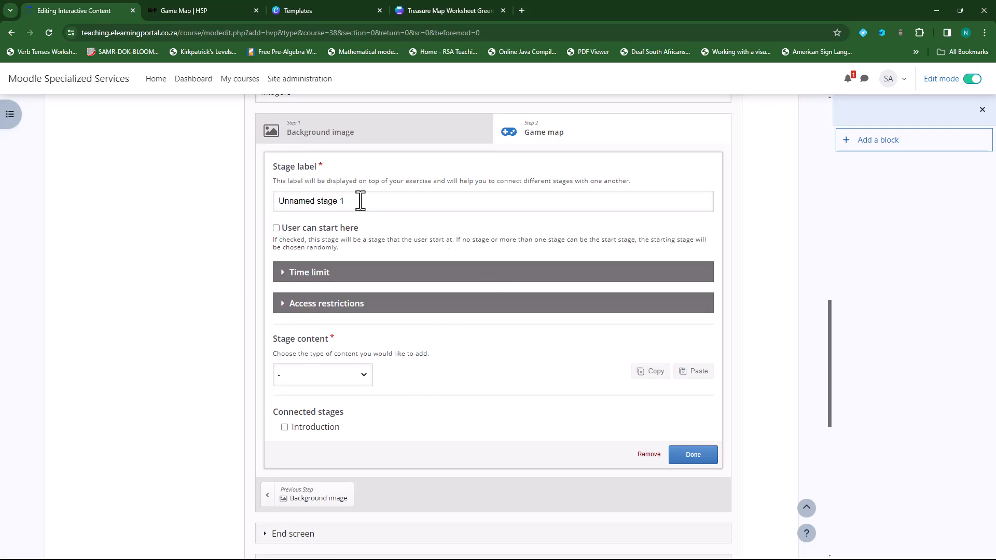
{"action": "left_click_drag", "start_coordinate": [349, 201], "coordinate": [279, 201]}
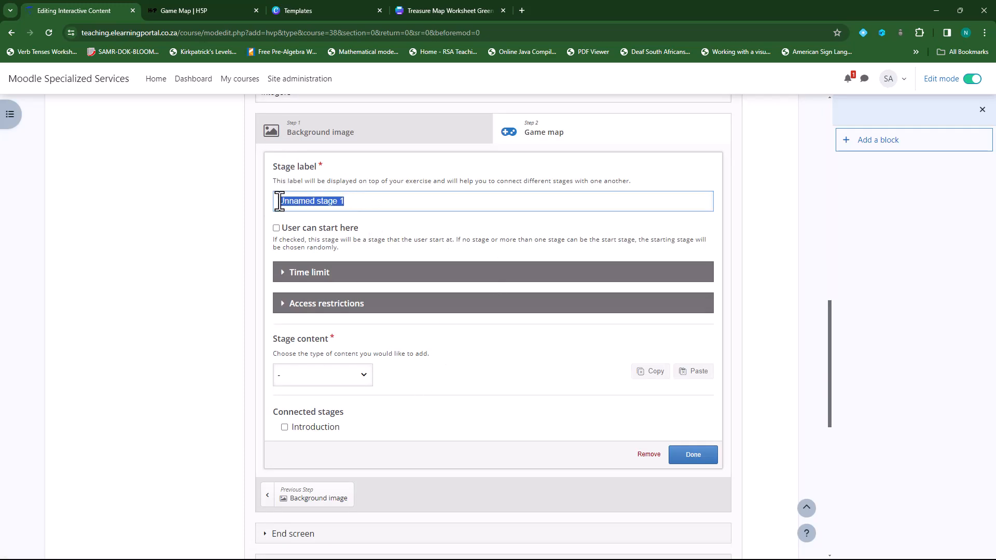
{"action": "type", "text": "Intergers"}
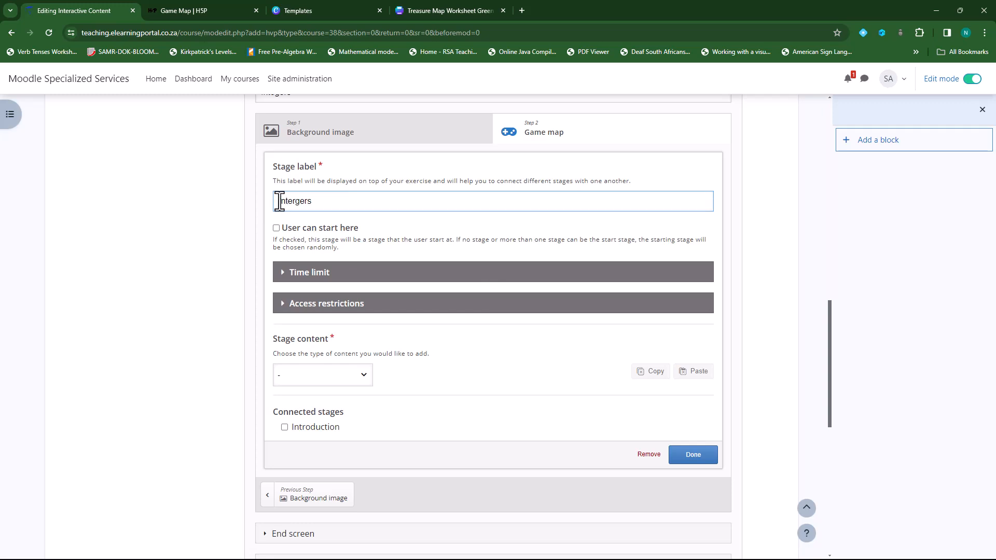
{"action": "type", "text": " Content"}
{"action": "right_click", "coordinate": [289, 202]}
{"action": "left_click", "coordinate": [329, 216]}
Step: Examine the time limit and access restriction options of the Integers Content stage
{"action": "left_click", "coordinate": [283, 273]}
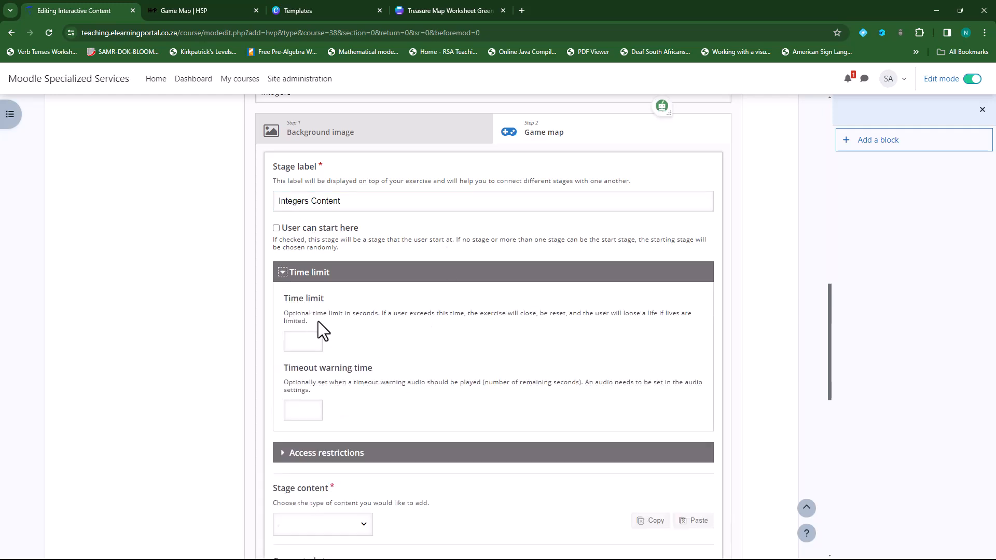
{"action": "left_click", "coordinate": [288, 277]}
{"action": "left_click", "coordinate": [284, 307]}
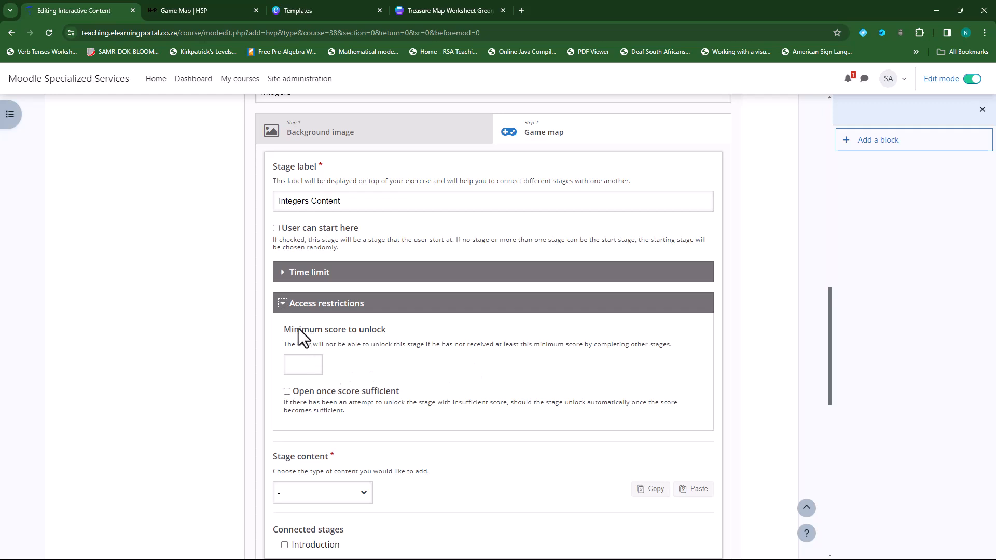
{"action": "left_click", "coordinate": [312, 365]}
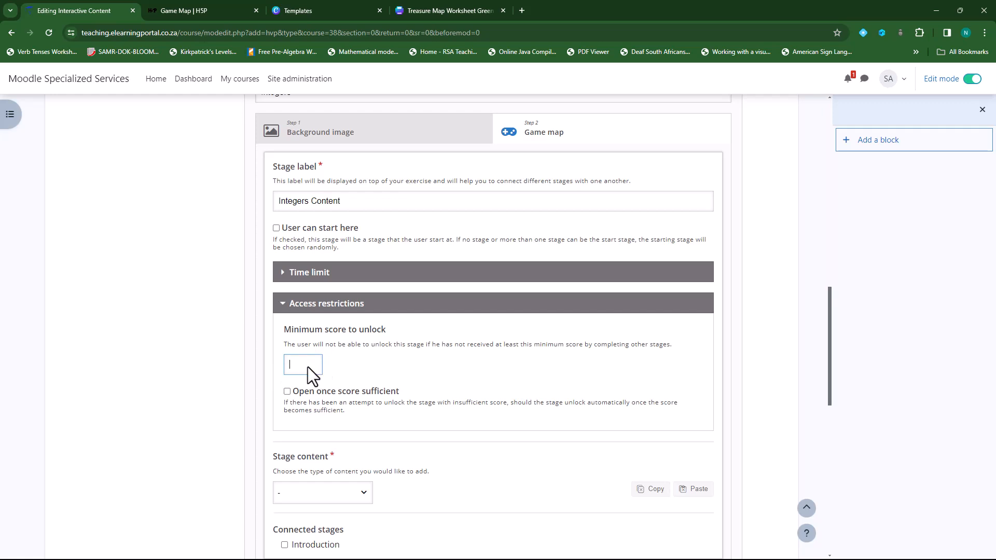
Step: Set the Integers Content stage's content type to Course Presentation and bring up its slide editor
{"action": "scroll", "coordinate": [307, 366], "scroll_direction": "down", "scroll_amount": 2}
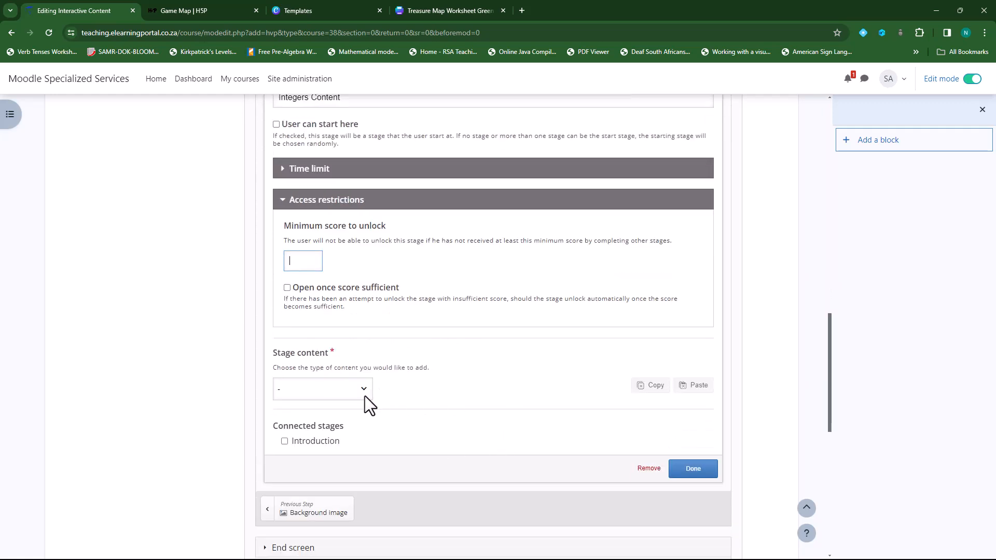
{"action": "left_click", "coordinate": [365, 390]}
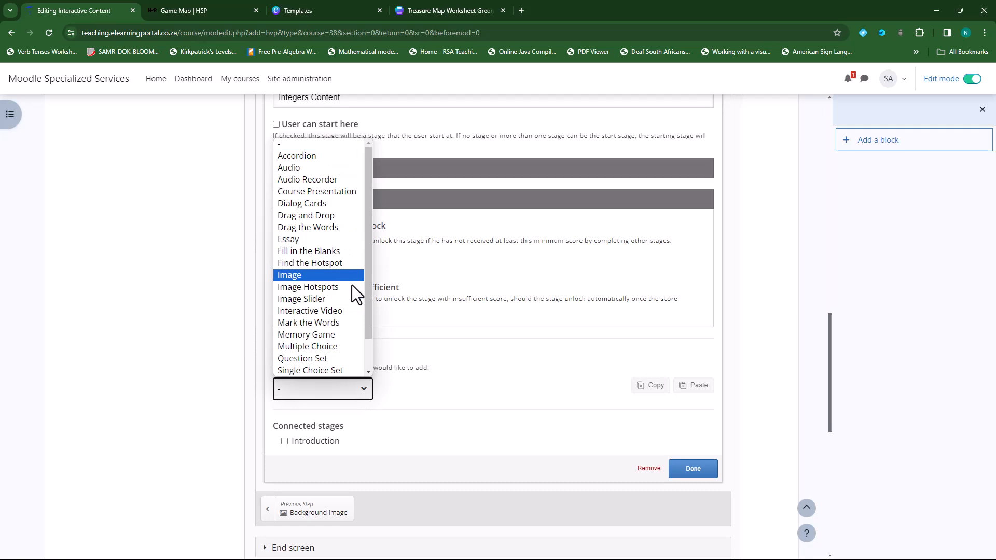
{"action": "mouse_move", "coordinate": [368, 257]}
{"action": "left_mouse_down"}
{"action": "mouse_move", "coordinate": [368, 300]}
{"action": "mouse_move", "coordinate": [370, 258]}
{"action": "left_mouse_up"}
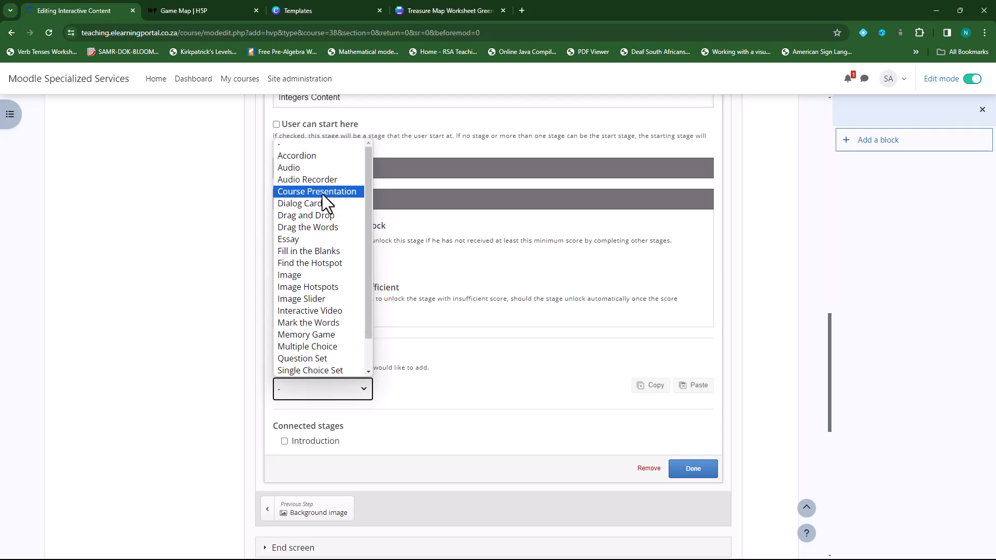
{"action": "left_click", "coordinate": [338, 194]}
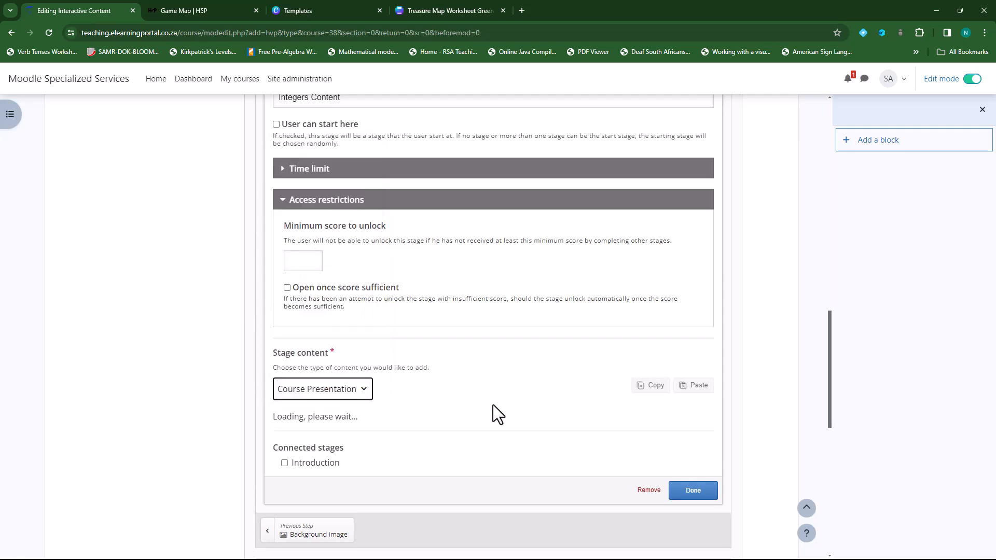
{"action": "scroll", "coordinate": [514, 387], "scroll_direction": "down", "scroll_amount": 1}
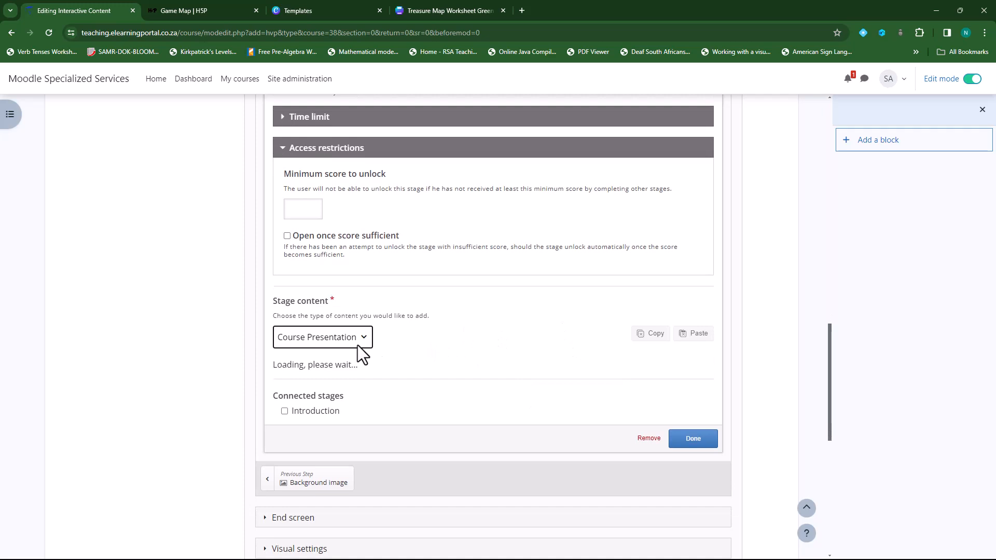
{"action": "scroll", "coordinate": [284, 435], "scroll_direction": "down", "scroll_amount": 3}
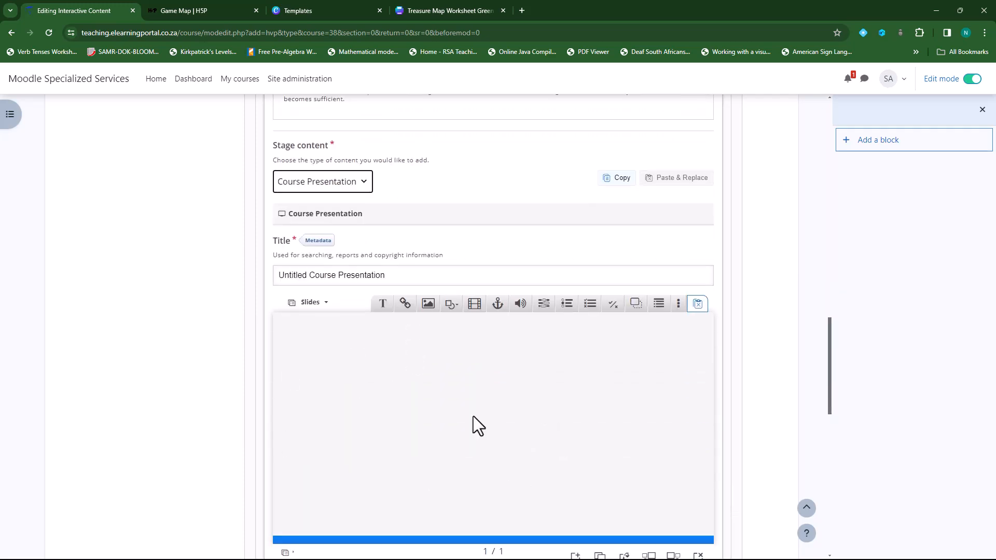
{"action": "scroll", "coordinate": [469, 420], "scroll_direction": "down", "scroll_amount": 1}
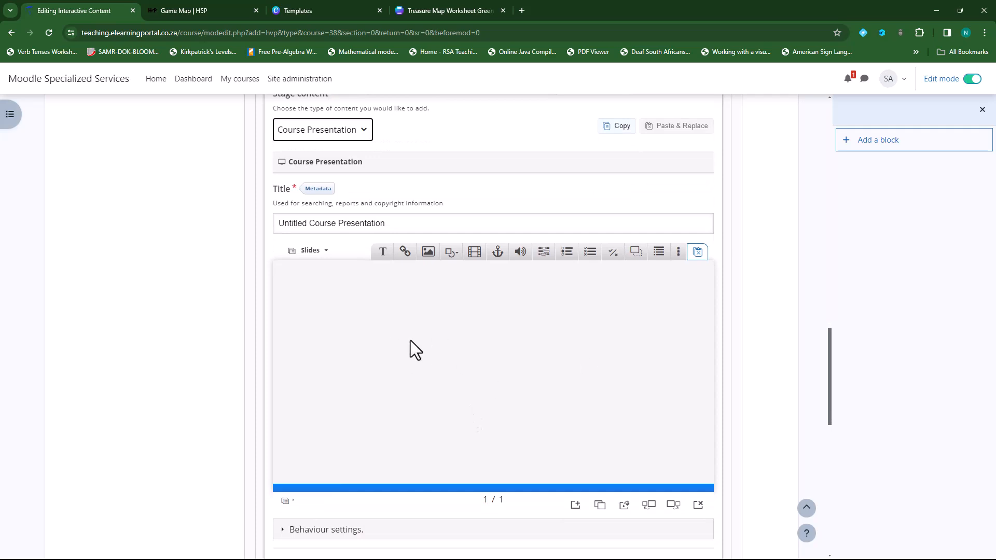
Step: Shorten the stage presentation's title to Course Presentation by removing the word Untitled
{"action": "left_click", "coordinate": [313, 224]}
{"action": "left_click_drag", "start_coordinate": [313, 224], "coordinate": [275, 223]}
{"action": "key", "text": "BackSpace"}
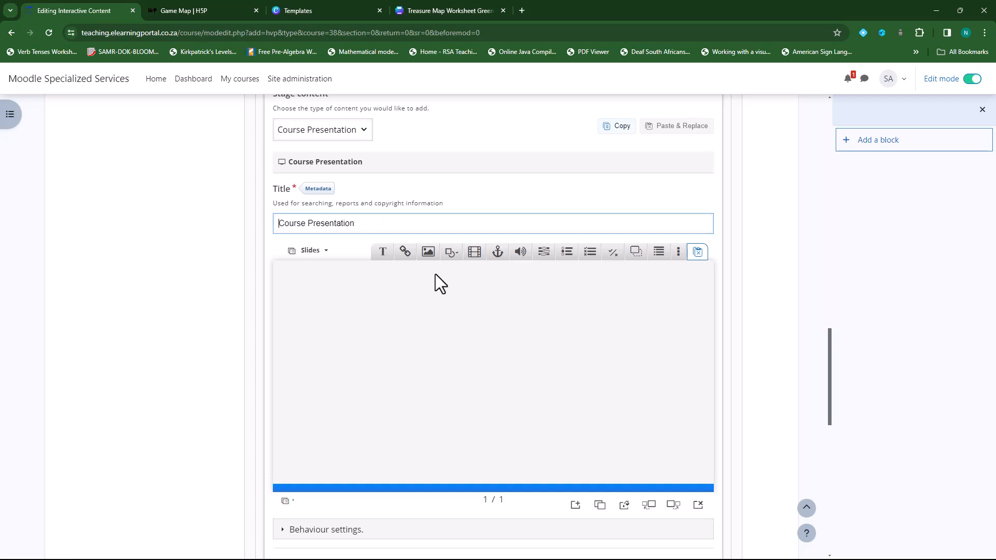
Step: Insert an image element on the slide and load the Let's Apply! picture into it
{"action": "left_click", "coordinate": [429, 252]}
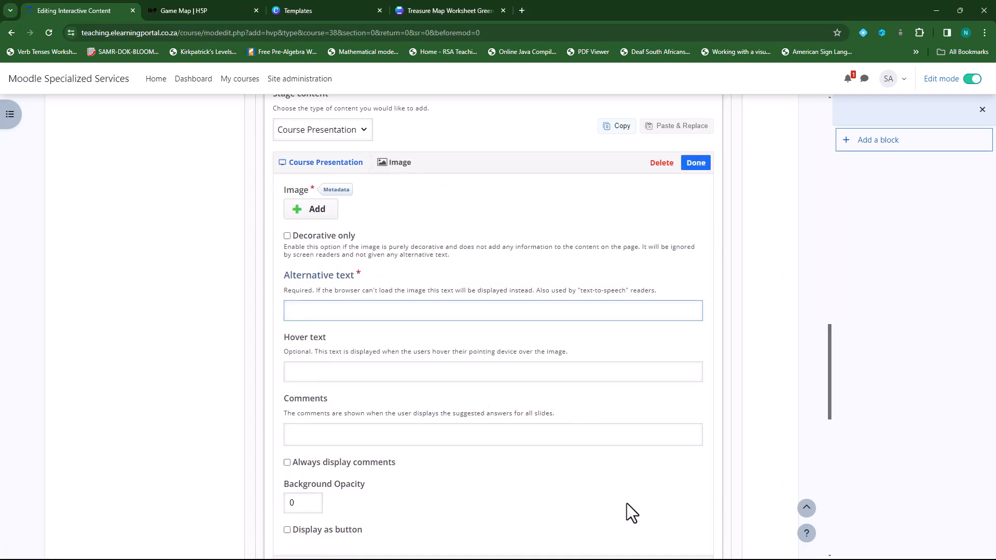
{"action": "left_click", "coordinate": [318, 213]}
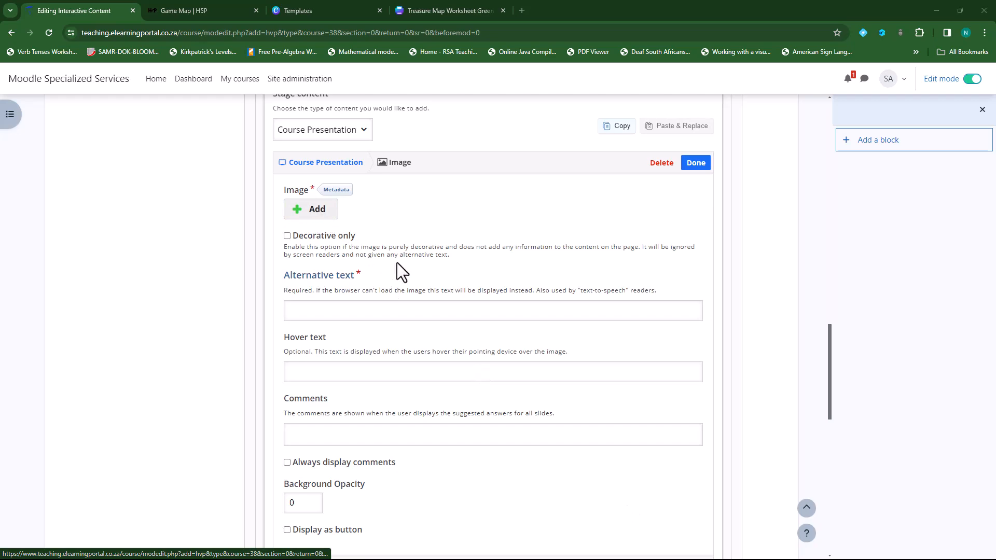
{"action": "left_click", "coordinate": [466, 102]}
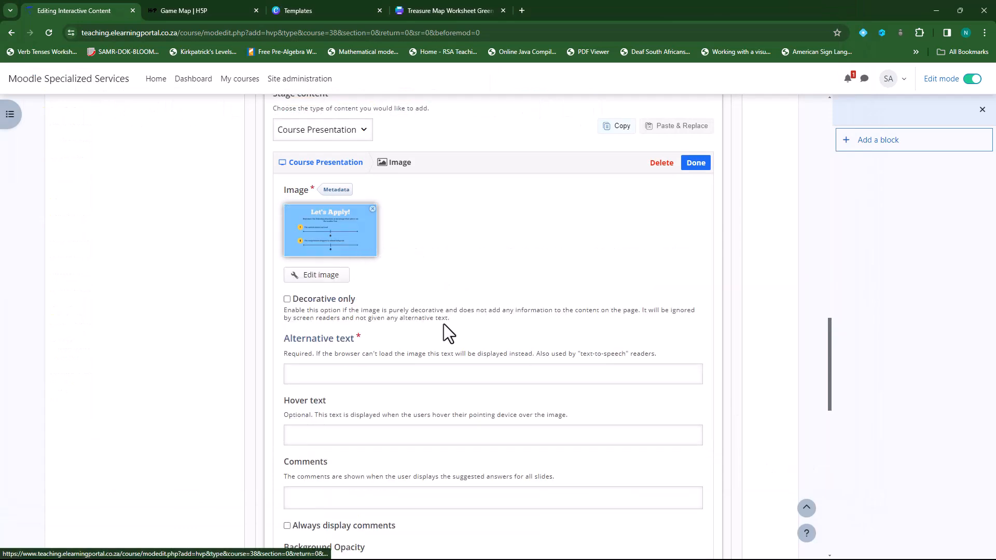
Step: Copy the stage label Integers Content into the slide image's alternative text
{"action": "left_click", "coordinate": [404, 374]}
{"action": "scroll", "coordinate": [404, 374], "scroll_direction": "up", "scroll_amount": 9}
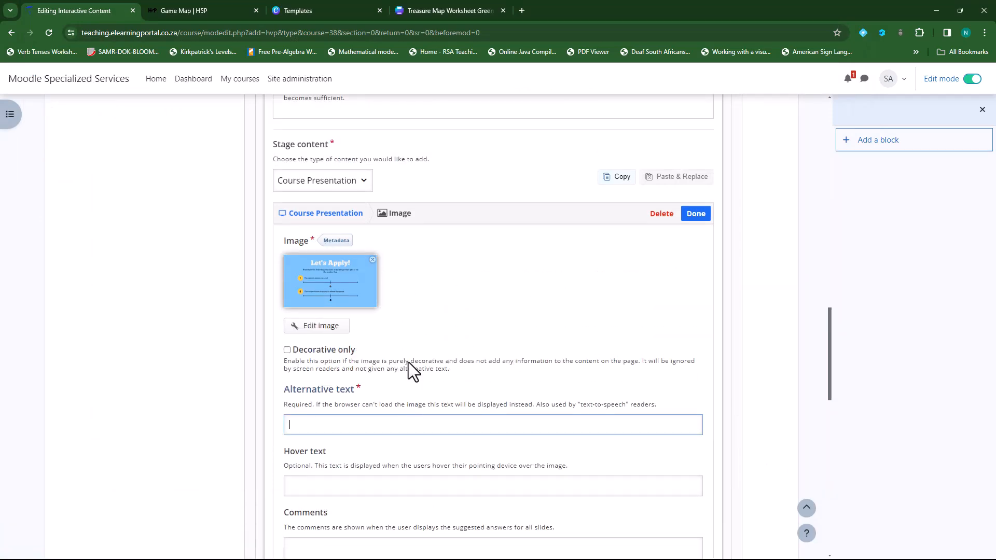
{"action": "left_click_drag", "start_coordinate": [356, 309], "coordinate": [267, 306]}
{"action": "key", "text": "ctrl+c"}
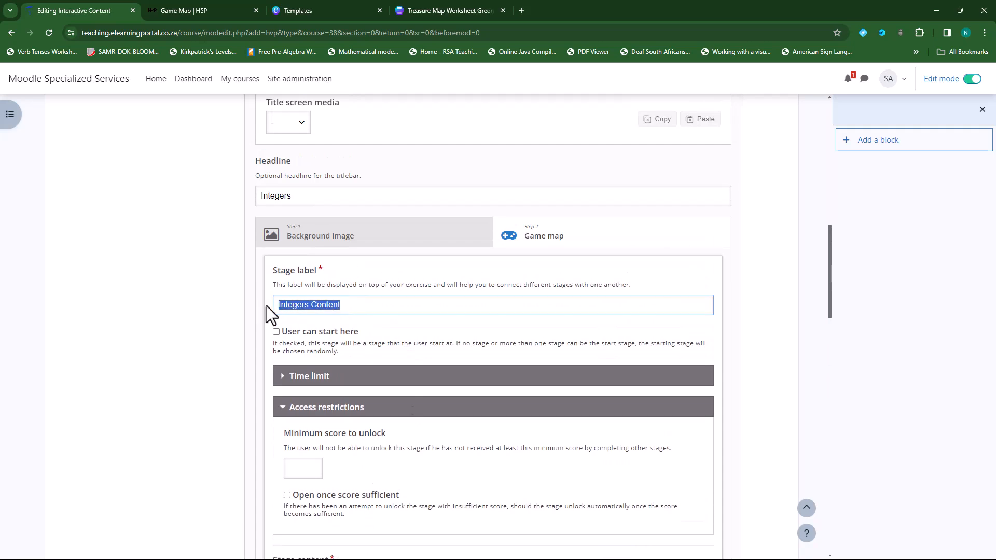
{"action": "scroll", "coordinate": [433, 422], "scroll_direction": "down", "scroll_amount": 11}
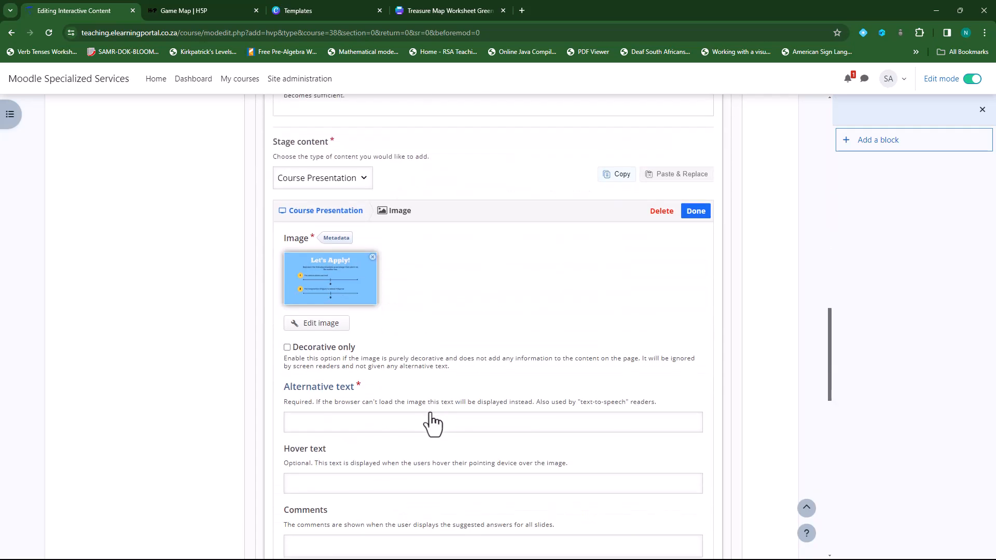
{"action": "left_click", "coordinate": [319, 270]}
{"action": "key", "text": "ctrl+v"}
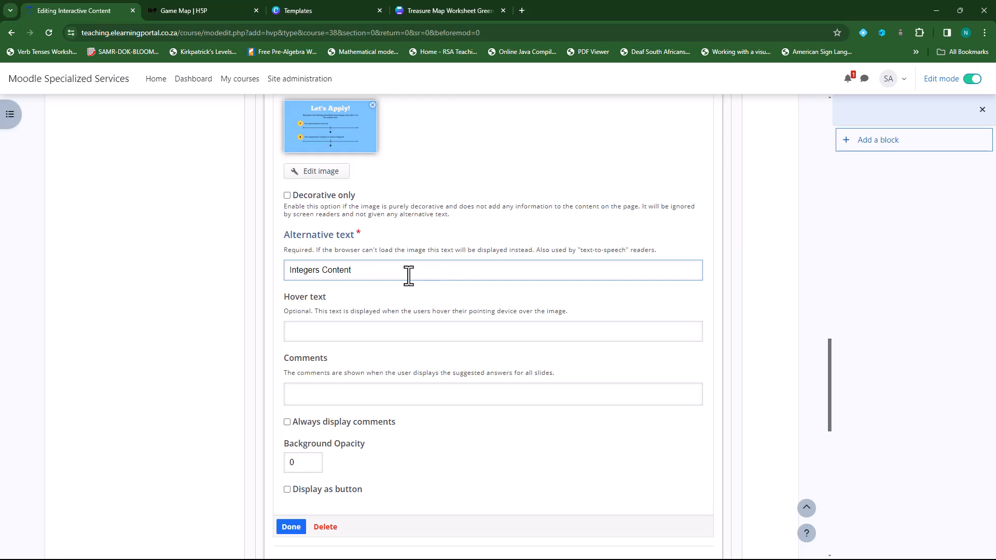
Step: Place the Let's Apply! image on the slide and enlarge it to the slide's full height
{"action": "scroll", "coordinate": [396, 400], "scroll_direction": "down", "scroll_amount": 2}
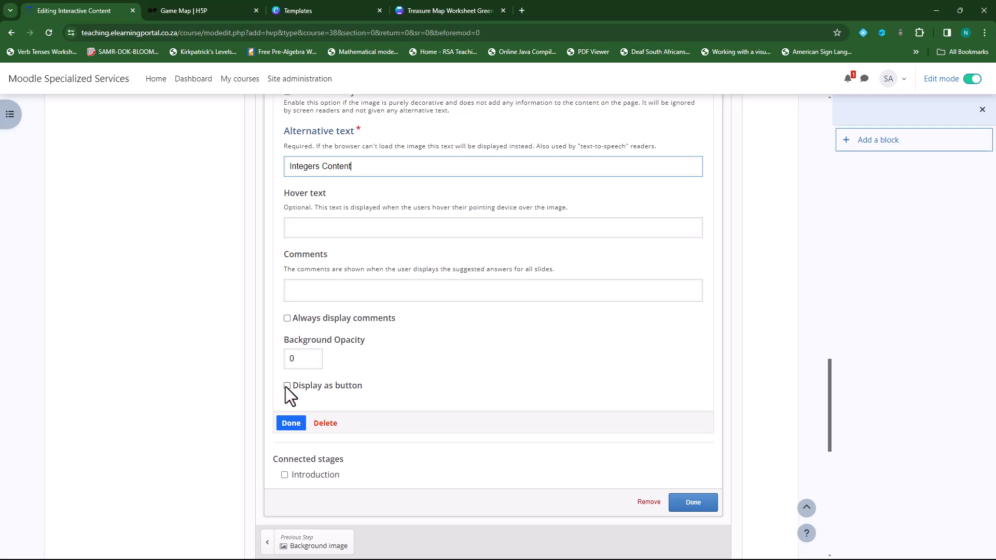
{"action": "scroll", "coordinate": [412, 388], "scroll_direction": "up", "scroll_amount": 7}
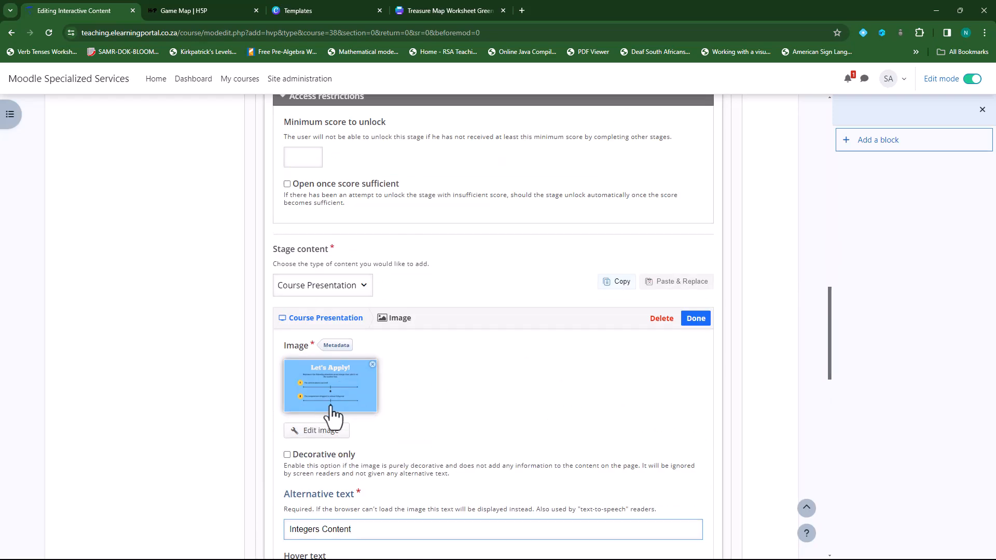
{"action": "scroll", "coordinate": [411, 427], "scroll_direction": "down", "scroll_amount": 5}
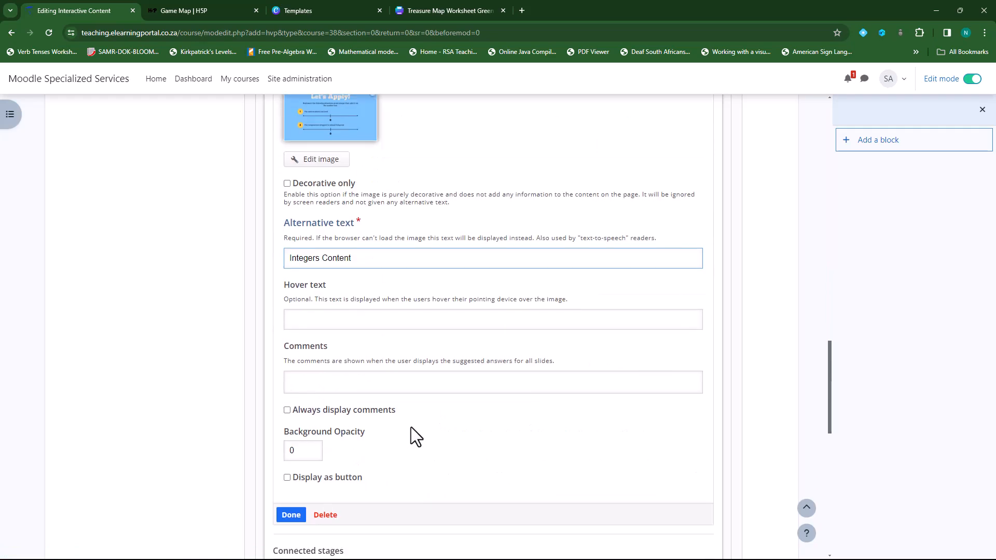
{"action": "scroll", "coordinate": [410, 427], "scroll_direction": "down", "scroll_amount": 4}
{"action": "left_click", "coordinate": [291, 323]}
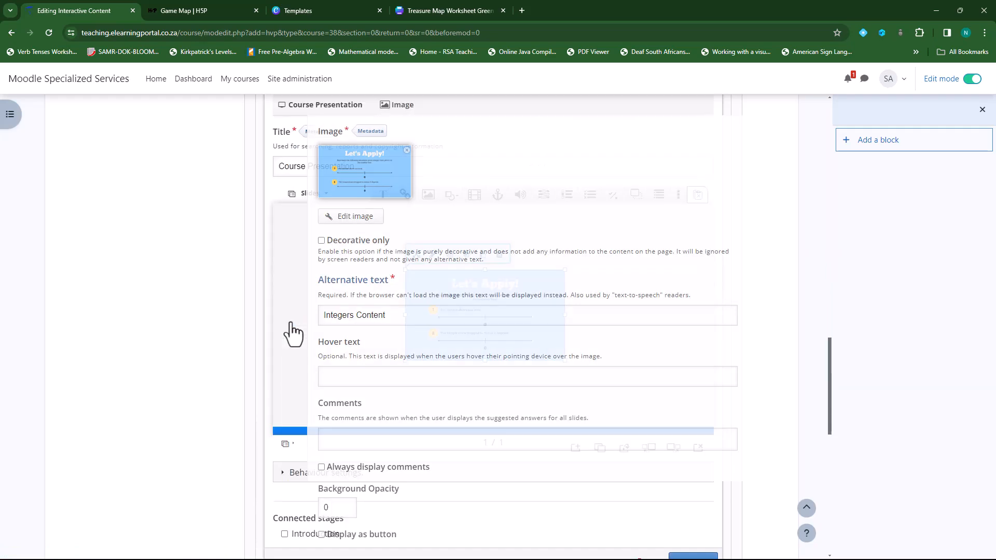
{"action": "left_click_drag", "start_coordinate": [405, 360], "coordinate": [291, 404]}
{"action": "left_click_drag", "start_coordinate": [566, 272], "coordinate": [682, 207]}
{"action": "left_click_drag", "start_coordinate": [643, 272], "coordinate": [642, 278]}
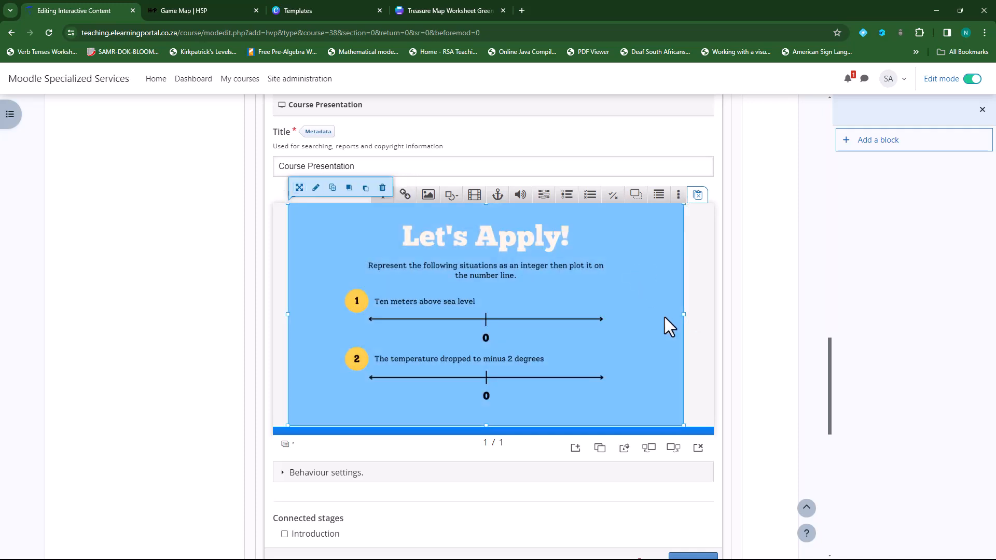
{"action": "left_click", "coordinate": [689, 336]}
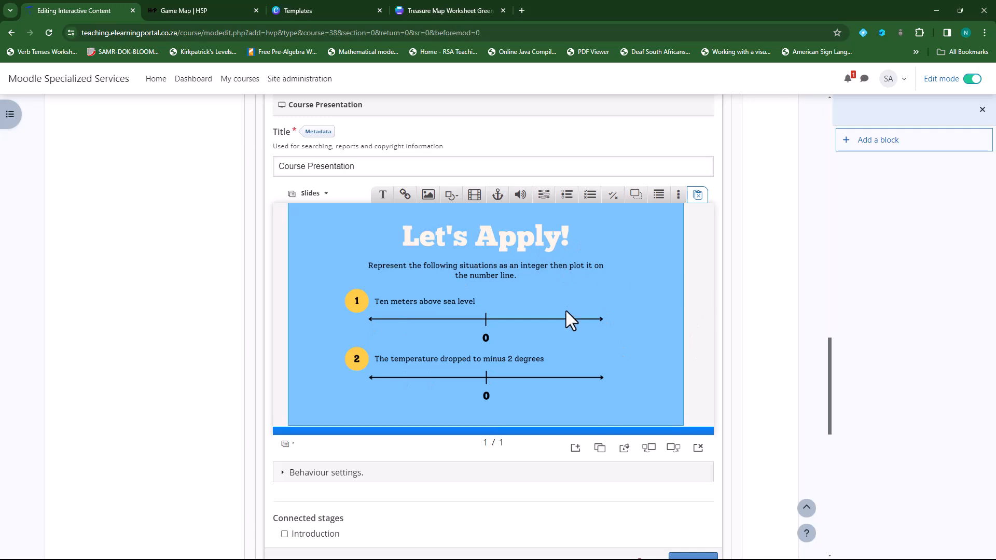
Step: Delete the Let's Apply! image from the slide and confirm the removal
{"action": "left_click", "coordinate": [587, 295]}
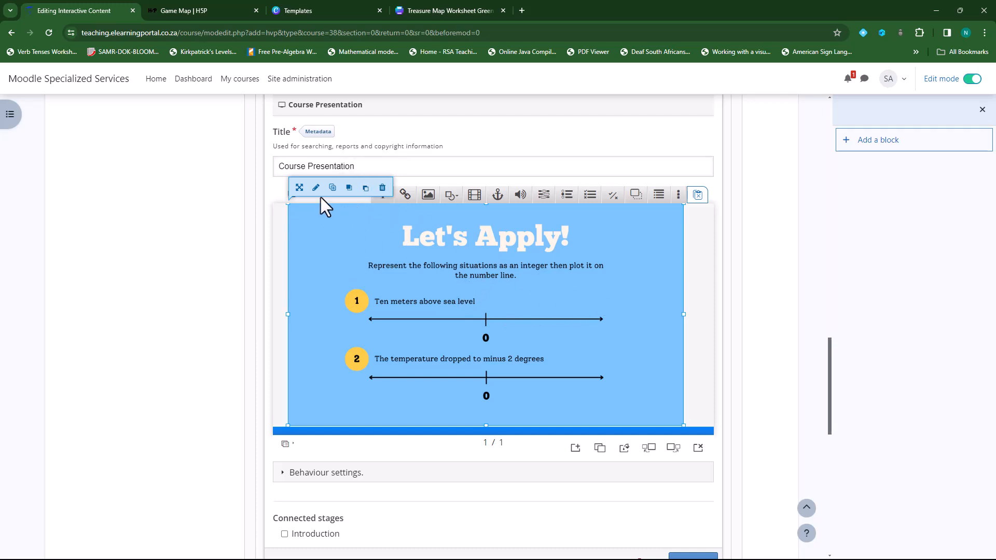
{"action": "left_click", "coordinate": [383, 192]}
{"action": "left_click", "coordinate": [615, 298]}
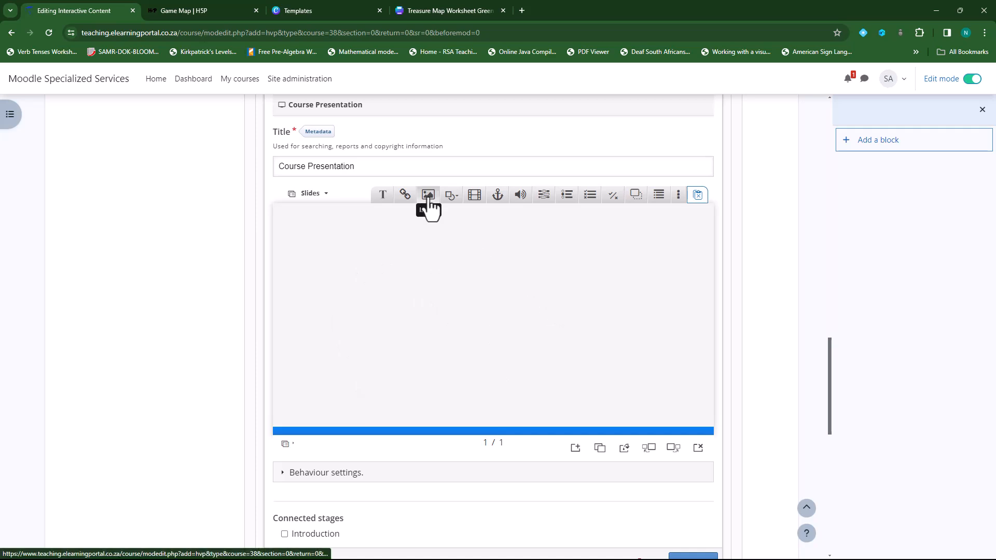
Step: Open the slide background settings for the course presentation
{"action": "left_click", "coordinate": [624, 449]}
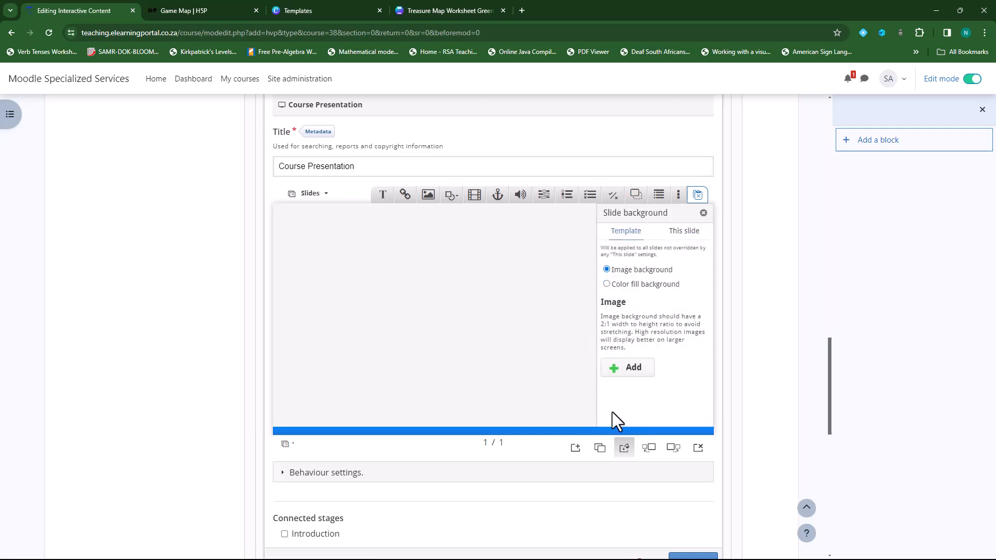
Step: Set 7.png as the template background image for all slides of the Course Presentation
{"action": "left_click", "coordinate": [607, 284]}
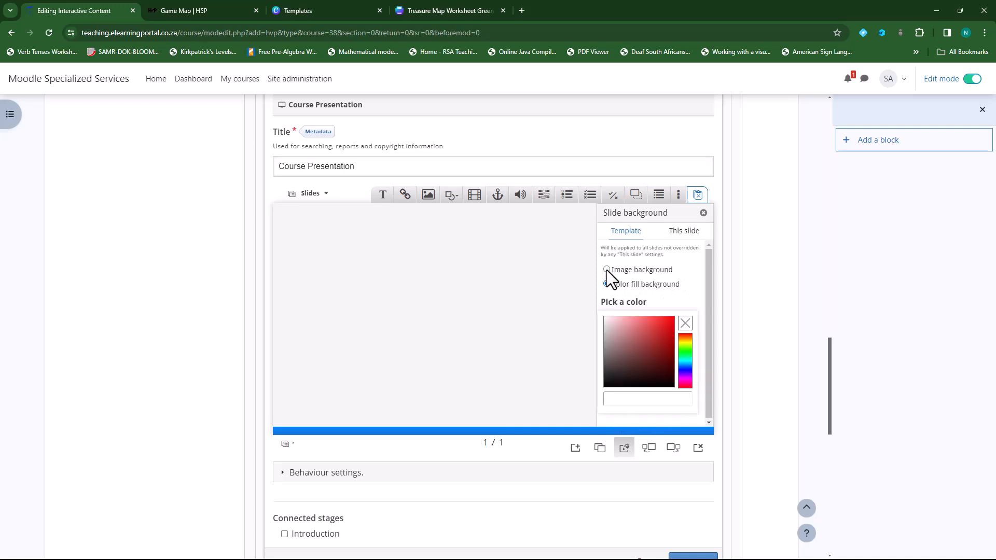
{"action": "left_click", "coordinate": [606, 269]}
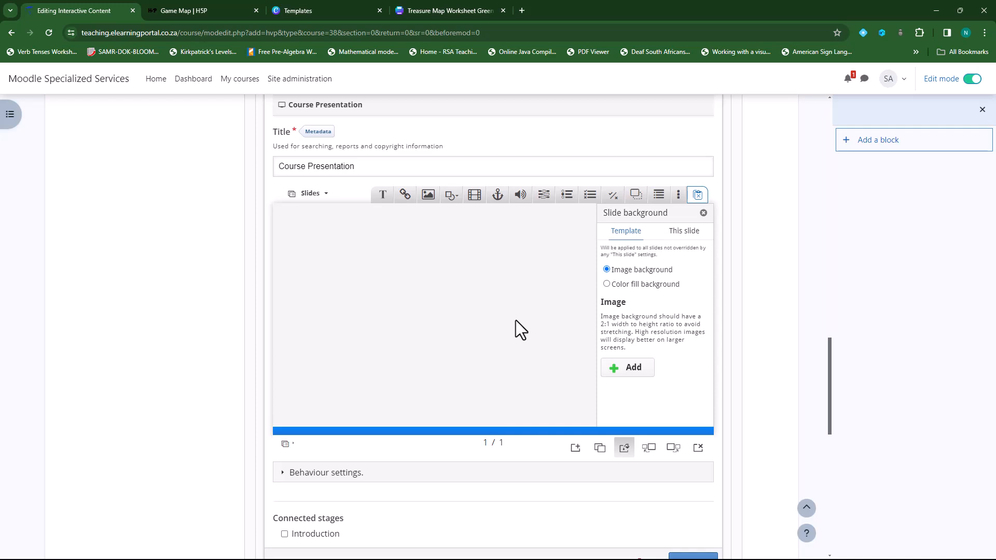
{"action": "left_click", "coordinate": [628, 370]}
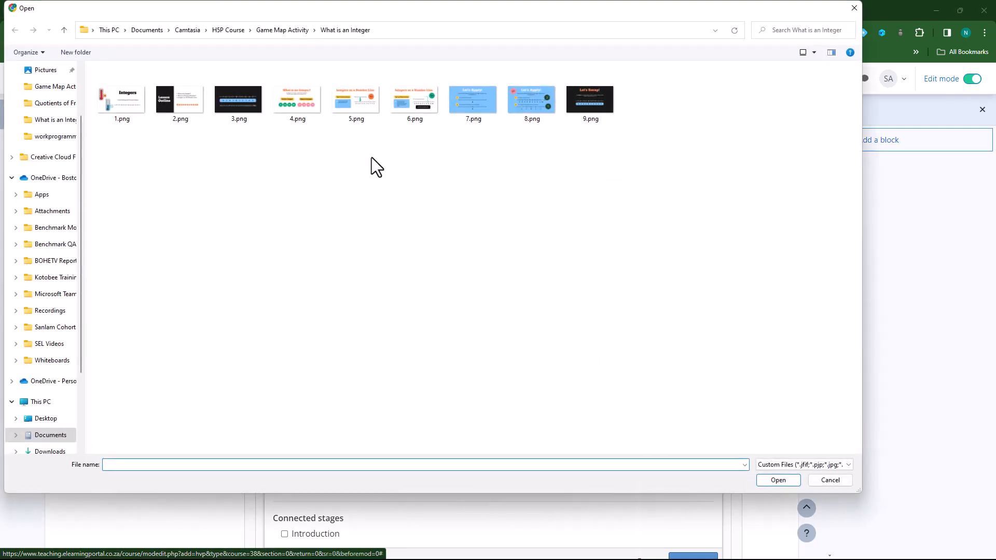
{"action": "left_click", "coordinate": [463, 114]}
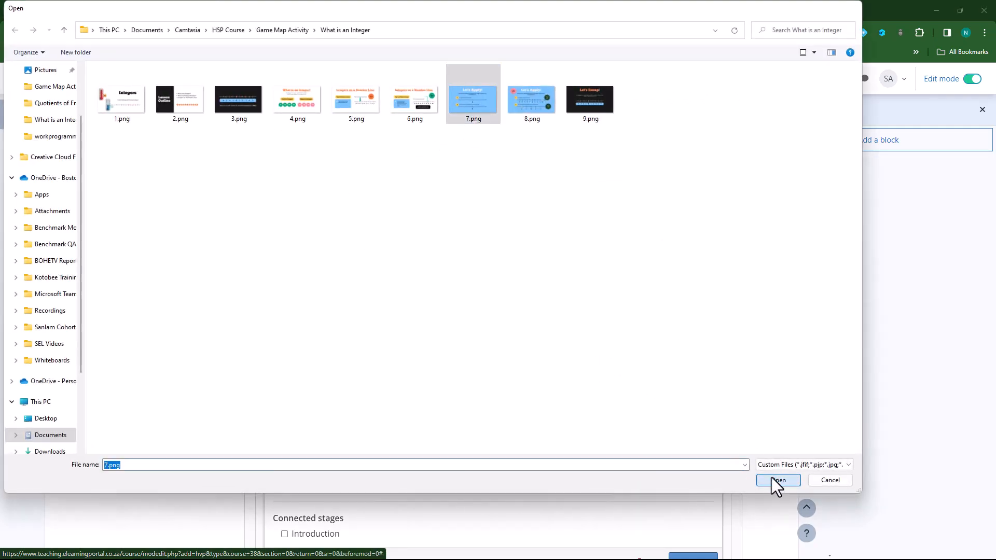
{"action": "left_click", "coordinate": [775, 480]}
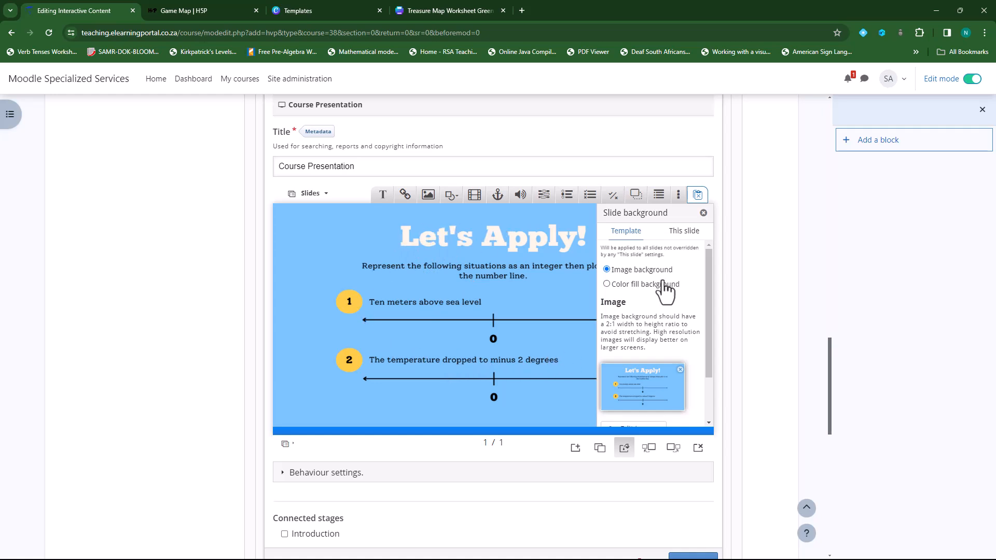
{"action": "left_click", "coordinate": [703, 214]}
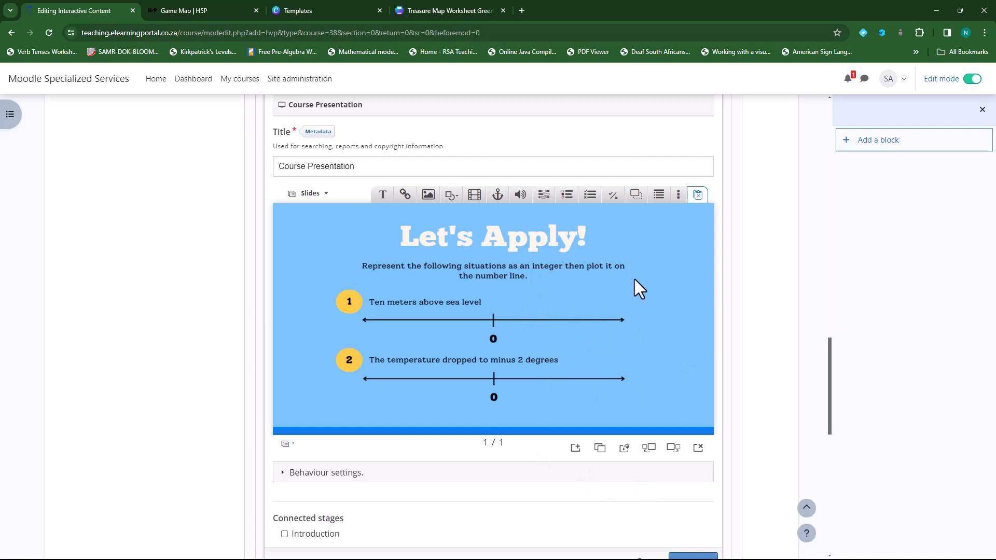
Step: Remove the image from the template slide background
{"action": "left_click", "coordinate": [624, 447]}
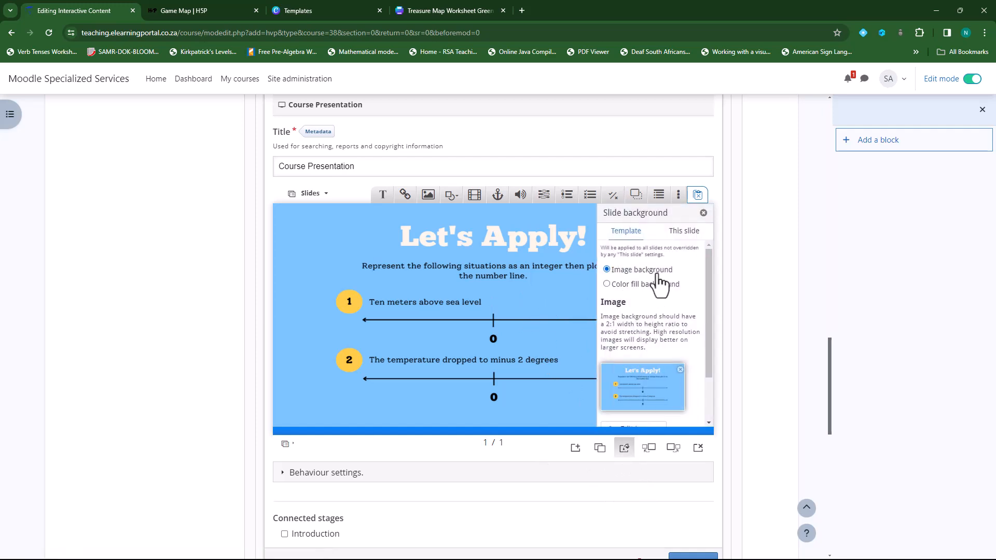
{"action": "left_click", "coordinate": [680, 370]}
{"action": "left_click", "coordinate": [585, 441]}
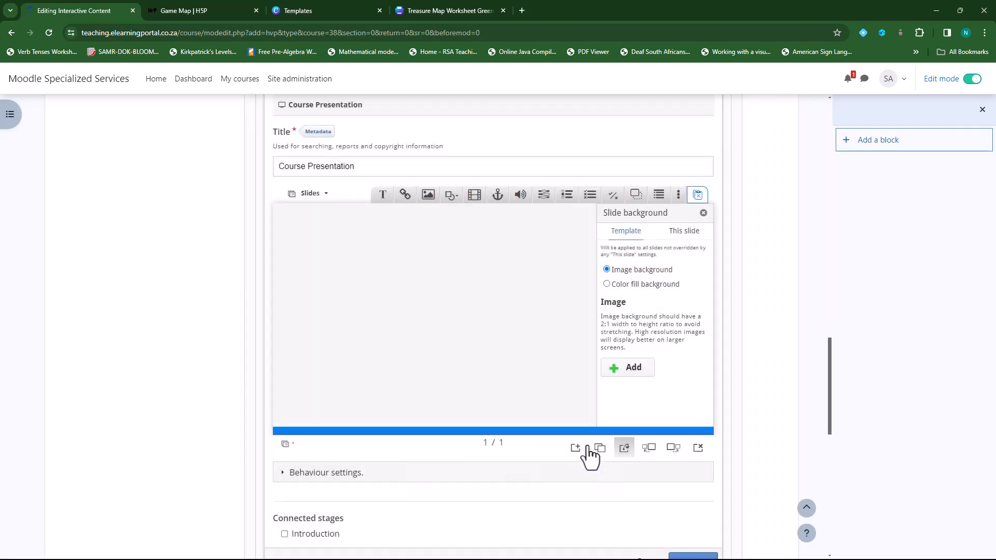
Step: Set 7.png as the background image of the first slide only
{"action": "left_click", "coordinate": [689, 234]}
{"action": "left_click", "coordinate": [650, 365]}
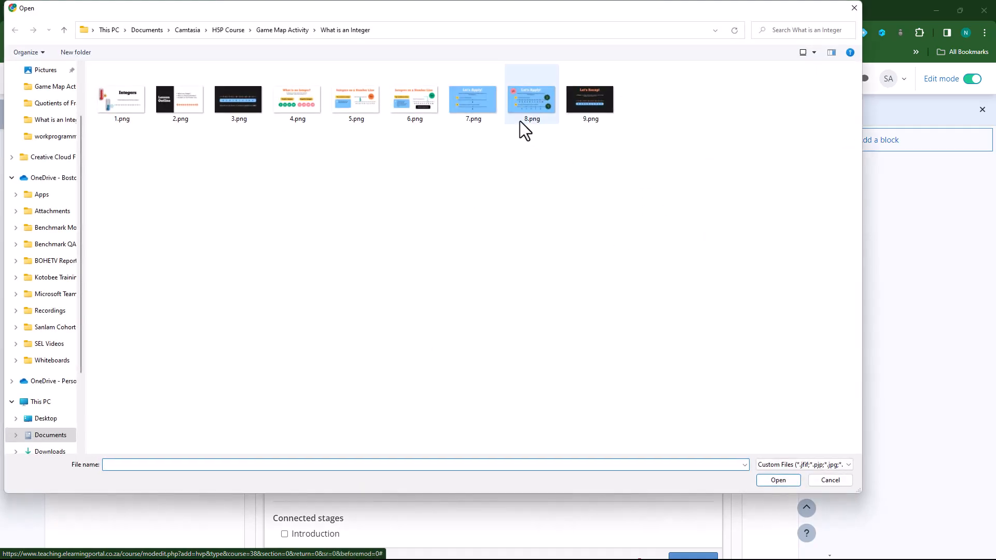
{"action": "left_click", "coordinate": [489, 110]}
{"action": "left_click", "coordinate": [778, 480]}
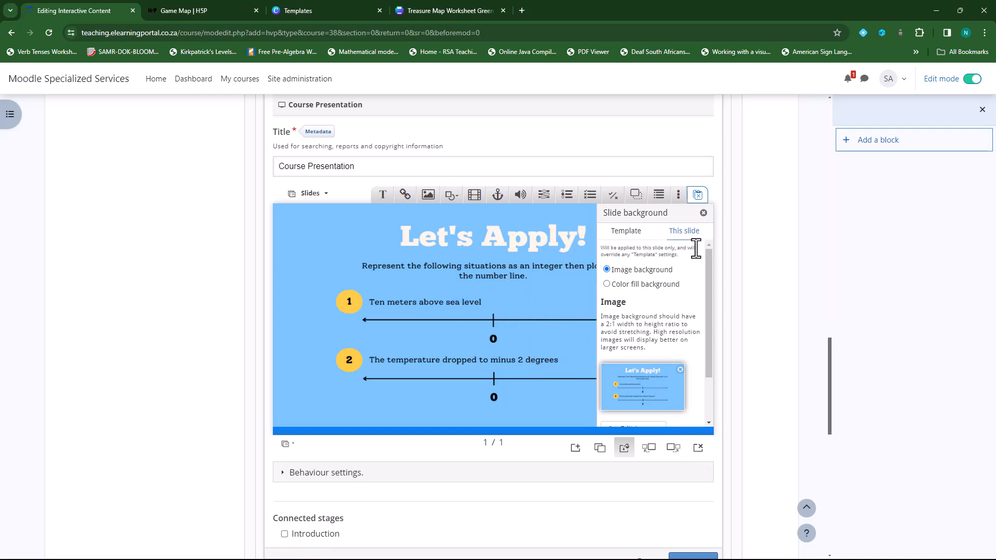
{"action": "left_click", "coordinate": [703, 214]}
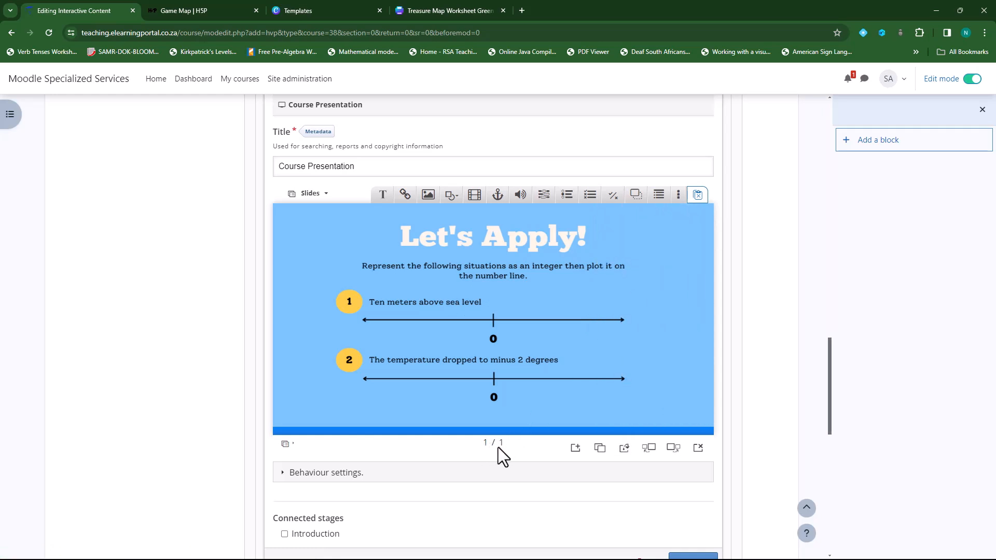
Step: Add a second slide and set 8.png as the background image for that slide only
{"action": "left_click", "coordinate": [576, 449]}
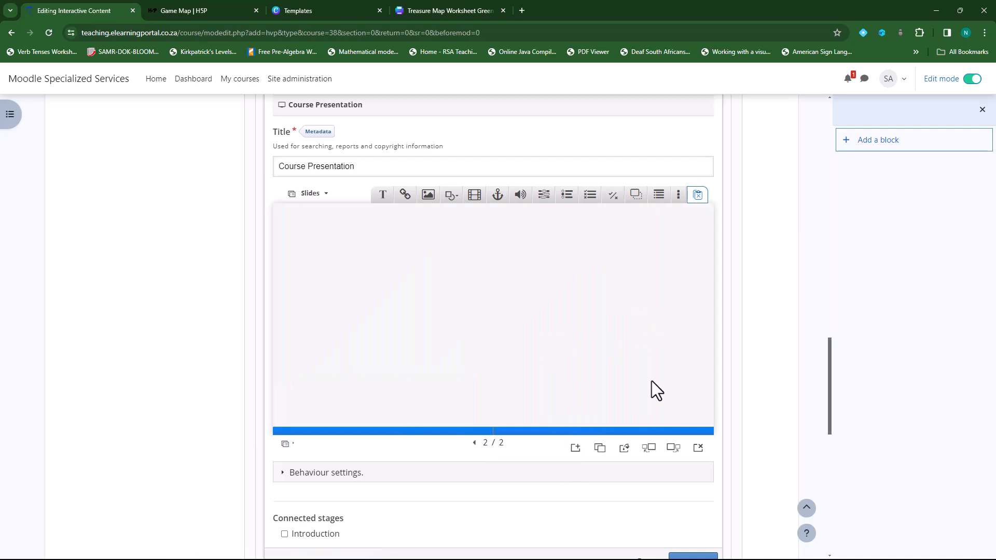
{"action": "left_click", "coordinate": [623, 449]}
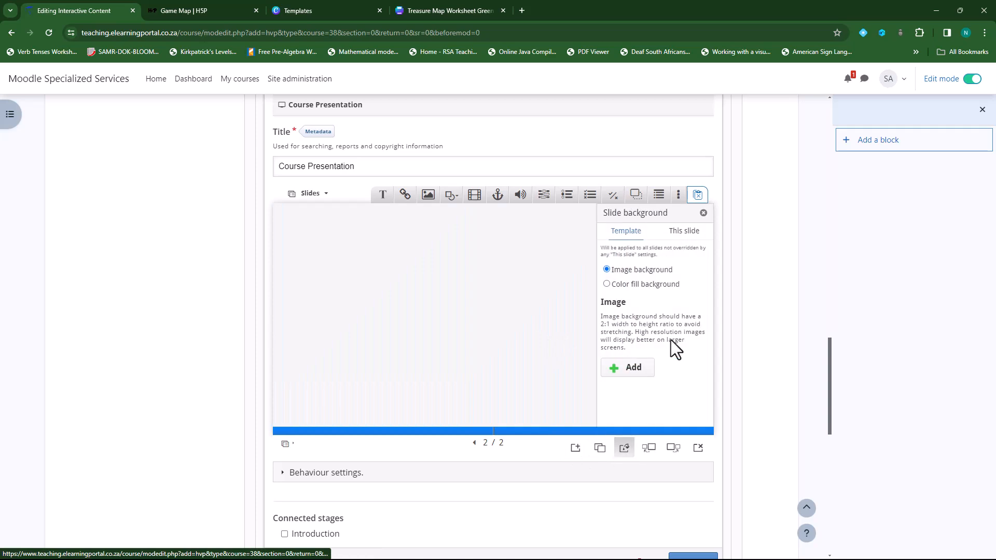
{"action": "left_click", "coordinate": [686, 235]}
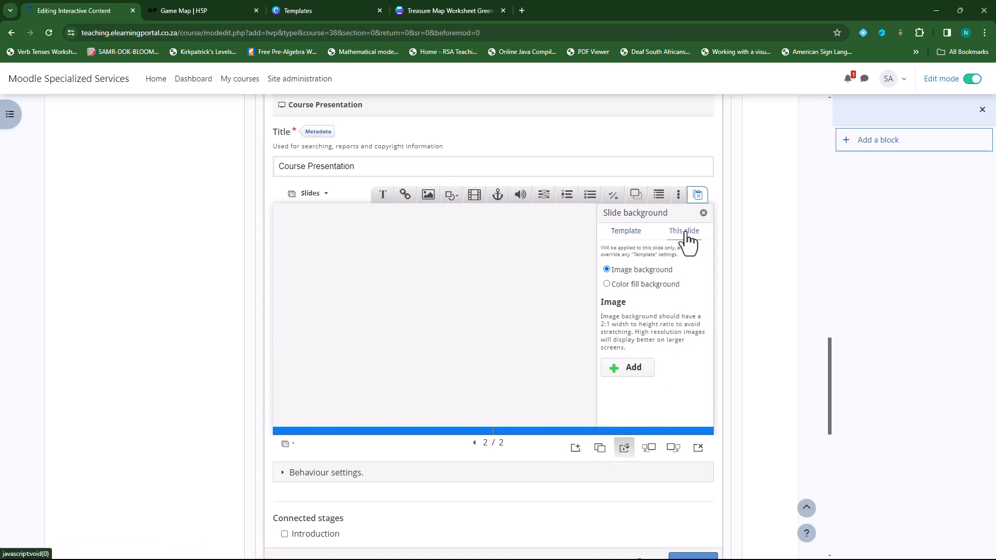
{"action": "left_click", "coordinate": [638, 372]}
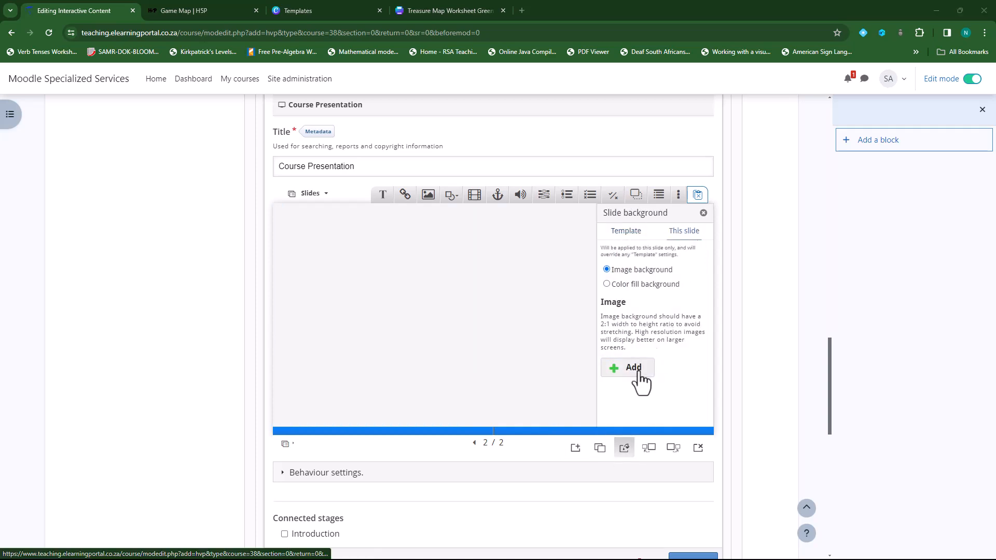
{"action": "left_click", "coordinate": [538, 106]}
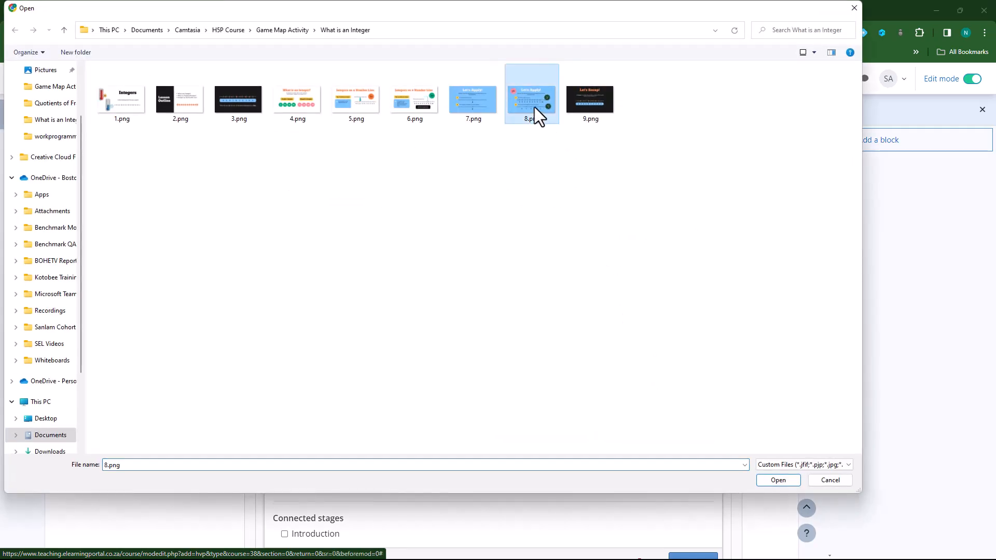
{"action": "left_click", "coordinate": [776, 480]}
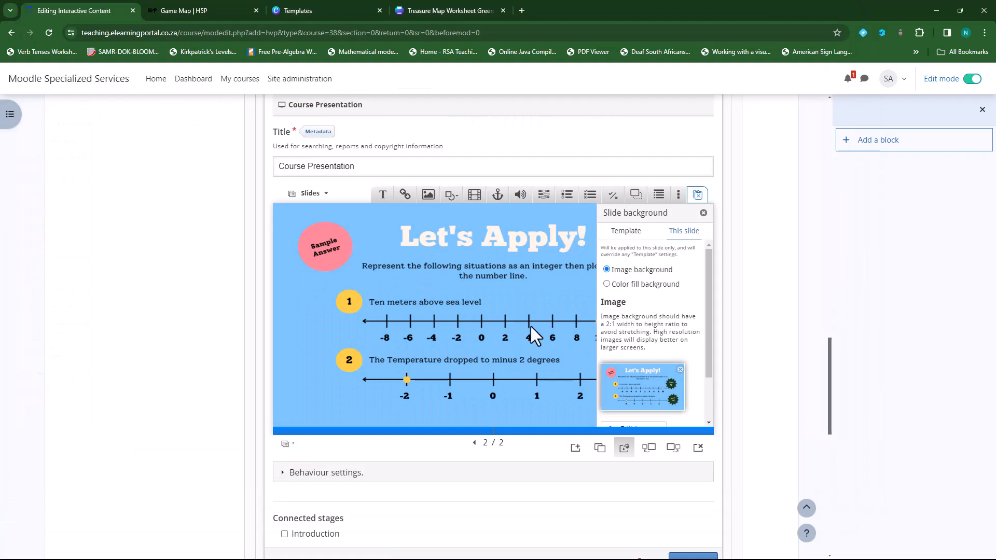
{"action": "left_click", "coordinate": [703, 213]}
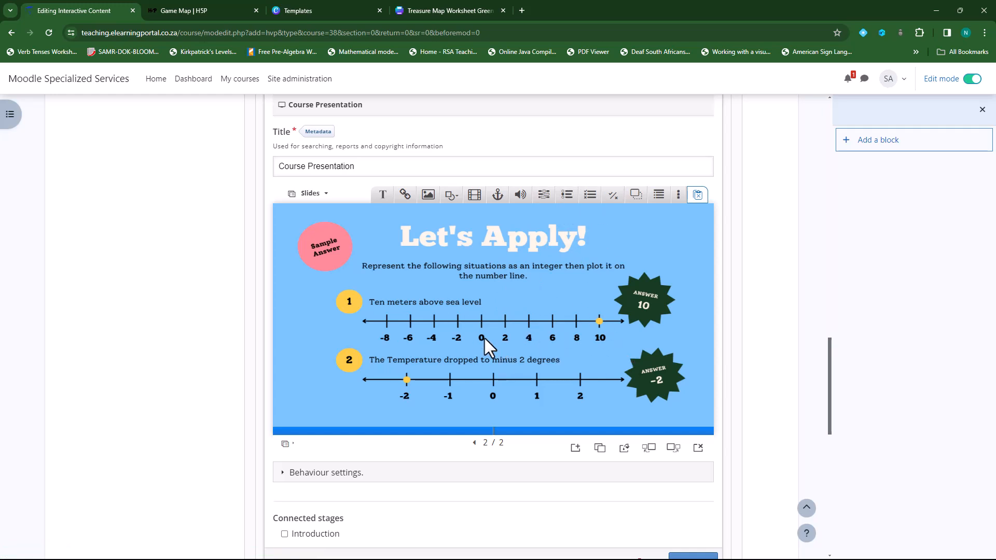
Step: Review the presentation's behaviour settings, including the Show Solution override options, and finish editing the Course Presentation stage
{"action": "scroll", "coordinate": [467, 336], "scroll_direction": "down", "scroll_amount": 3}
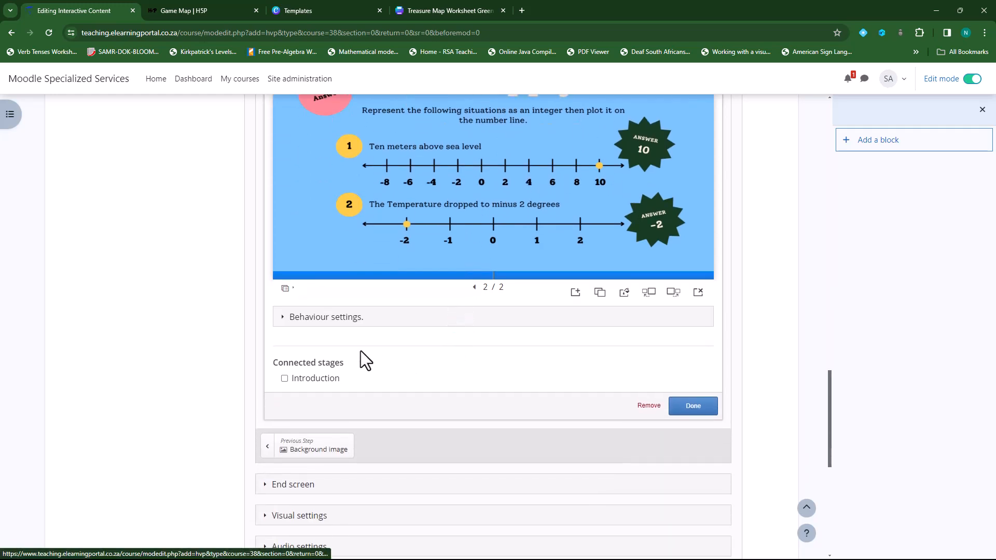
{"action": "left_click", "coordinate": [282, 318]}
{"action": "scroll", "coordinate": [407, 369], "scroll_direction": "down", "scroll_amount": 2}
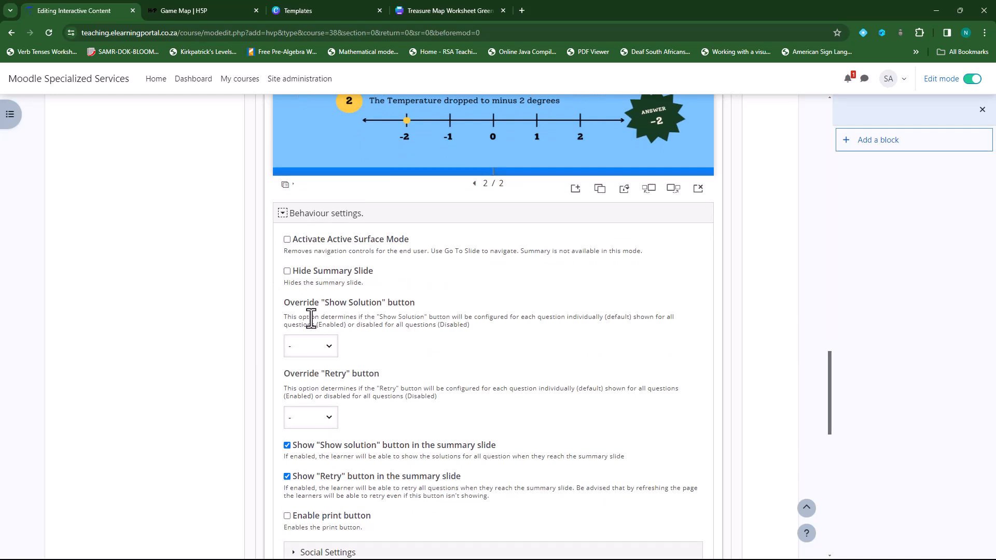
{"action": "left_click", "coordinate": [329, 344]}
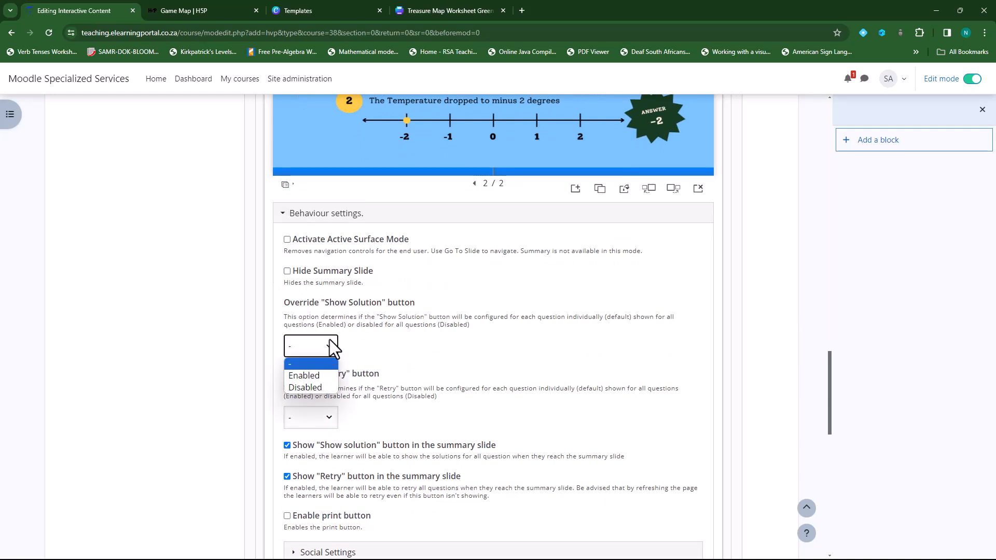
{"action": "left_click", "coordinate": [450, 342]}
{"action": "scroll", "coordinate": [451, 341], "scroll_direction": "down", "scroll_amount": 2}
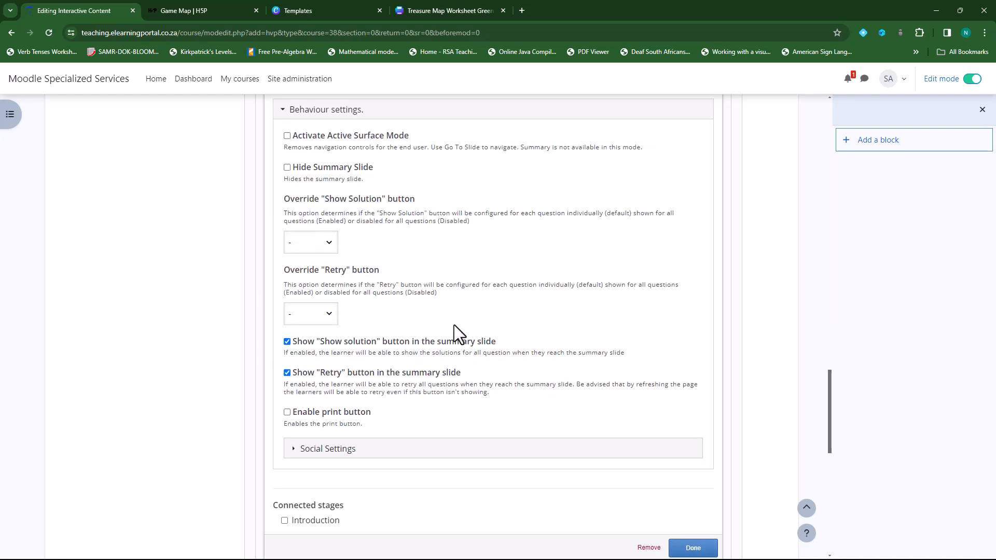
{"action": "scroll", "coordinate": [484, 332], "scroll_direction": "down", "scroll_amount": 1}
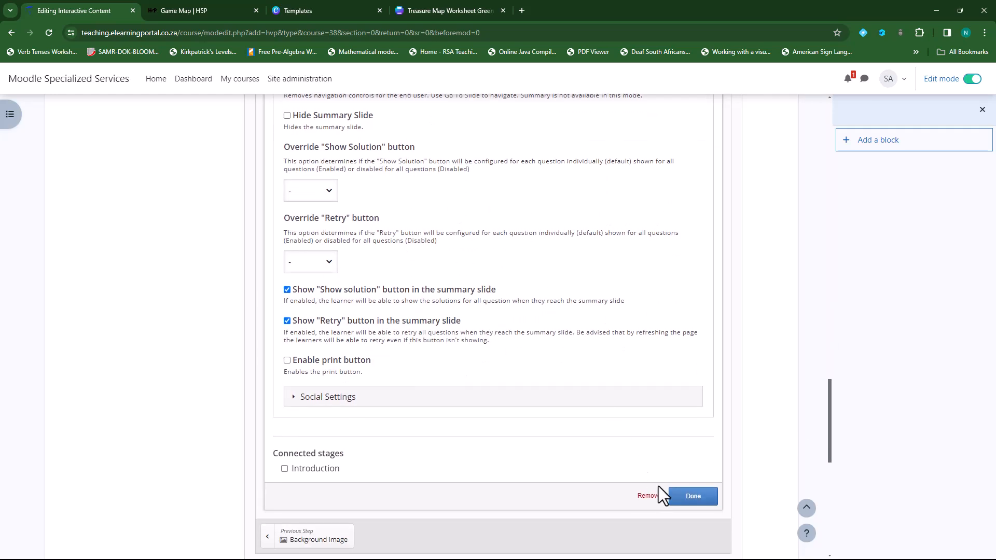
{"action": "left_click", "coordinate": [693, 497]}
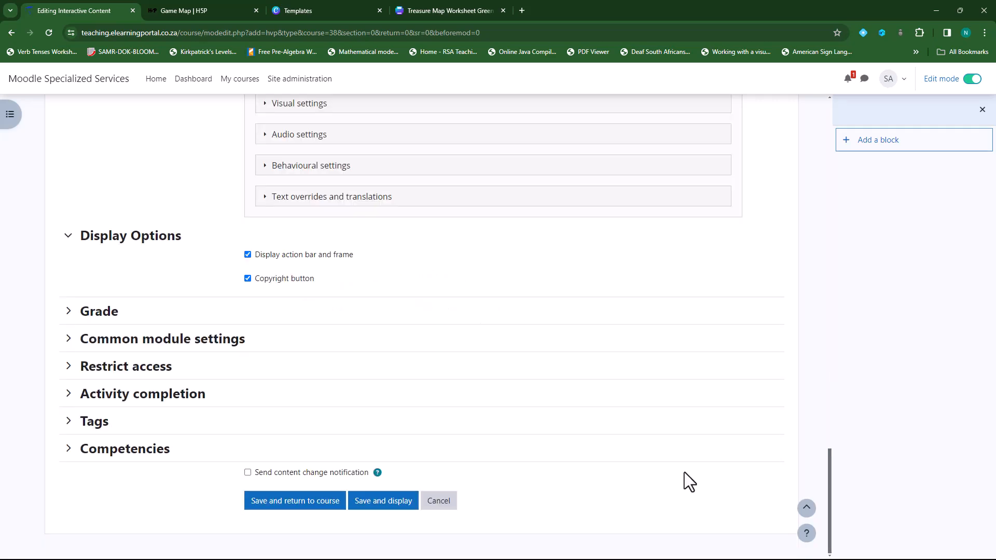
Step: Move the new stage marker onto the number 2 circle of the treasure map, at position 223, 591
{"action": "scroll", "coordinate": [462, 387], "scroll_direction": "up", "scroll_amount": 10}
{"action": "scroll", "coordinate": [539, 368], "scroll_direction": "up", "scroll_amount": 3}
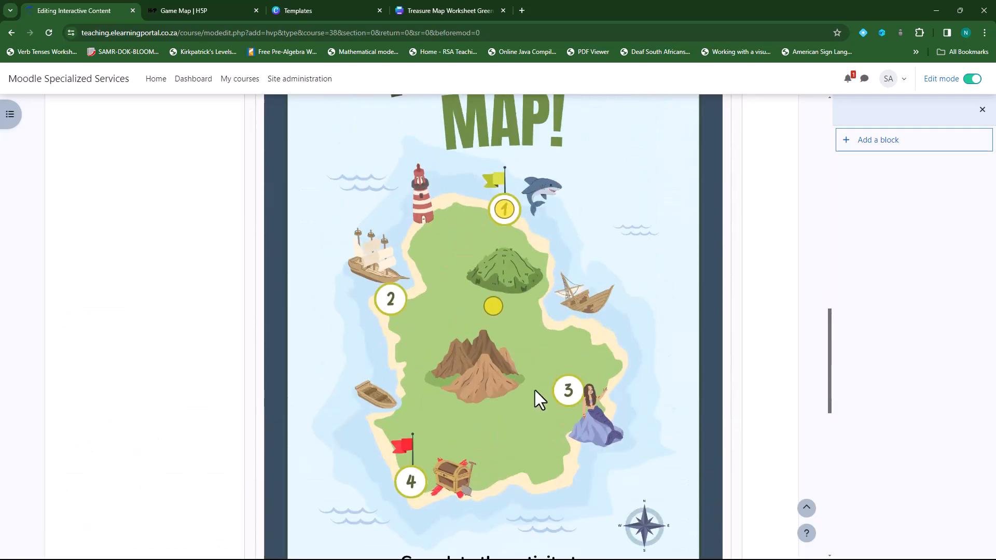
{"action": "left_click_drag", "start_coordinate": [495, 306], "coordinate": [393, 298]}
{"action": "key", "text": "Right"}
{"action": "key", "text": "Right"}
{"action": "key", "text": "Down"}
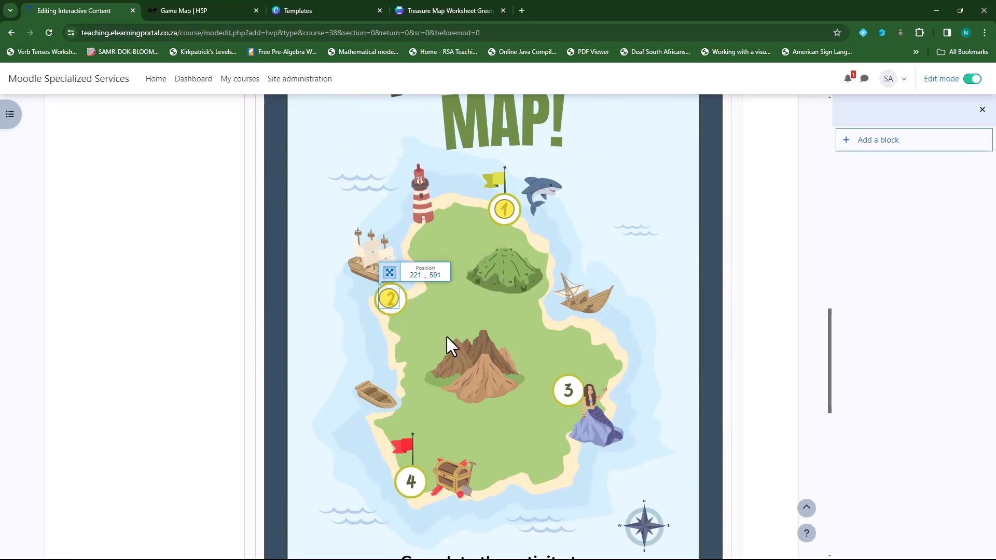
{"action": "key", "text": "Down"}
{"action": "key", "text": "Up"}
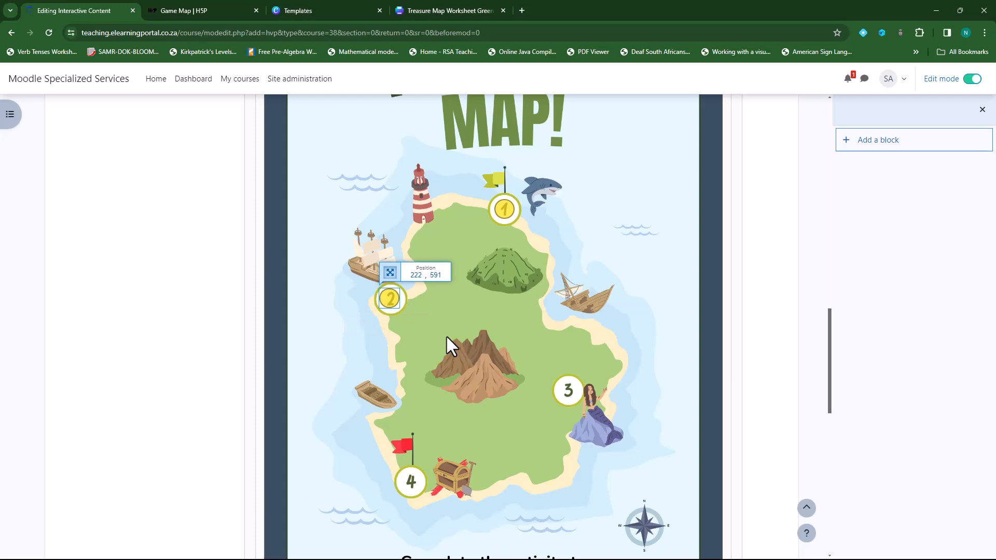
{"action": "key", "text": "Right"}
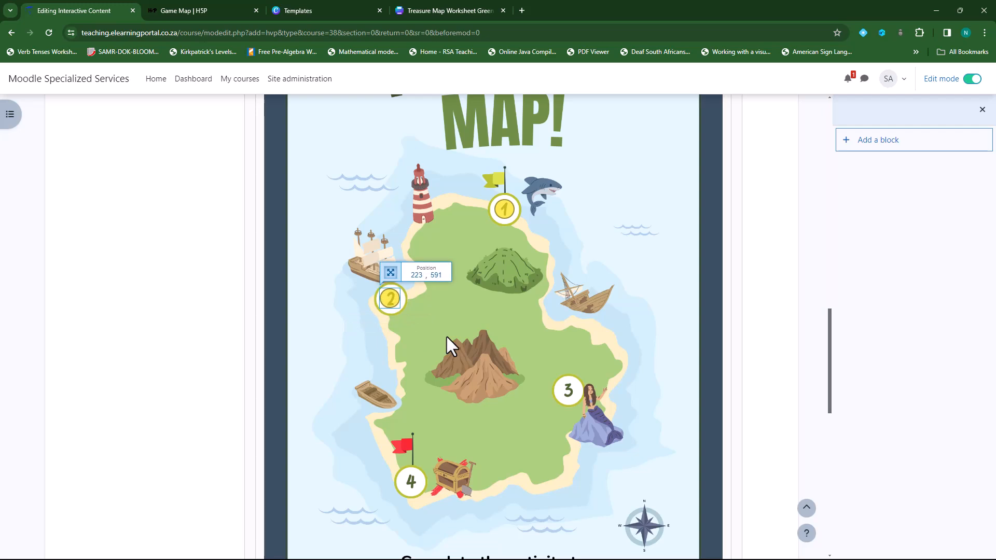
{"action": "left_click", "coordinate": [528, 326]}
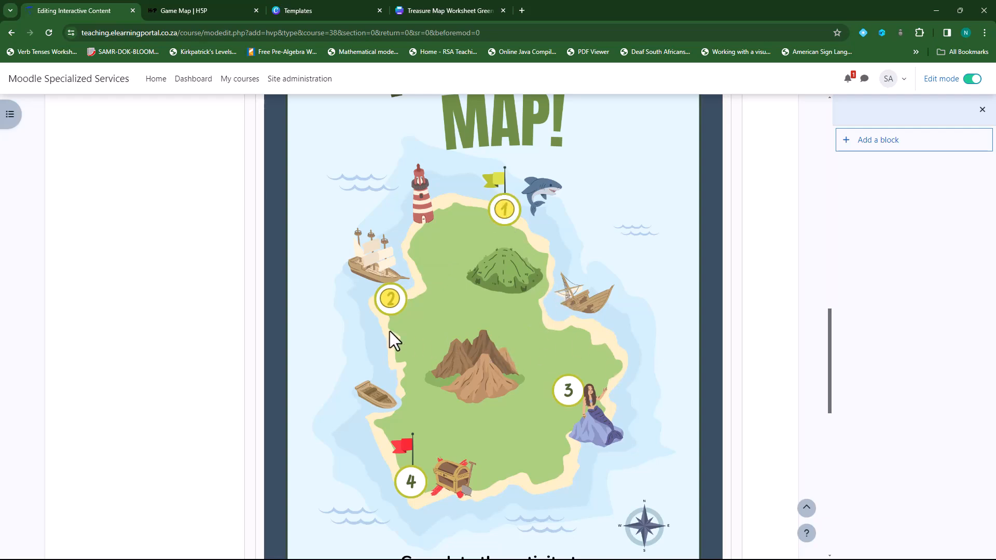
Step: Save and display the Integers activity, and dismiss both Hub registration error messages
{"action": "scroll", "coordinate": [502, 360], "scroll_direction": "up", "scroll_amount": 8}
{"action": "scroll", "coordinate": [515, 375], "scroll_direction": "down", "scroll_amount": 2}
{"action": "scroll", "coordinate": [520, 379], "scroll_direction": "down", "scroll_amount": 20}
{"action": "left_click", "coordinate": [390, 503]}
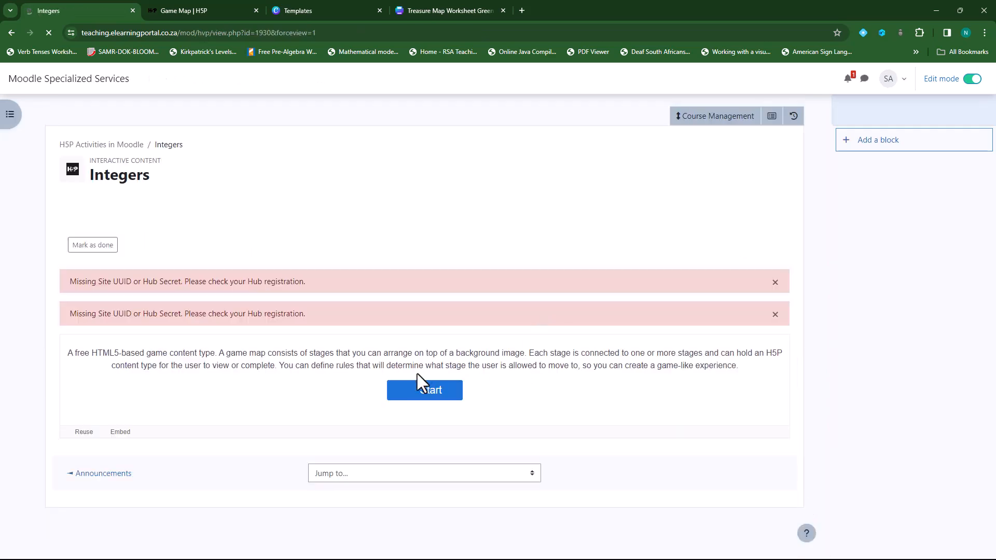
{"action": "left_click", "coordinate": [775, 284]}
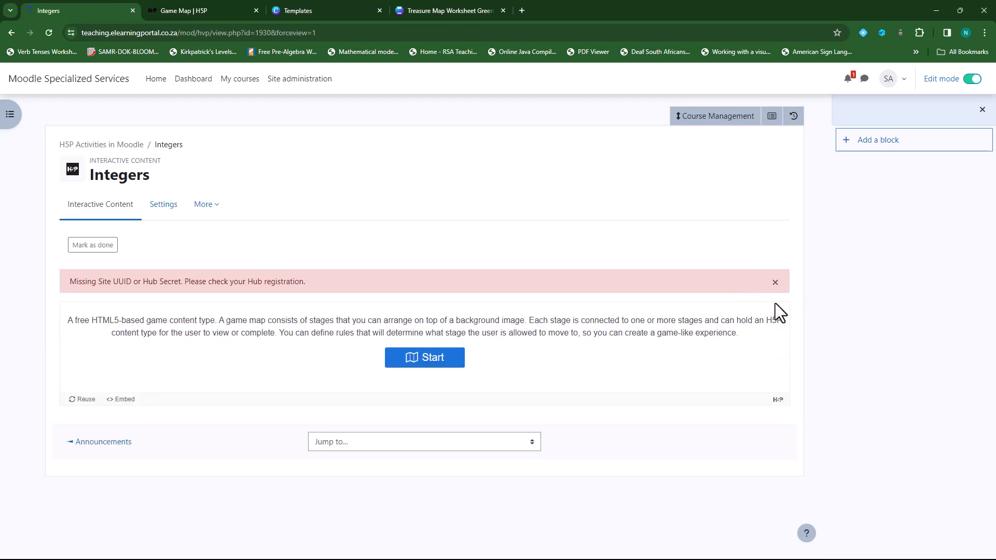
{"action": "left_click", "coordinate": [775, 284]}
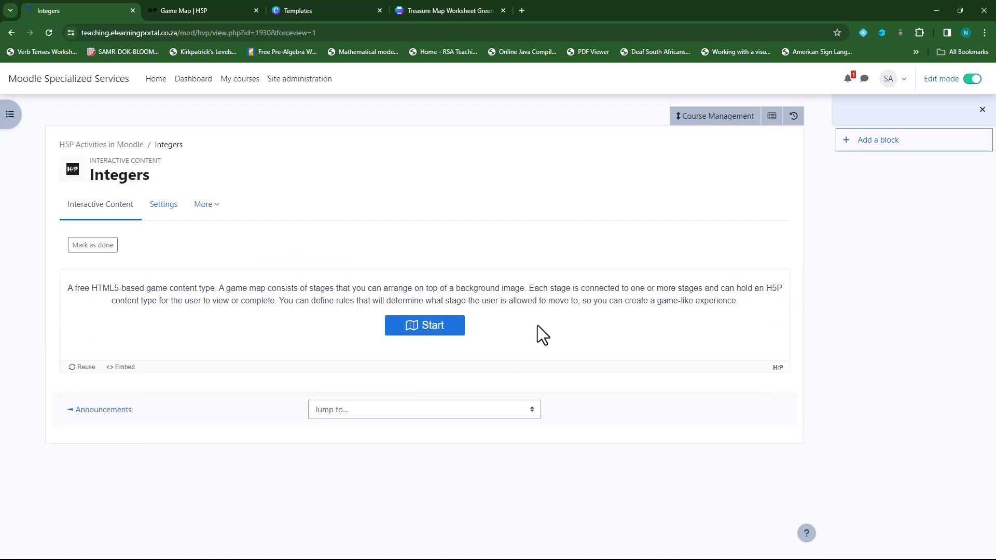
Step: Start the Integers game map and examine the stages shown at numbers 1 to 4 on the treasure map
{"action": "left_click", "coordinate": [428, 330]}
{"action": "scroll", "coordinate": [496, 371], "scroll_direction": "down", "scroll_amount": 7}
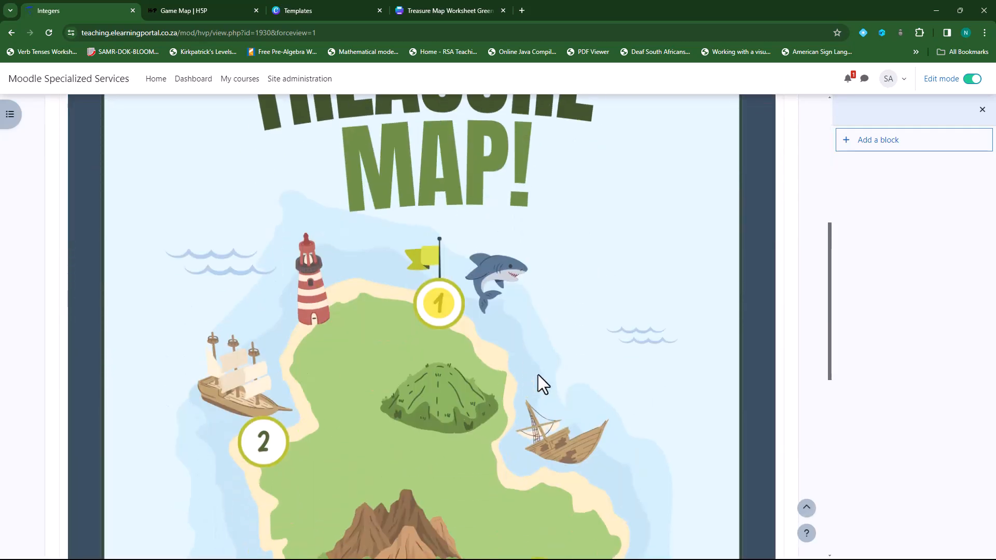
{"action": "scroll", "coordinate": [319, 415], "scroll_direction": "down", "scroll_amount": 2}
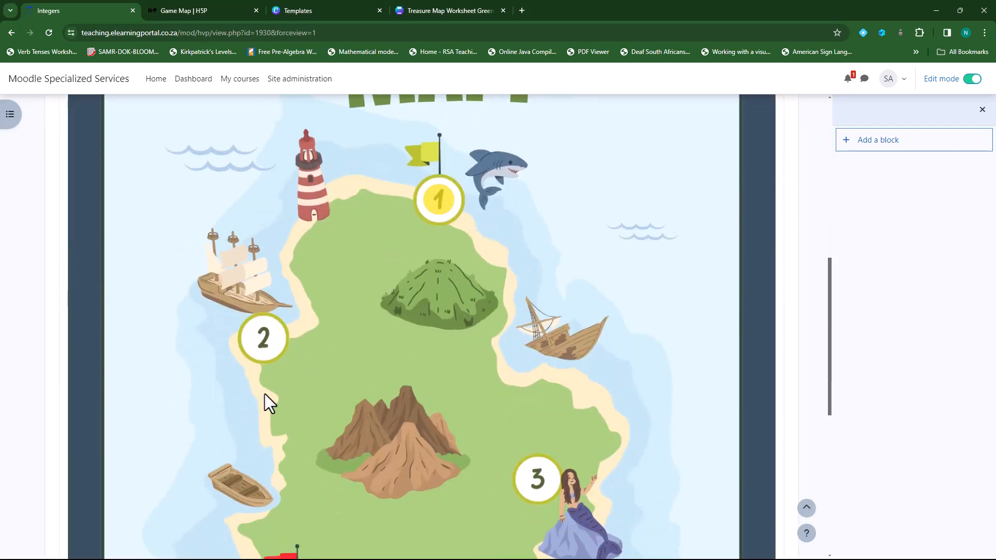
{"action": "scroll", "coordinate": [346, 393], "scroll_direction": "down", "scroll_amount": 3}
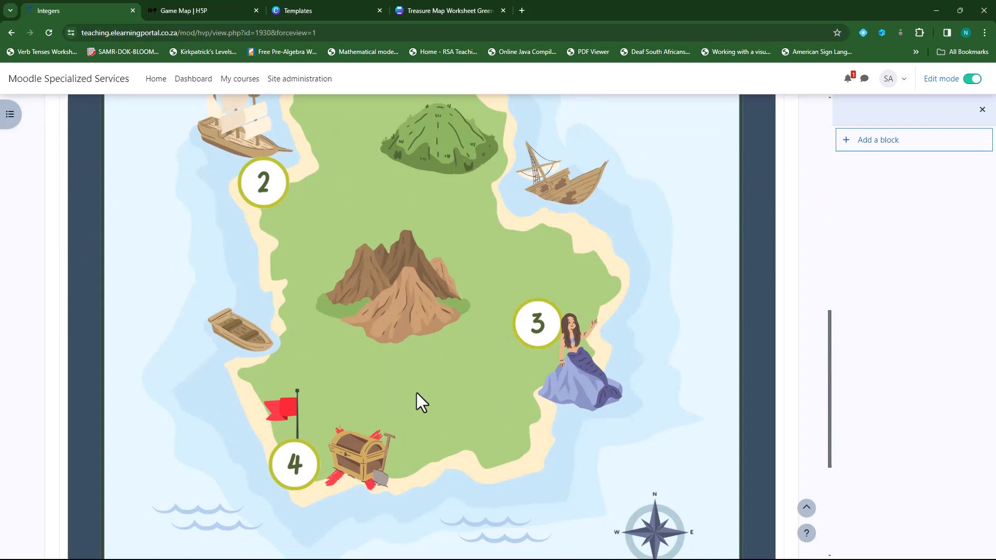
Step: Play the Introduction stage at number 1 through its slides, close it, and check the other stages on the treasure map
{"action": "scroll", "coordinate": [416, 394], "scroll_direction": "up", "scroll_amount": 7}
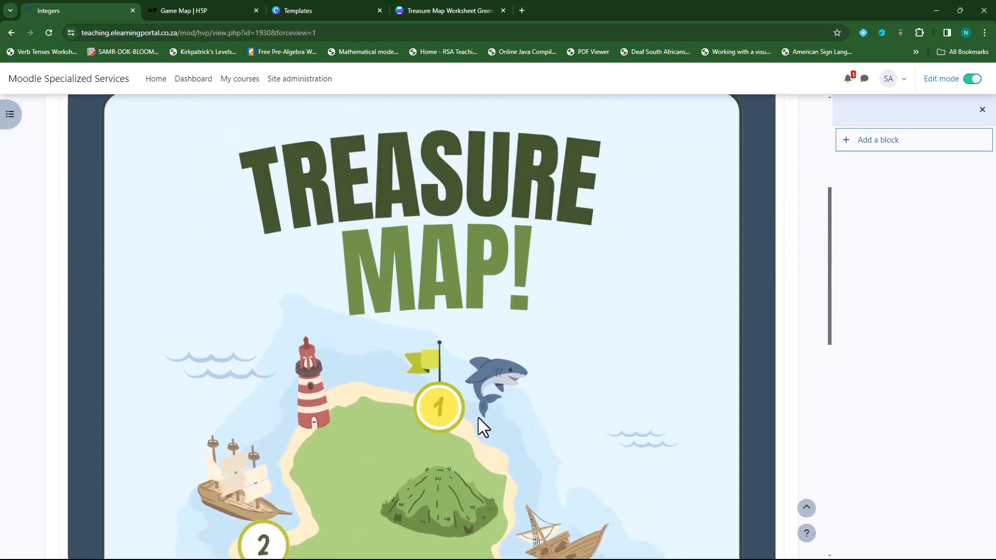
{"action": "scroll", "coordinate": [463, 425], "scroll_direction": "down", "scroll_amount": 3}
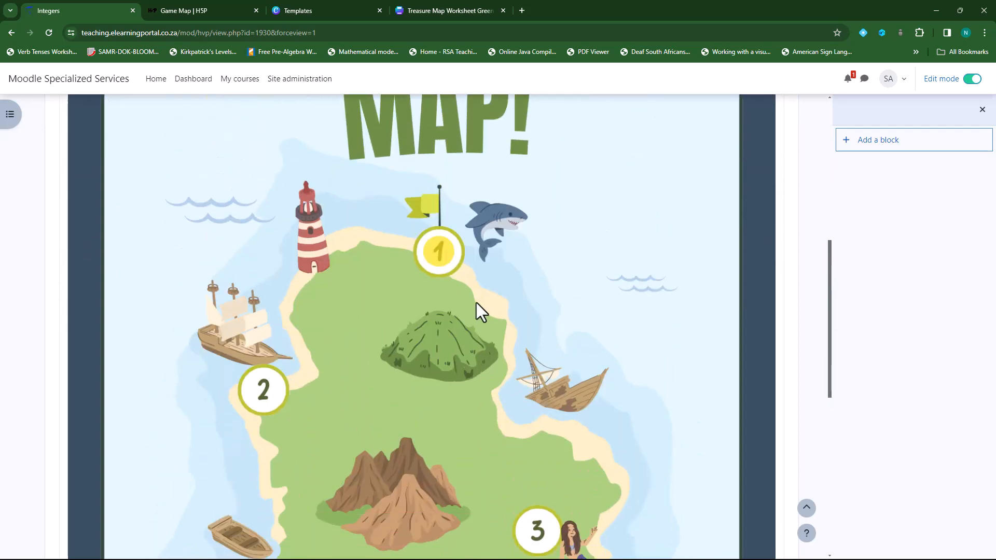
{"action": "left_click", "coordinate": [437, 259]}
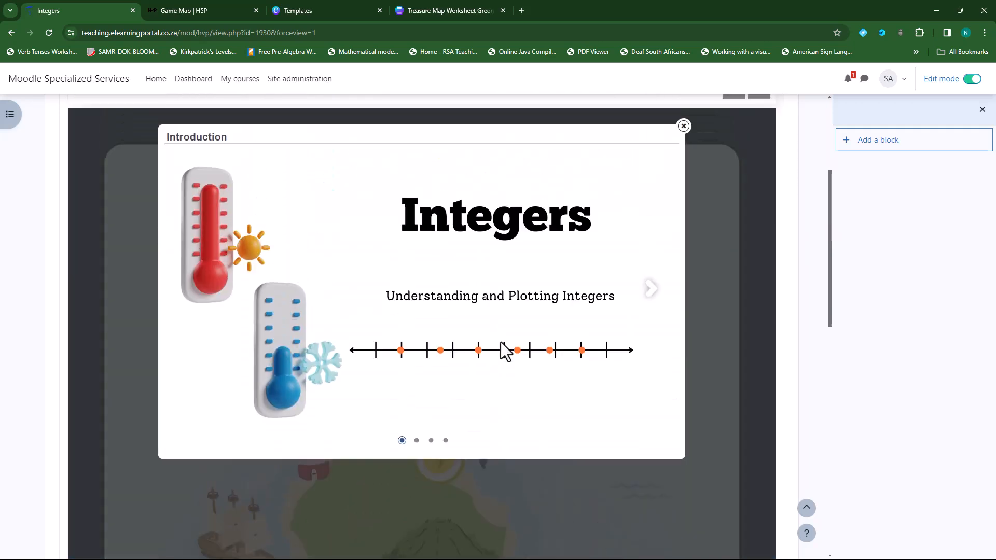
{"action": "left_click", "coordinate": [643, 293]}
{"action": "left_click", "coordinate": [650, 295]}
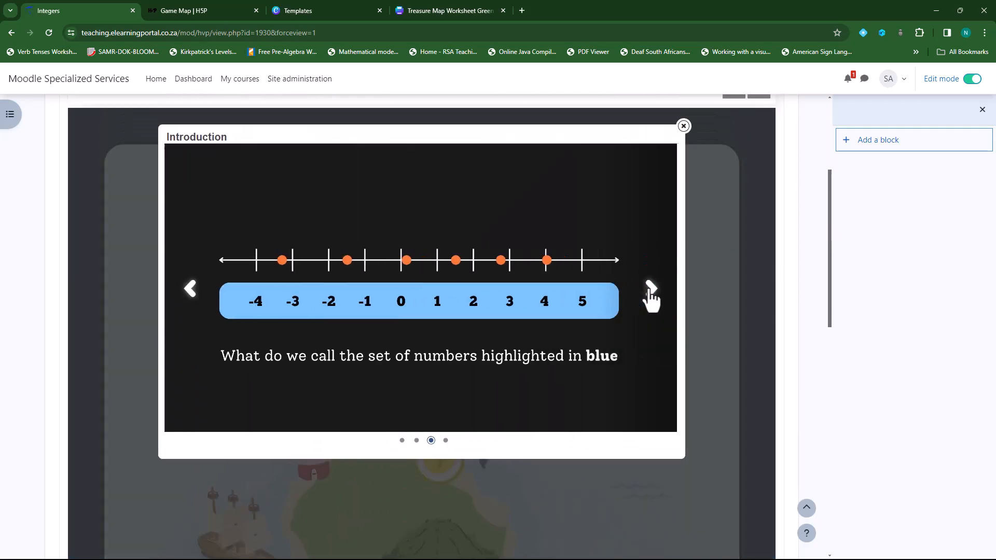
{"action": "left_click", "coordinate": [651, 295]}
{"action": "left_click", "coordinate": [683, 126]}
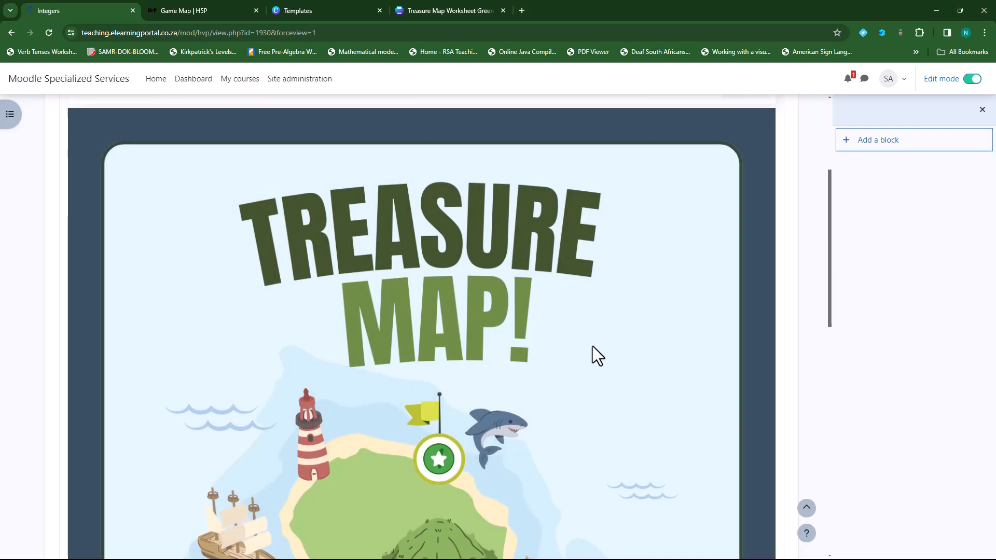
{"action": "scroll", "coordinate": [592, 347], "scroll_direction": "down", "scroll_amount": 4}
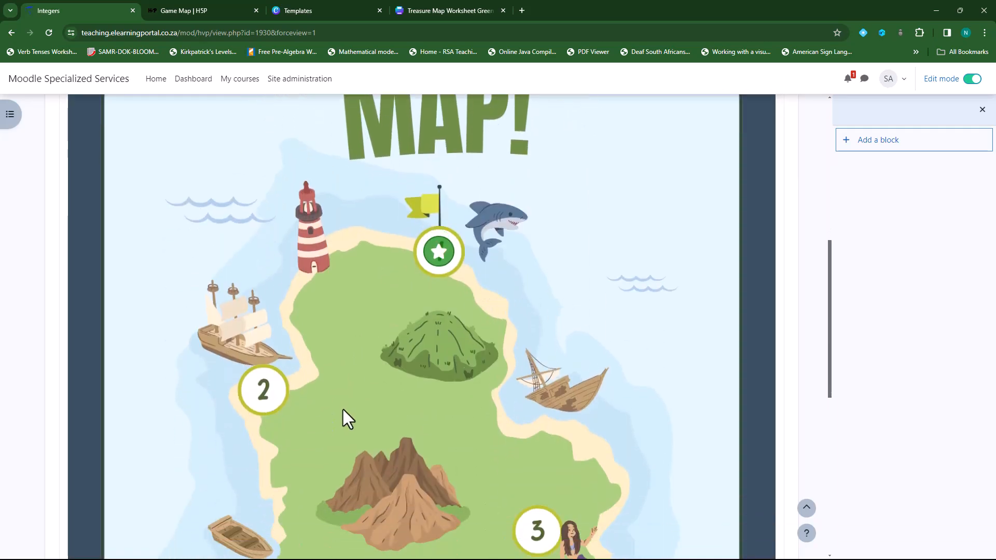
{"action": "scroll", "coordinate": [342, 410], "scroll_direction": "down", "scroll_amount": 3}
{"action": "scroll", "coordinate": [533, 434], "scroll_direction": "up", "scroll_amount": 6}
{"action": "scroll", "coordinate": [542, 425], "scroll_direction": "down", "scroll_amount": 2}
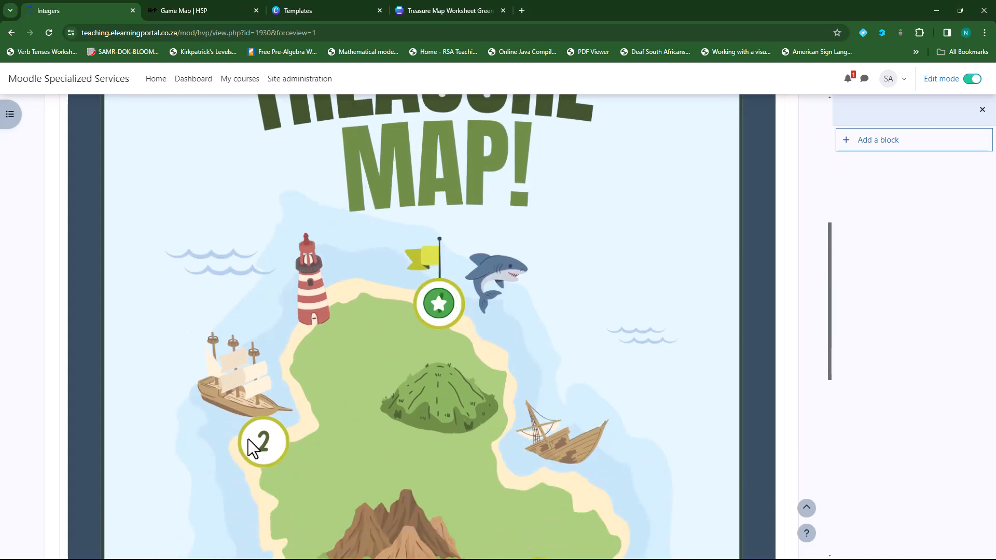
Step: Open the Integers activity's settings and bring up the Game map step of the editor
{"action": "scroll", "coordinate": [353, 402], "scroll_direction": "up", "scroll_amount": 3}
{"action": "scroll", "coordinate": [359, 395], "scroll_direction": "up", "scroll_amount": 3}
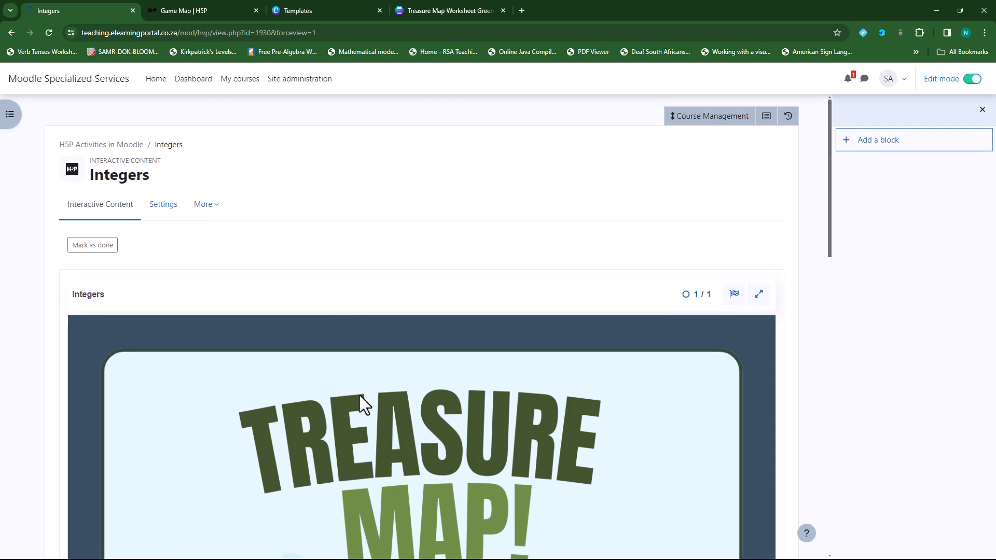
{"action": "left_click", "coordinate": [163, 204]}
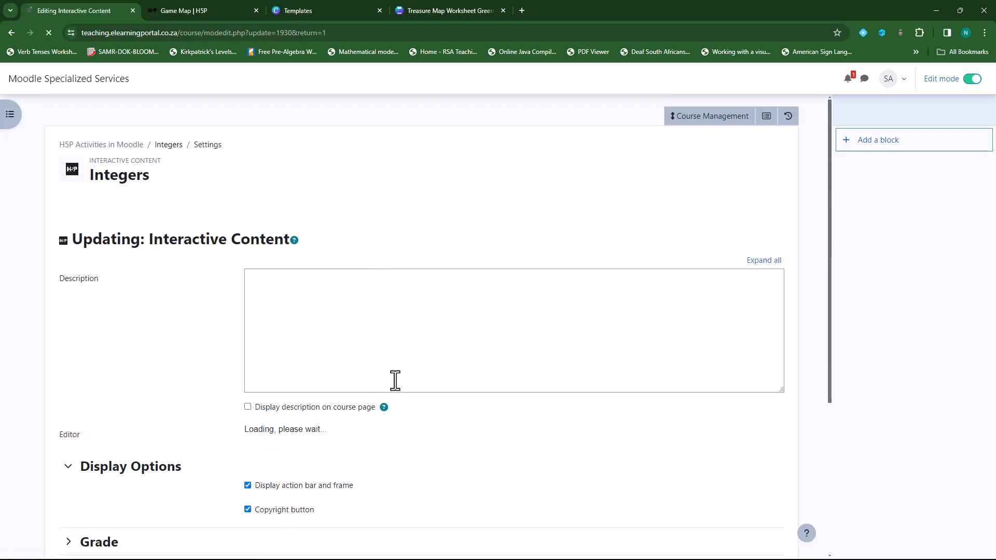
{"action": "scroll", "coordinate": [194, 369], "scroll_direction": "down", "scroll_amount": 10}
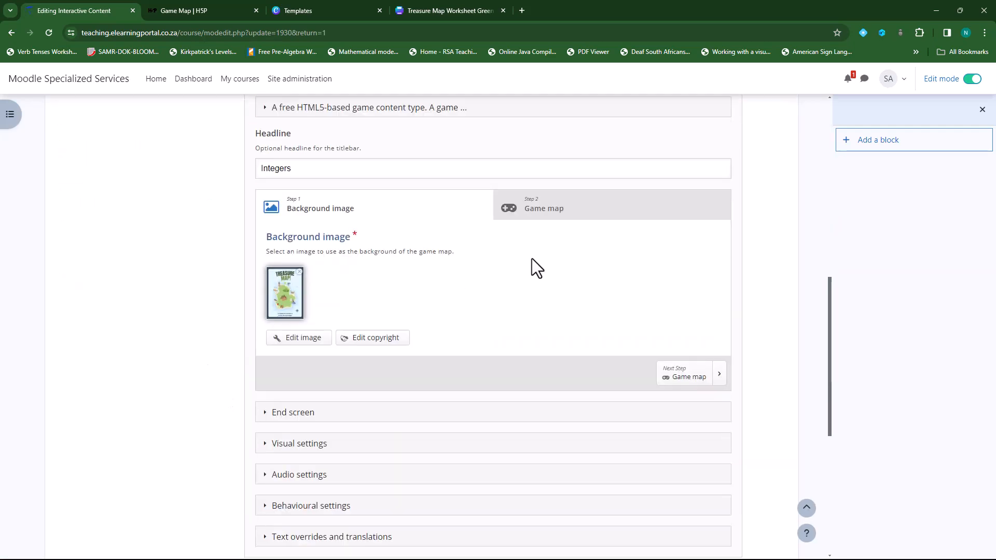
{"action": "left_click", "coordinate": [545, 218]}
{"action": "scroll", "coordinate": [571, 228], "scroll_direction": "down", "scroll_amount": 2}
{"action": "scroll", "coordinate": [583, 241], "scroll_direction": "down", "scroll_amount": 2}
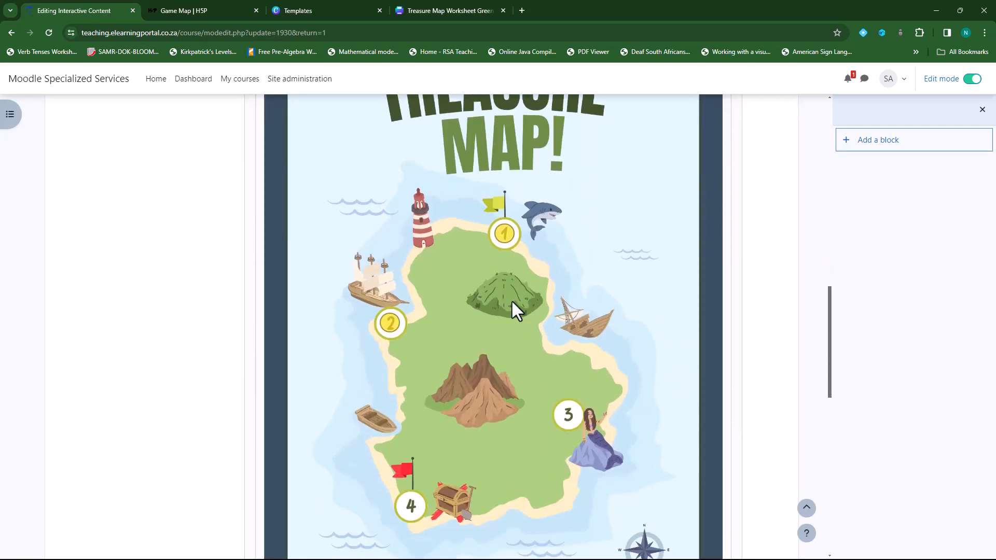
Step: Edit the Integers Content stage at number 2, connect it to the Introduction stage, and finish editing it
{"action": "left_click", "coordinate": [393, 325]}
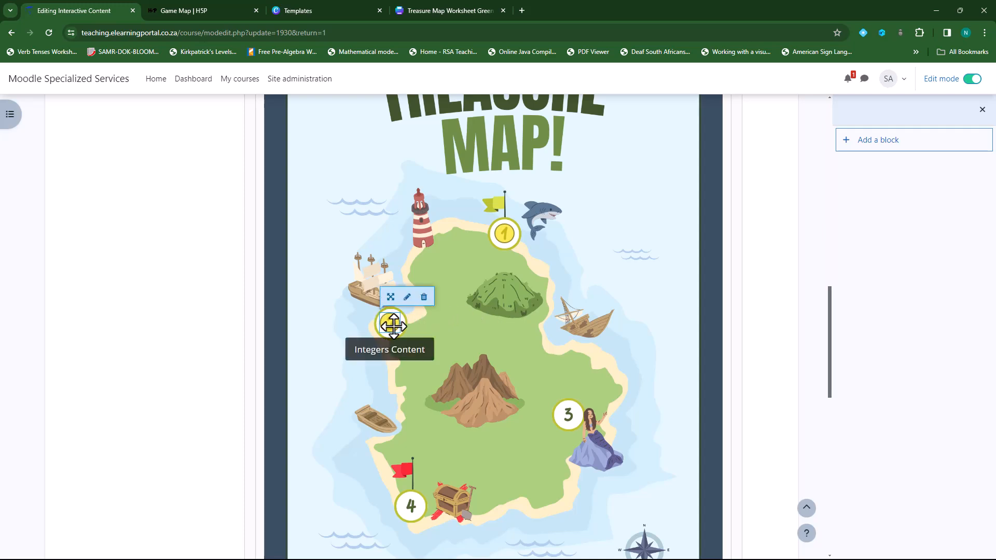
{"action": "left_click", "coordinate": [407, 296]}
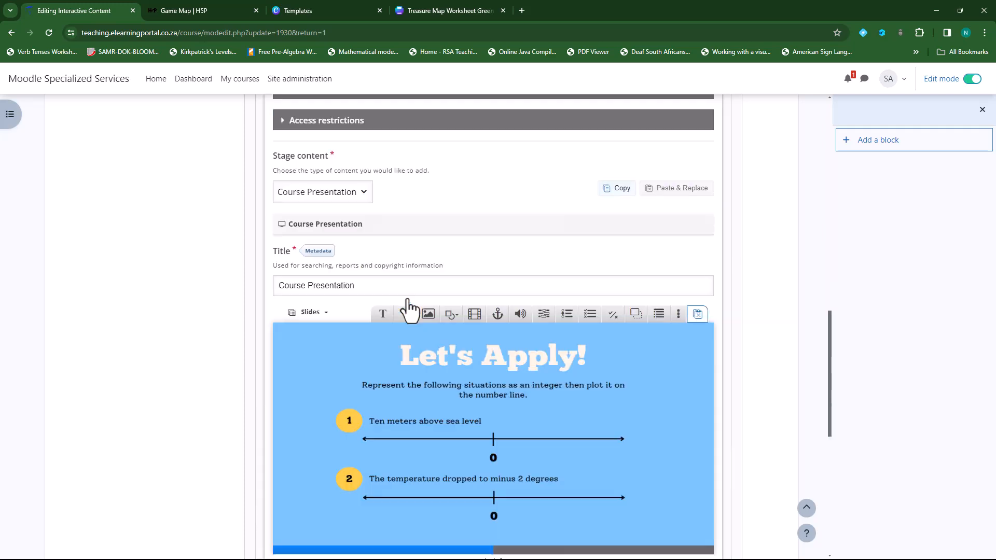
{"action": "scroll", "coordinate": [623, 412], "scroll_direction": "down", "scroll_amount": 4}
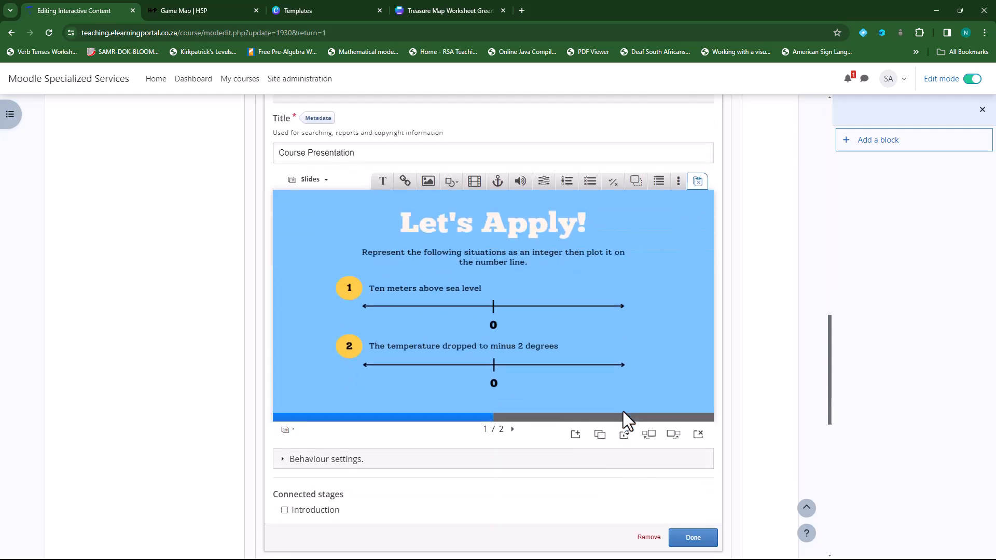
{"action": "scroll", "coordinate": [624, 411], "scroll_direction": "down", "scroll_amount": 1}
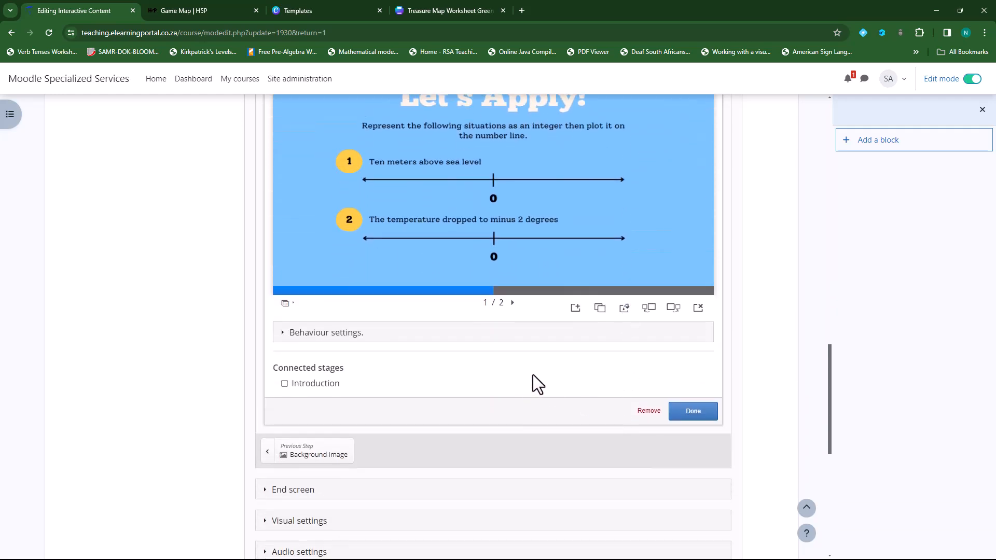
{"action": "left_click", "coordinate": [284, 384]}
{"action": "left_click", "coordinate": [693, 411]}
Step: Add a new stage to the game map and label it "Reflect"
{"action": "scroll", "coordinate": [563, 415], "scroll_direction": "up", "scroll_amount": 5}
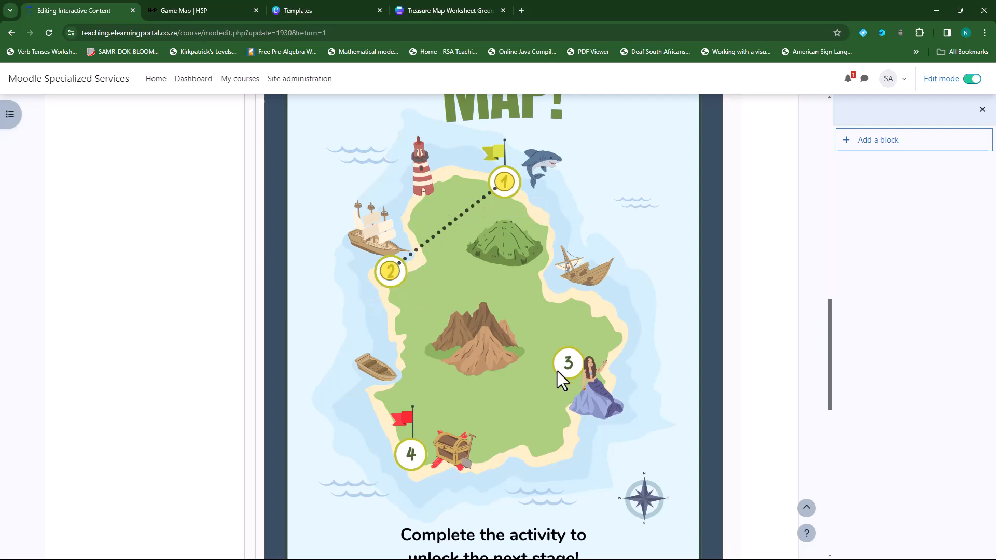
{"action": "scroll", "coordinate": [457, 389], "scroll_direction": "up", "scroll_amount": 3}
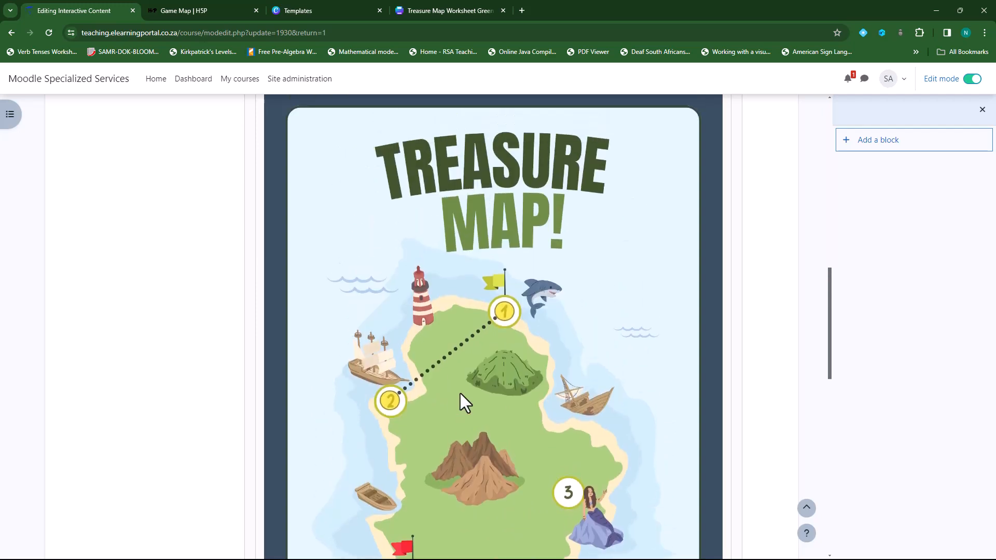
{"action": "scroll", "coordinate": [487, 425], "scroll_direction": "up", "scroll_amount": 5}
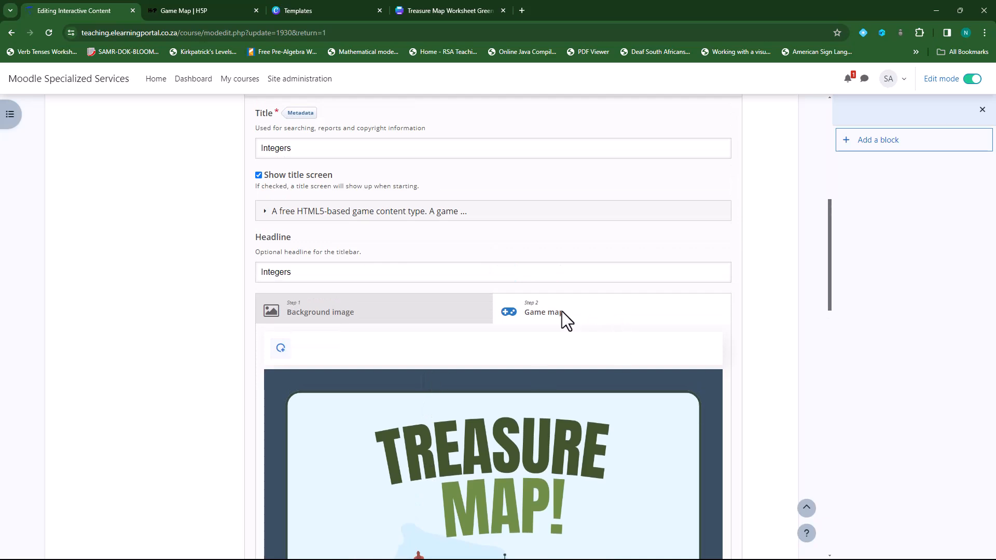
{"action": "scroll", "coordinate": [473, 355], "scroll_direction": "down", "scroll_amount": 6}
{"action": "scroll", "coordinate": [474, 357], "scroll_direction": "up", "scroll_amount": 3}
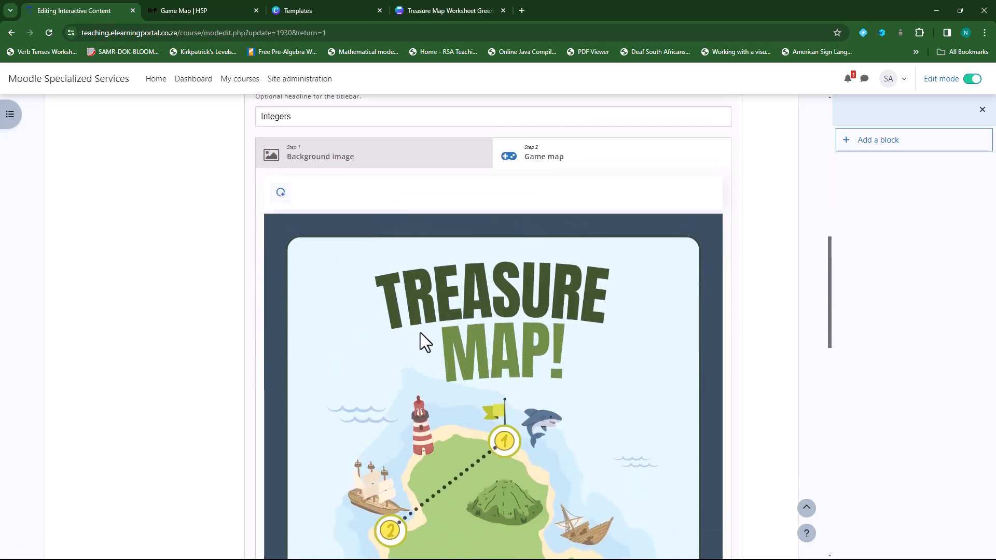
{"action": "left_click", "coordinate": [280, 193]}
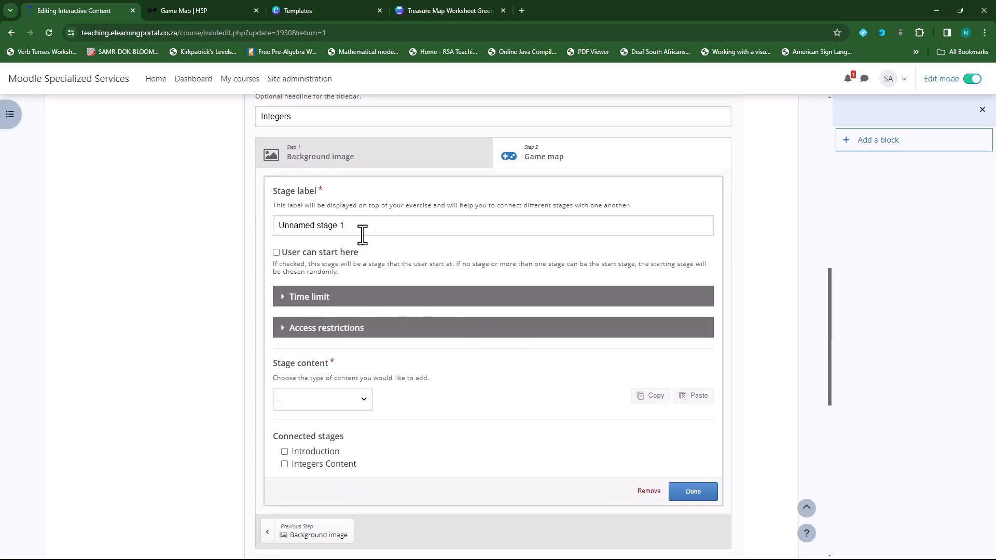
{"action": "left_click_drag", "start_coordinate": [358, 225], "coordinate": [277, 225]}
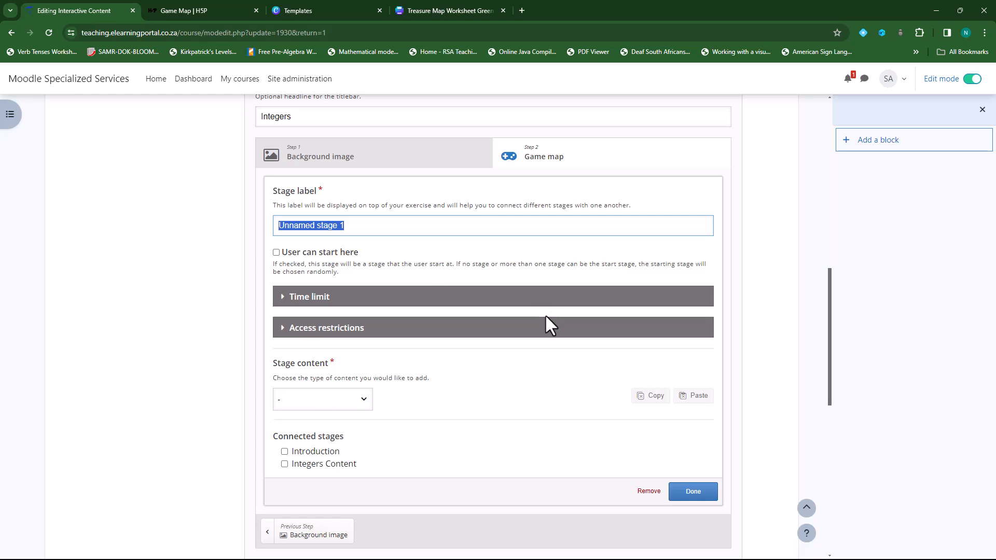
{"action": "type", "text": "R"}
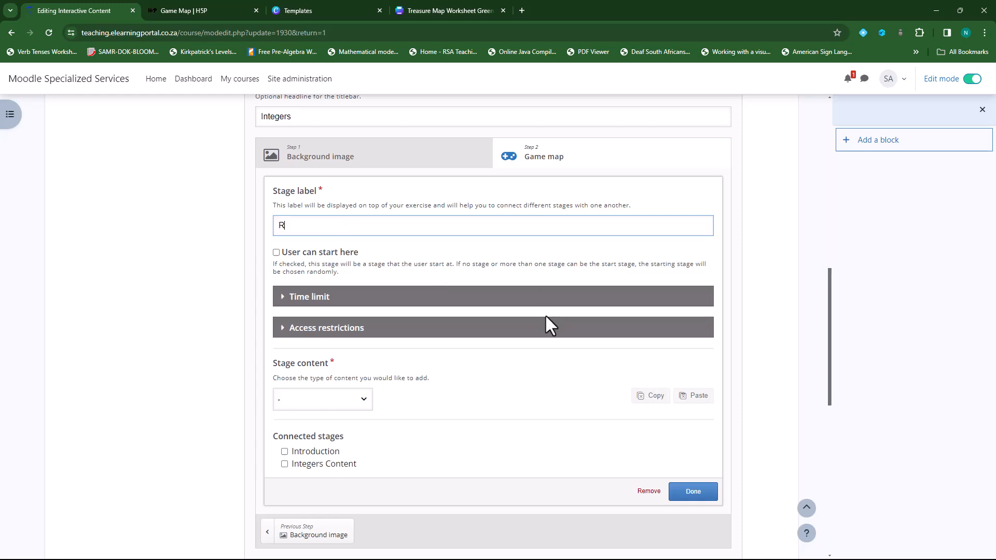
{"action": "type", "text": "eflect"}
Step: Set the new stage's content type to Image Slider and shorten the slider's title to "Image Slider"
{"action": "scroll", "coordinate": [415, 389], "scroll_direction": "down", "scroll_amount": 3}
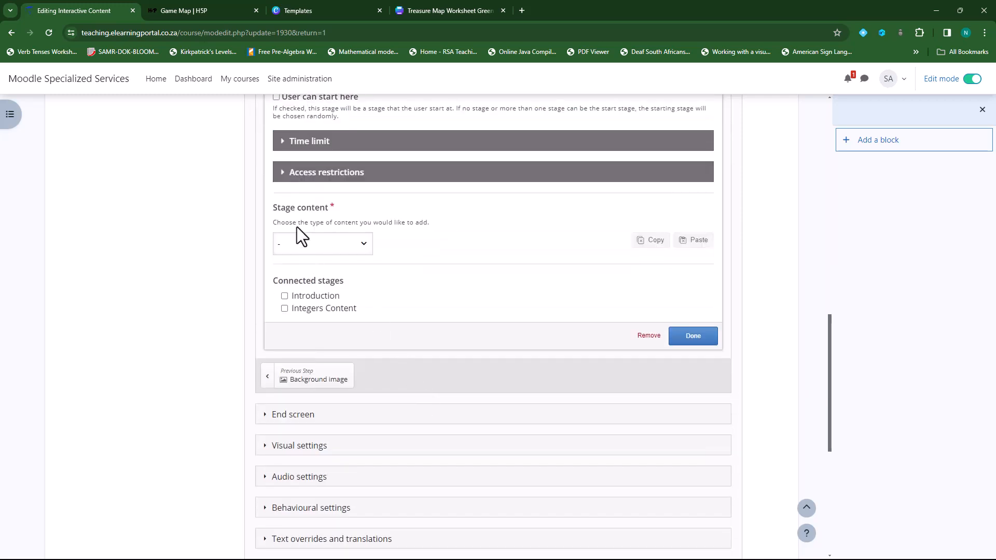
{"action": "left_click", "coordinate": [365, 245]}
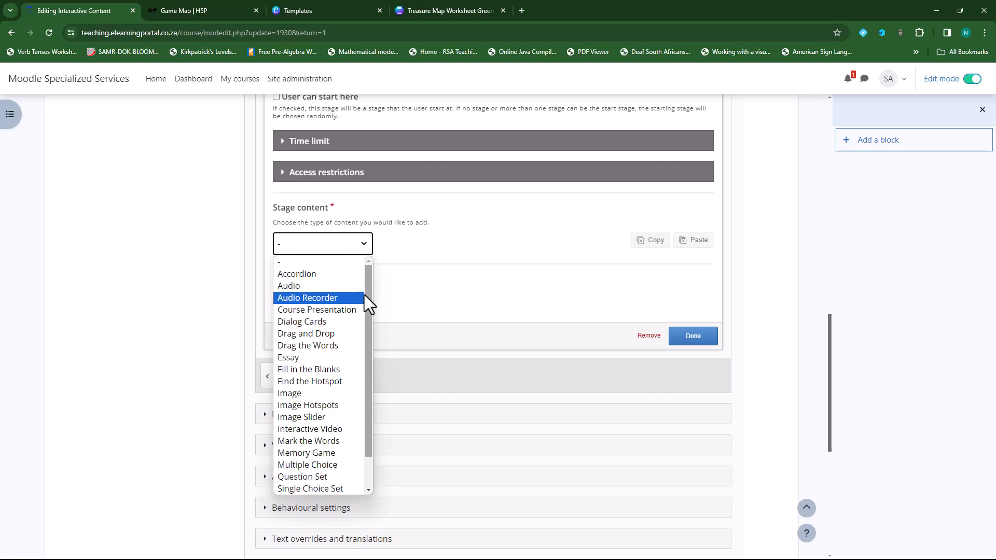
{"action": "left_click_drag", "start_coordinate": [368, 296], "coordinate": [369, 328]}
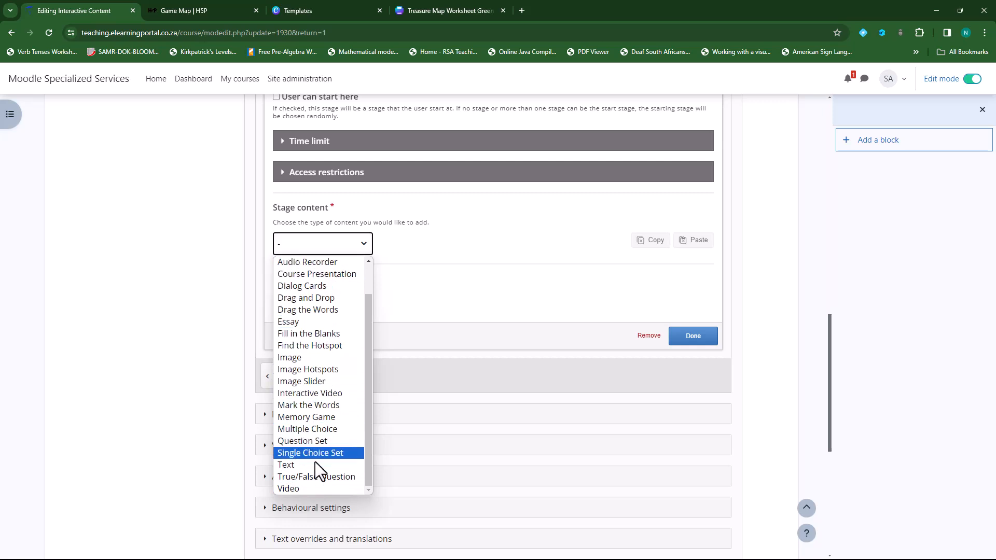
{"action": "left_click", "coordinate": [314, 382]}
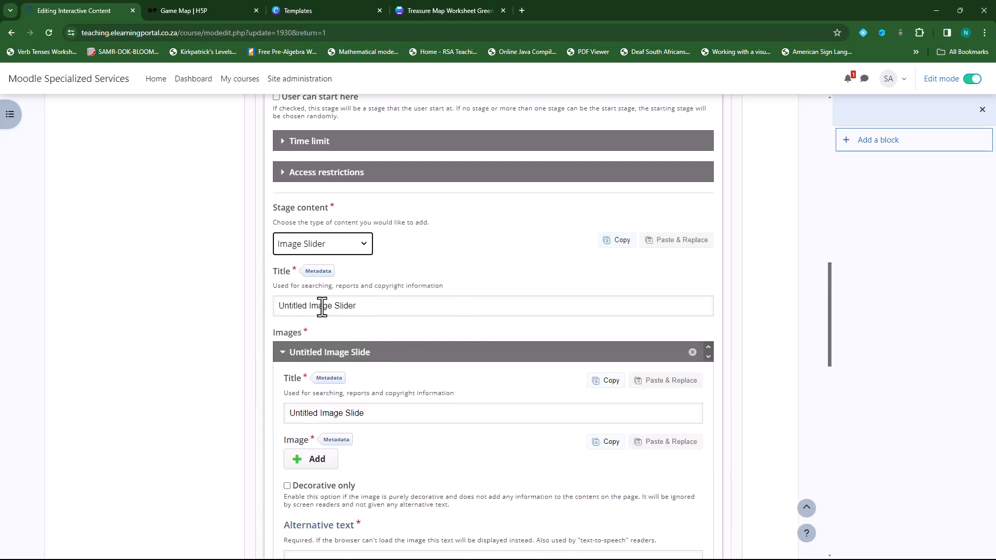
{"action": "double_click", "coordinate": [294, 306]}
{"action": "key", "text": "BackSpace"}
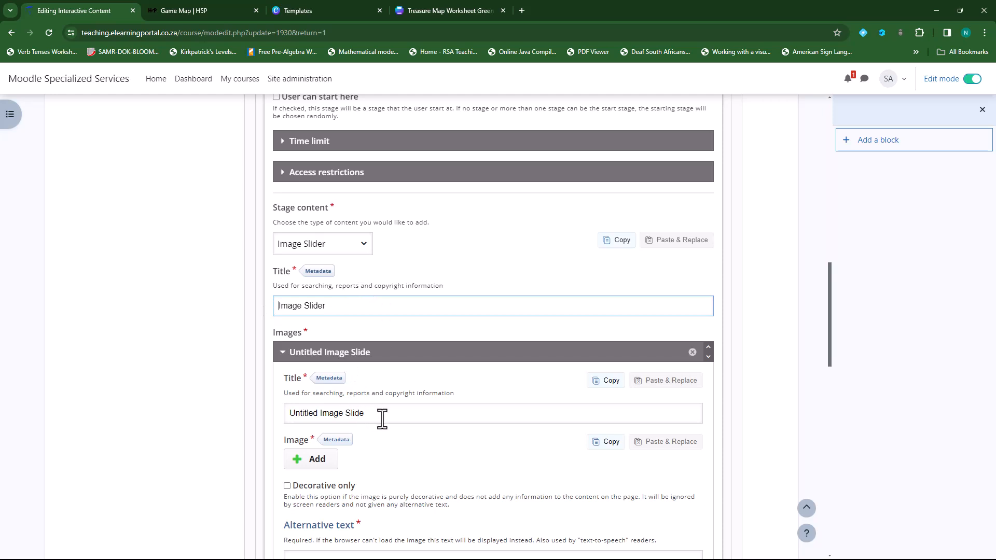
Step: Shorten the first slide's title to "Image Slide" and upload 4.png as its image
{"action": "left_click_drag", "start_coordinate": [320, 414], "coordinate": [279, 419]}
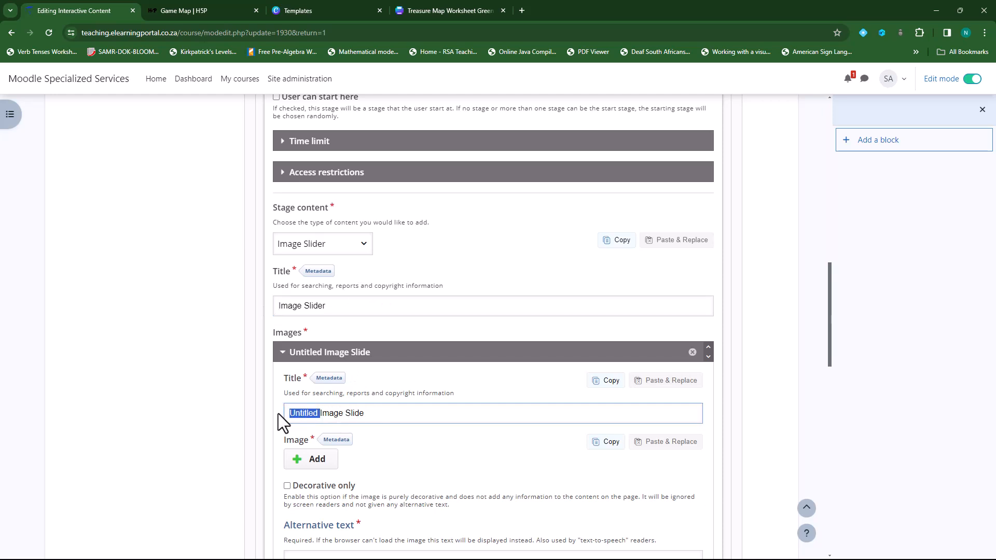
{"action": "key", "text": "BackSpace"}
{"action": "scroll", "coordinate": [391, 369], "scroll_direction": "down", "scroll_amount": 2}
{"action": "left_click", "coordinate": [316, 357]}
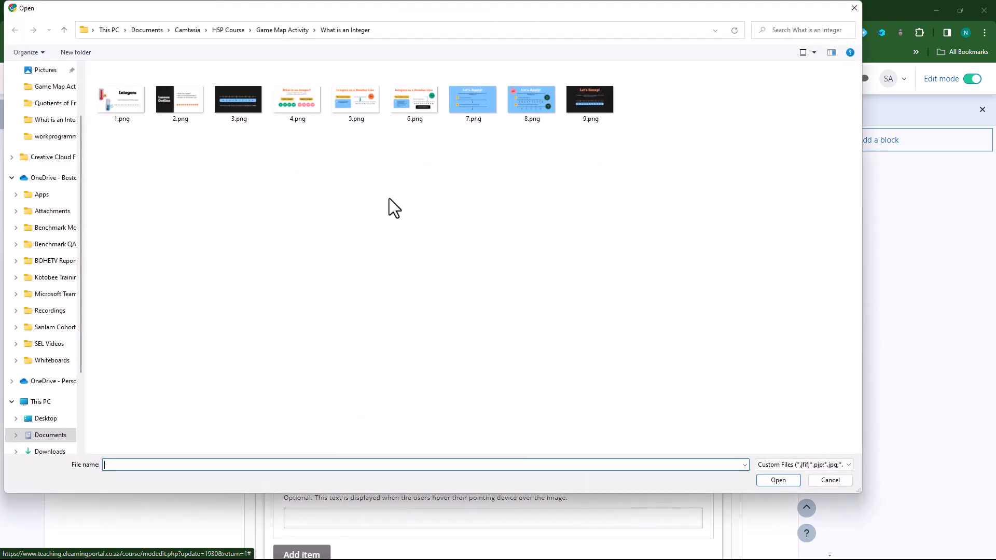
{"action": "left_click", "coordinate": [297, 106]}
{"action": "left_click", "coordinate": [778, 480]}
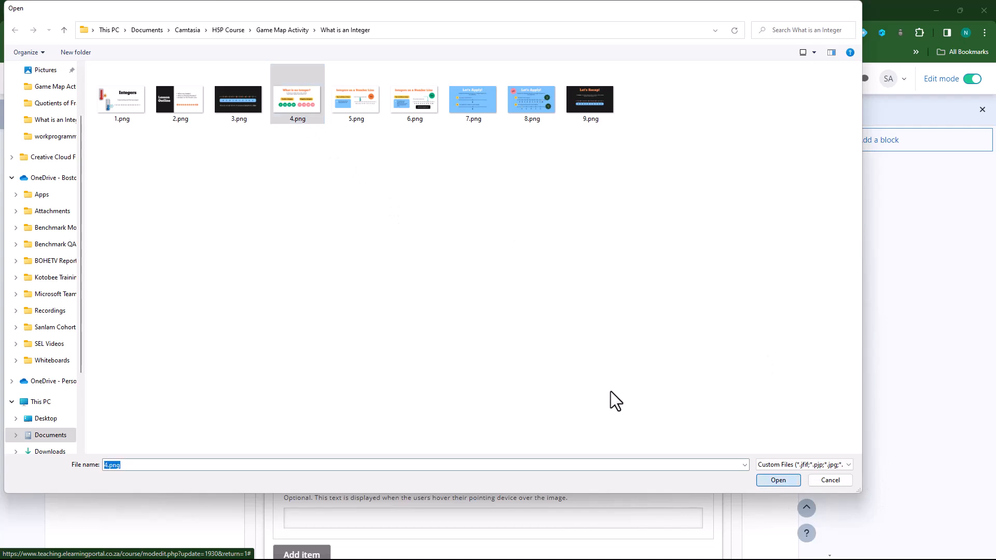
Step: Enter "Integers Content" as the alternative text of the first slide's image
{"action": "scroll", "coordinate": [427, 351], "scroll_direction": "down", "scroll_amount": 4}
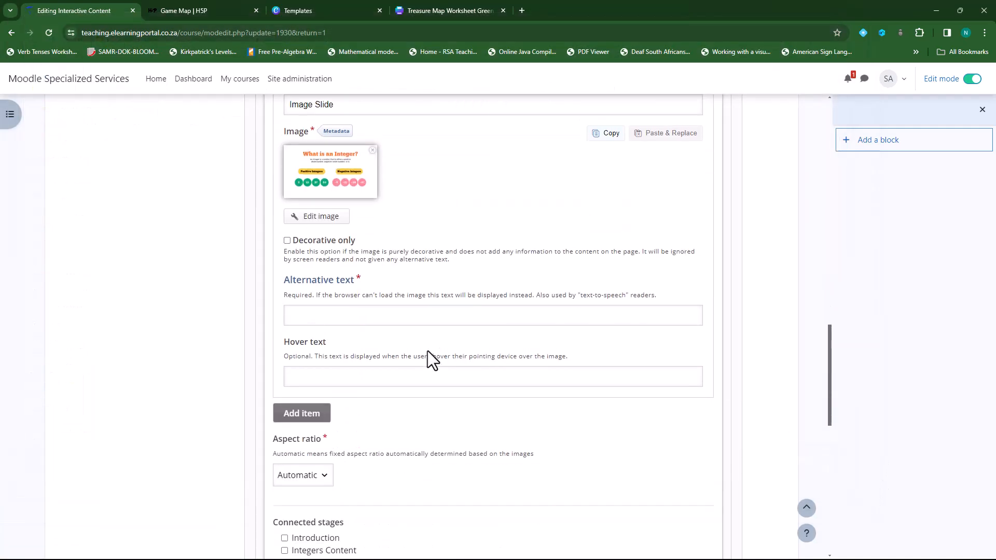
{"action": "left_click", "coordinate": [386, 313]}
{"action": "type", "text": "Integers Content"}
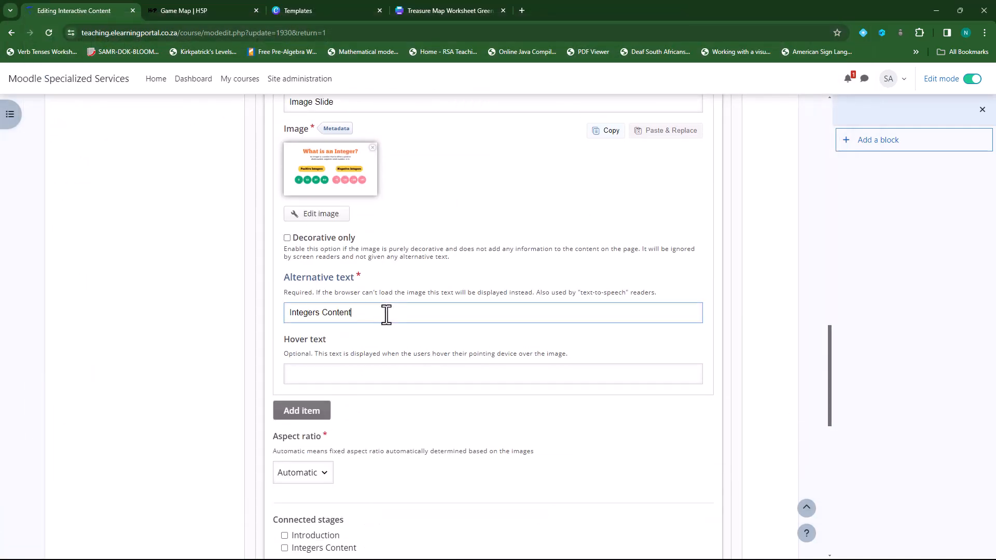
Step: Add a second image slide to the slider and upload 5.png as its image
{"action": "scroll", "coordinate": [403, 332], "scroll_direction": "down", "scroll_amount": 3}
{"action": "left_click", "coordinate": [296, 262]}
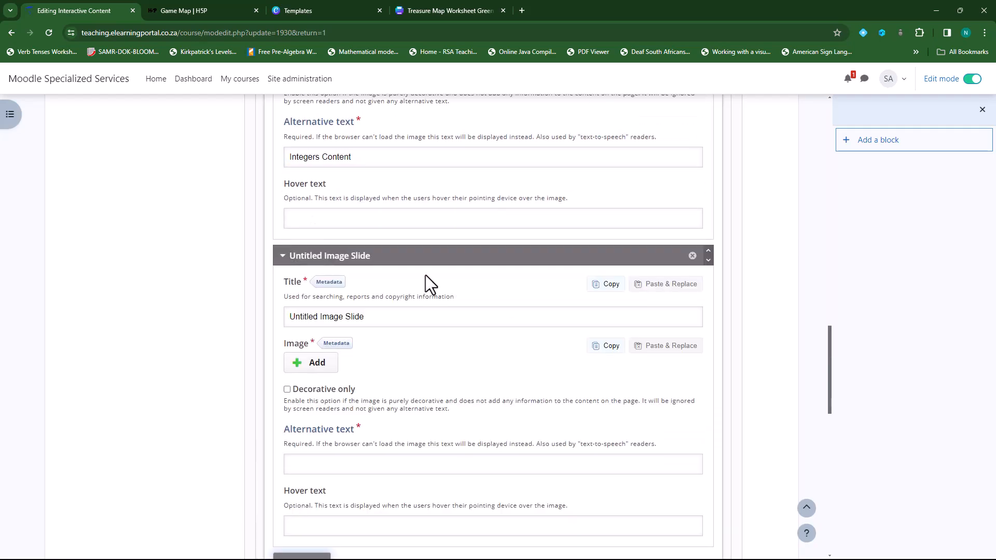
{"action": "scroll", "coordinate": [416, 341], "scroll_direction": "down", "scroll_amount": 2}
{"action": "left_click", "coordinate": [317, 260]}
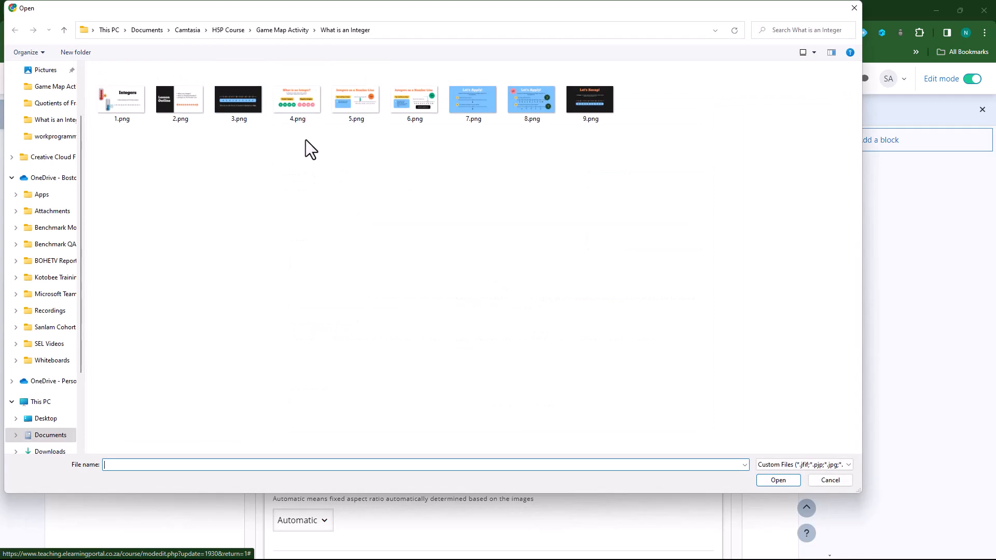
{"action": "left_click", "coordinate": [348, 103]}
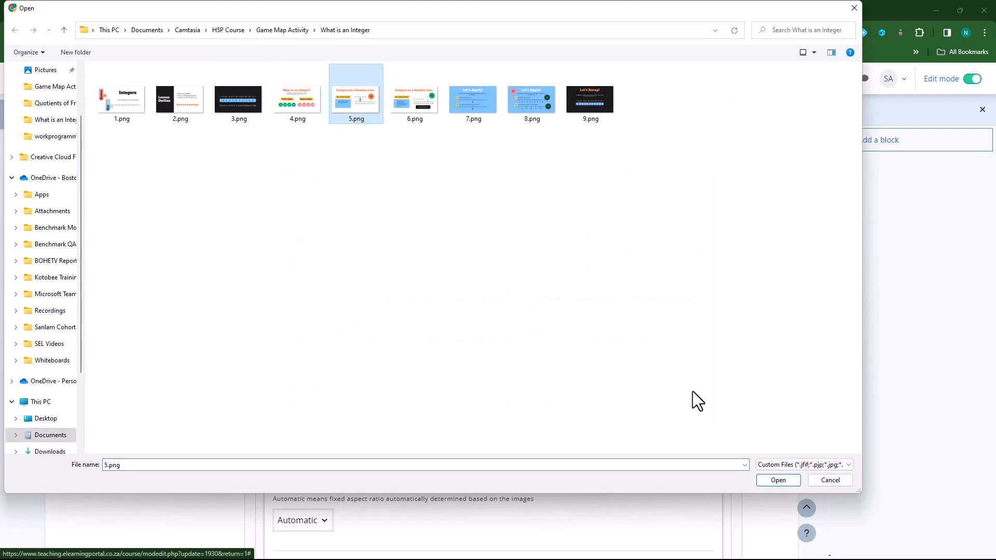
{"action": "left_click", "coordinate": [789, 481]}
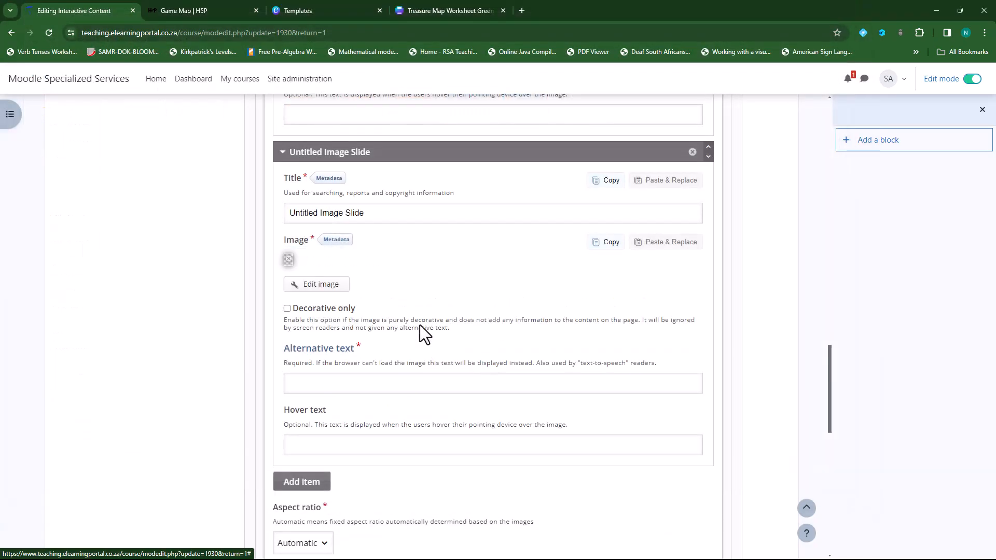
Step: Enter "Integers Content" as the alternative text of the second slide's image
{"action": "scroll", "coordinate": [415, 327], "scroll_direction": "down", "scroll_amount": 4}
{"action": "left_click", "coordinate": [347, 220]}
{"action": "type", "text": "Integers Content"}
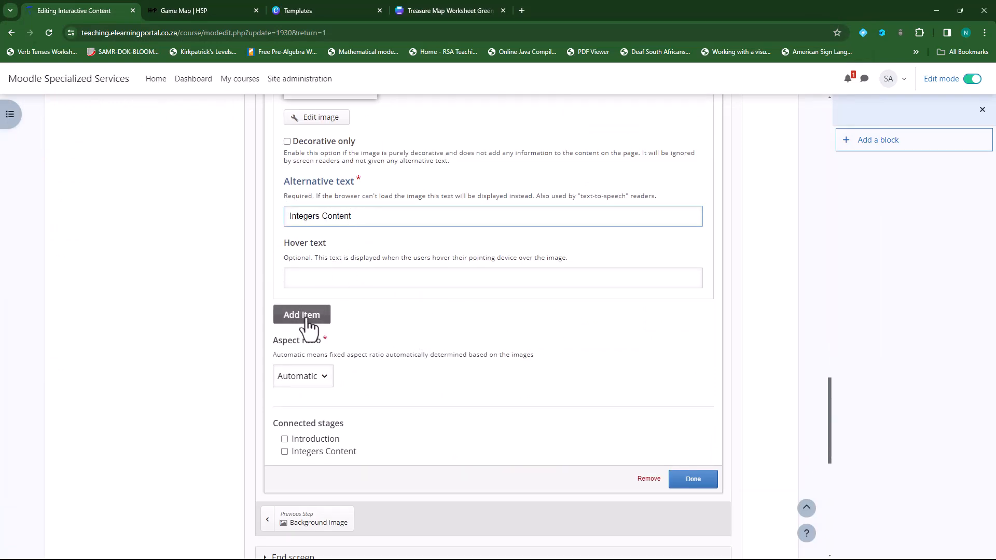
Step: Add a third image slide to the slider and upload 6.png as its image
{"action": "left_click", "coordinate": [293, 317]}
{"action": "left_click", "coordinate": [315, 422]}
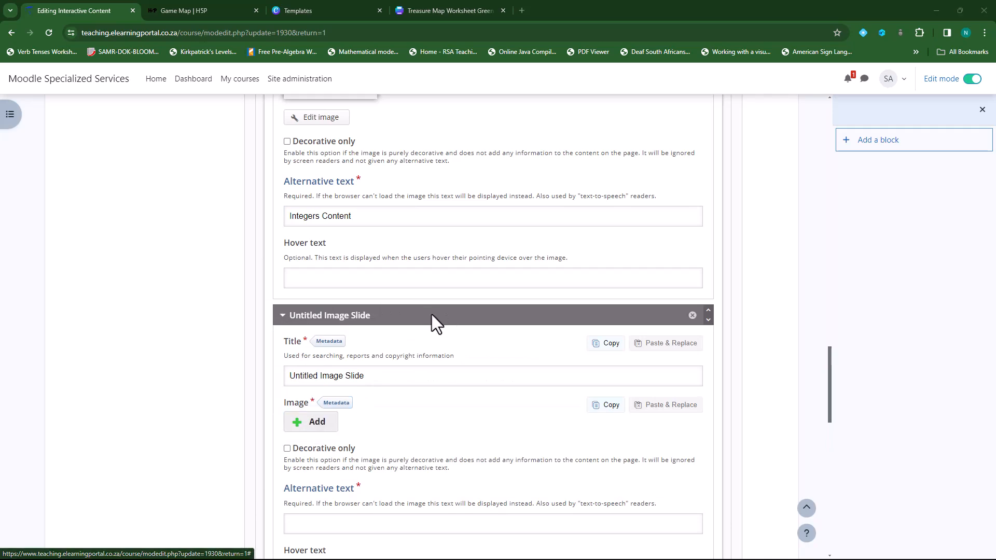
{"action": "left_click", "coordinate": [414, 96]}
{"action": "left_click", "coordinate": [777, 480]}
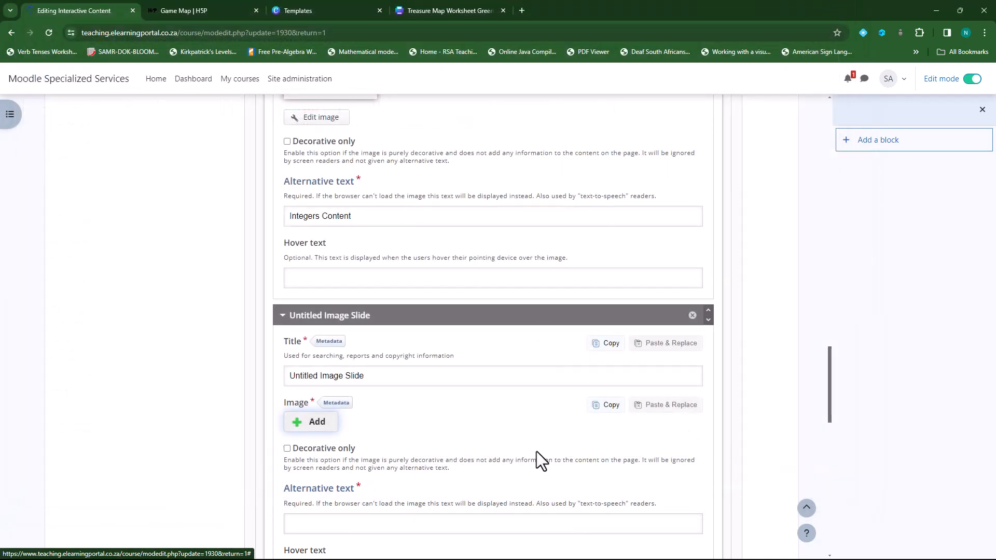
Step: Connect the Reflect stage to Introduction and Integers Content, and finish editing the stage
{"action": "scroll", "coordinate": [452, 408], "scroll_direction": "down", "scroll_amount": 3}
{"action": "scroll", "coordinate": [469, 394], "scroll_direction": "down", "scroll_amount": 5}
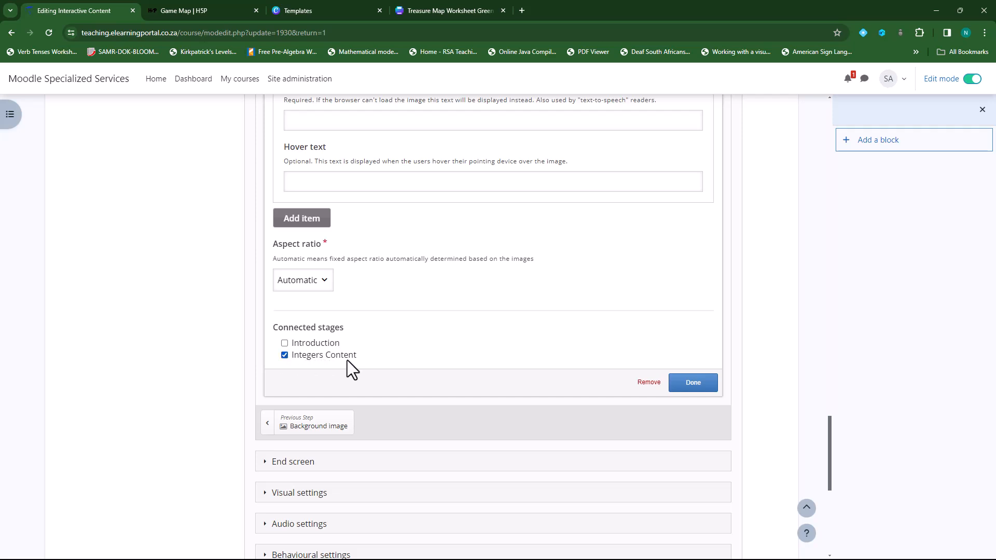
{"action": "left_click", "coordinate": [285, 344]}
{"action": "left_click", "coordinate": [706, 388]}
Step: Move the Reflect stage marker onto the map's circle 3 and nudge it until it is centred
{"action": "scroll", "coordinate": [506, 379], "scroll_direction": "up", "scroll_amount": 10}
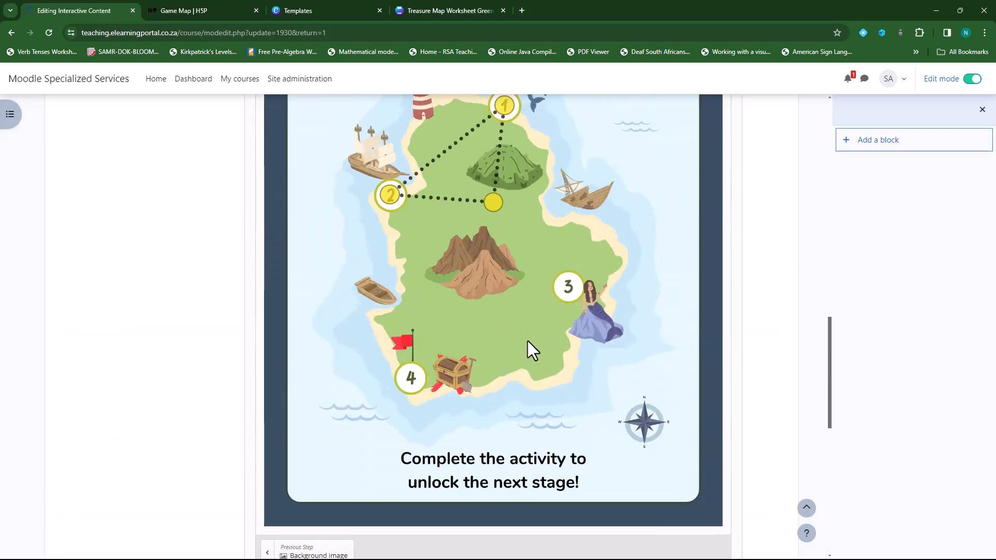
{"action": "scroll", "coordinate": [467, 215], "scroll_direction": "up", "scroll_amount": 3}
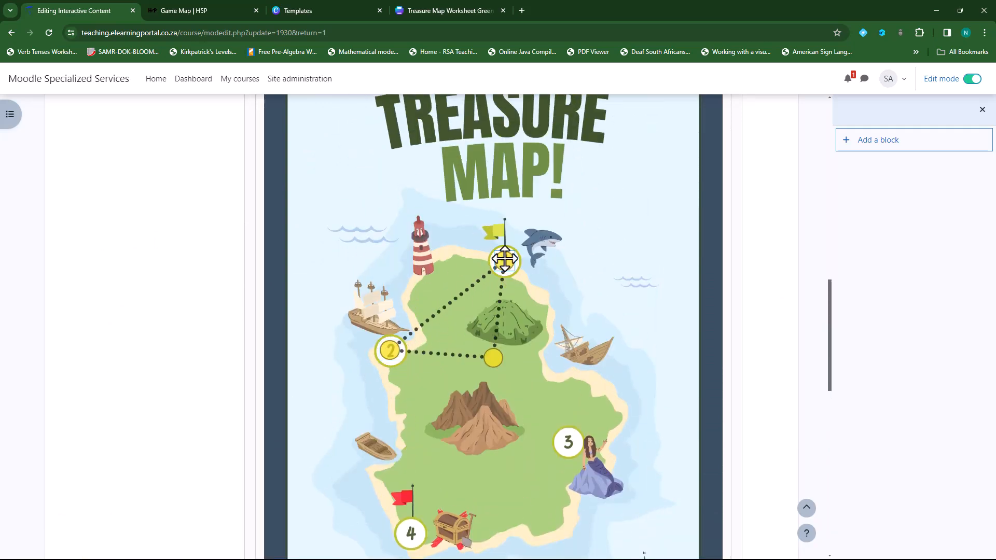
{"action": "left_click_drag", "start_coordinate": [494, 358], "coordinate": [573, 444]}
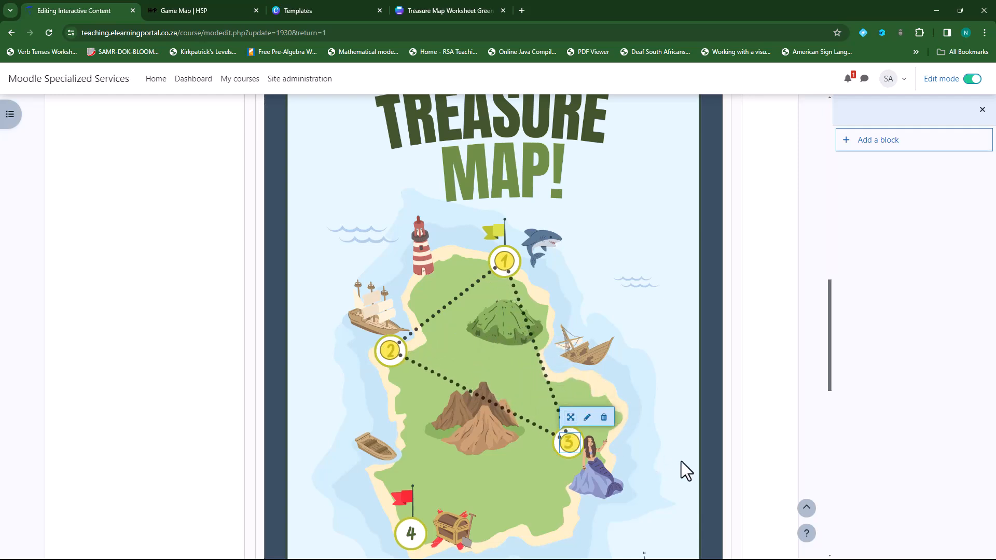
{"action": "key", "text": "Left"}
{"action": "key", "text": "Left"}
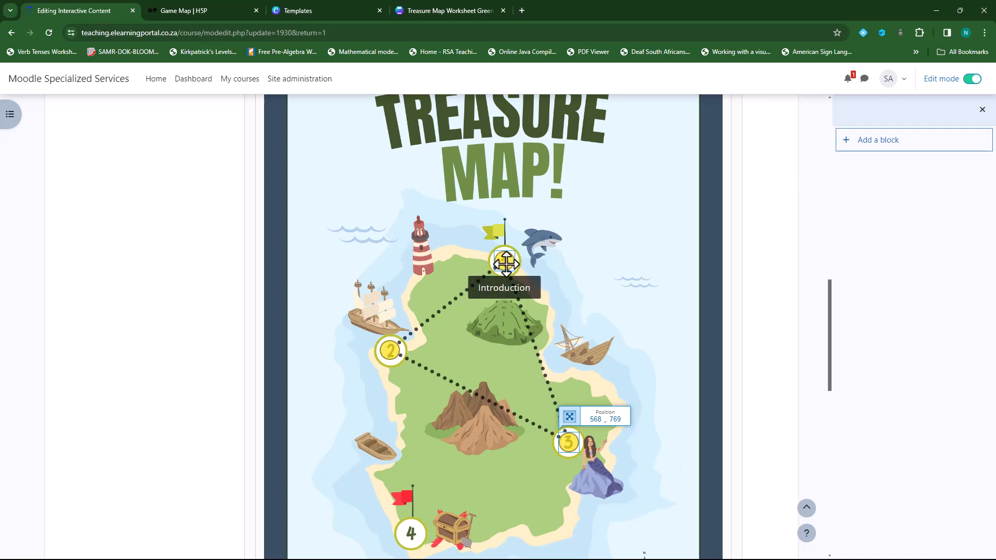
Step: Reopen the Reflect stage and enter "Integers Content" as the alternative text of the third slide's image
{"action": "left_click", "coordinate": [569, 441]}
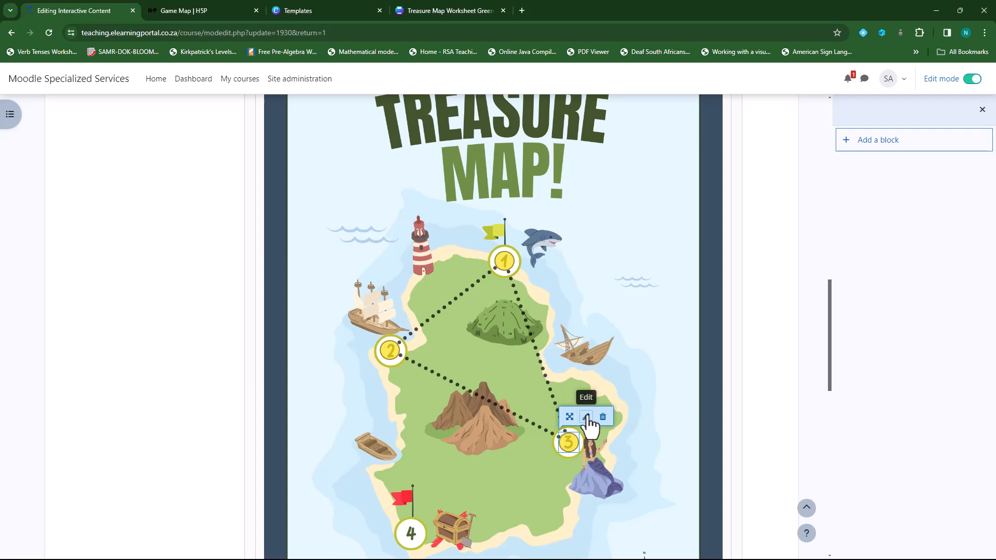
{"action": "left_click", "coordinate": [588, 418]}
{"action": "scroll", "coordinate": [411, 399], "scroll_direction": "down", "scroll_amount": 1}
{"action": "scroll", "coordinate": [411, 399], "scroll_direction": "down", "scroll_amount": 15}
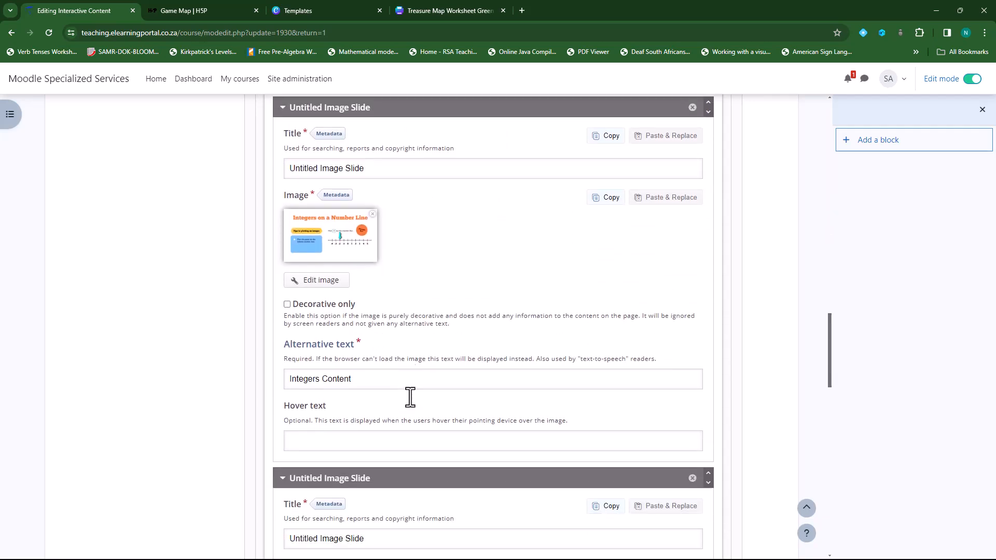
{"action": "left_click", "coordinate": [362, 356]}
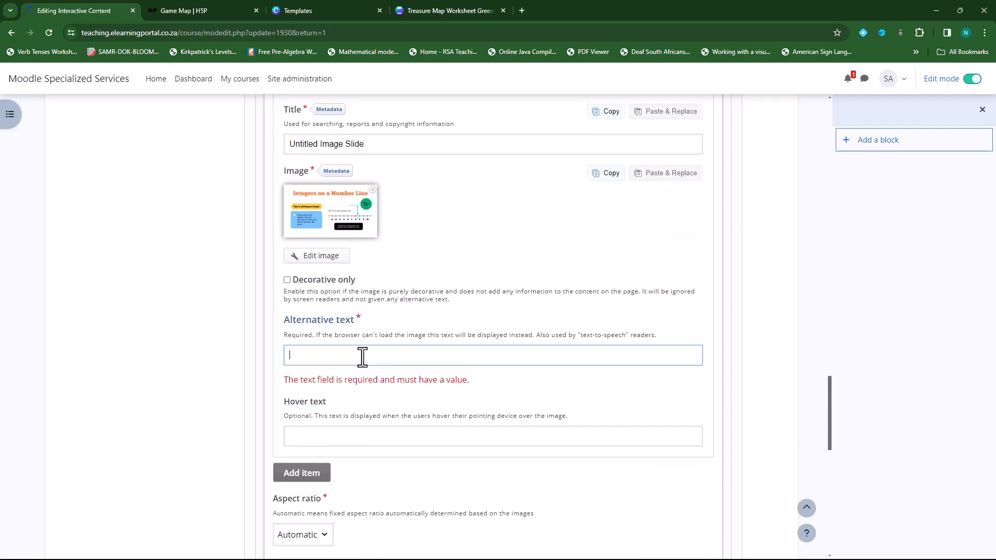
{"action": "type", "text": "Integers Content"}
Step: Remove the Reflect stage's connection to Introduction and finish editing the stage
{"action": "scroll", "coordinate": [315, 369], "scroll_direction": "down", "scroll_amount": 7}
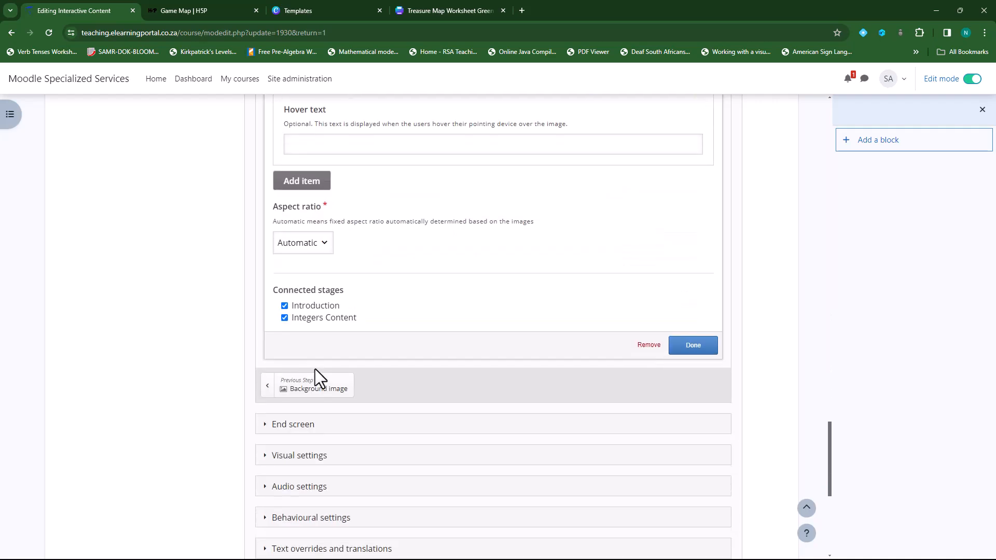
{"action": "left_click", "coordinate": [284, 215]}
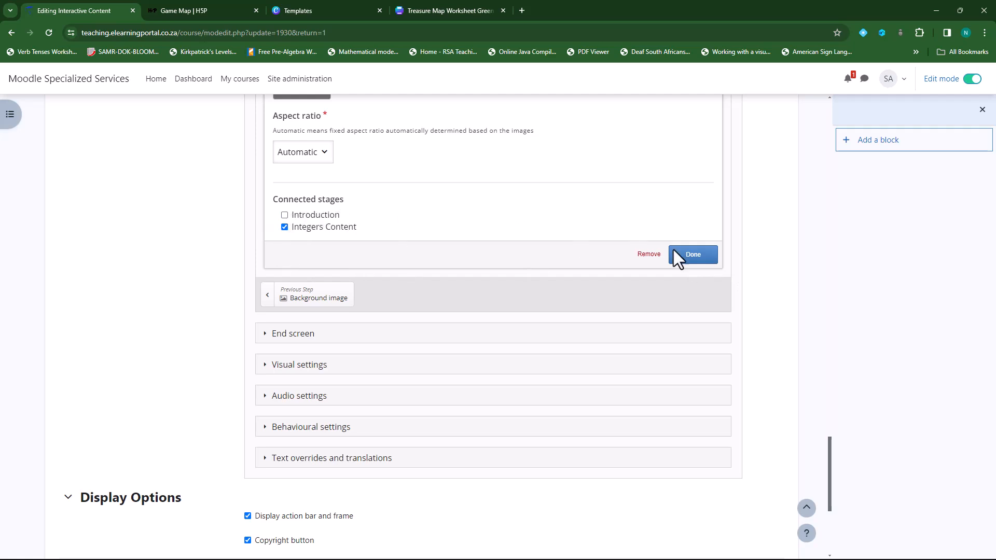
{"action": "left_click", "coordinate": [695, 260]}
Step: Add another stage to the game map and label it "Knowledge Check"
{"action": "scroll", "coordinate": [496, 383], "scroll_direction": "up", "scroll_amount": 15}
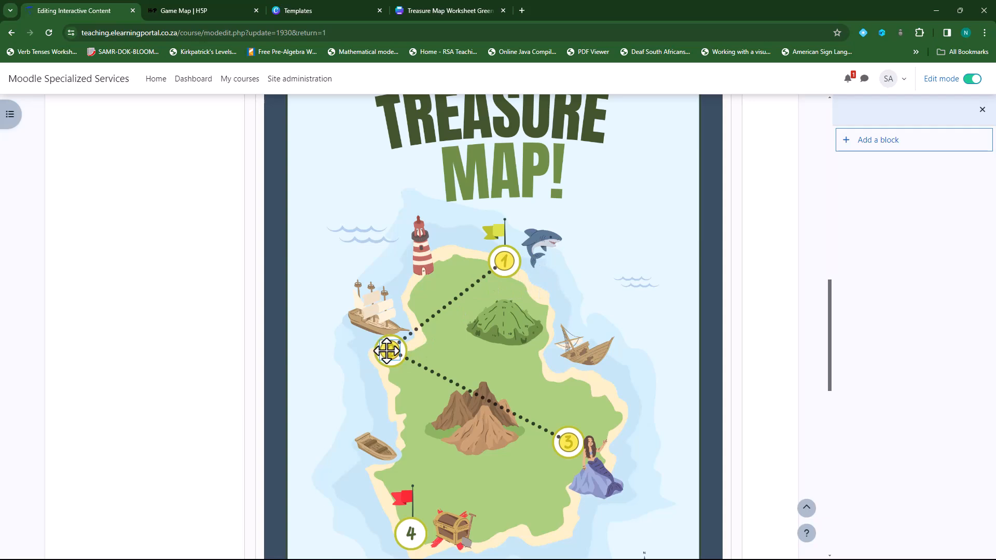
{"action": "scroll", "coordinate": [442, 453], "scroll_direction": "down", "scroll_amount": 2}
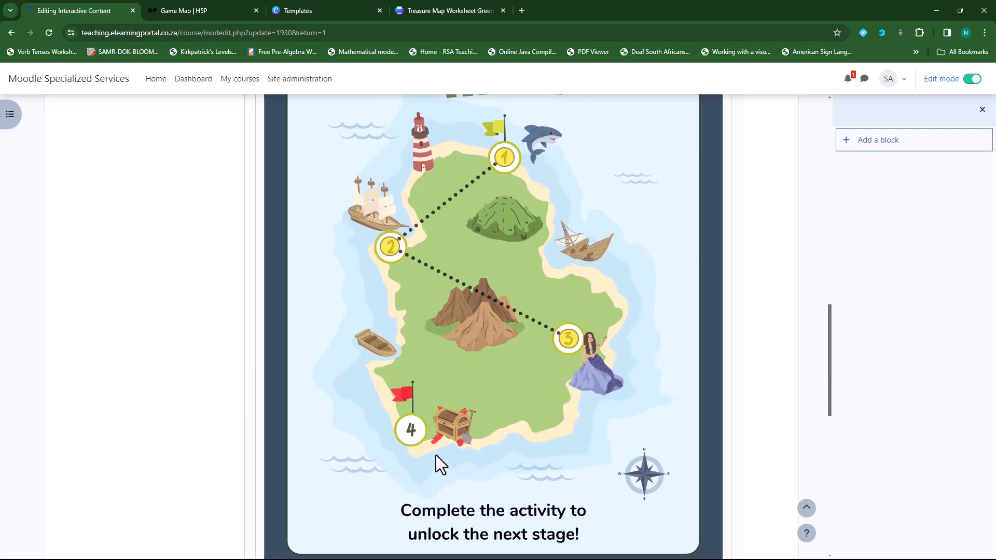
{"action": "scroll", "coordinate": [464, 446], "scroll_direction": "up", "scroll_amount": 5}
{"action": "scroll", "coordinate": [496, 311], "scroll_direction": "up", "scroll_amount": 3}
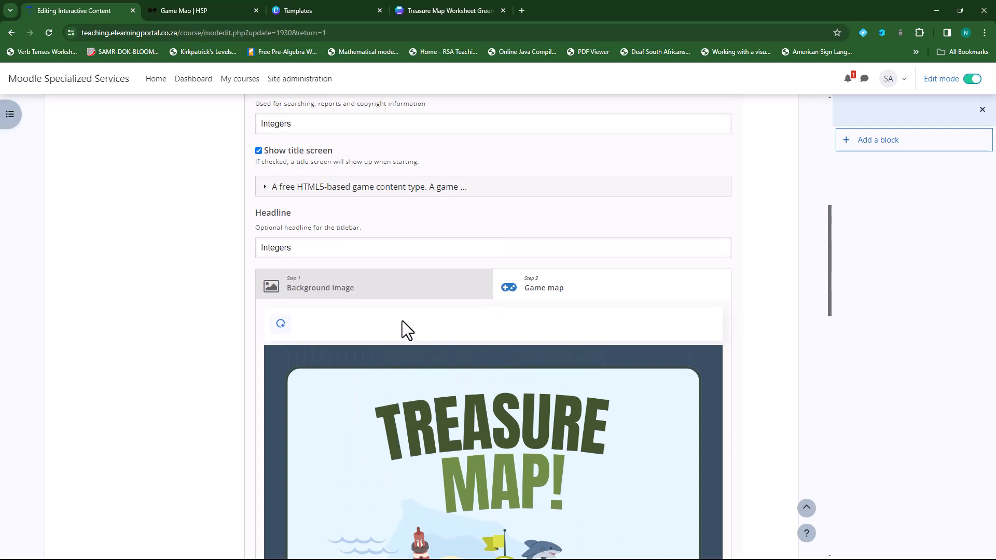
{"action": "scroll", "coordinate": [402, 321], "scroll_direction": "down", "scroll_amount": 2}
{"action": "left_click", "coordinate": [281, 221]}
{"action": "scroll", "coordinate": [384, 375], "scroll_direction": "down", "scroll_amount": 3}
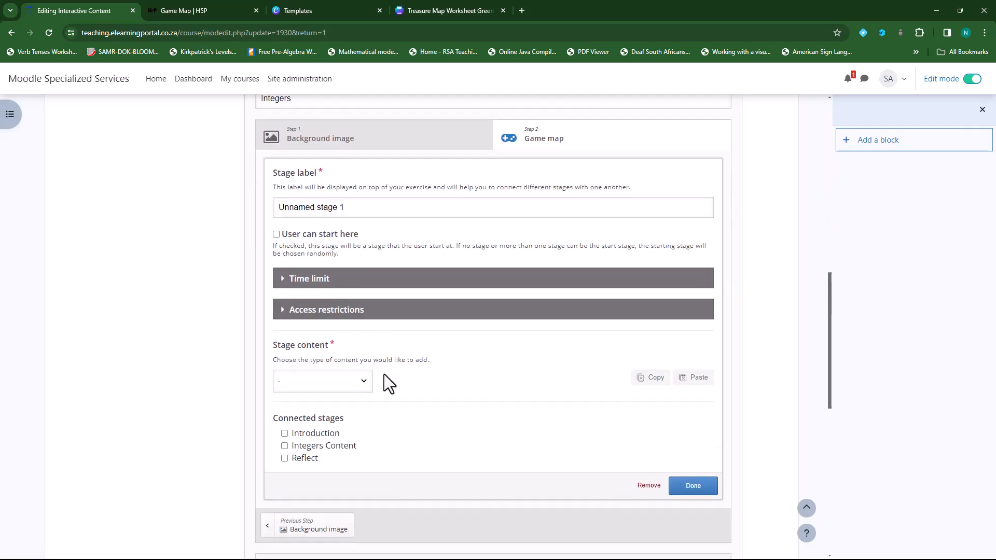
{"action": "scroll", "coordinate": [400, 359], "scroll_direction": "up", "scroll_amount": 3}
{"action": "left_click", "coordinate": [306, 254]}
{"action": "left_click_drag", "start_coordinate": [306, 254], "coordinate": [269, 253]}
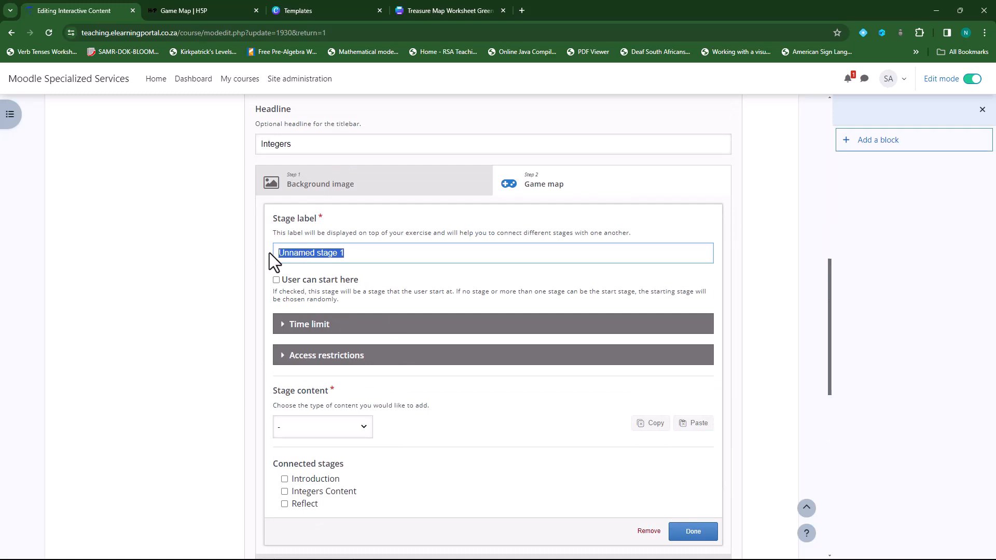
{"action": "type", "text": "K"}
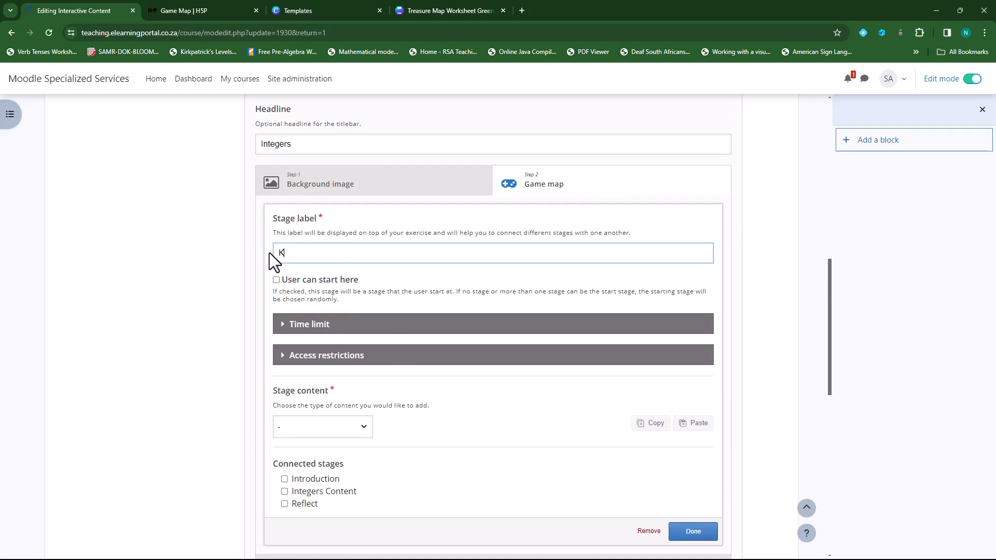
{"action": "type", "text": "nowledge Check"}
{"action": "left_click_drag", "start_coordinate": [366, 253], "coordinate": [272, 253]}
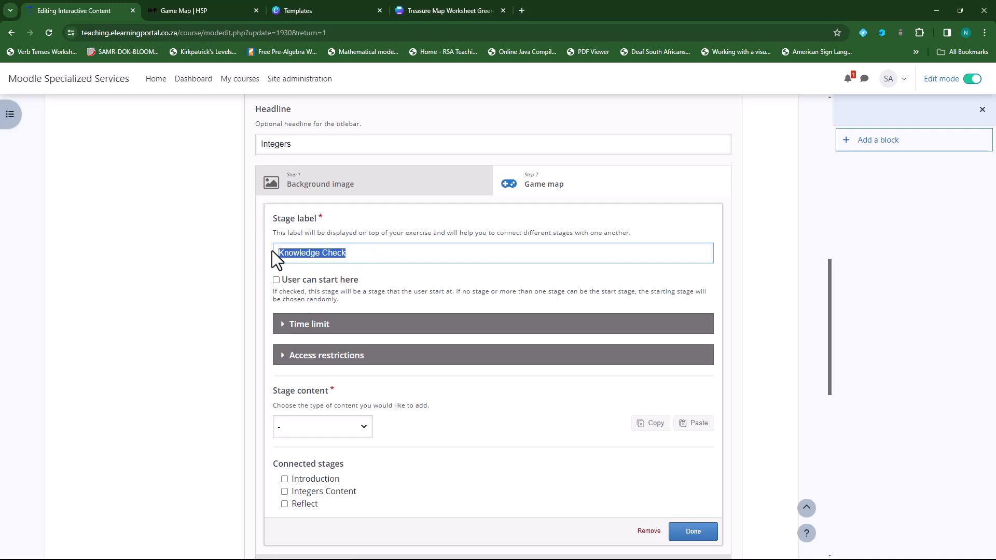
Step: Set the Knowledge Check stage's content type to Drag and Drop and shorten its title to "Drag and Drop"
{"action": "scroll", "coordinate": [429, 378], "scroll_direction": "down", "scroll_amount": 2}
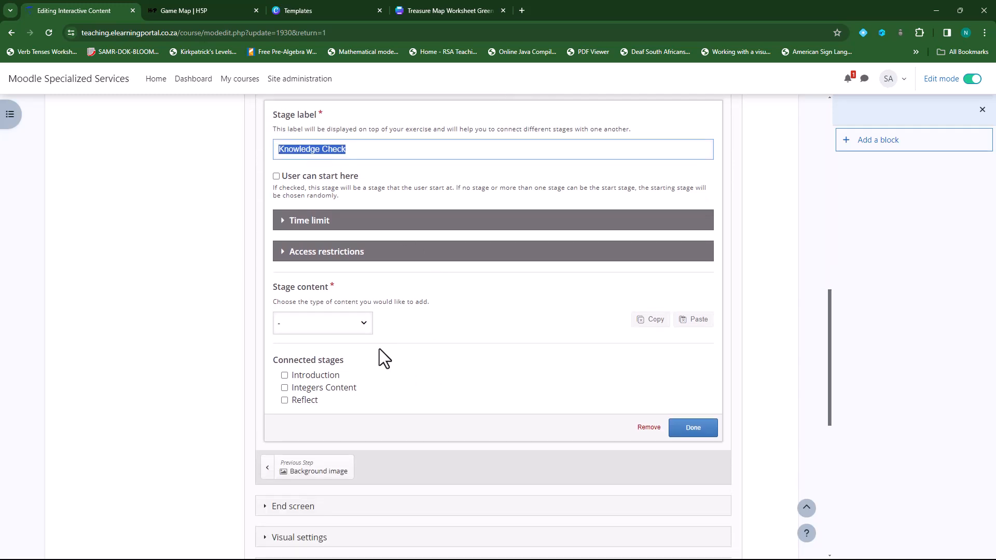
{"action": "left_click", "coordinate": [362, 323]}
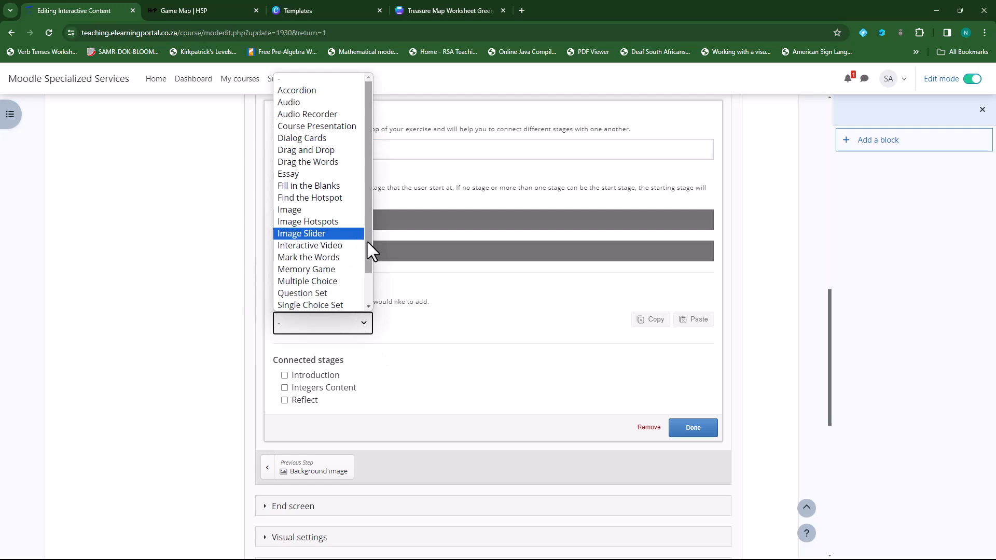
{"action": "left_click", "coordinate": [316, 149]}
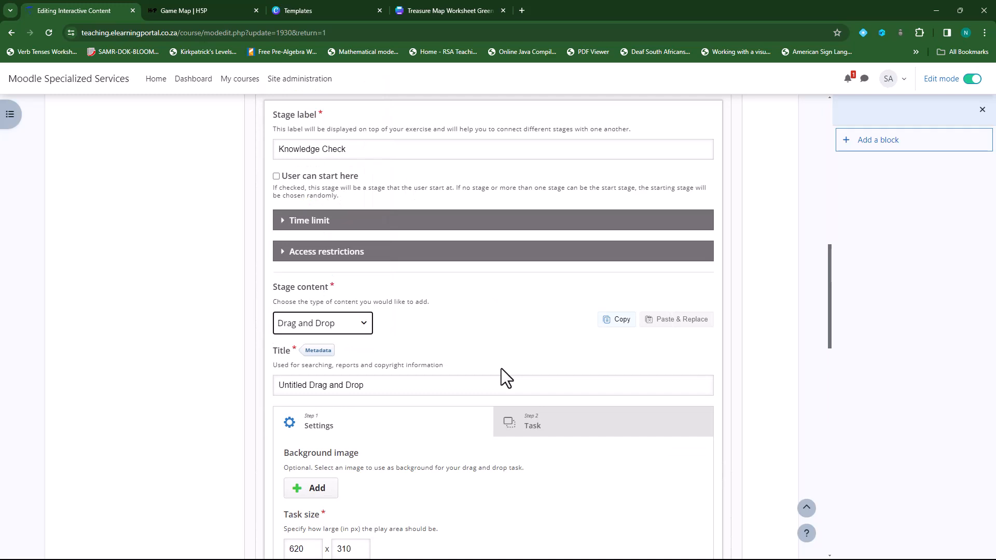
{"action": "scroll", "coordinate": [407, 338], "scroll_direction": "down", "scroll_amount": 2}
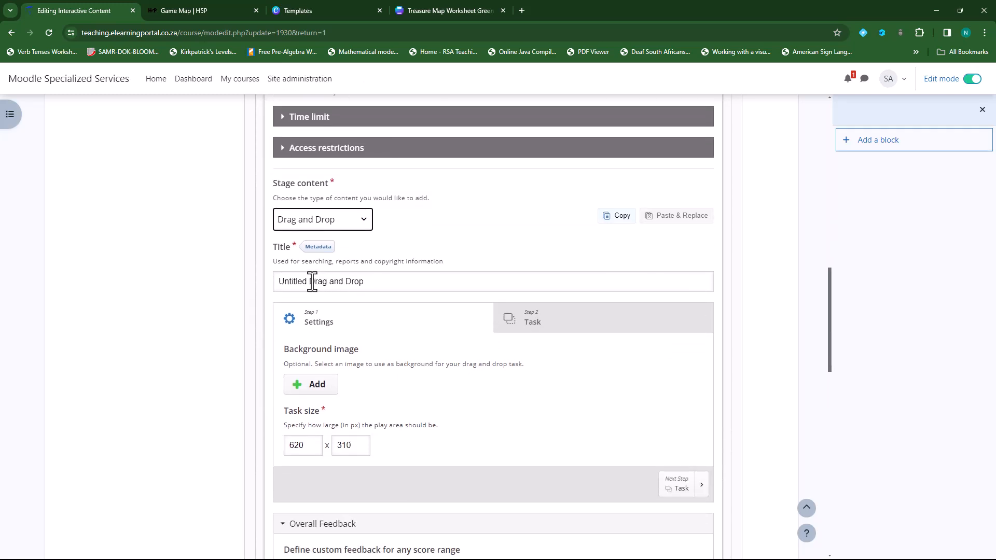
{"action": "double_click", "coordinate": [265, 280]}
{"action": "key", "text": "BackSpace"}
Step: Upload Content Page.png from the Number Line Laundry folder as the drag and drop task's background image
{"action": "scroll", "coordinate": [429, 335], "scroll_direction": "down", "scroll_amount": 2}
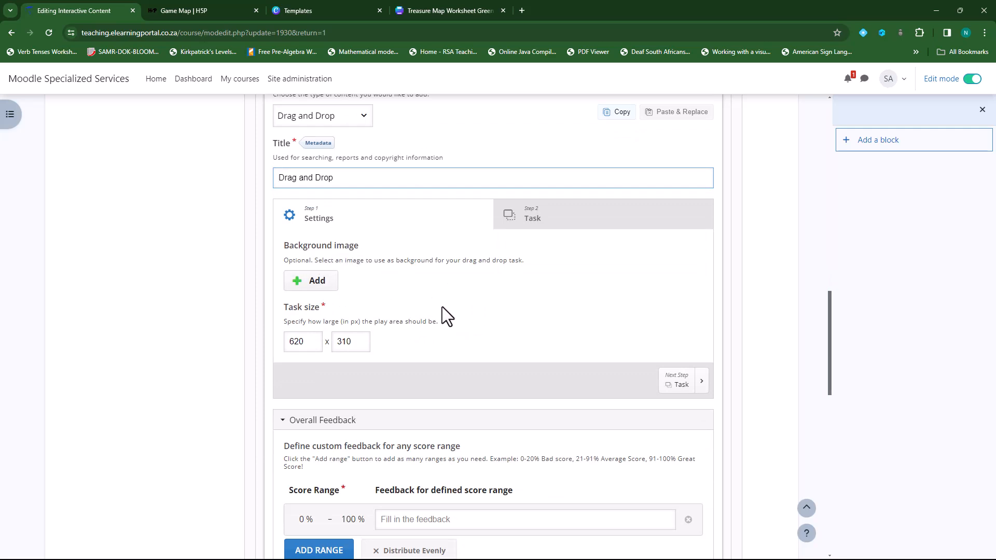
{"action": "left_click", "coordinate": [322, 284]}
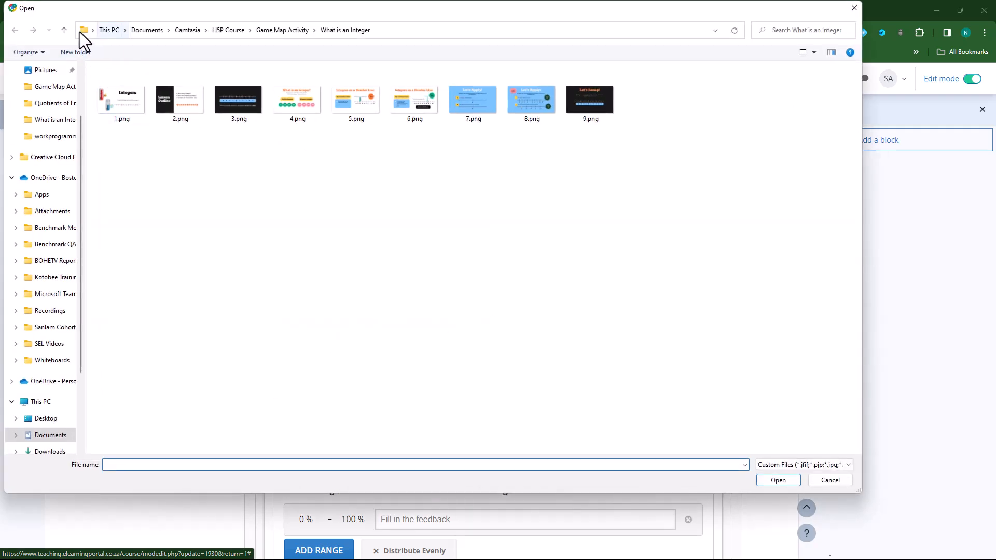
{"action": "left_click", "coordinate": [62, 29]}
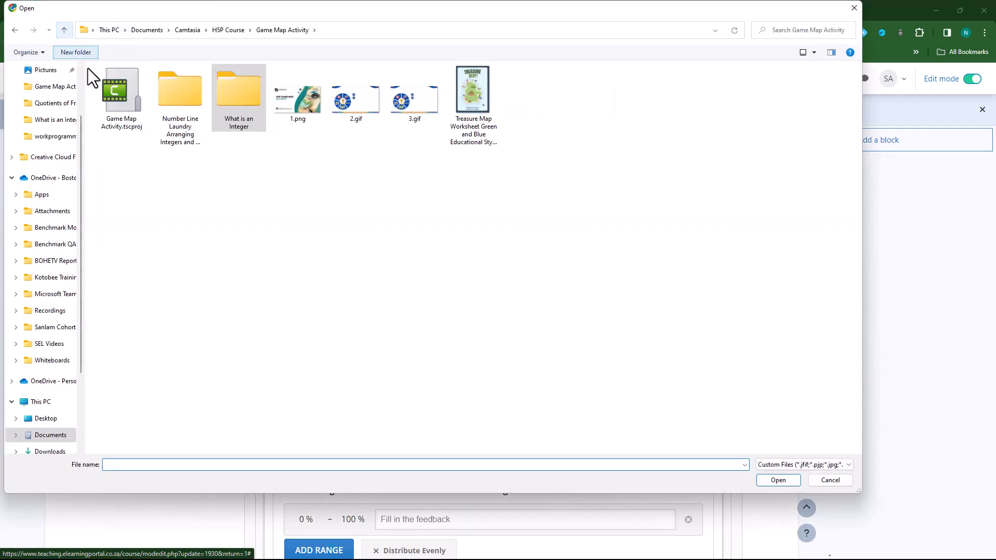
{"action": "double_click", "coordinate": [173, 98]}
{"action": "left_click", "coordinate": [239, 100]}
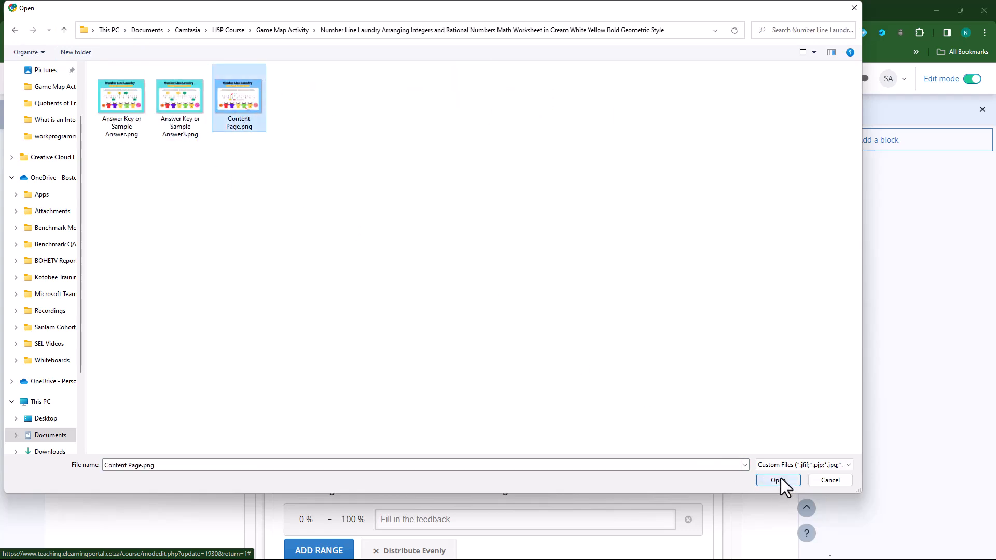
{"action": "left_click", "coordinate": [778, 479]}
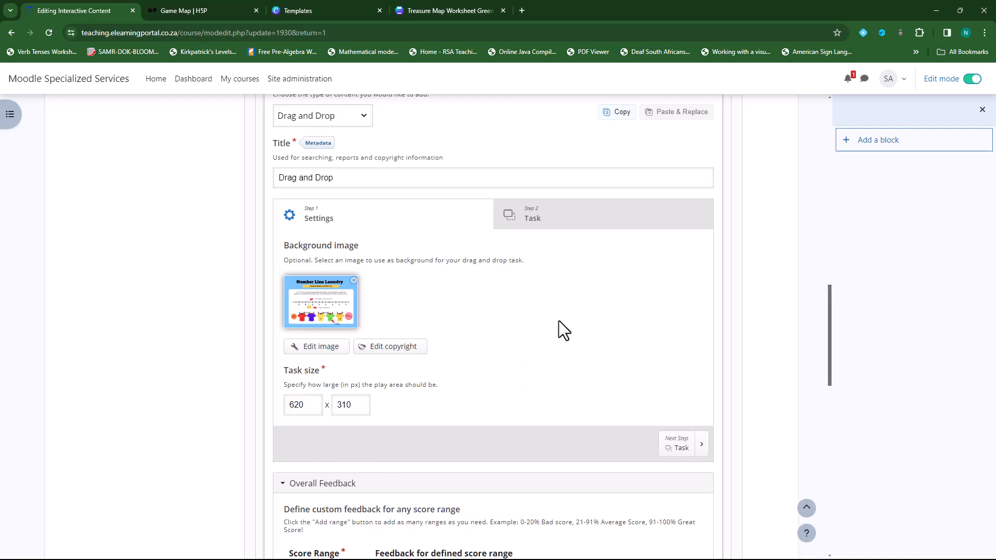
{"action": "scroll", "coordinate": [500, 383], "scroll_direction": "down", "scroll_amount": 3}
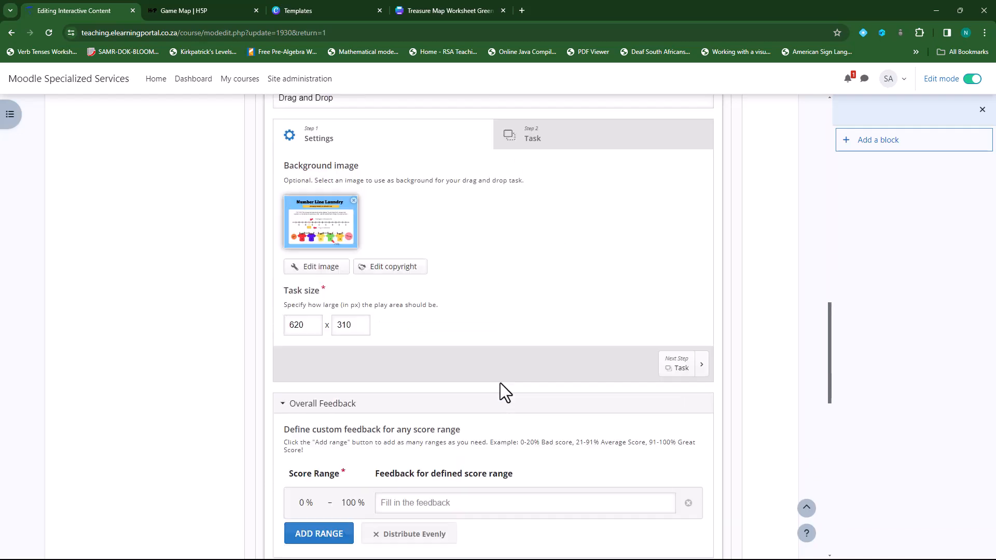
{"action": "scroll", "coordinate": [621, 259], "scroll_direction": "up", "scroll_amount": 3}
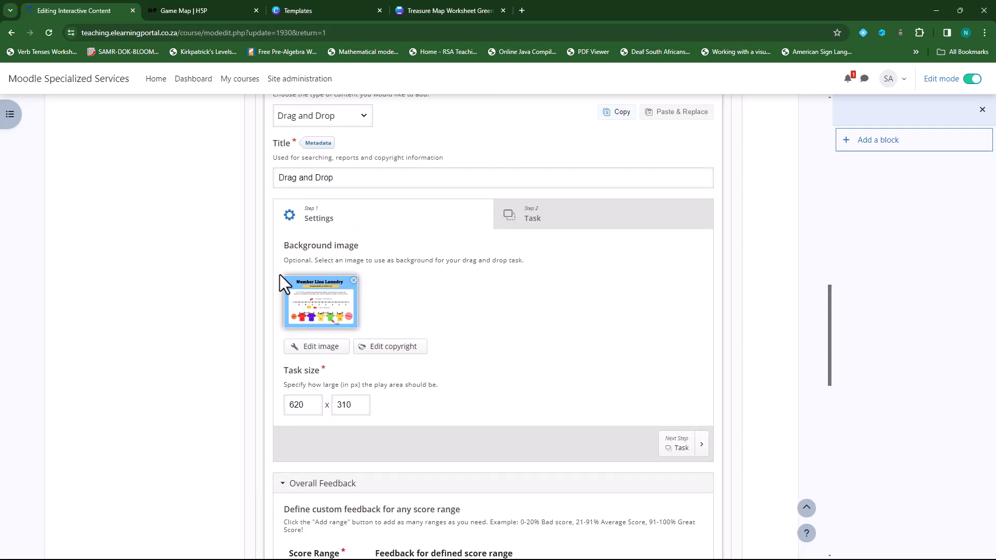
Step: Set the drag and drop task size to 820 x 710 px and check the background image's proportions in the task editor
{"action": "left_click", "coordinate": [535, 218]}
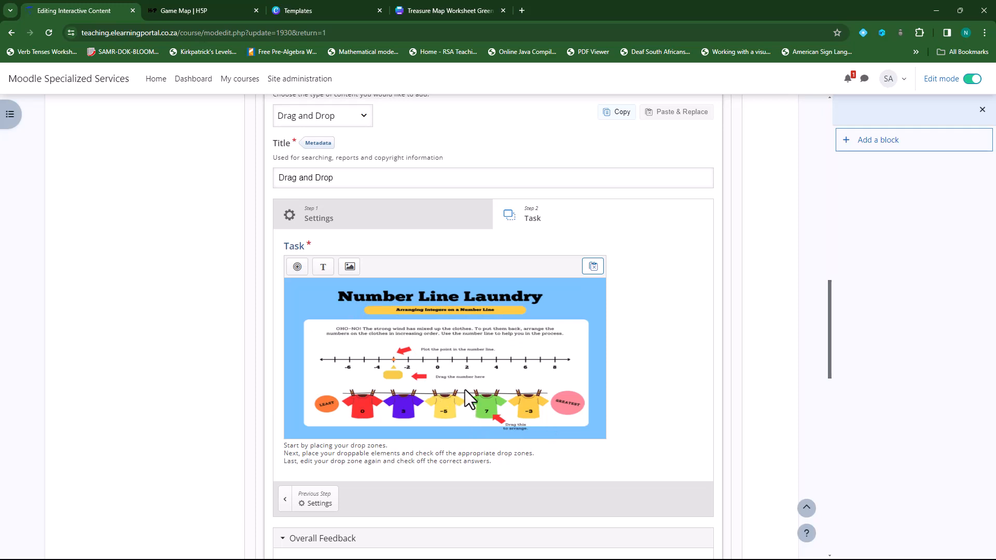
{"action": "left_click", "coordinate": [344, 227]}
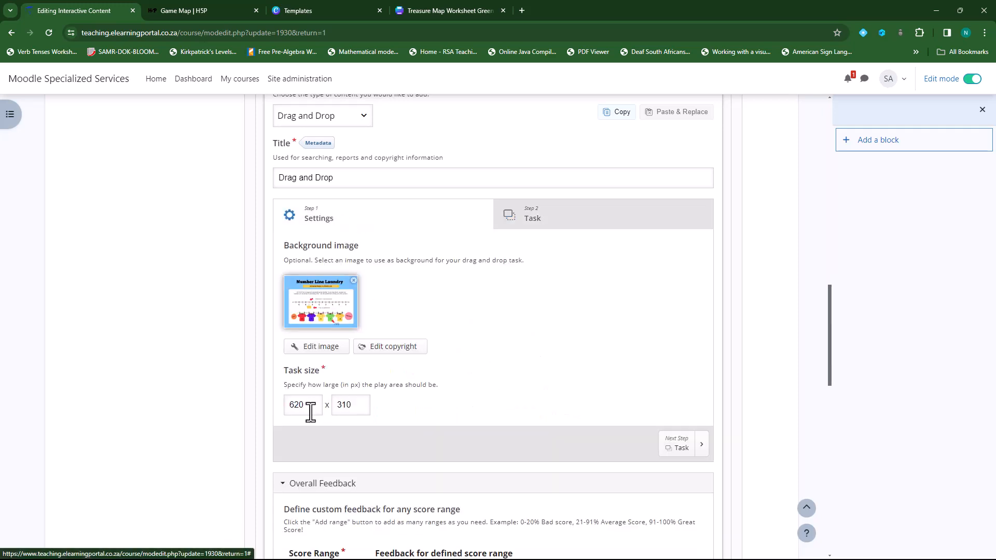
{"action": "left_click_drag", "start_coordinate": [296, 407], "coordinate": [287, 406]}
{"action": "type", "text": "8"}
{"action": "left_click", "coordinate": [558, 228]}
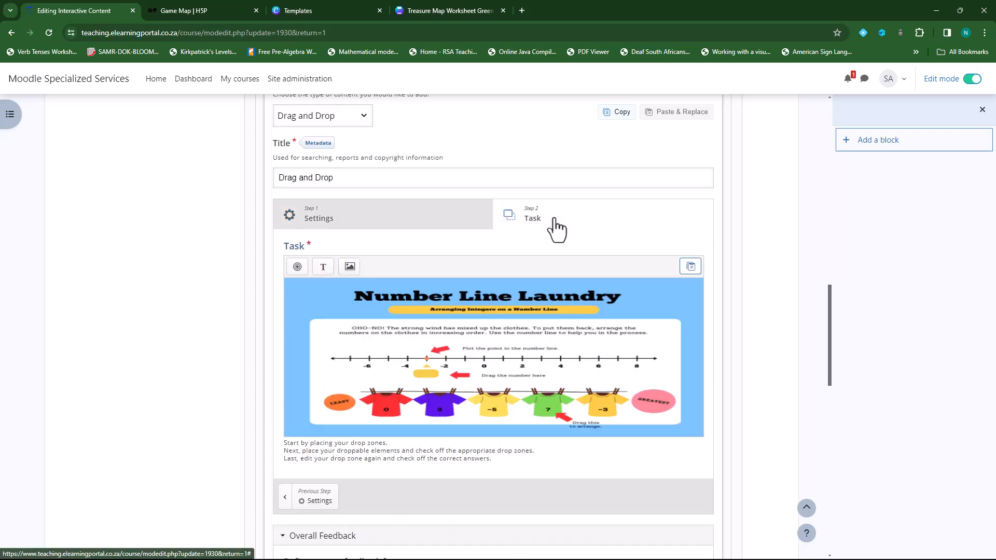
{"action": "left_click", "coordinate": [428, 228]}
{"action": "left_click_drag", "start_coordinate": [343, 405], "coordinate": [338, 405]}
{"action": "type", "text": "710"}
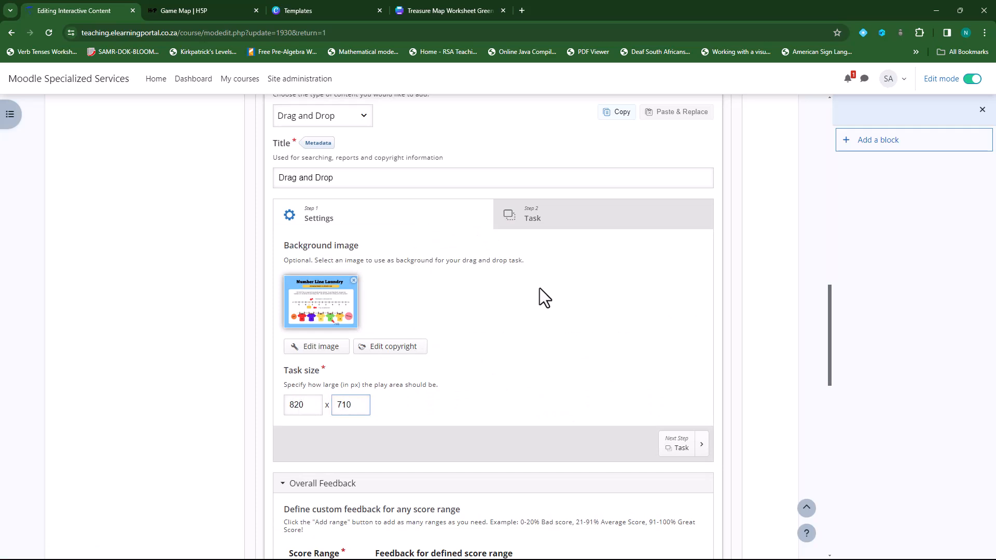
{"action": "left_click", "coordinate": [564, 227]}
{"action": "scroll", "coordinate": [568, 342], "scroll_direction": "down", "scroll_amount": 4}
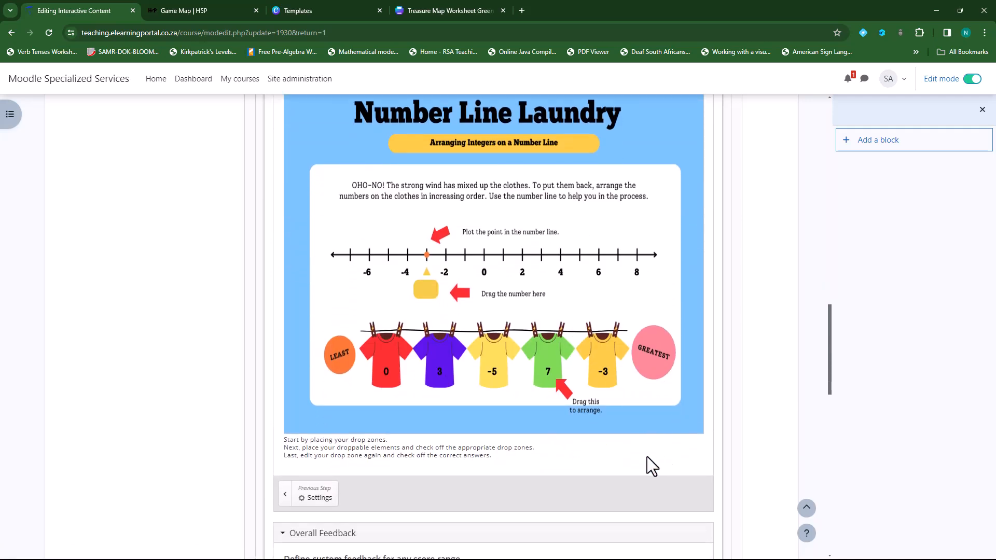
{"action": "scroll", "coordinate": [647, 456], "scroll_direction": "up", "scroll_amount": 1}
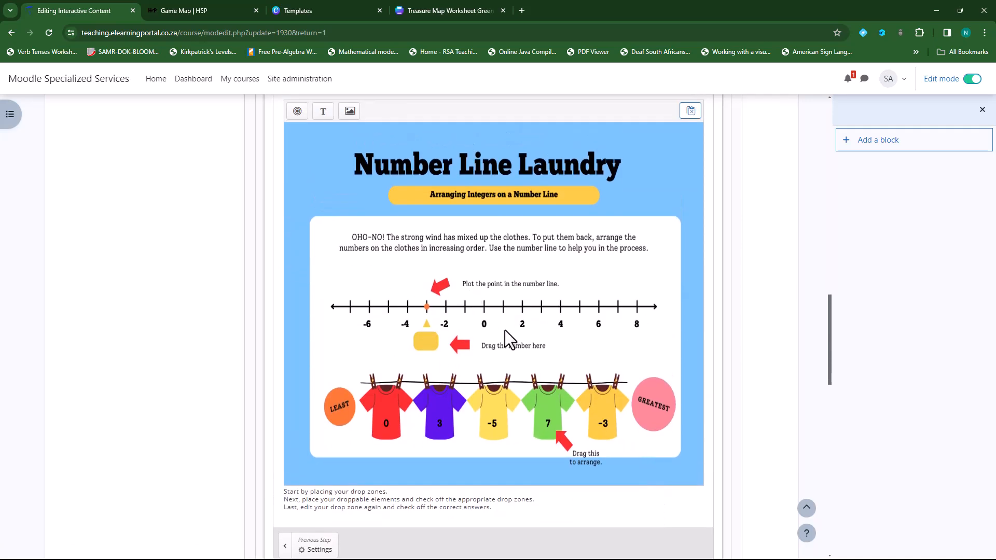
Step: Set the task width to 920 px and check how the Number Line Laundry background fits the task area
{"action": "scroll", "coordinate": [511, 334], "scroll_direction": "up", "scroll_amount": 2}
{"action": "left_click", "coordinate": [362, 167]}
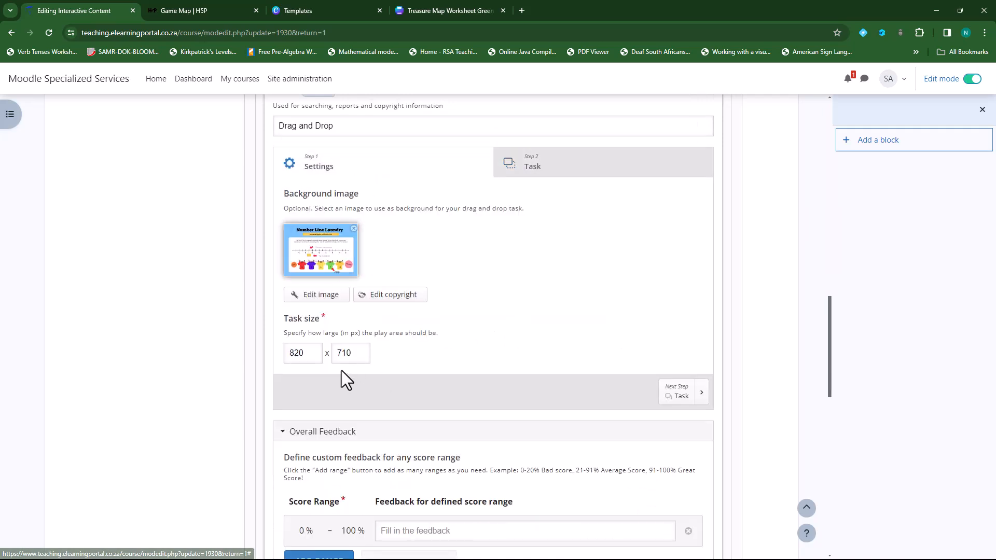
{"action": "left_click", "coordinate": [289, 354]}
{"action": "key", "text": "Delete"}
{"action": "type", "text": "9"}
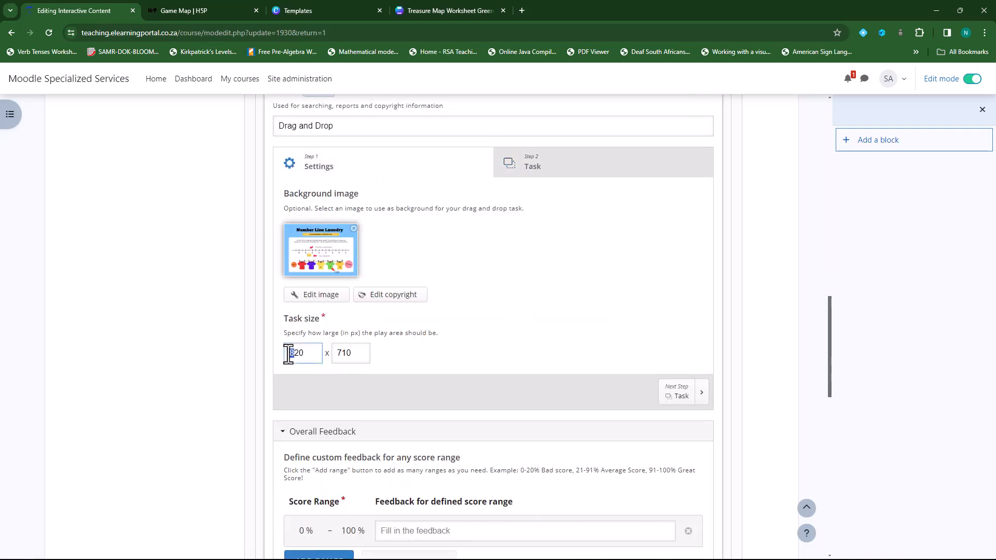
{"action": "left_click", "coordinate": [542, 171]}
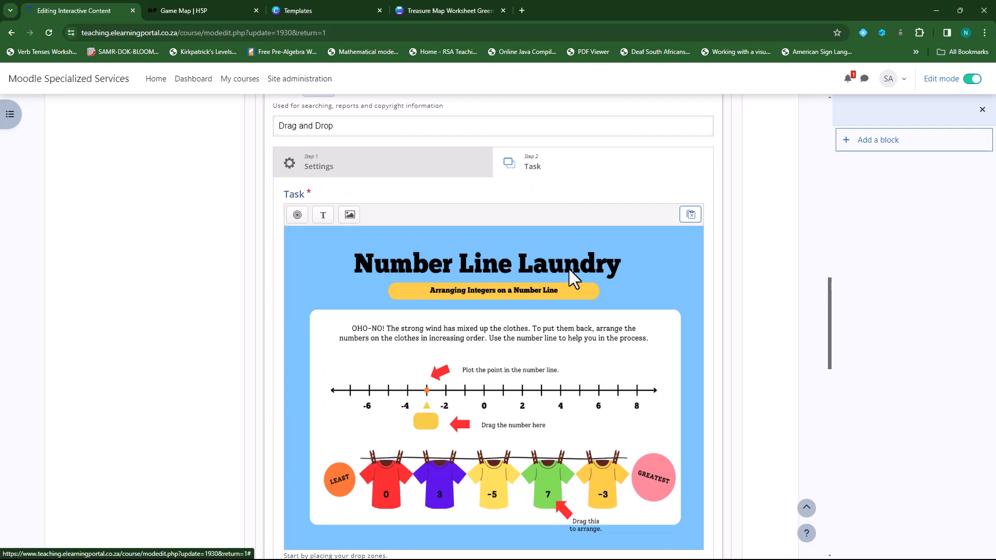
{"action": "scroll", "coordinate": [644, 337], "scroll_direction": "down", "scroll_amount": 3}
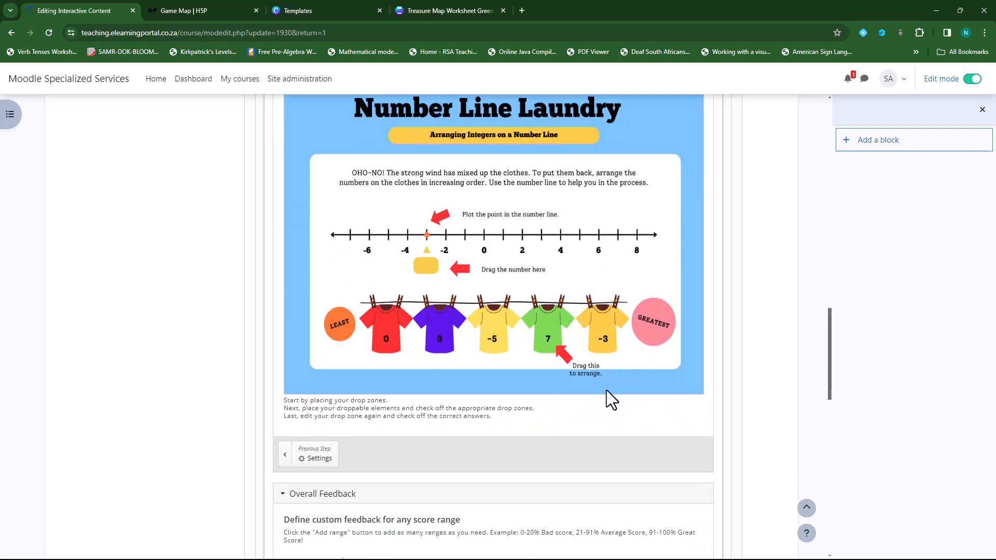
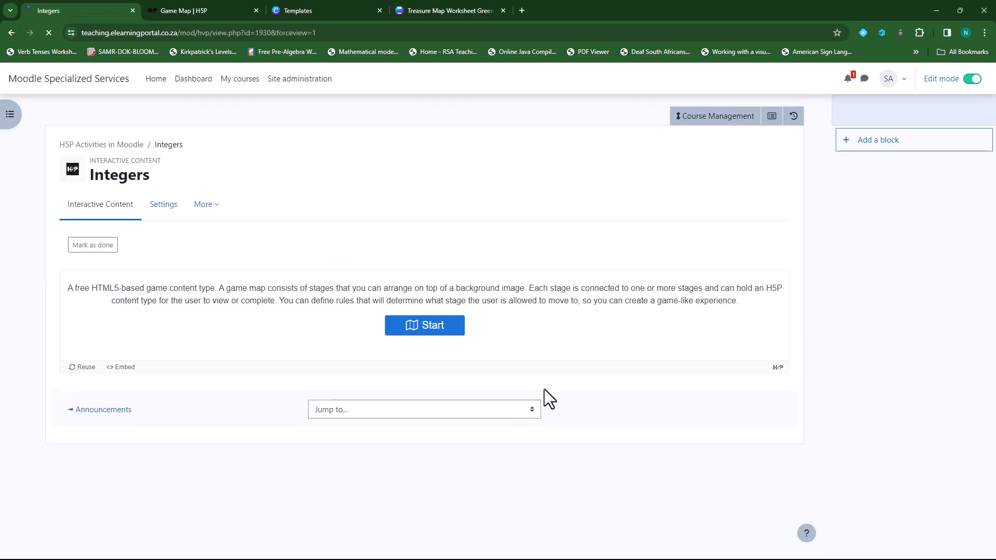
Step: Start the Integers game map, view the content of stage 1, and close it
{"action": "left_click", "coordinate": [430, 334]}
{"action": "scroll", "coordinate": [424, 334], "scroll_direction": "down", "scroll_amount": 8}
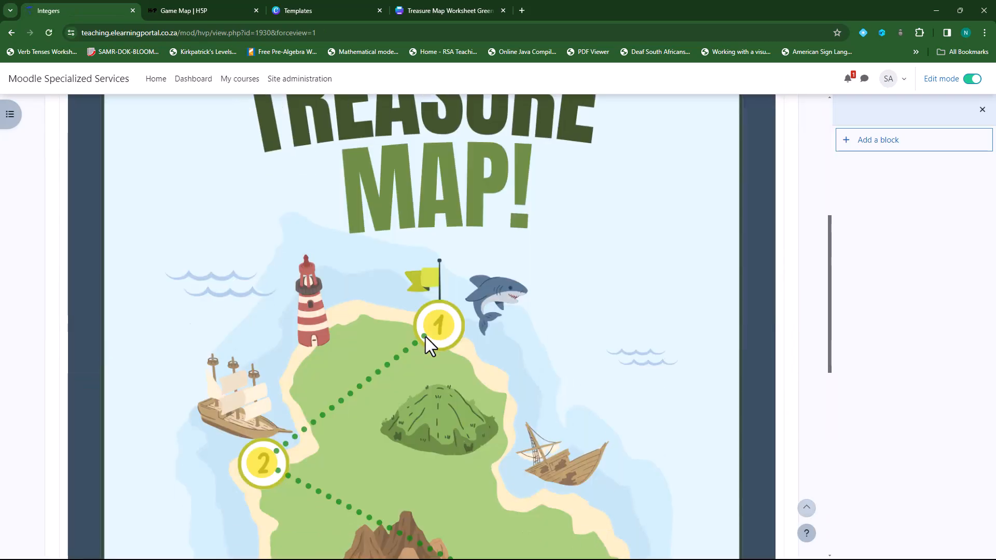
{"action": "left_click", "coordinate": [441, 205]}
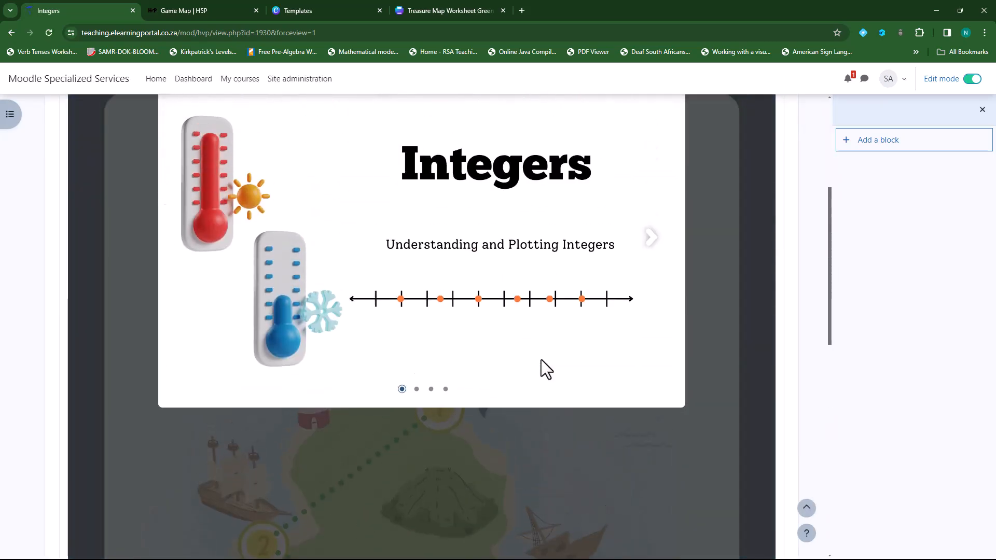
{"action": "left_click", "coordinate": [684, 230]}
{"action": "scroll", "coordinate": [469, 424], "scroll_direction": "down", "scroll_amount": 4}
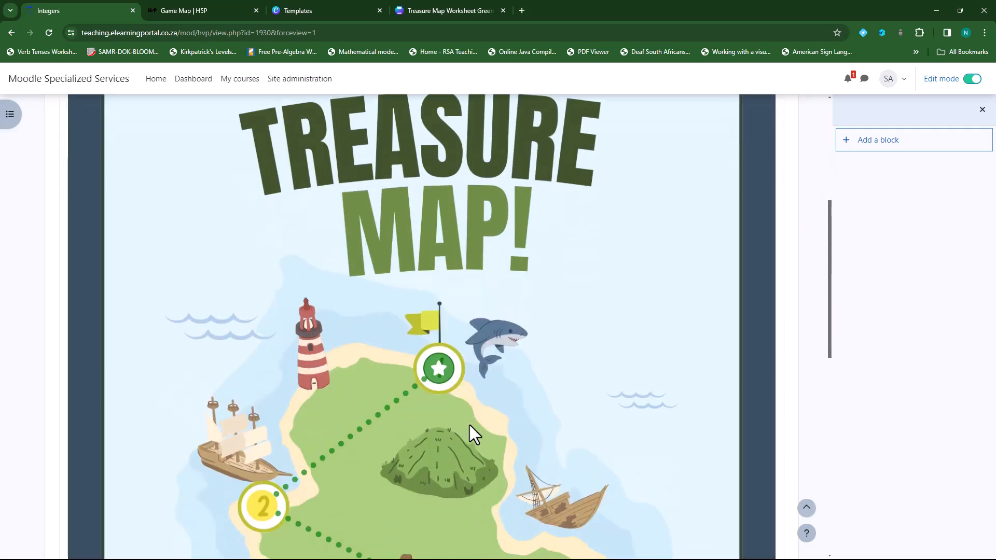
Step: View the Integers Content and Reflect stages on the treasure map, closing each one
{"action": "left_click", "coordinate": [262, 442]}
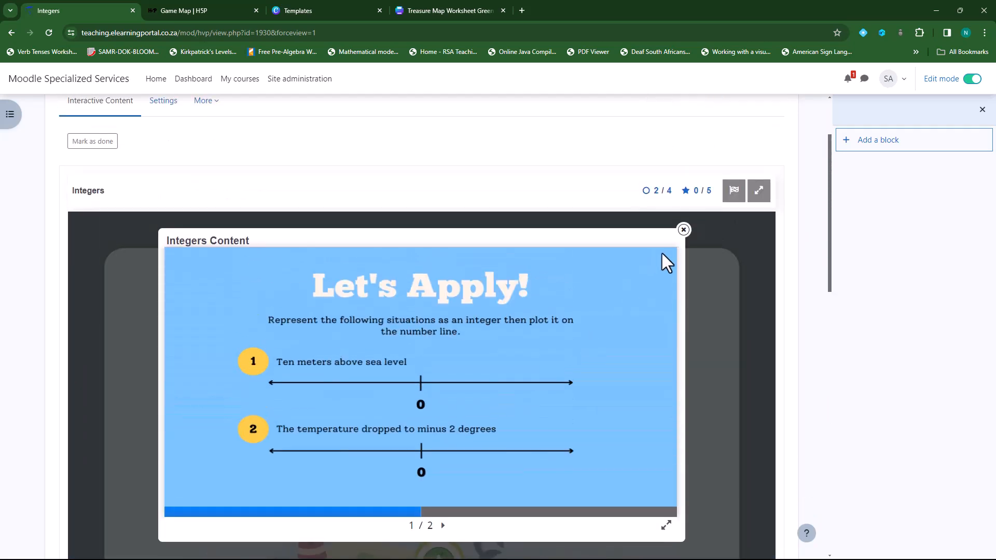
{"action": "left_click", "coordinate": [683, 230]}
{"action": "scroll", "coordinate": [440, 431], "scroll_direction": "down", "scroll_amount": 5}
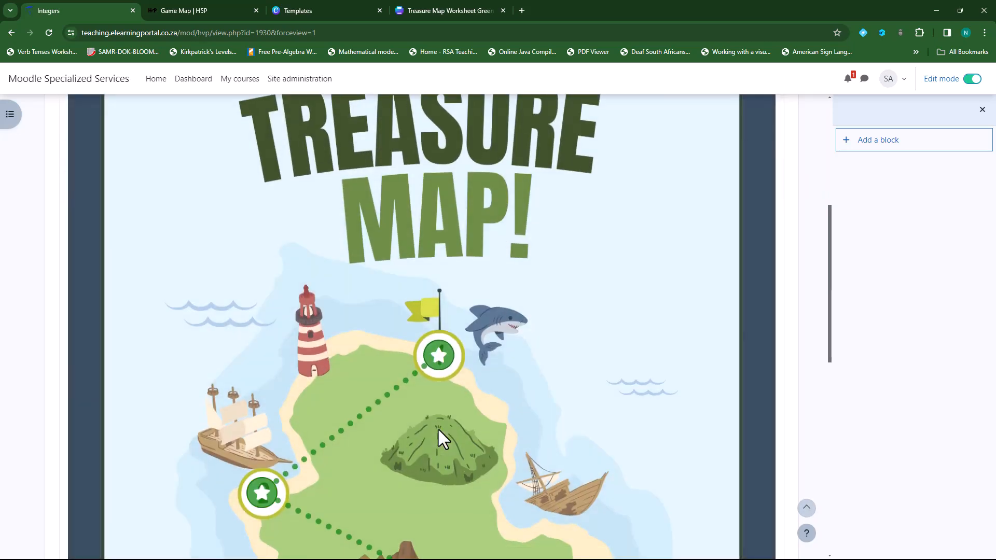
{"action": "left_click", "coordinate": [534, 433]}
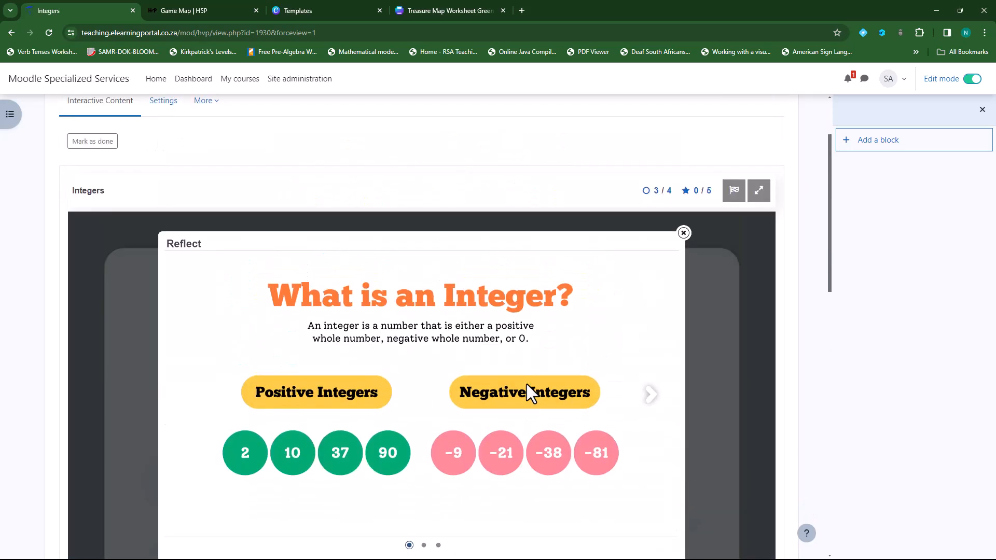
{"action": "left_click", "coordinate": [684, 230]}
{"action": "scroll", "coordinate": [539, 424], "scroll_direction": "down", "scroll_amount": 6}
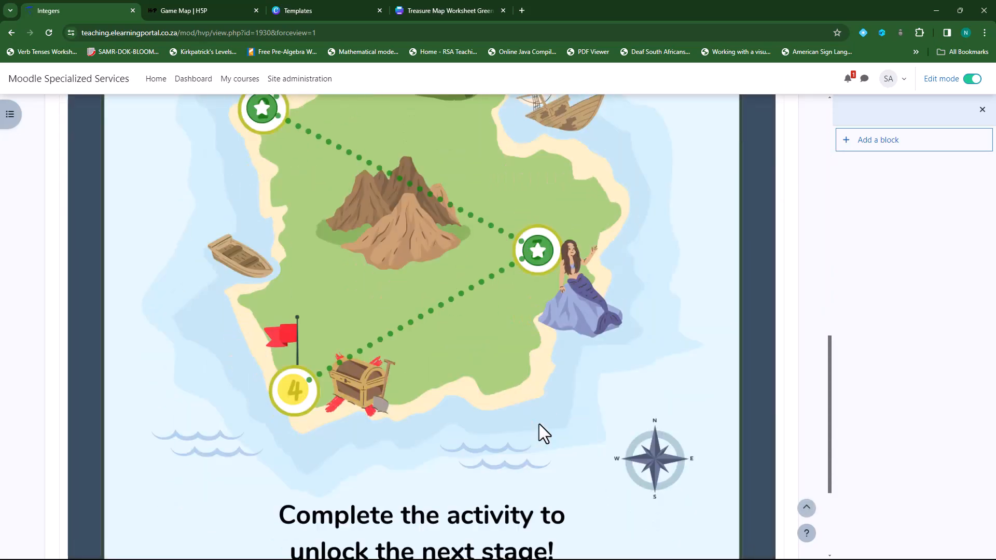
Step: Open stage 4 and place the shirt numbers 0, 3, 7, -3 and -5 on their matching number line drop zones
{"action": "scroll", "coordinate": [363, 363], "scroll_direction": "up", "scroll_amount": 3}
{"action": "left_click", "coordinate": [300, 375]}
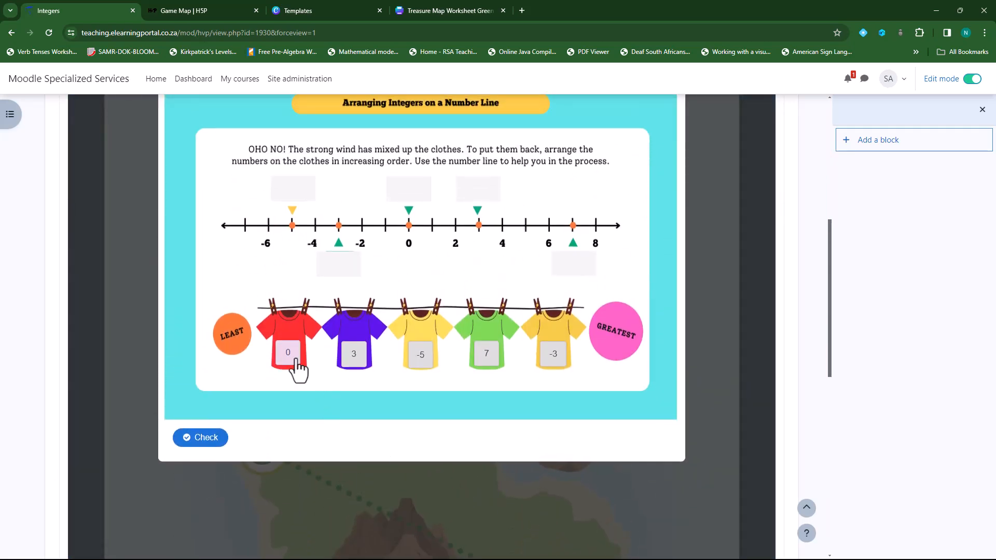
{"action": "left_click_drag", "start_coordinate": [291, 353], "coordinate": [410, 204]}
{"action": "left_click_drag", "start_coordinate": [362, 369], "coordinate": [489, 202]}
{"action": "left_click_drag", "start_coordinate": [487, 356], "coordinate": [577, 270]}
{"action": "left_click_drag", "start_coordinate": [553, 354], "coordinate": [343, 270]}
{"action": "left_click_drag", "start_coordinate": [421, 364], "coordinate": [294, 202]}
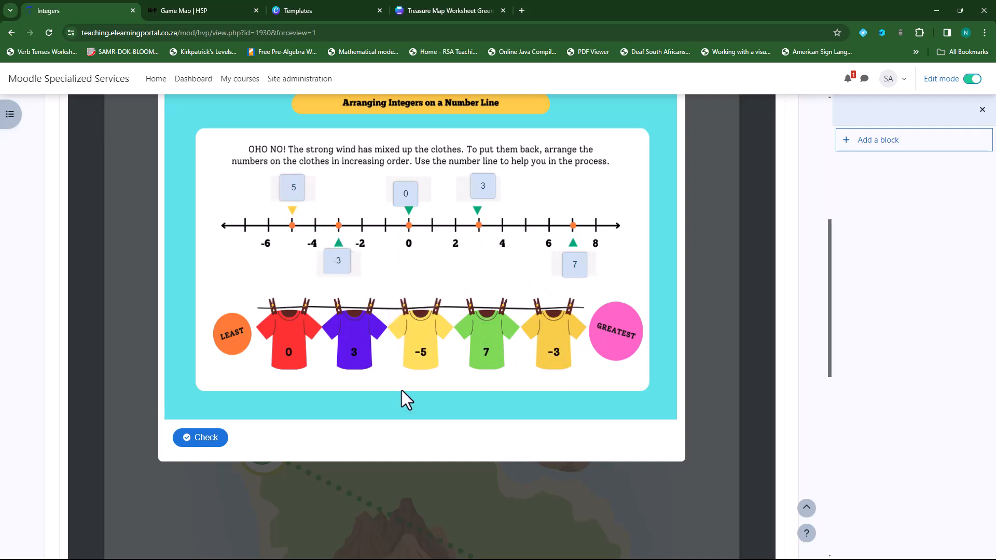
Step: Check the number line answers, continue to the treasure map, and dismiss the full score message
{"action": "left_click", "coordinate": [200, 437]}
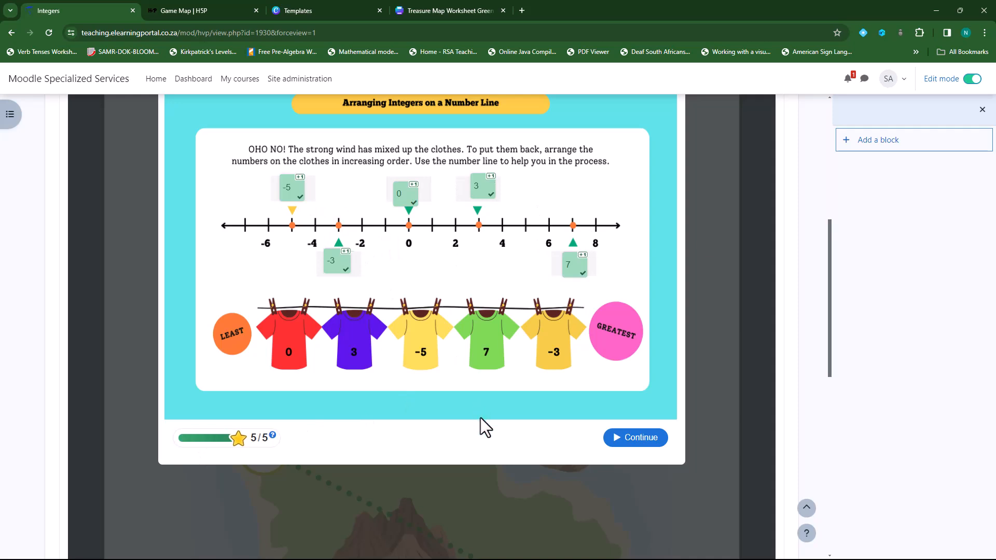
{"action": "left_click", "coordinate": [641, 441]}
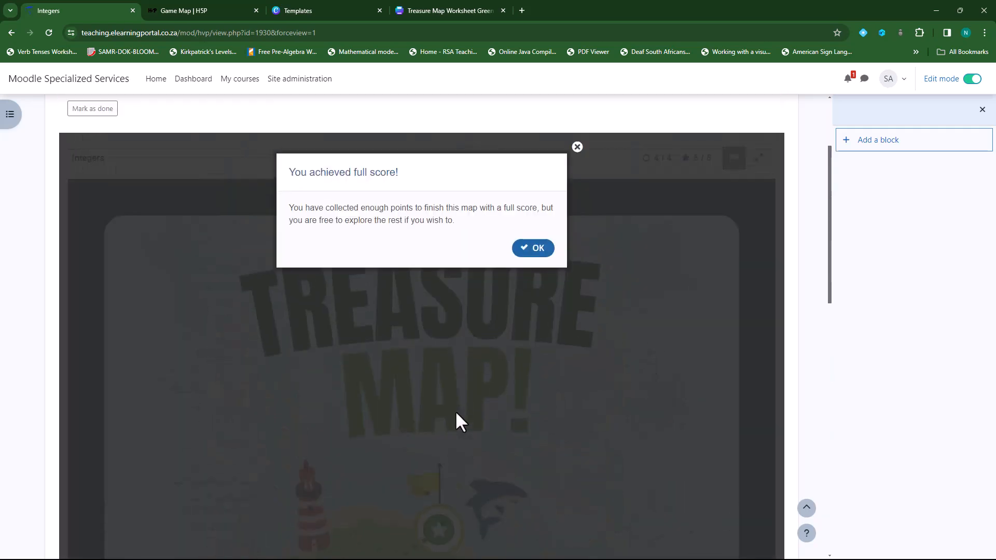
{"action": "left_click", "coordinate": [536, 353]}
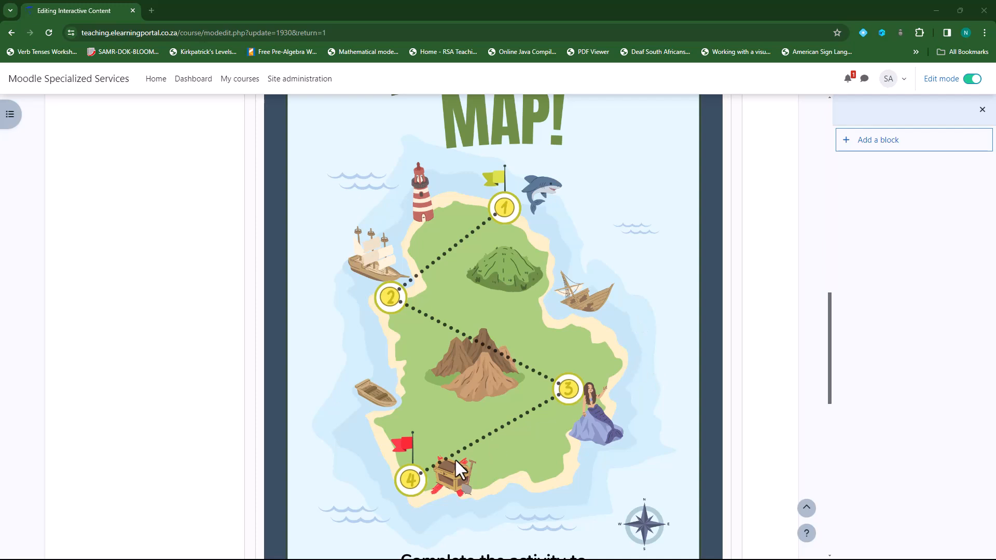
Step: Edit stage 4 of the game map and allow the draggable 7 to be dropped in all drop zones
{"action": "left_click", "coordinate": [409, 478]}
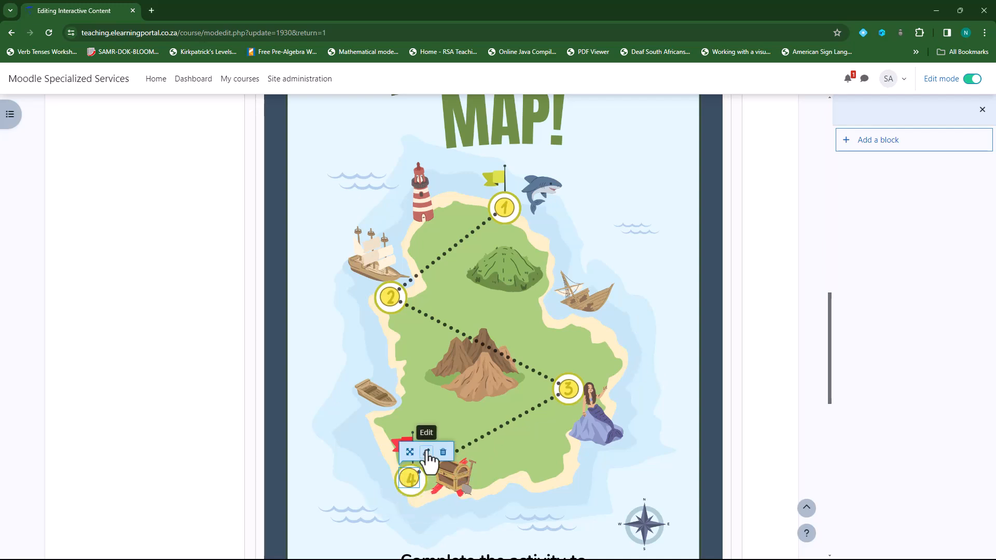
{"action": "left_click", "coordinate": [426, 452]}
{"action": "left_click", "coordinate": [573, 283]}
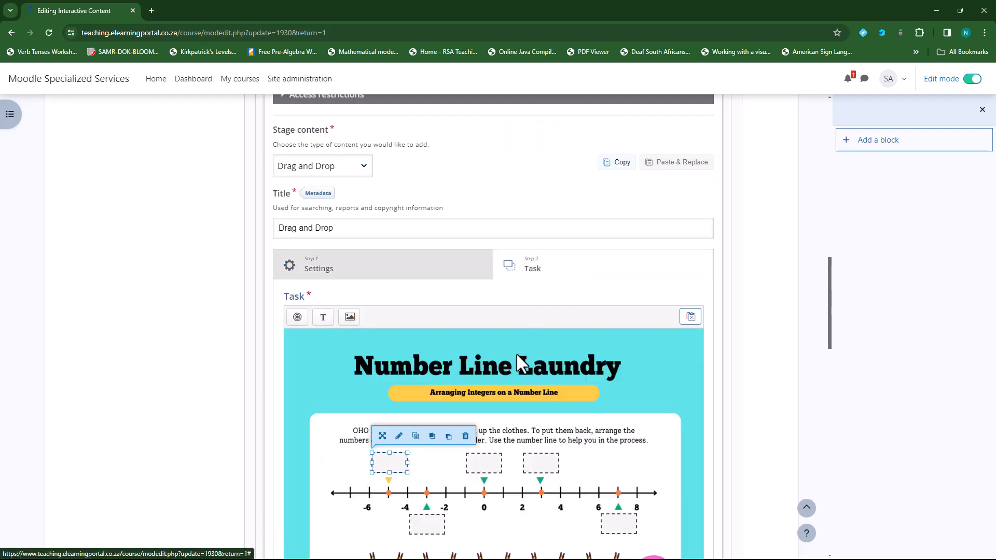
{"action": "scroll", "coordinate": [521, 343], "scroll_direction": "down", "scroll_amount": 4}
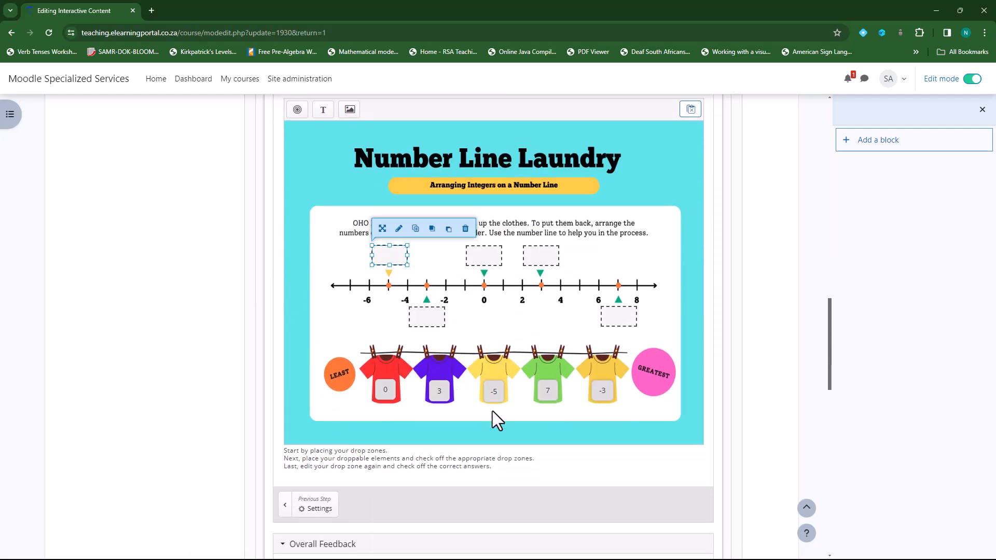
{"action": "left_click", "coordinate": [551, 401]}
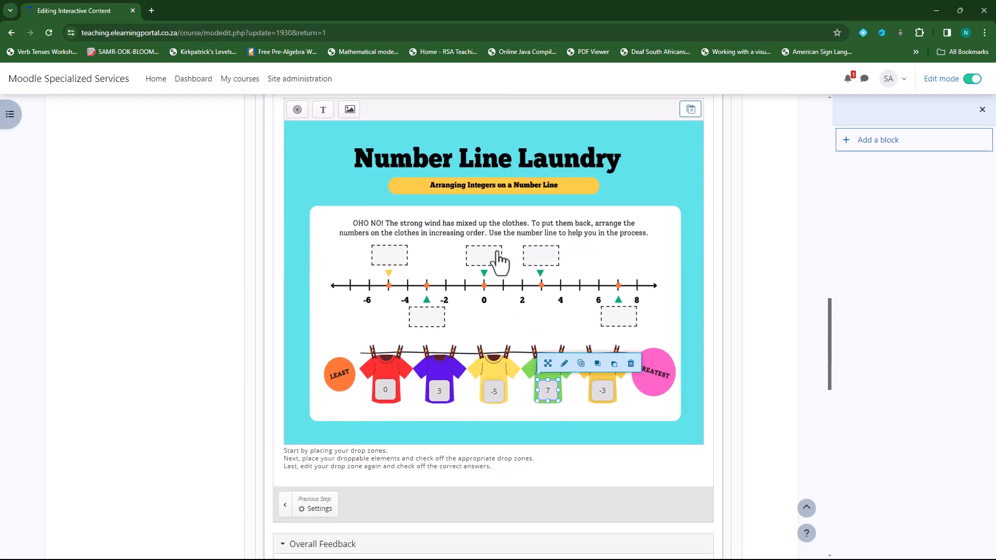
{"action": "left_click", "coordinate": [565, 369]}
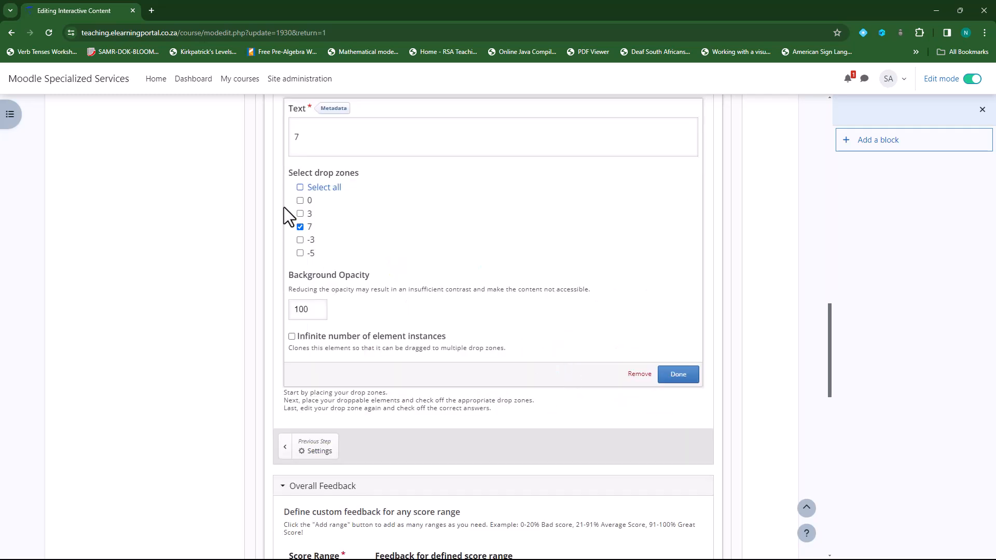
{"action": "left_click", "coordinate": [300, 189]}
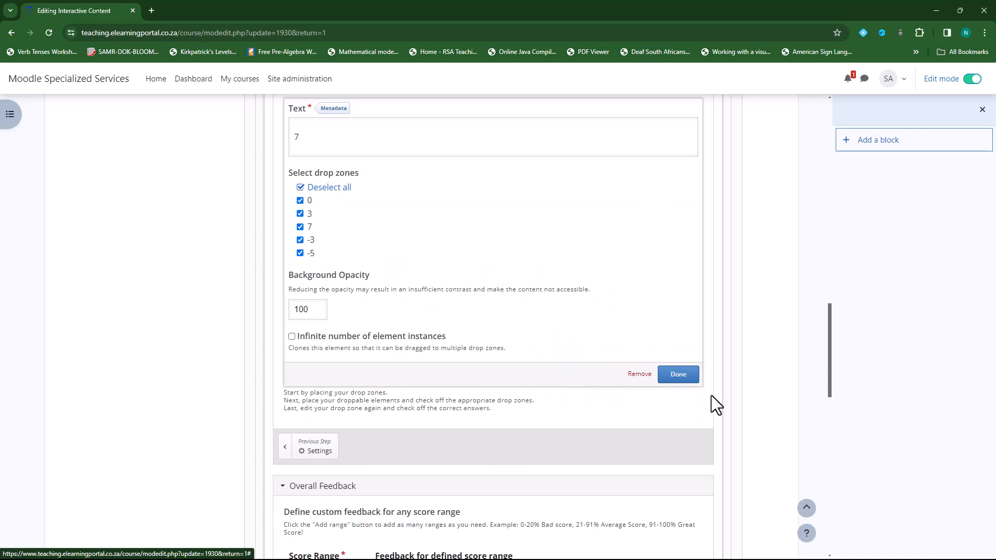
{"action": "left_click", "coordinate": [679, 374]}
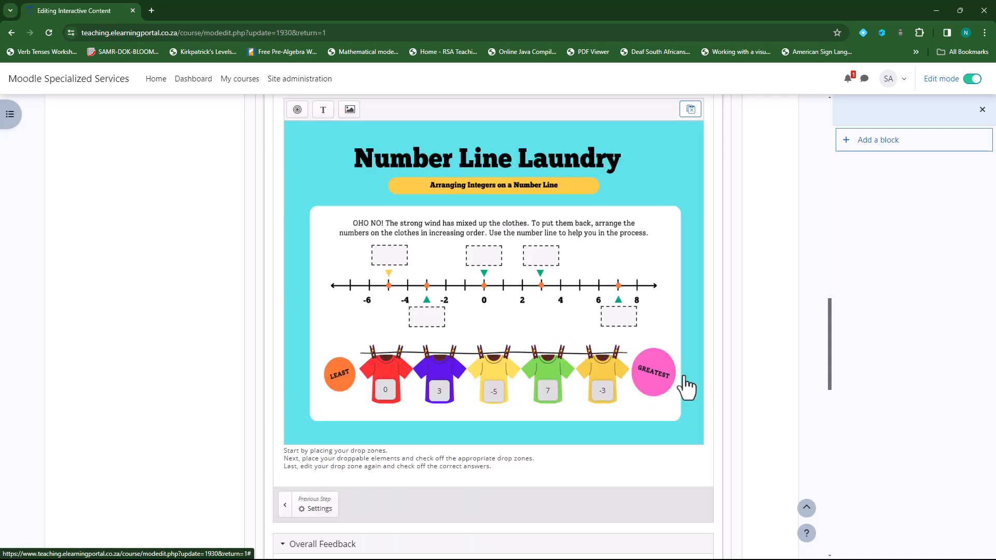
Step: Allow the draggable -3 to be dropped in all drop zones
{"action": "left_click", "coordinate": [605, 400]}
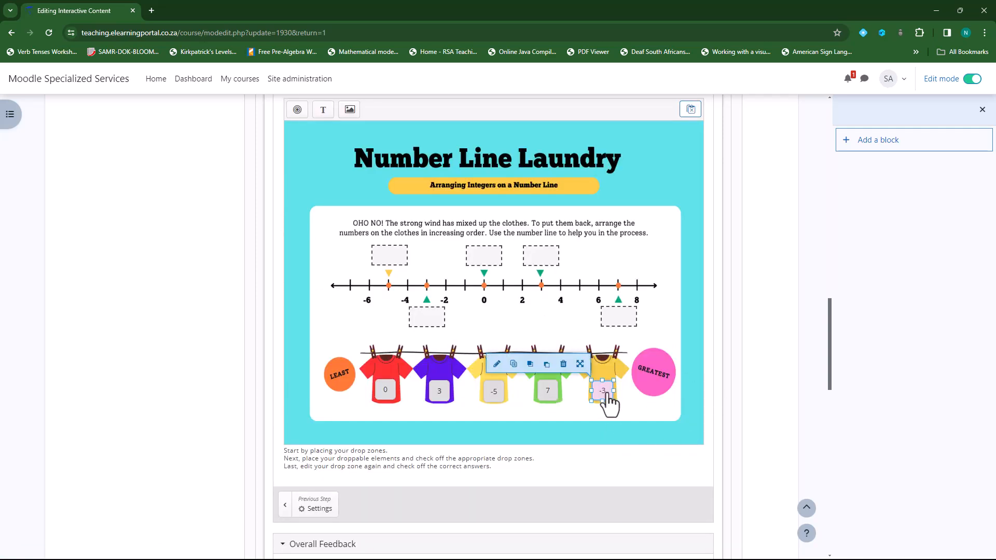
{"action": "left_click", "coordinate": [496, 364]}
{"action": "left_click", "coordinate": [302, 187]}
{"action": "left_click", "coordinate": [675, 379]}
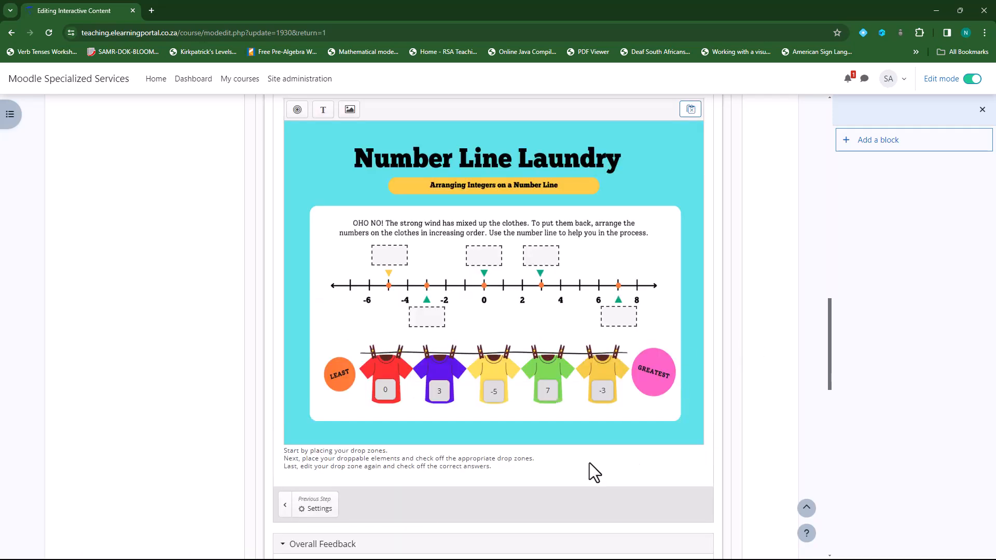
Step: Disable Apply penalties in the behavioural settings of the stage 4 Drag and Drop exercise
{"action": "scroll", "coordinate": [574, 446], "scroll_direction": "down", "scroll_amount": 5}
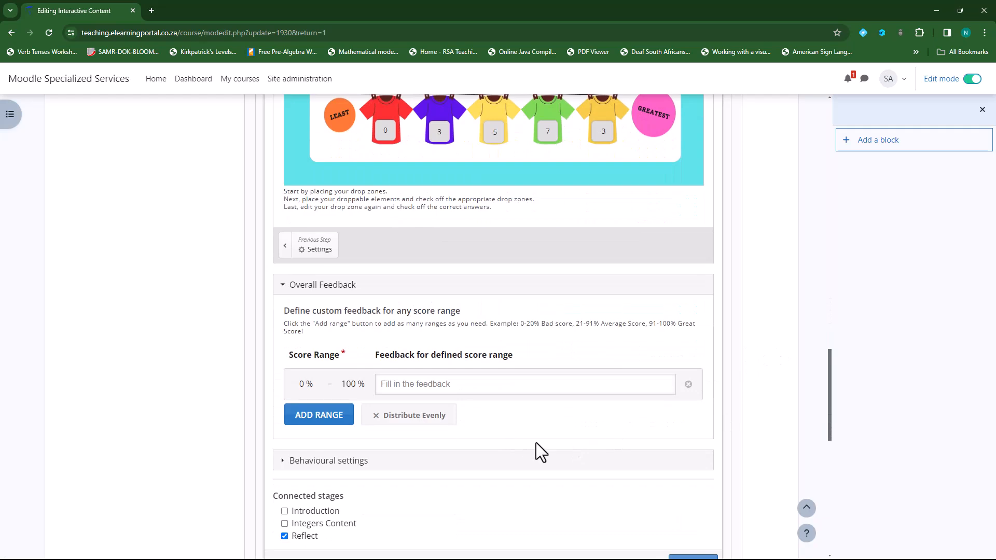
{"action": "scroll", "coordinate": [536, 443], "scroll_direction": "down", "scroll_amount": 6}
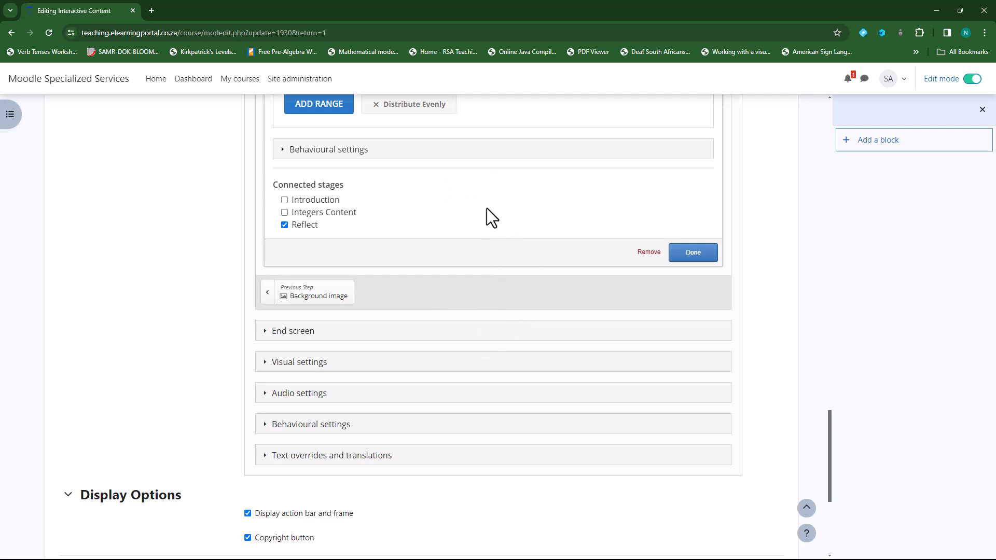
{"action": "scroll", "coordinate": [486, 207], "scroll_direction": "up", "scroll_amount": 4}
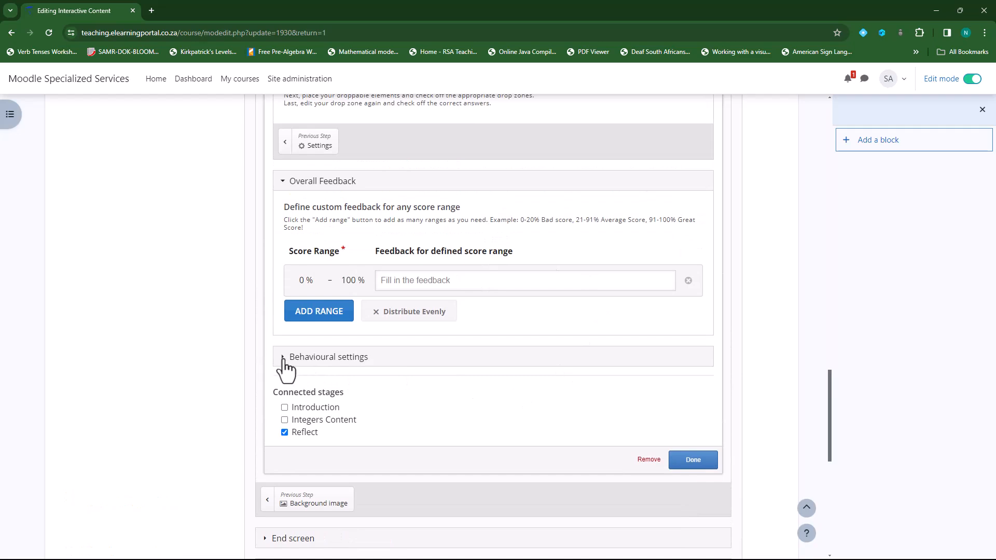
{"action": "left_click", "coordinate": [285, 360]}
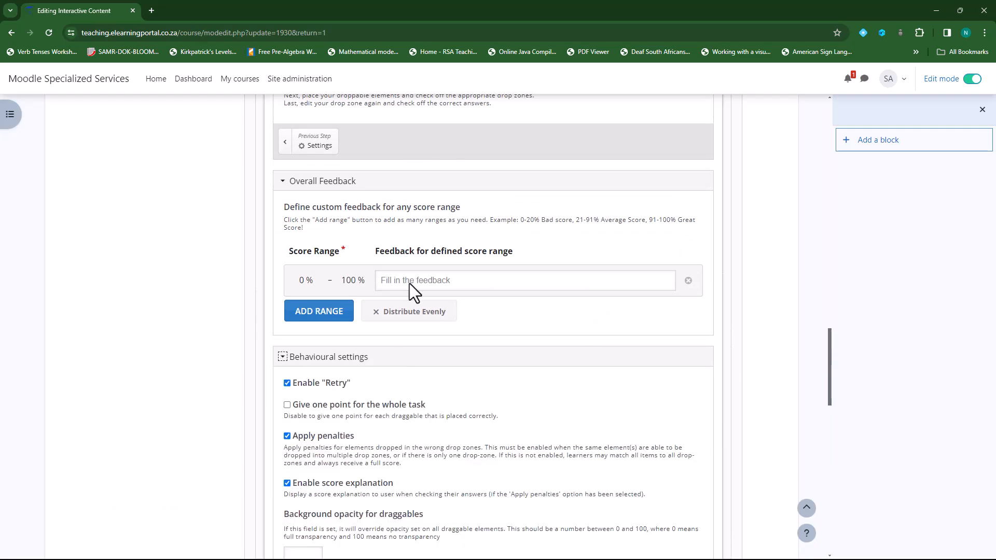
{"action": "scroll", "coordinate": [415, 306], "scroll_direction": "up", "scroll_amount": 6}
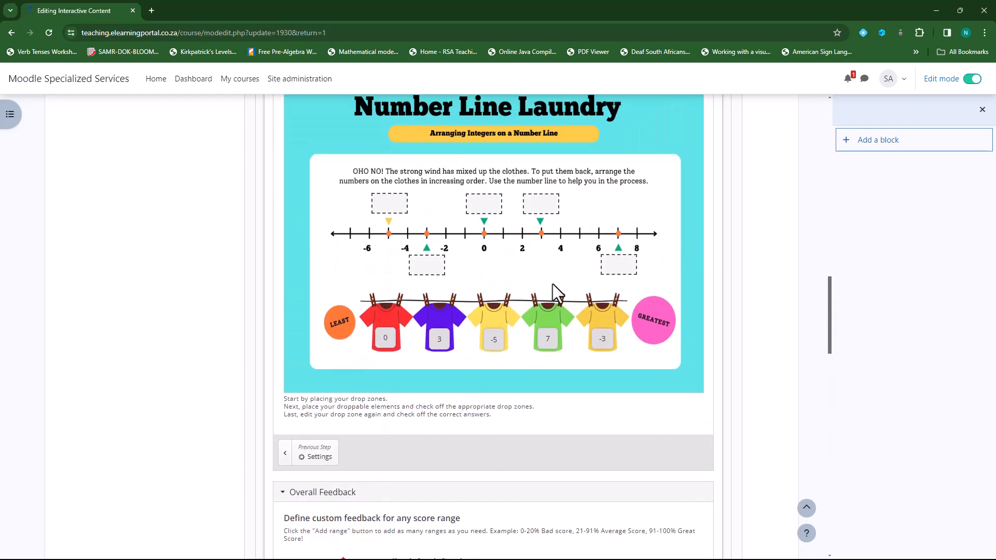
{"action": "scroll", "coordinate": [446, 381], "scroll_direction": "down", "scroll_amount": 8}
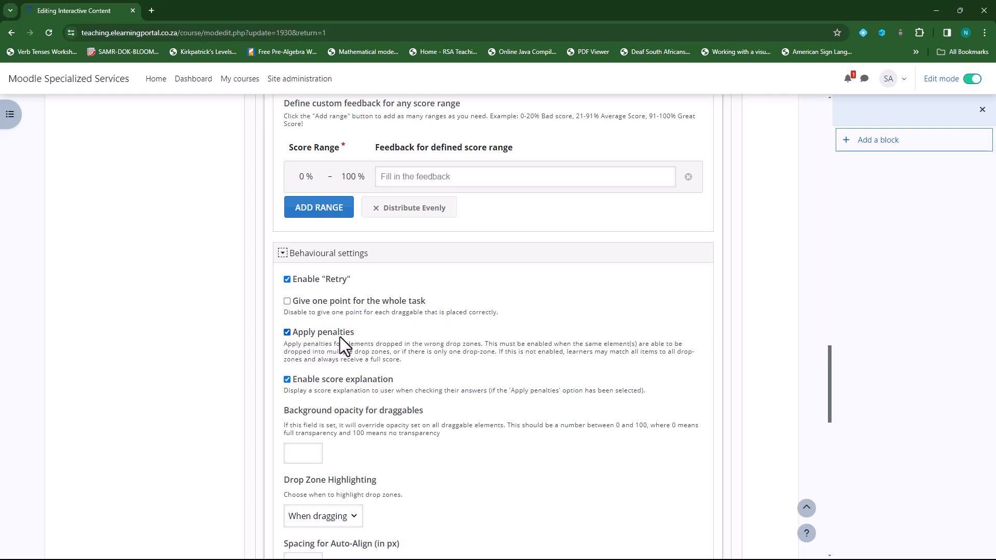
{"action": "left_click", "coordinate": [288, 333]}
Step: Review the remaining behavioural settings, keep Drop Zone Highlighting at When dragging, and finish editing the stage
{"action": "scroll", "coordinate": [353, 340], "scroll_direction": "down", "scroll_amount": 2}
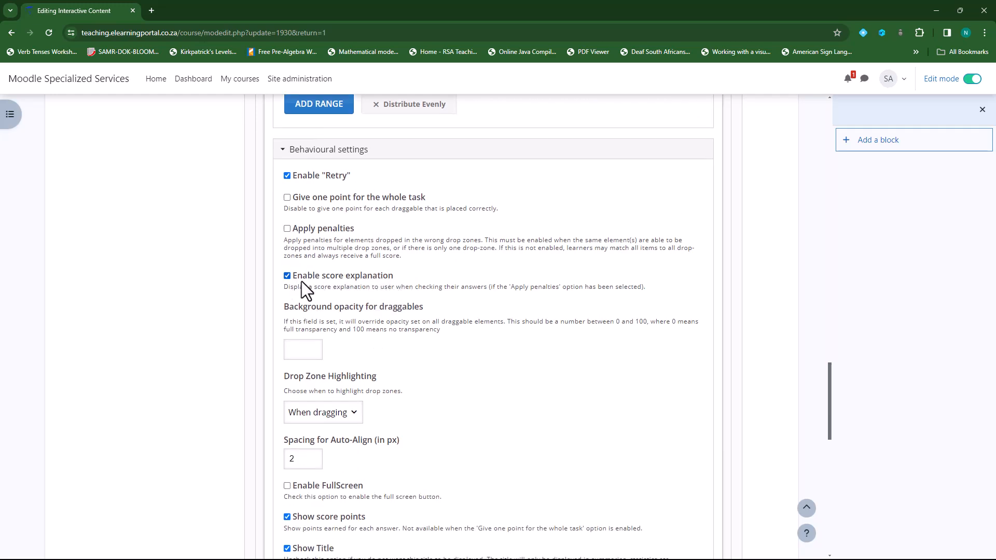
{"action": "scroll", "coordinate": [343, 280], "scroll_direction": "down", "scroll_amount": 1}
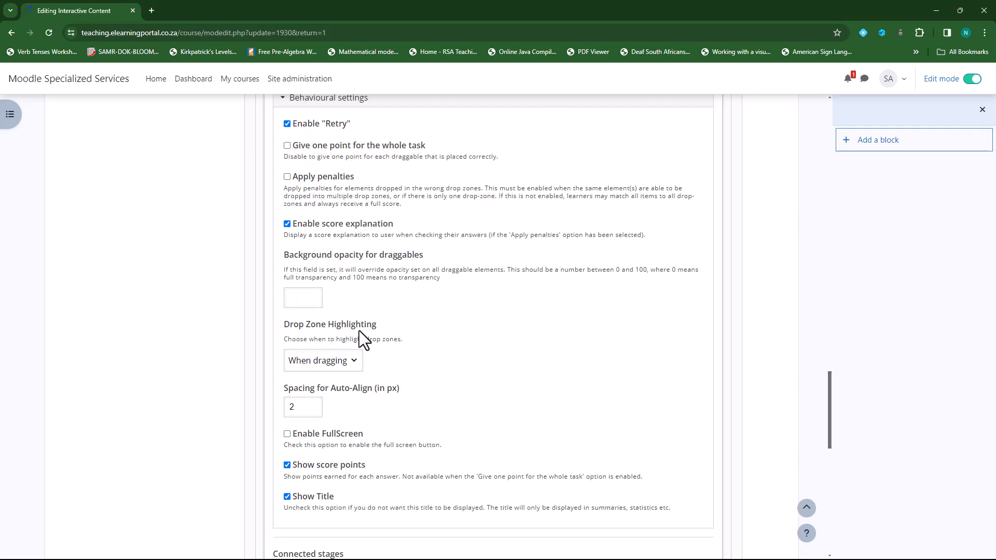
{"action": "left_click", "coordinate": [355, 362]}
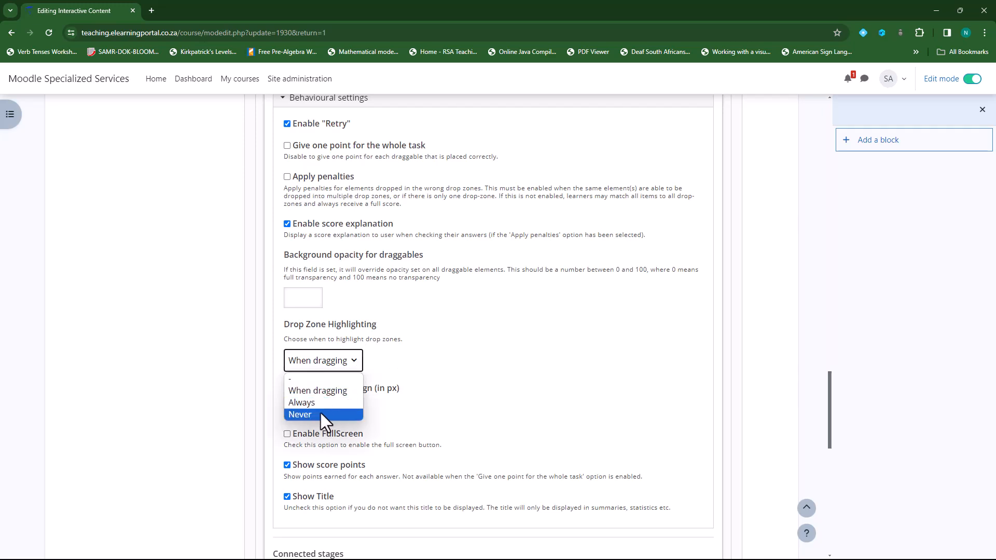
{"action": "left_click", "coordinate": [460, 328]}
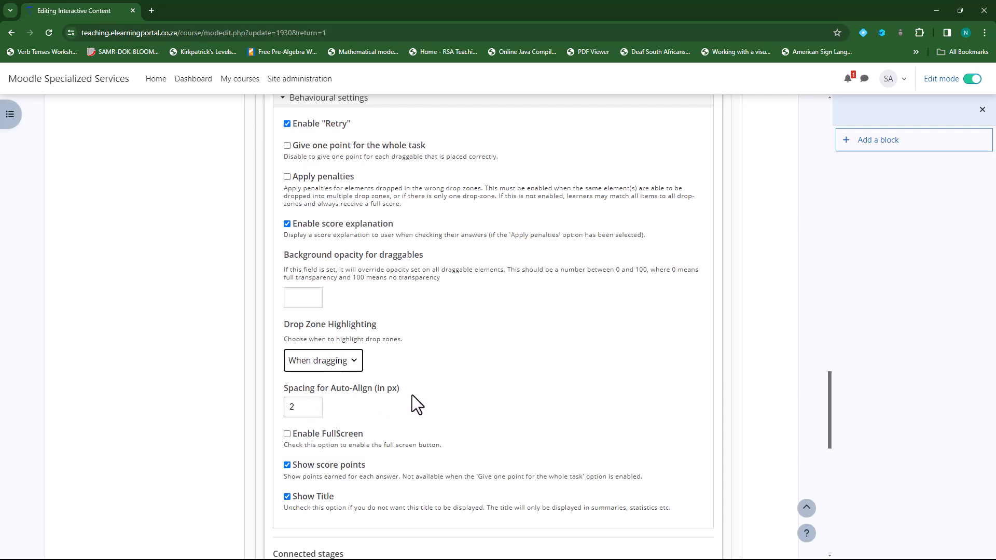
{"action": "scroll", "coordinate": [434, 371], "scroll_direction": "down", "scroll_amount": 2}
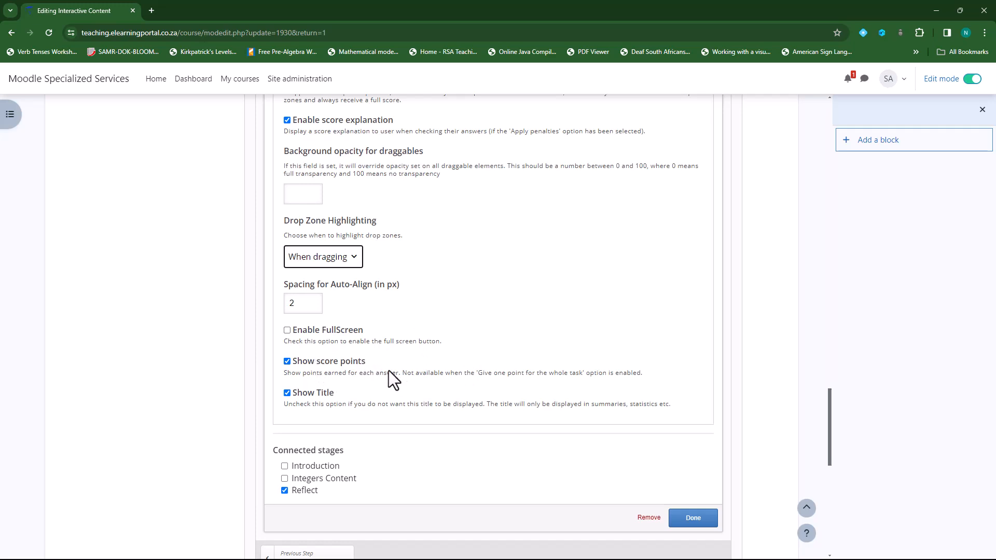
{"action": "scroll", "coordinate": [483, 331], "scroll_direction": "down", "scroll_amount": 1}
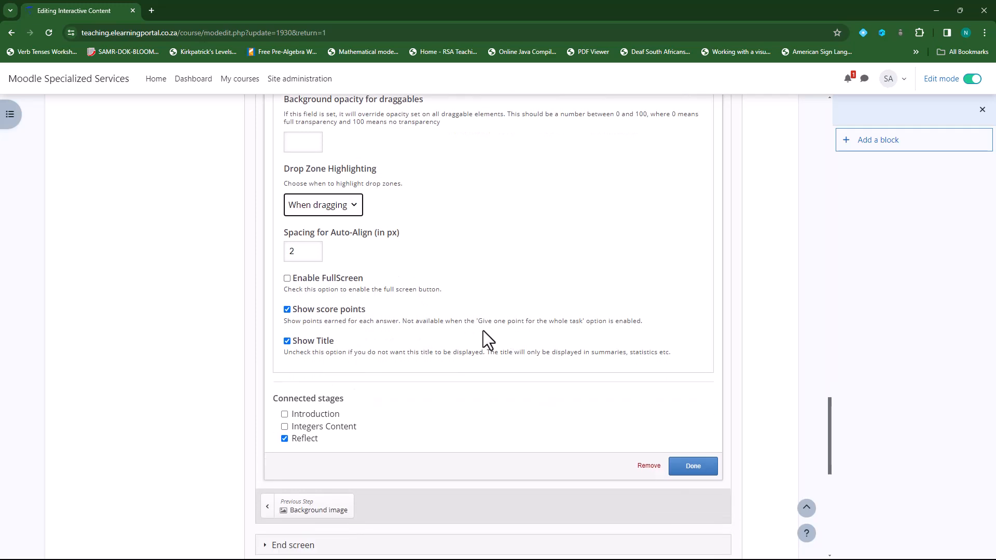
{"action": "left_click", "coordinate": [693, 470]}
Step: Examine the stage colour options in the map's visual settings and open the path settings
{"action": "scroll", "coordinate": [515, 362], "scroll_direction": "up", "scroll_amount": 10}
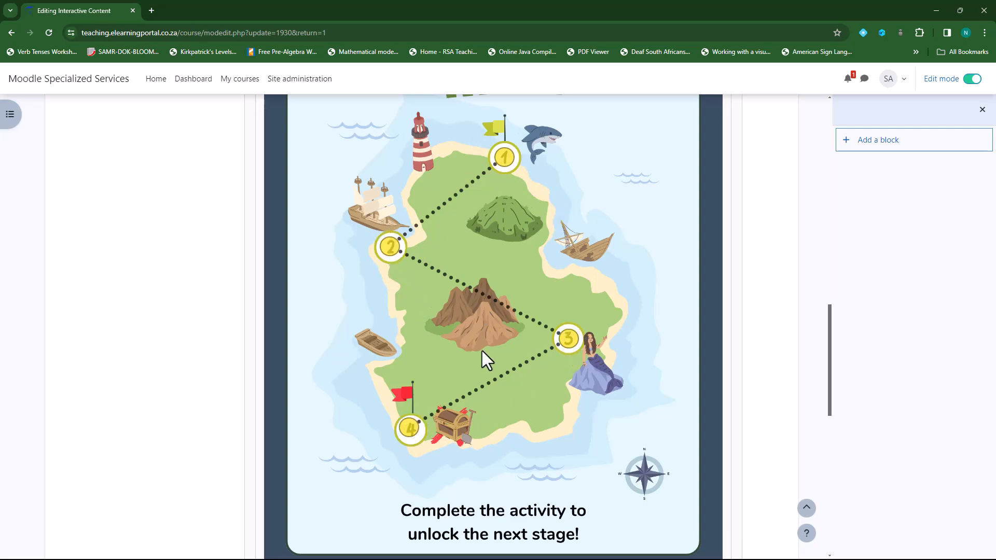
{"action": "scroll", "coordinate": [486, 344], "scroll_direction": "down", "scroll_amount": 7}
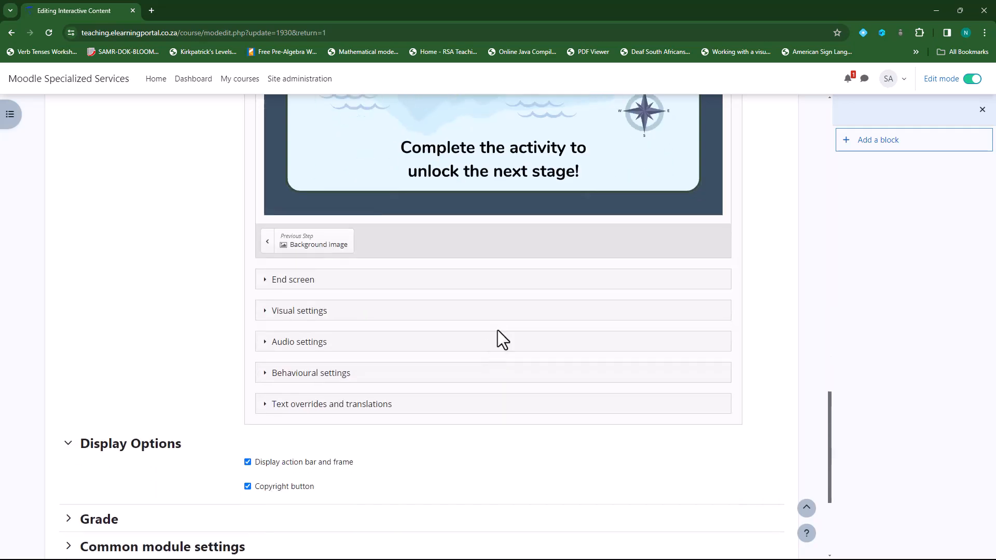
{"action": "left_click", "coordinate": [266, 311]}
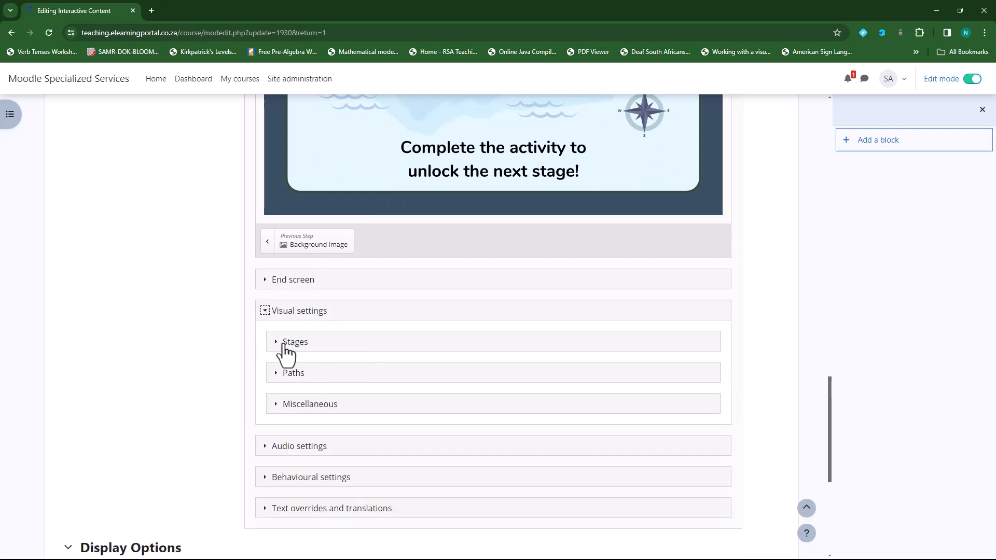
{"action": "left_click", "coordinate": [276, 343]}
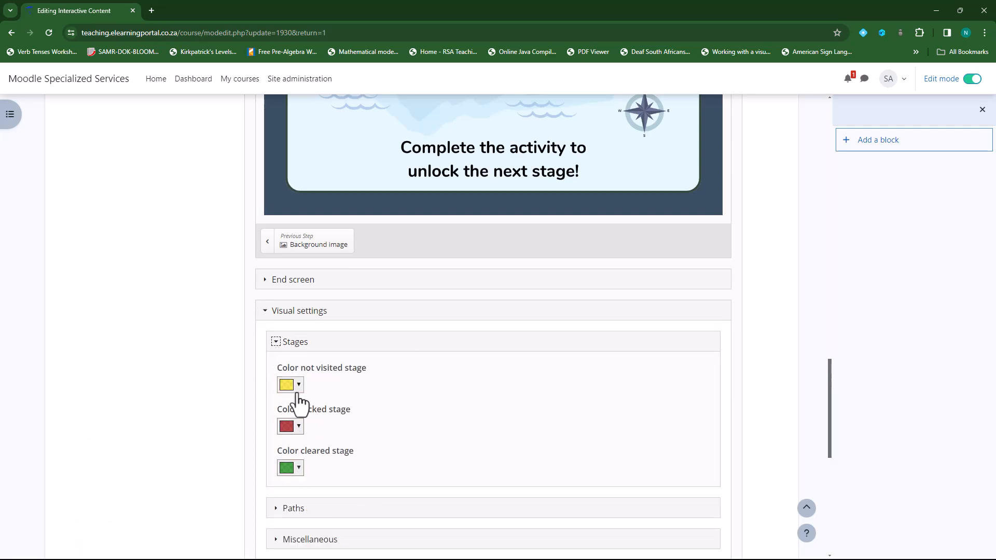
{"action": "left_click", "coordinate": [277, 343]}
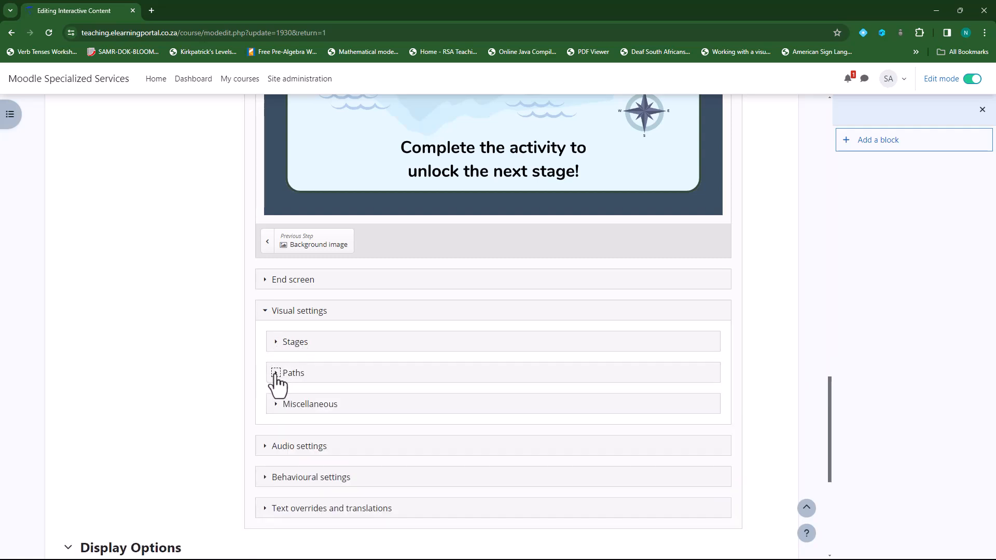
{"action": "left_click", "coordinate": [276, 374]}
{"action": "scroll", "coordinate": [322, 436], "scroll_direction": "down", "scroll_amount": 2}
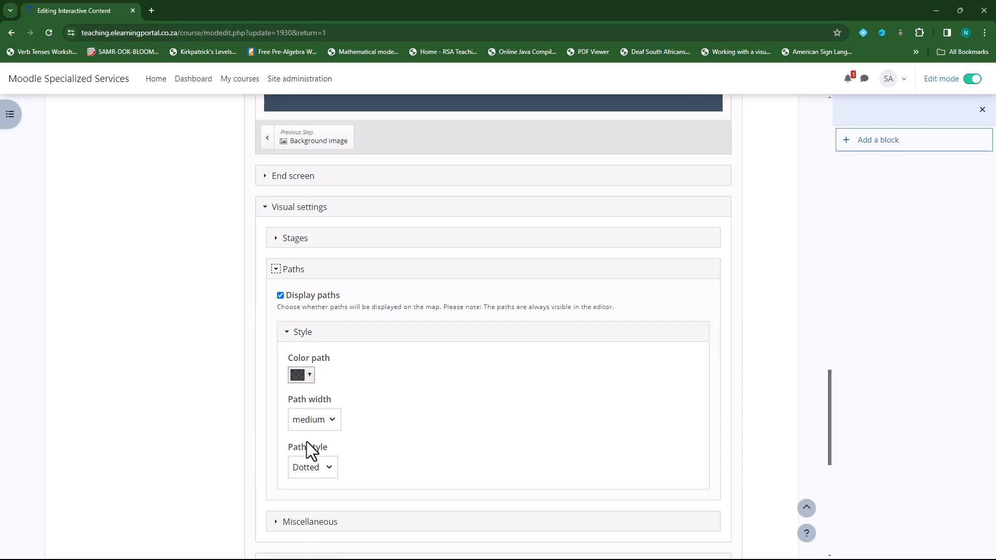
Step: Turn off the display of paths, check the map, and turn the paths back on
{"action": "left_click", "coordinate": [281, 295]}
{"action": "scroll", "coordinate": [440, 351], "scroll_direction": "up", "scroll_amount": 7}
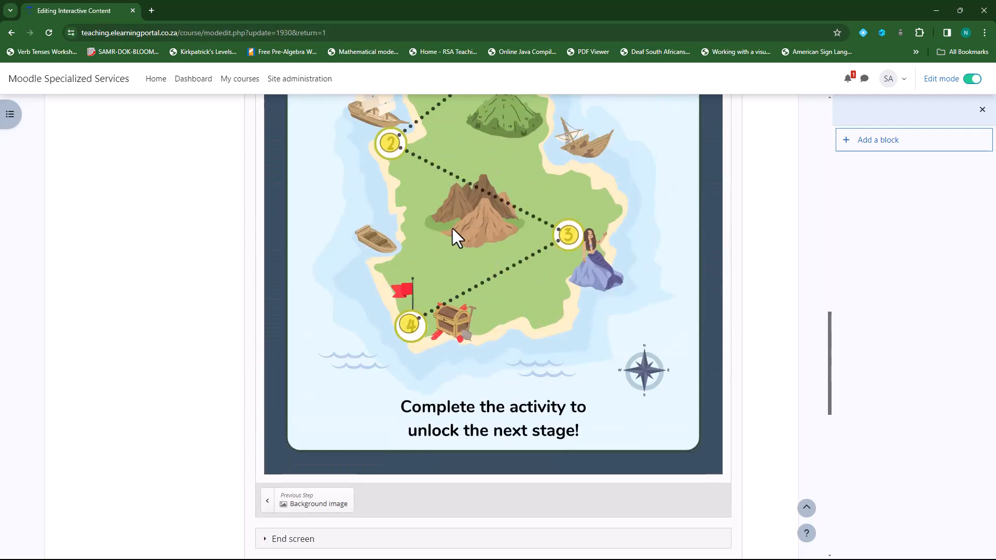
{"action": "scroll", "coordinate": [383, 383], "scroll_direction": "down", "scroll_amount": 7}
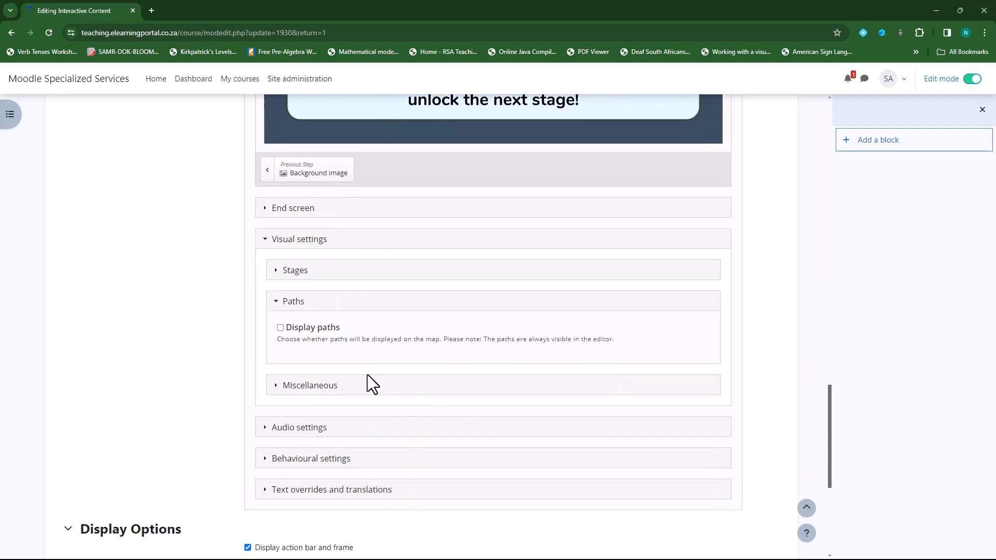
{"action": "left_click", "coordinate": [281, 296]}
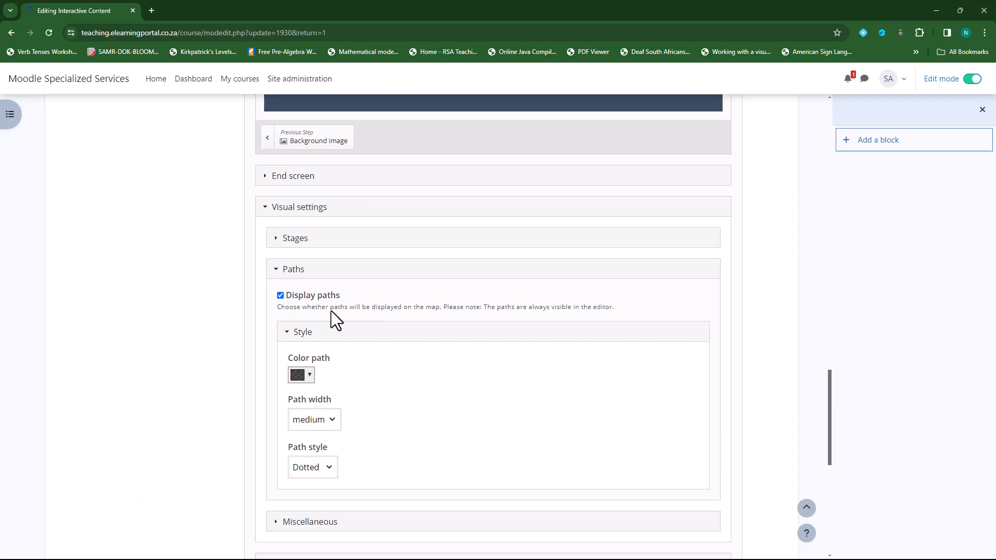
Step: Set the colour of the map's paths to yellow
{"action": "scroll", "coordinate": [382, 343], "scroll_direction": "down", "scroll_amount": 1}
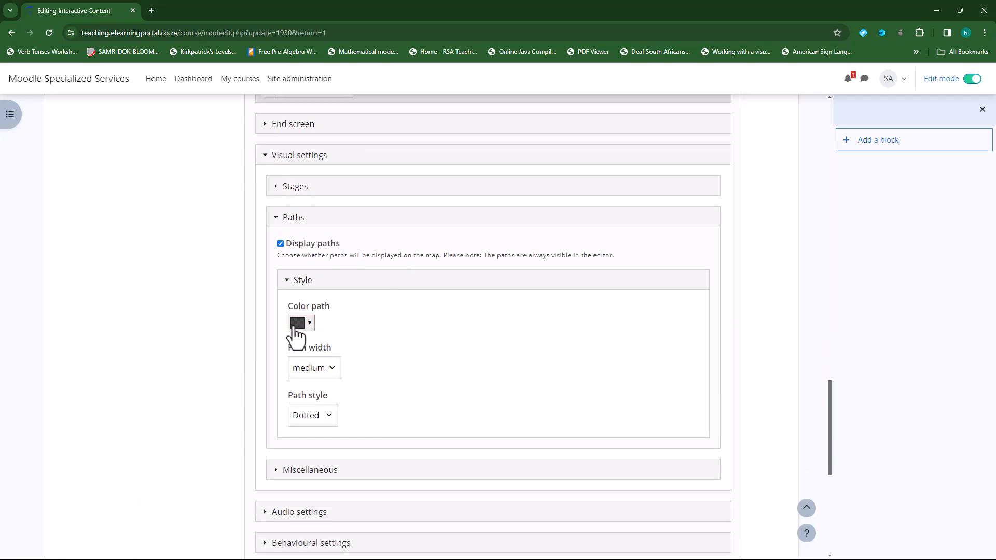
{"action": "scroll", "coordinate": [400, 347], "scroll_direction": "up", "scroll_amount": 7}
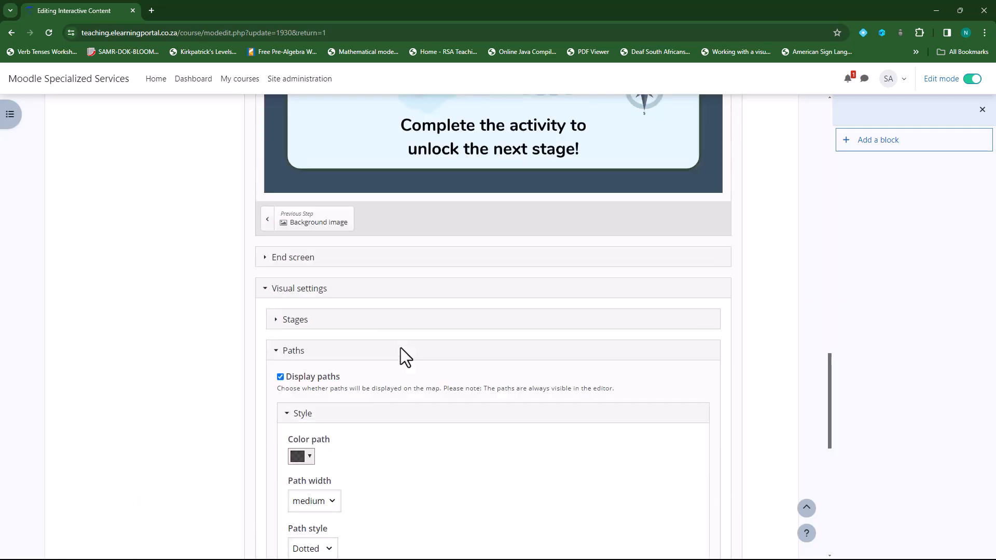
{"action": "scroll", "coordinate": [451, 347], "scroll_direction": "down", "scroll_amount": 5}
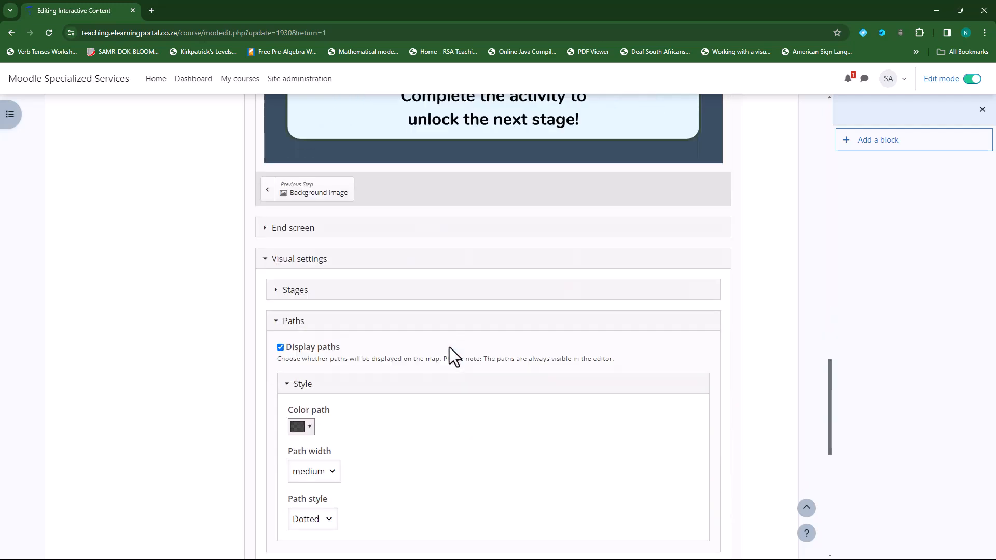
{"action": "left_click", "coordinate": [306, 427]}
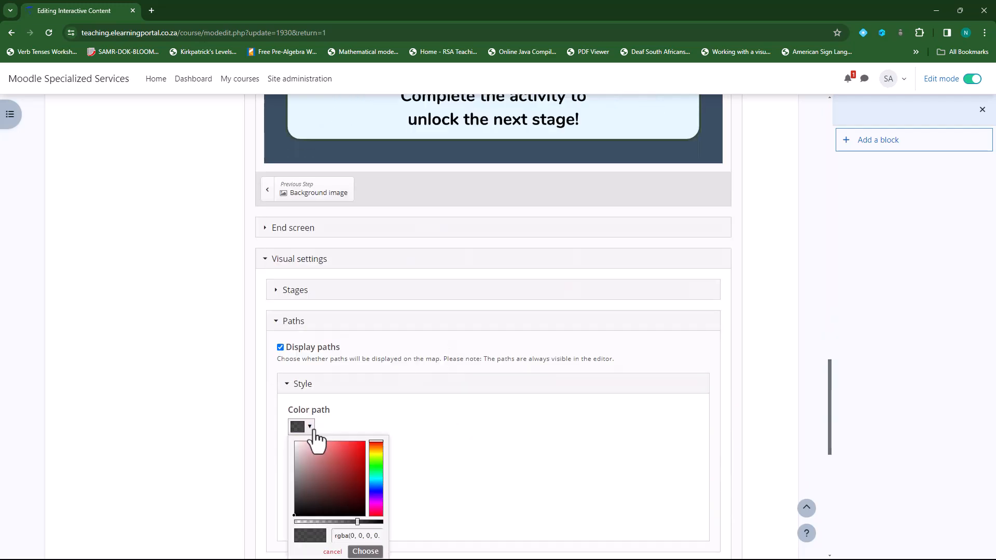
{"action": "left_click", "coordinate": [377, 447]}
{"action": "left_click", "coordinate": [356, 448]}
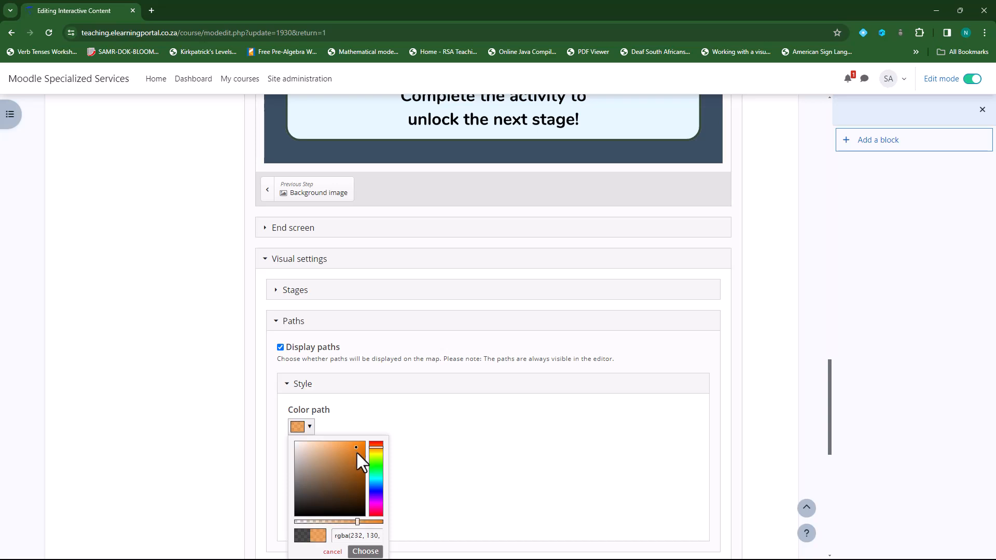
{"action": "left_click", "coordinate": [376, 455]}
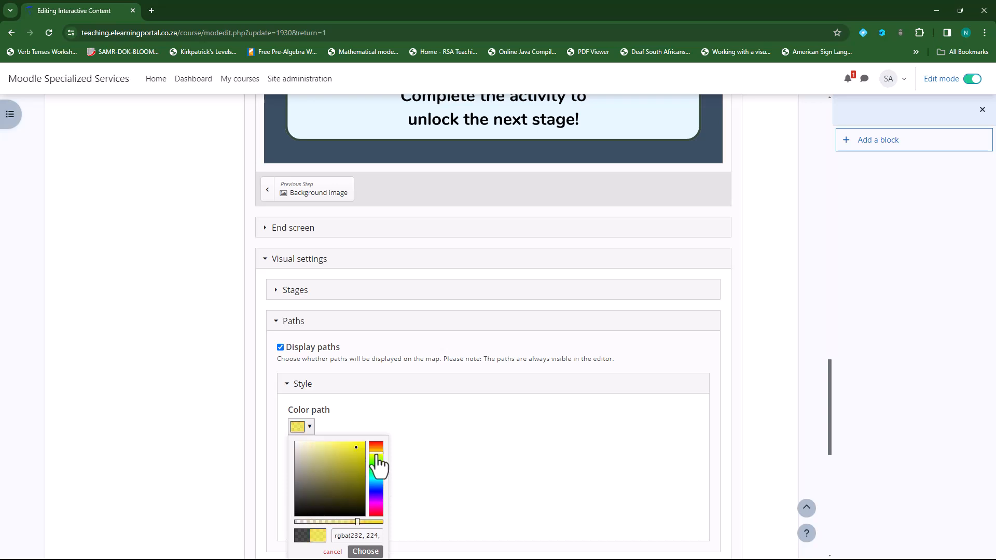
{"action": "left_click", "coordinate": [358, 464]}
{"action": "left_click", "coordinate": [365, 551]}
Step: Examine the miscellaneous visual settings, including the option to animate the map
{"action": "scroll", "coordinate": [395, 397], "scroll_direction": "down", "scroll_amount": 2}
{"action": "scroll", "coordinate": [394, 397], "scroll_direction": "down", "scroll_amount": 4}
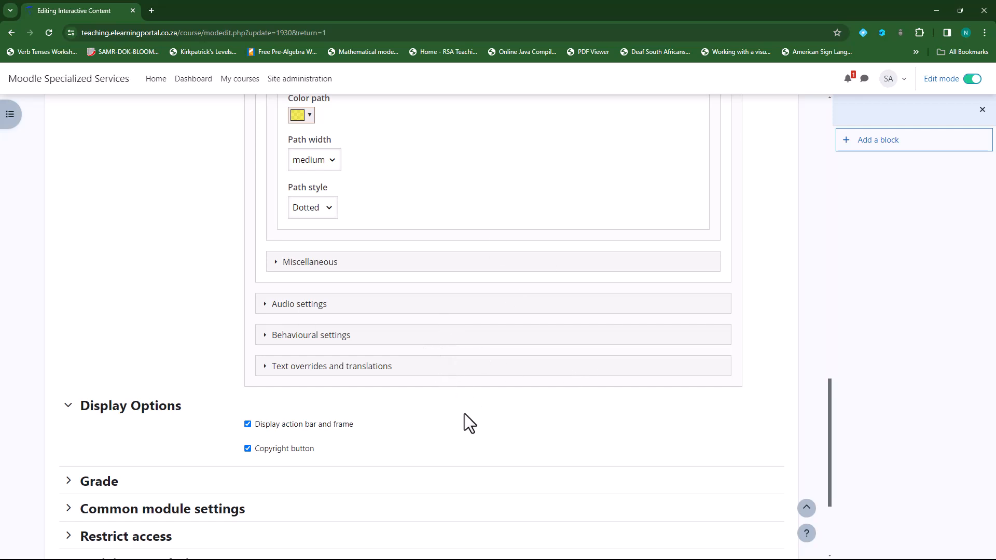
{"action": "left_click", "coordinate": [276, 262]}
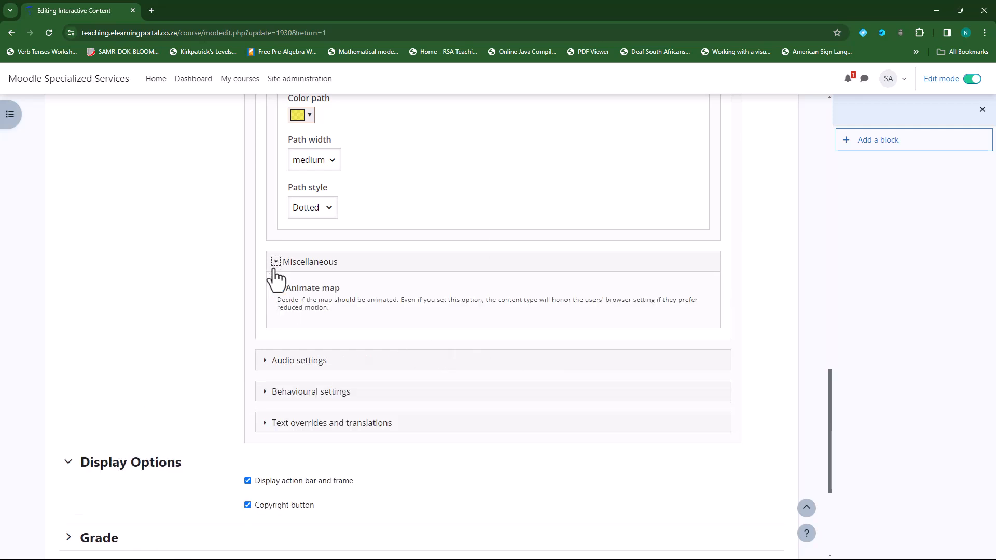
{"action": "scroll", "coordinate": [362, 338], "scroll_direction": "down", "scroll_amount": 2}
{"action": "key", "text": "Tab"}
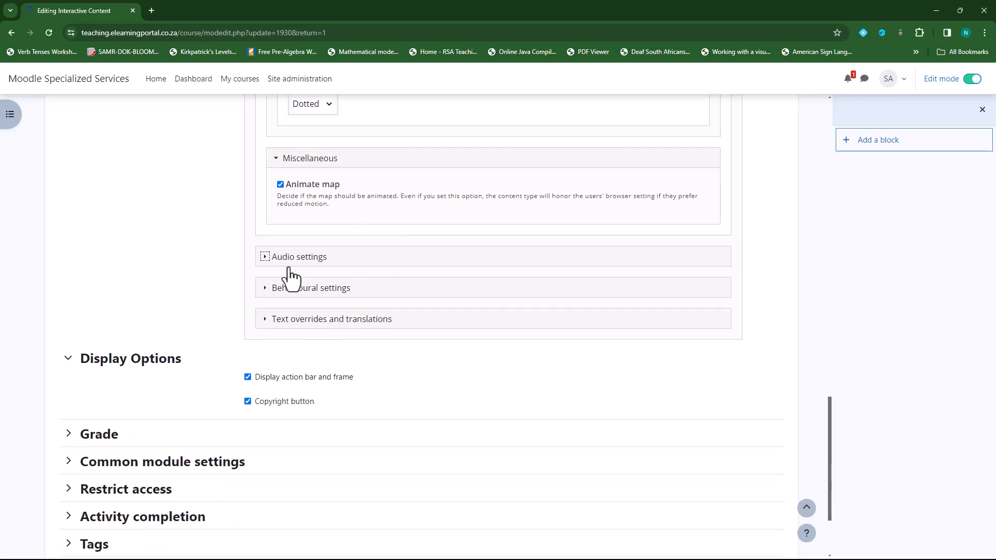
Step: Examine the map's audio settings, covering background music and the sounds available for each game event
{"action": "left_click", "coordinate": [268, 260]}
{"action": "left_click", "coordinate": [275, 289]}
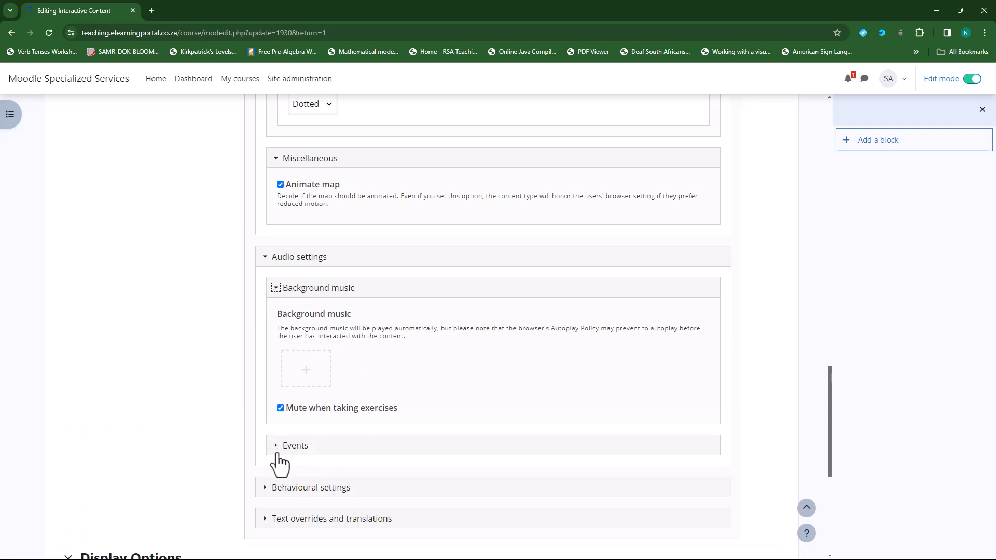
{"action": "left_click", "coordinate": [278, 455]}
{"action": "scroll", "coordinate": [393, 398], "scroll_direction": "down", "scroll_amount": 3}
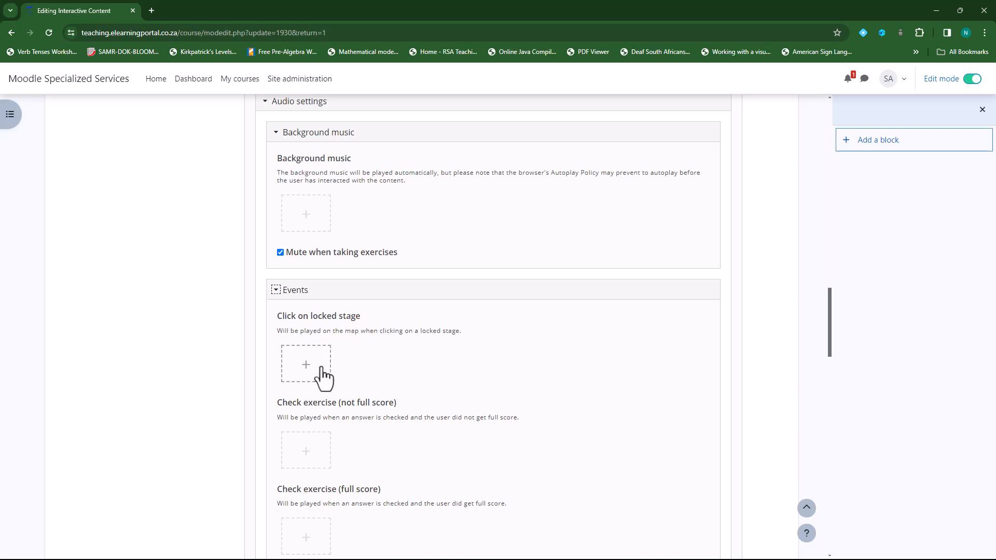
{"action": "scroll", "coordinate": [323, 374], "scroll_direction": "down", "scroll_amount": 2}
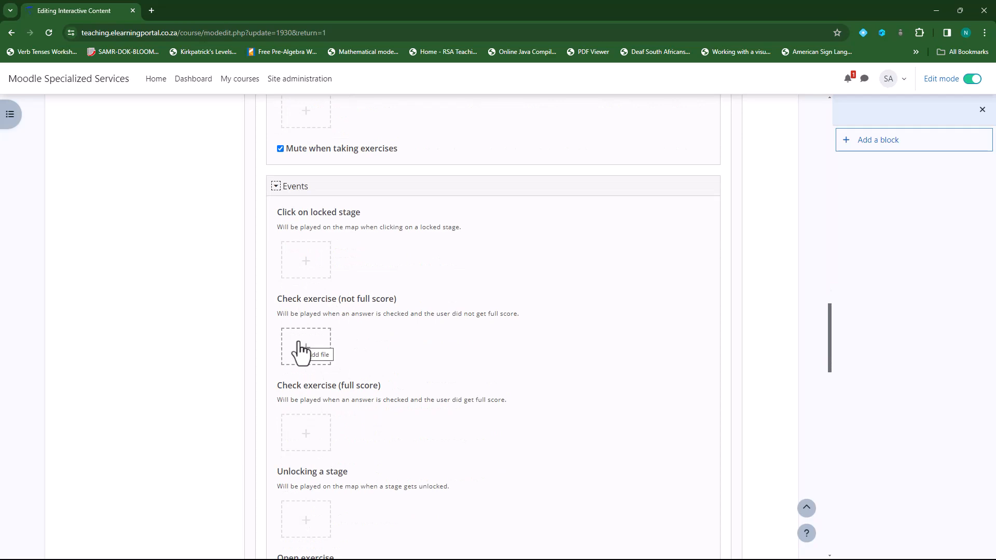
{"action": "scroll", "coordinate": [311, 358], "scroll_direction": "down", "scroll_amount": 2}
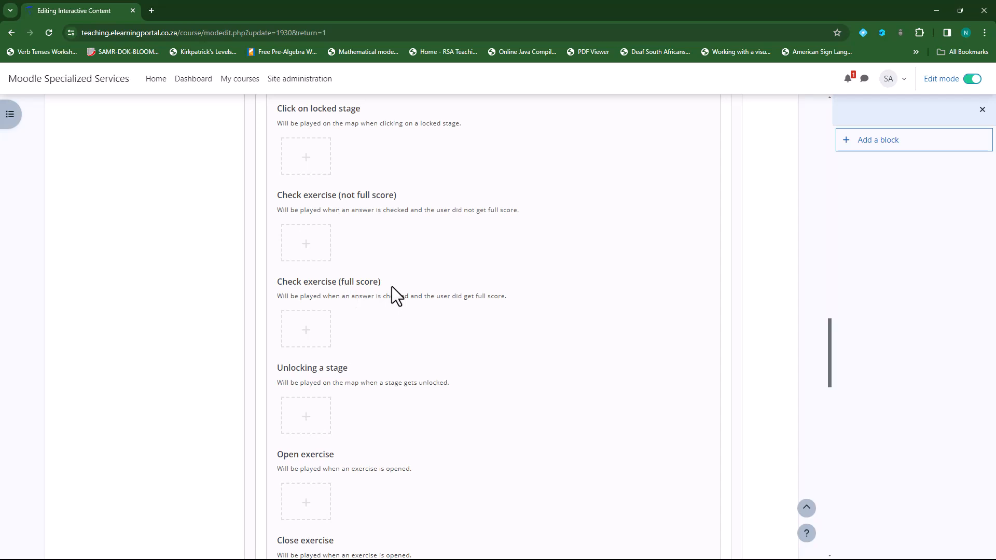
{"action": "scroll", "coordinate": [305, 341], "scroll_direction": "down", "scroll_amount": 2}
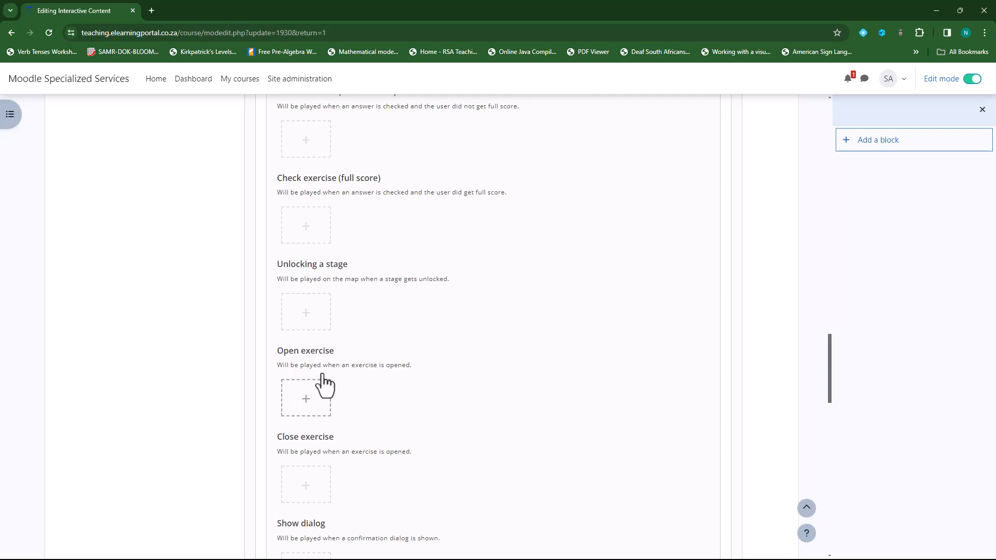
{"action": "scroll", "coordinate": [325, 387], "scroll_direction": "down", "scroll_amount": 2}
{"action": "scroll", "coordinate": [325, 387], "scroll_direction": "down", "scroll_amount": 2}
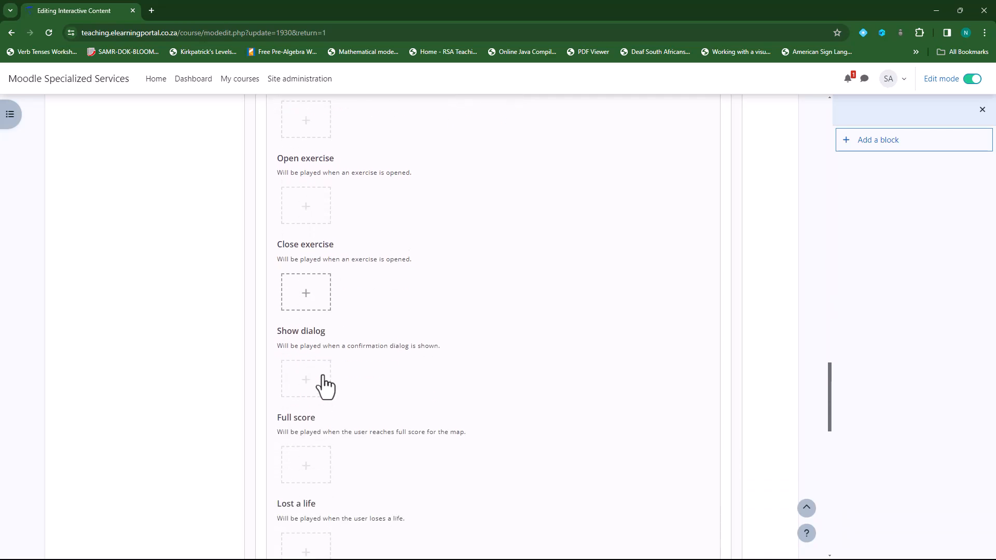
{"action": "scroll", "coordinate": [309, 375], "scroll_direction": "down", "scroll_amount": 2}
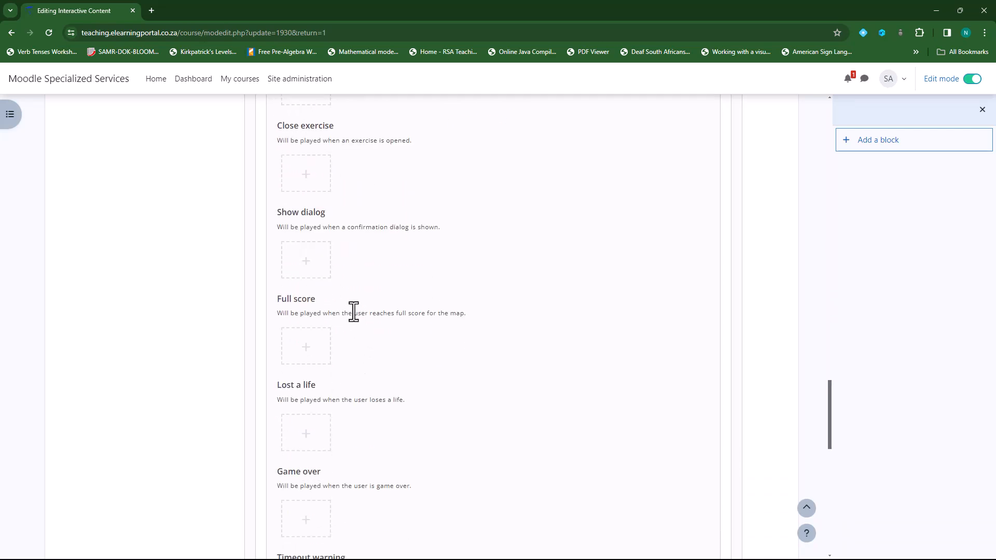
{"action": "scroll", "coordinate": [321, 351], "scroll_direction": "down", "scroll_amount": 2}
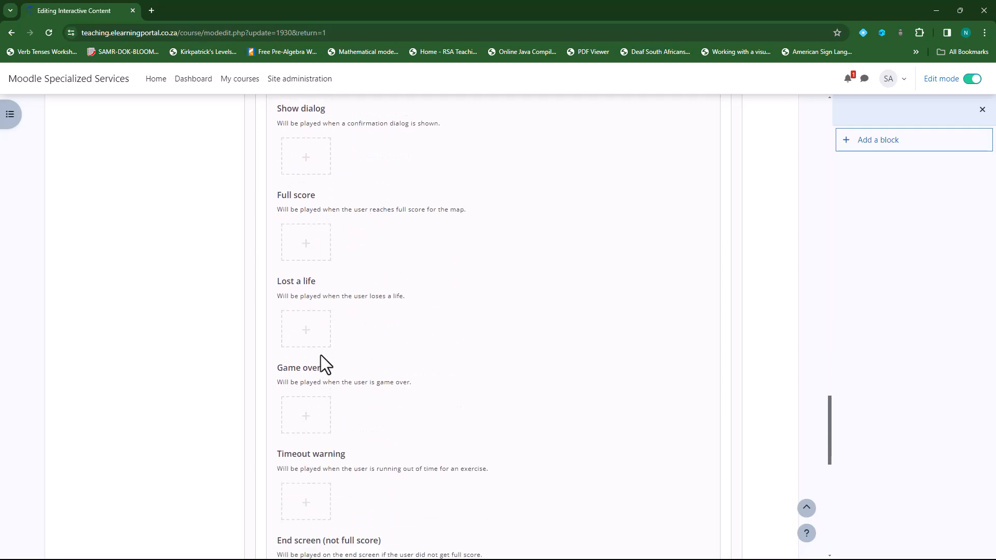
{"action": "scroll", "coordinate": [320, 358], "scroll_direction": "down", "scroll_amount": 2}
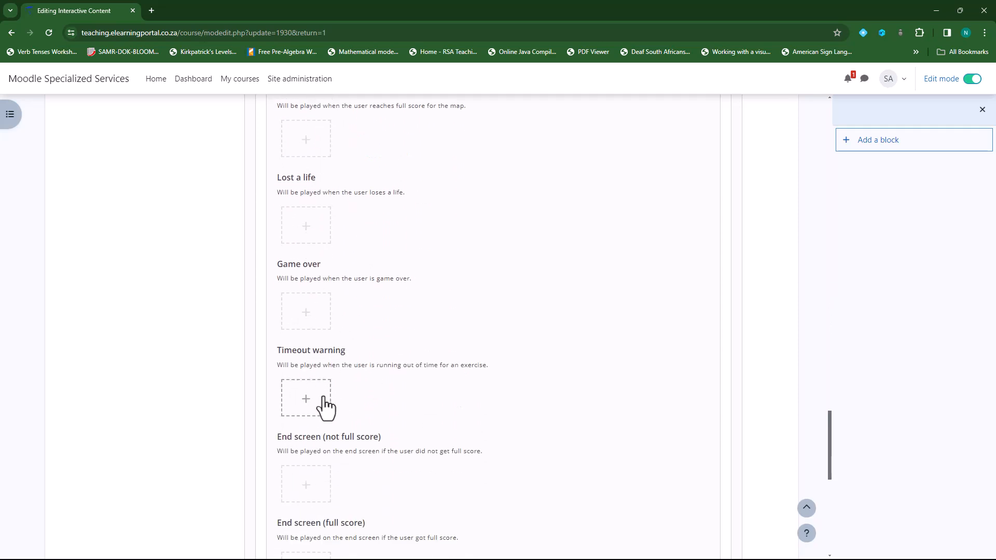
{"action": "scroll", "coordinate": [326, 408], "scroll_direction": "down", "scroll_amount": 2}
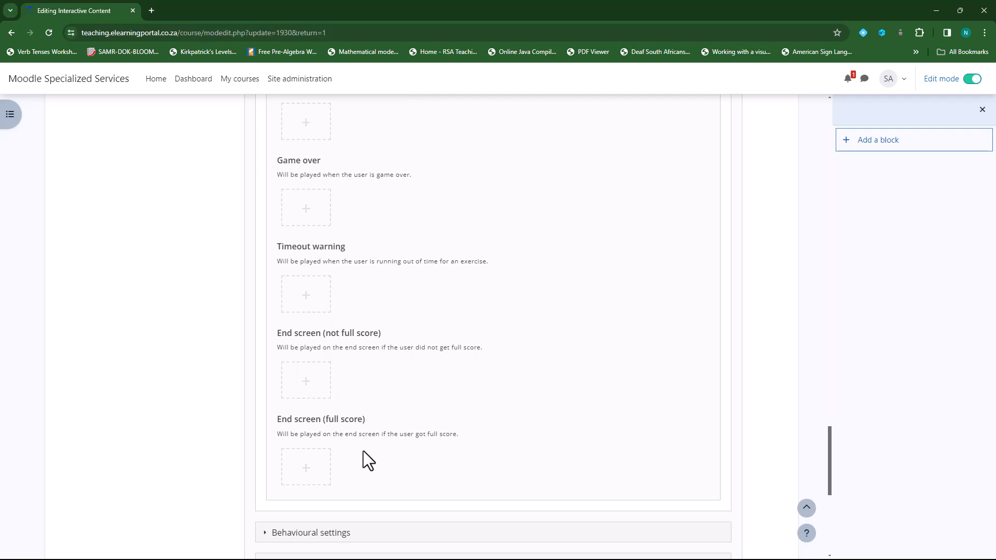
{"action": "scroll", "coordinate": [364, 451], "scroll_direction": "up", "scroll_amount": 18}
{"action": "scroll", "coordinate": [363, 450], "scroll_direction": "up", "scroll_amount": 1}
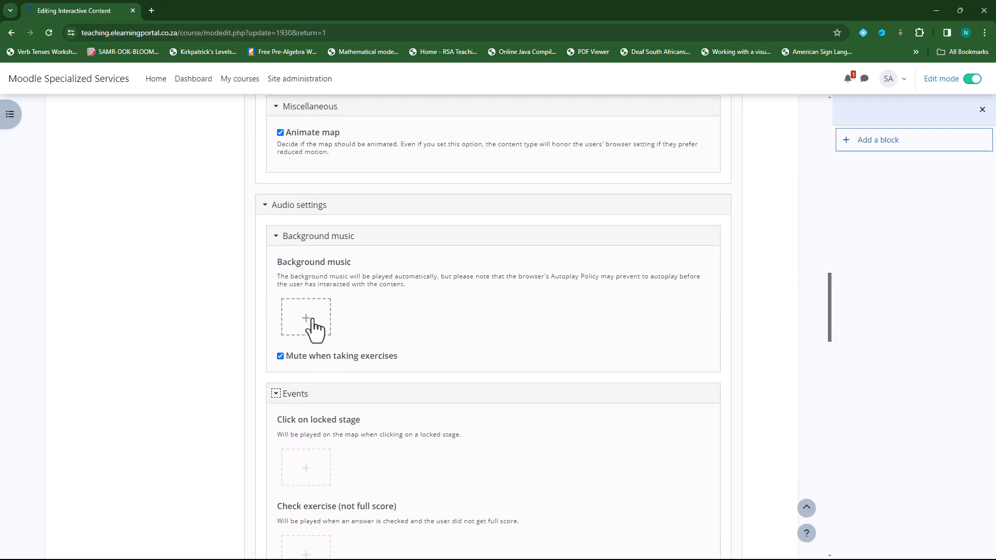
Step: Search the web for "free audio" in a new browser tab and open Pixabay's royalty-free music page
{"action": "left_click", "coordinate": [152, 10]}
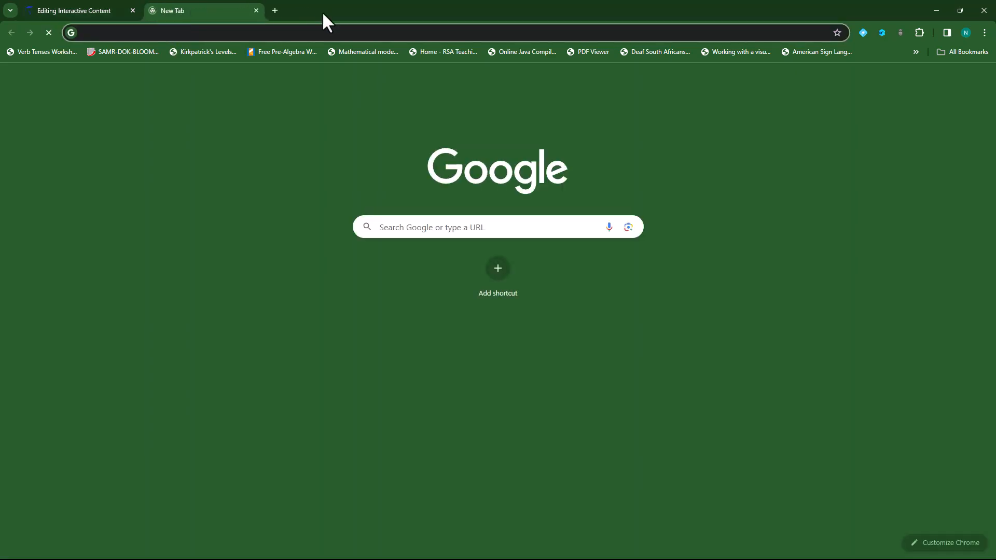
{"action": "type", "text": "free a"}
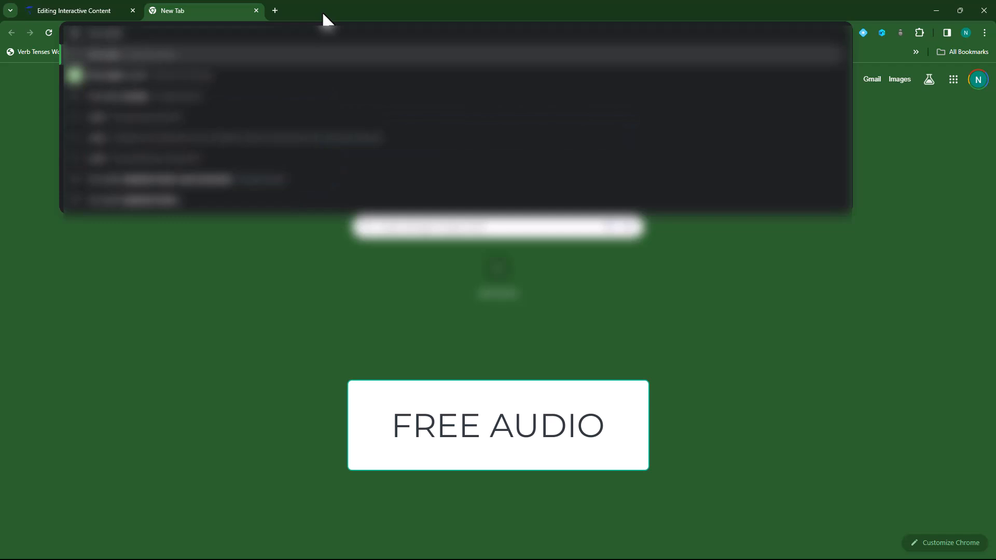
{"action": "key", "text": "Return"}
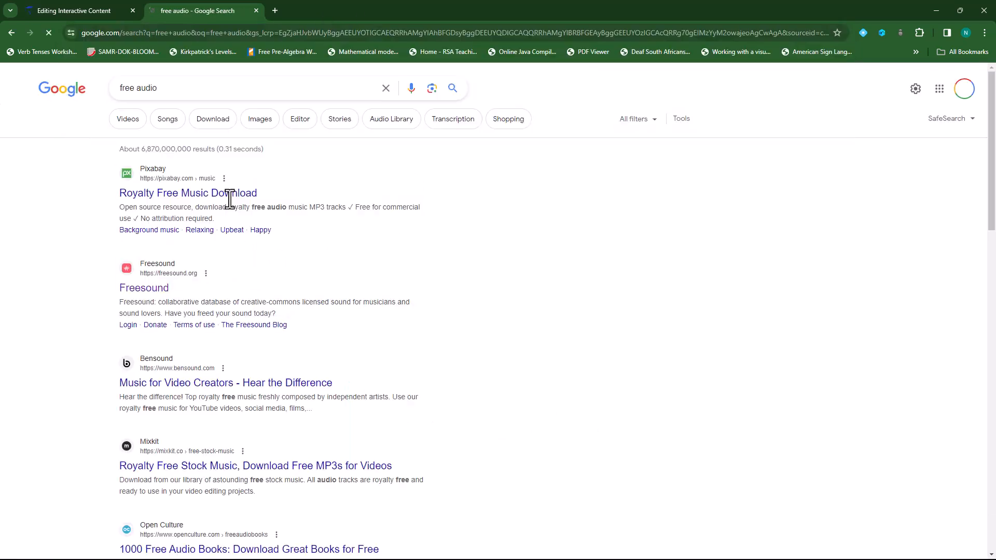
{"action": "left_click", "coordinate": [188, 196]}
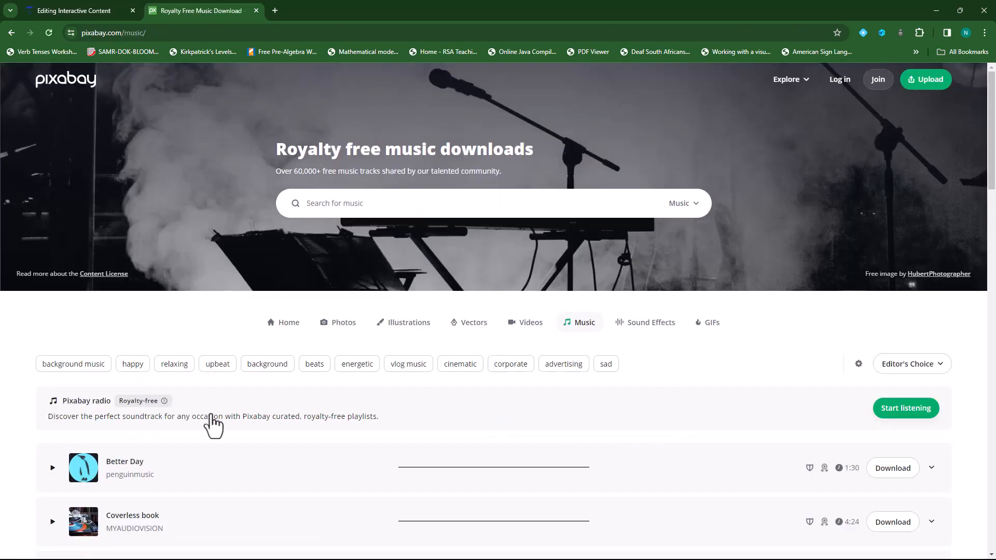
Step: Search Pixabay's music library for "game"
{"action": "scroll", "coordinate": [213, 426], "scroll_direction": "down", "scroll_amount": 3}
{"action": "scroll", "coordinate": [225, 383], "scroll_direction": "up", "scroll_amount": 3}
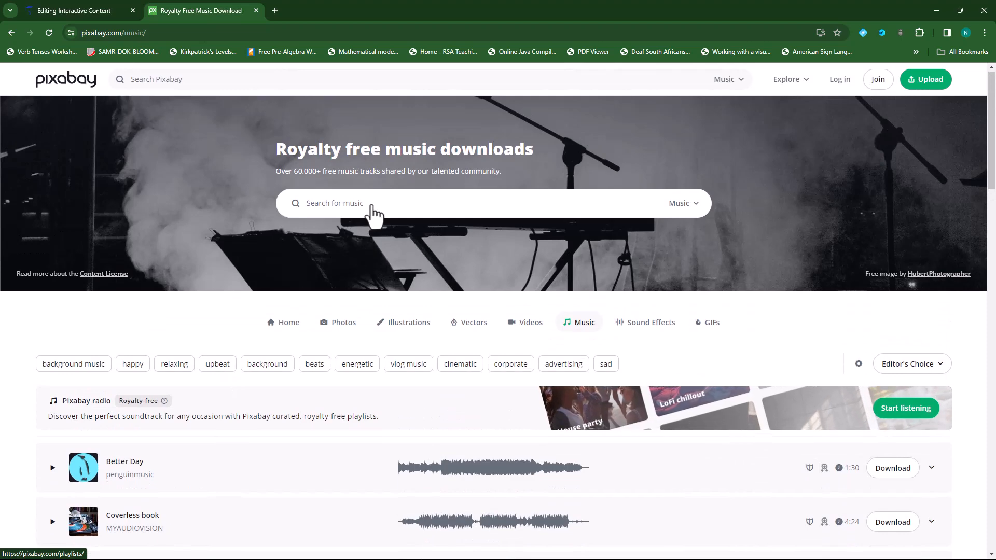
{"action": "left_click", "coordinate": [398, 201]}
{"action": "type", "text": "g"}
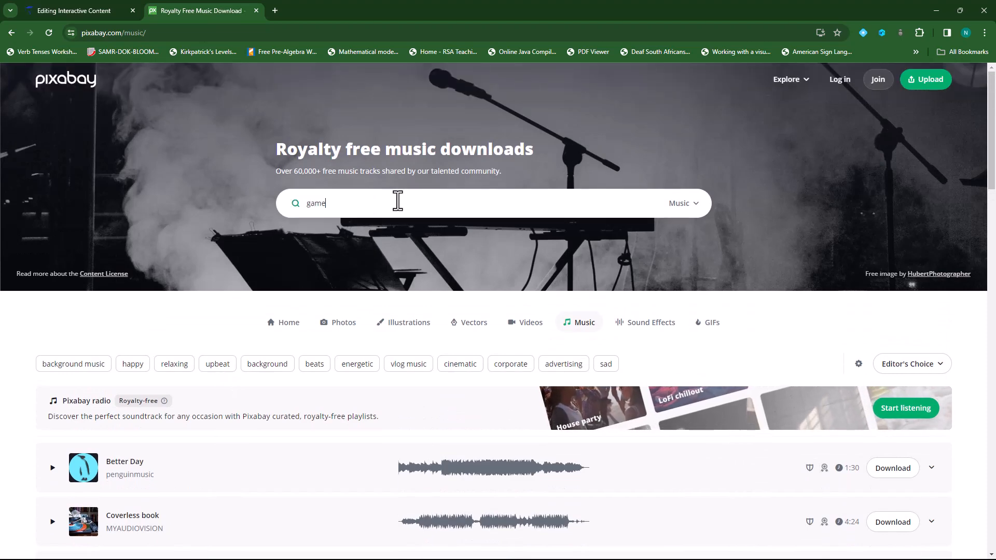
{"action": "type", "text": "ame"}
{"action": "key", "text": "Return"}
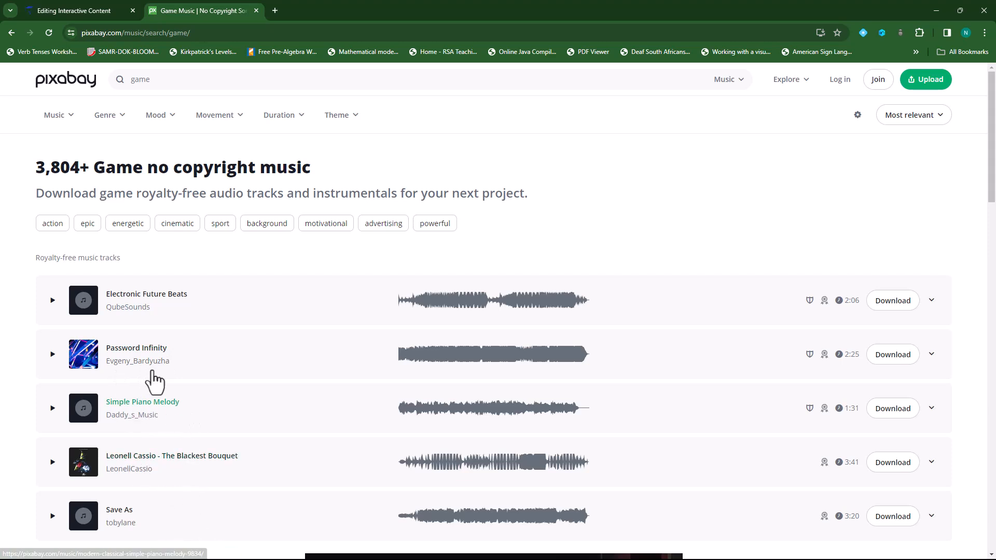
Step: Preview and download the track Electronic Future Beats, and return to the Moodle activity's editing page
{"action": "left_click", "coordinate": [52, 301]}
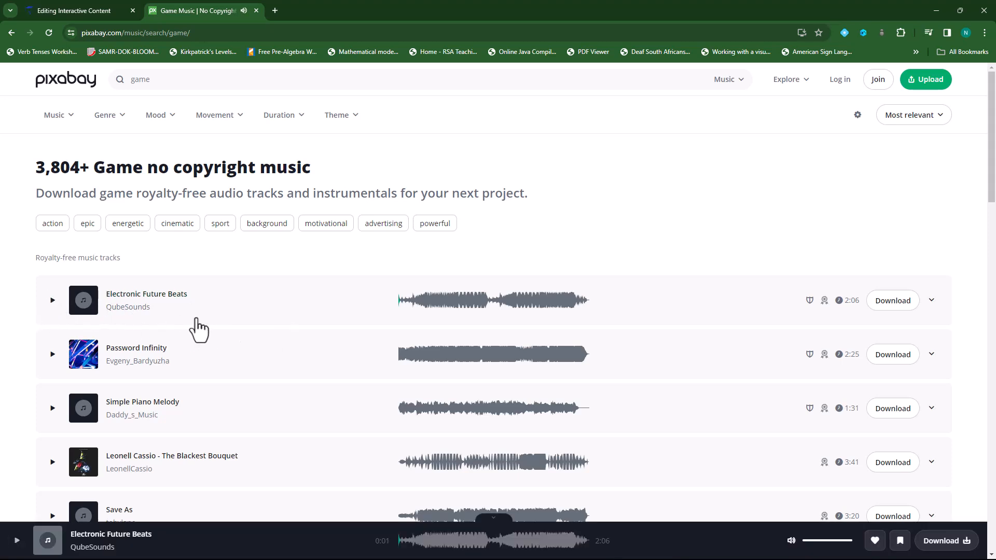
{"action": "left_click", "coordinate": [884, 307]}
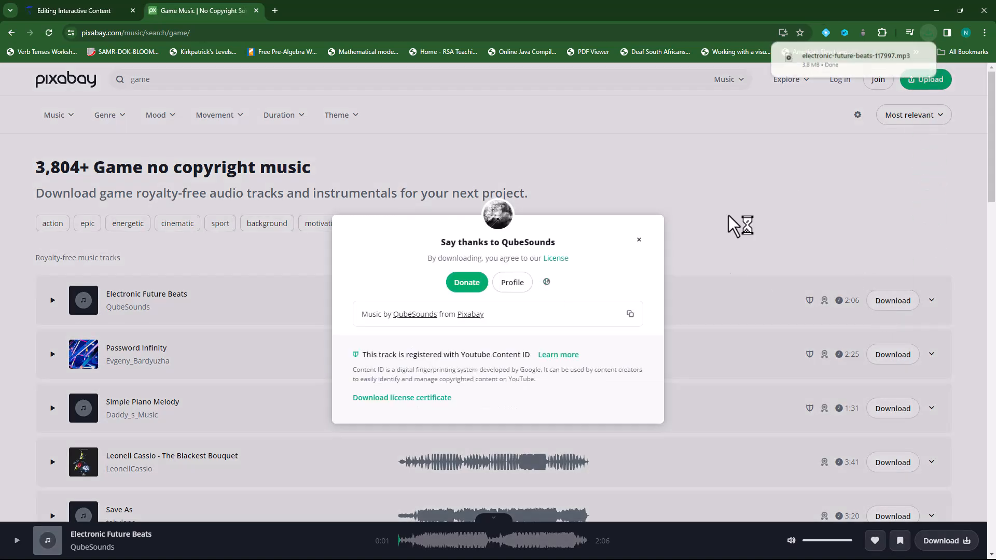
{"action": "left_click", "coordinate": [72, 11]}
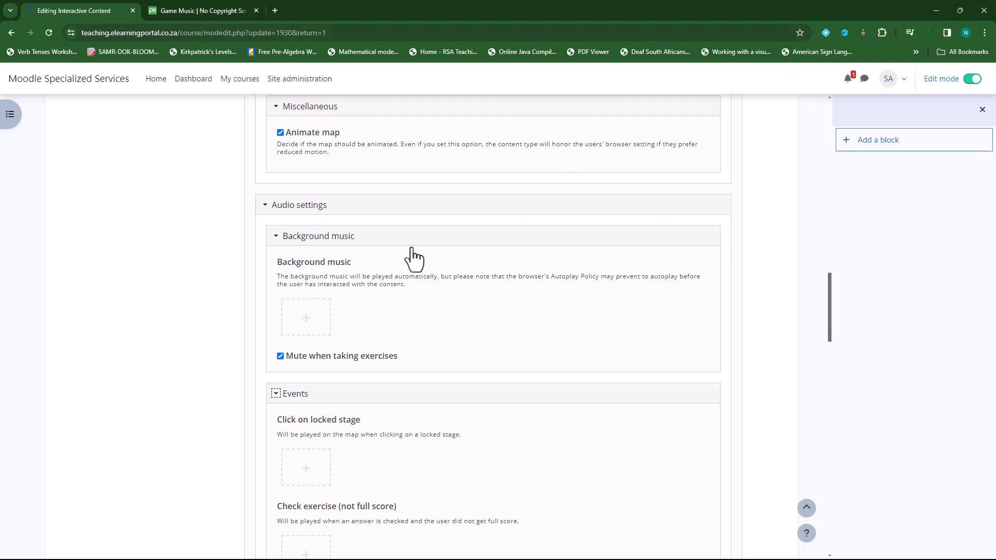
{"action": "left_click", "coordinate": [307, 317]}
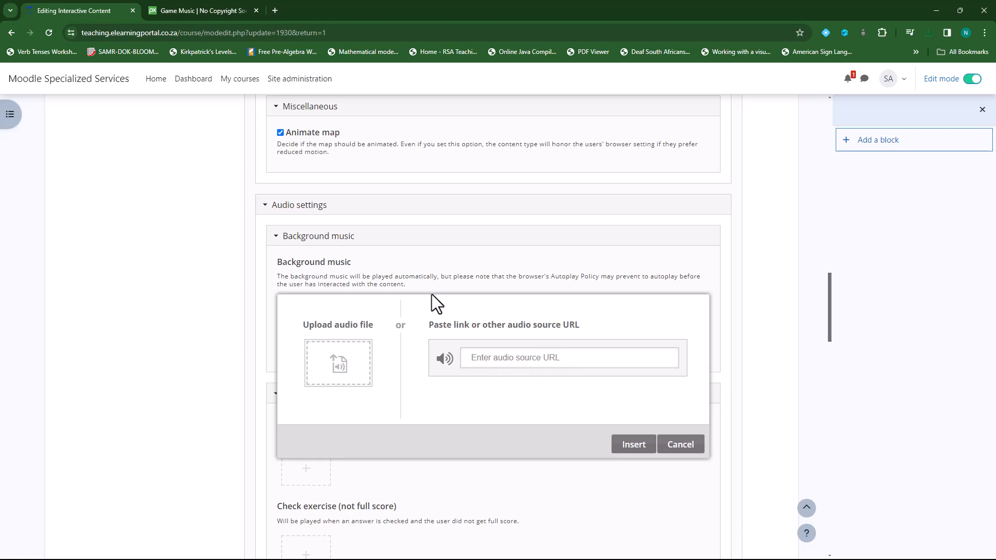
{"action": "left_click", "coordinate": [684, 445]}
{"action": "scroll", "coordinate": [311, 311], "scroll_direction": "down", "scroll_amount": 7}
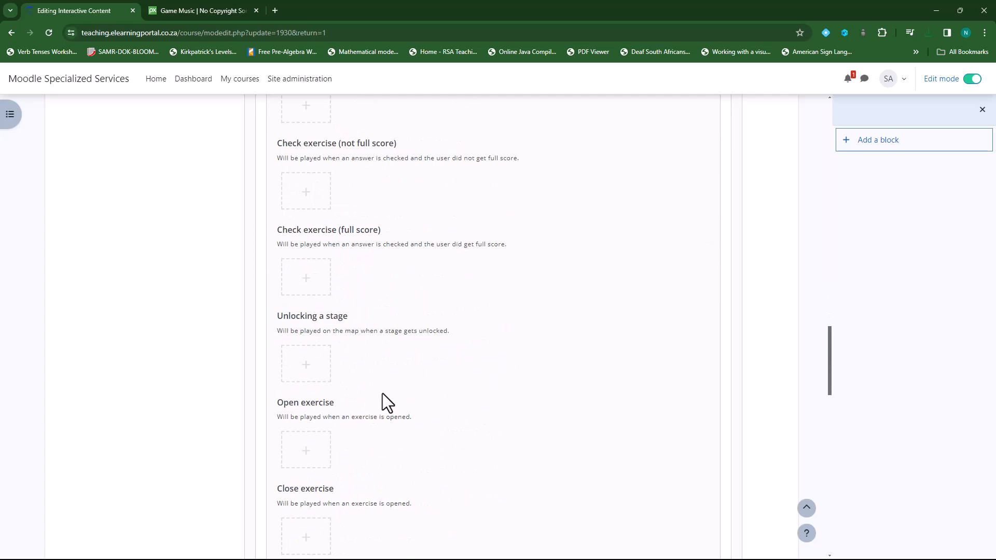
{"action": "scroll", "coordinate": [384, 400], "scroll_direction": "up", "scroll_amount": 7}
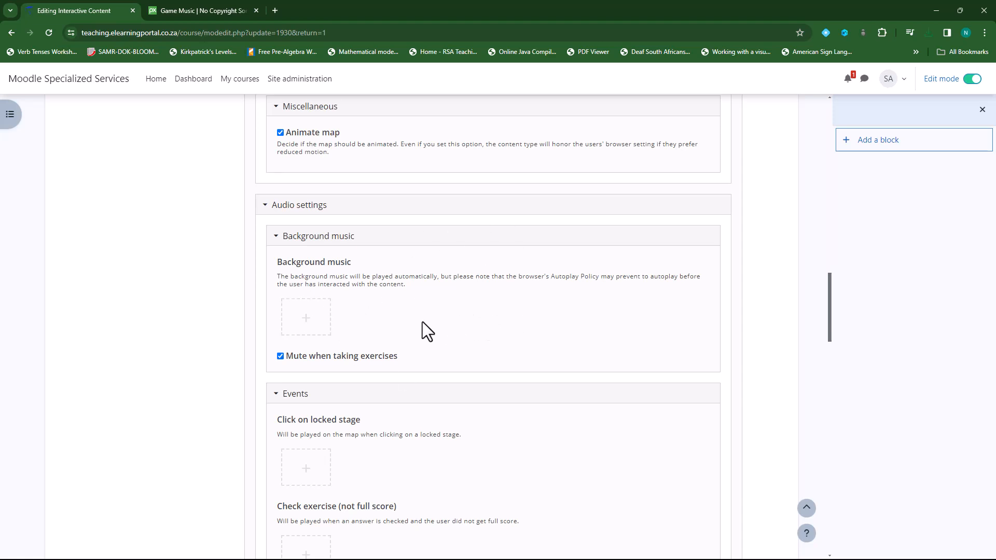
Step: Upload the downloaded audio file as the map's background music
{"action": "left_click", "coordinate": [307, 319]}
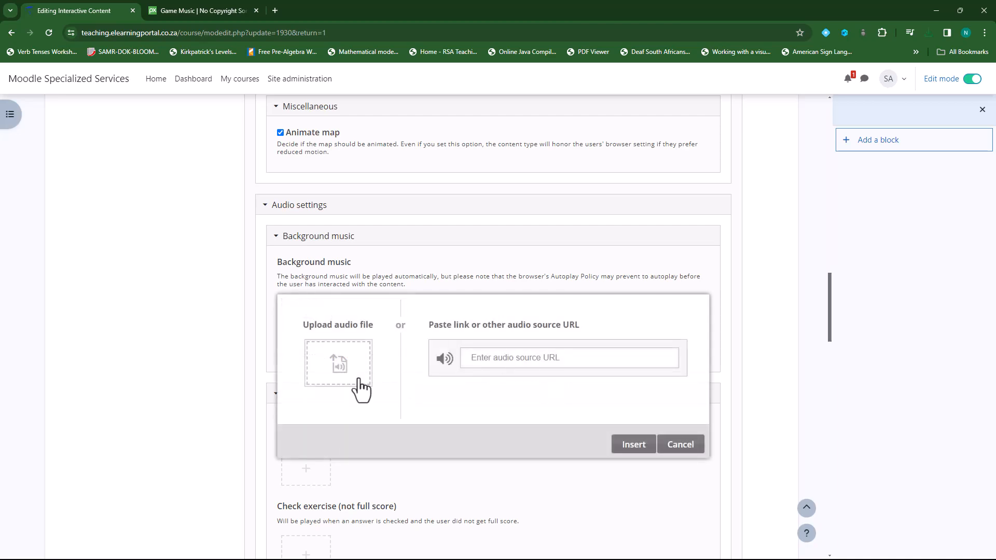
{"action": "left_click", "coordinate": [358, 358]}
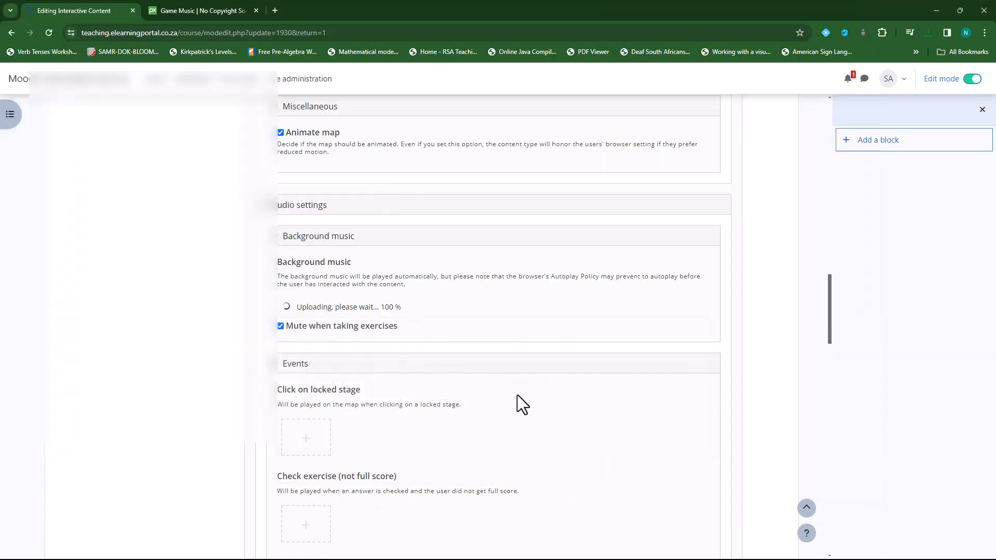
Step: Examine the behavioural settings for lives, retry, solutions and finish score, plus the map's stage label and roaming options
{"action": "scroll", "coordinate": [456, 340], "scroll_direction": "down", "scroll_amount": 4}
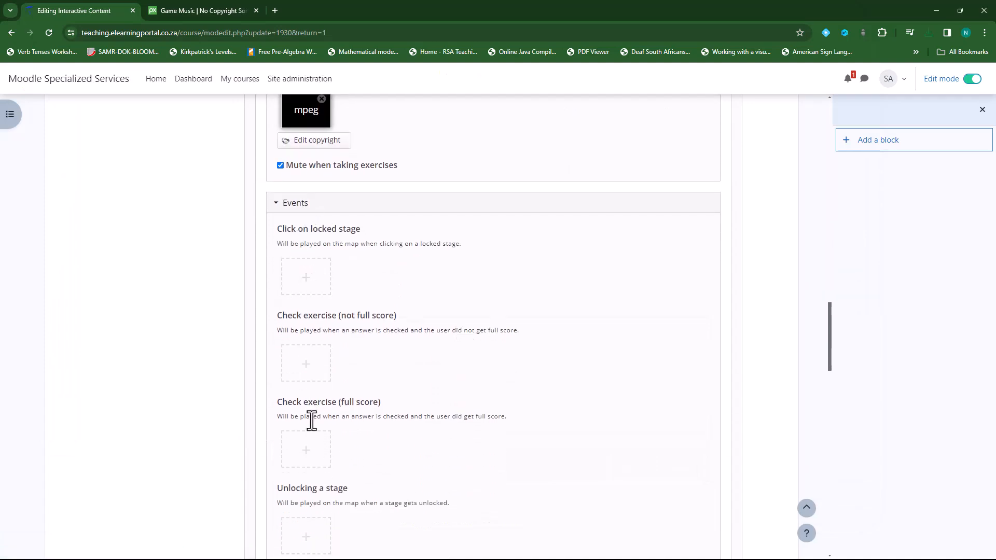
{"action": "scroll", "coordinate": [322, 456], "scroll_direction": "down", "scroll_amount": 5}
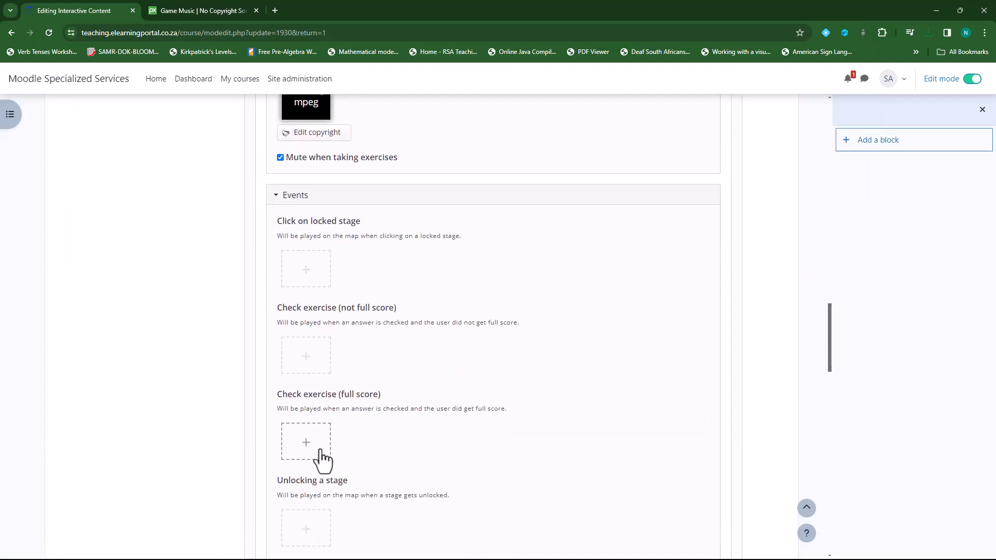
{"action": "scroll", "coordinate": [322, 431], "scroll_direction": "down", "scroll_amount": 14}
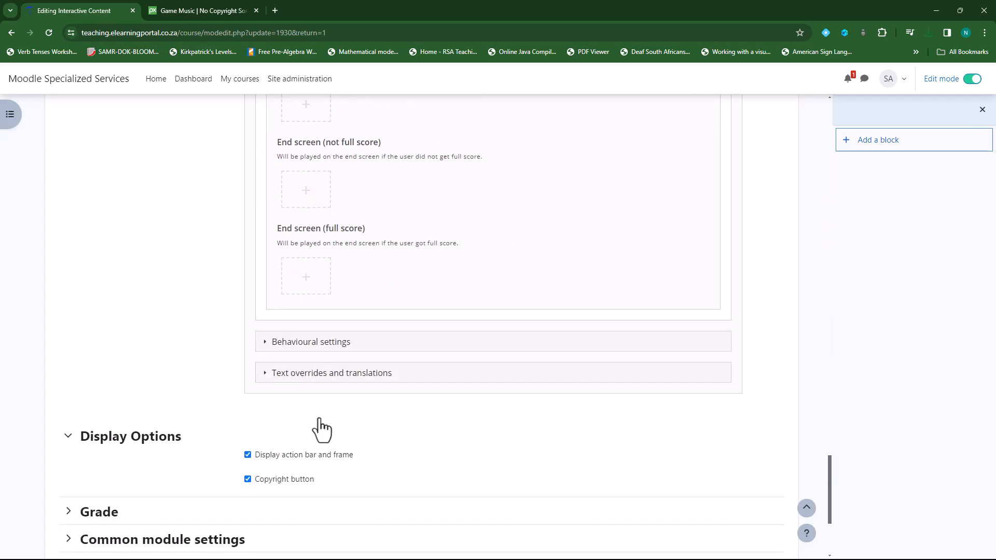
{"action": "left_click", "coordinate": [265, 344]}
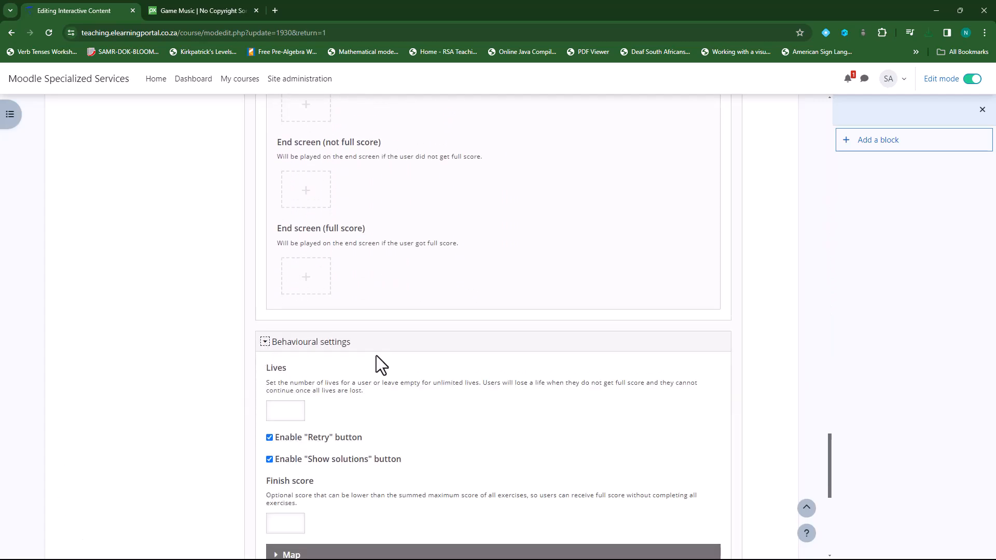
{"action": "scroll", "coordinate": [413, 311], "scroll_direction": "down", "scroll_amount": 2}
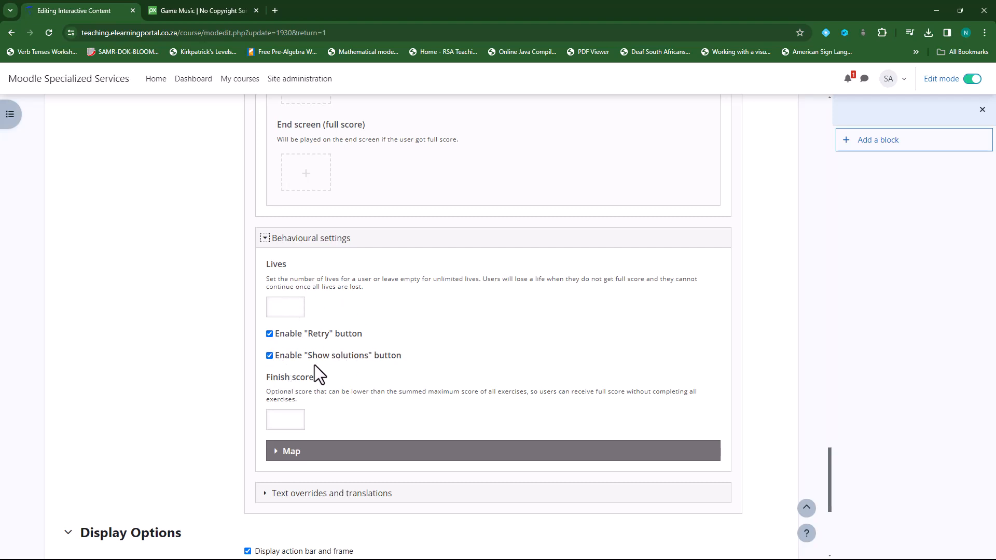
{"action": "scroll", "coordinate": [347, 356], "scroll_direction": "down", "scroll_amount": 2}
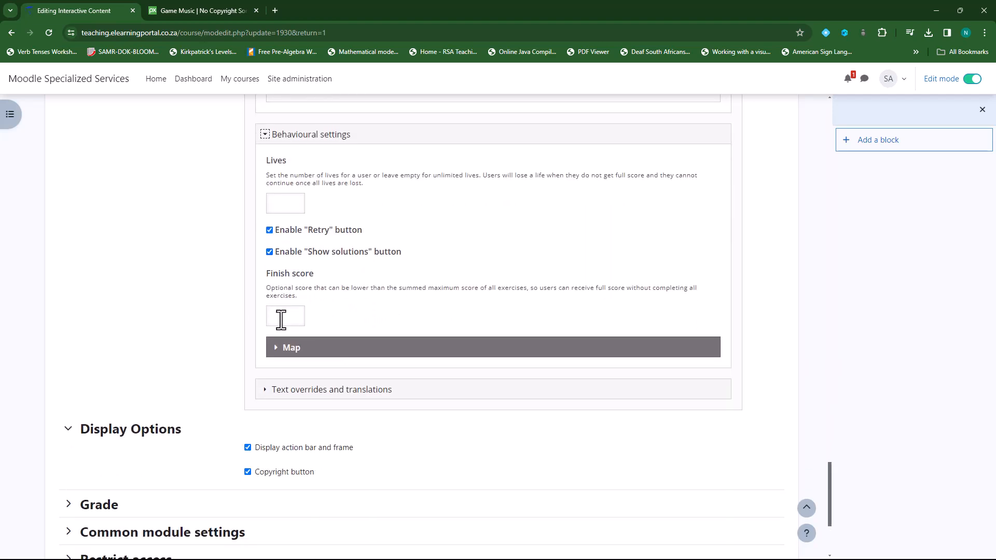
{"action": "scroll", "coordinate": [274, 365], "scroll_direction": "up", "scroll_amount": 1}
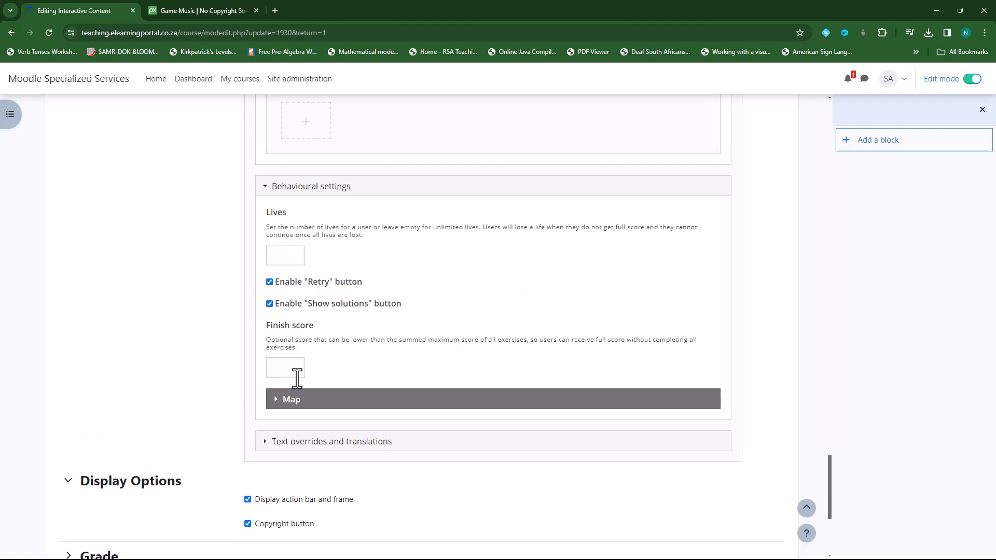
{"action": "left_click", "coordinate": [276, 402]}
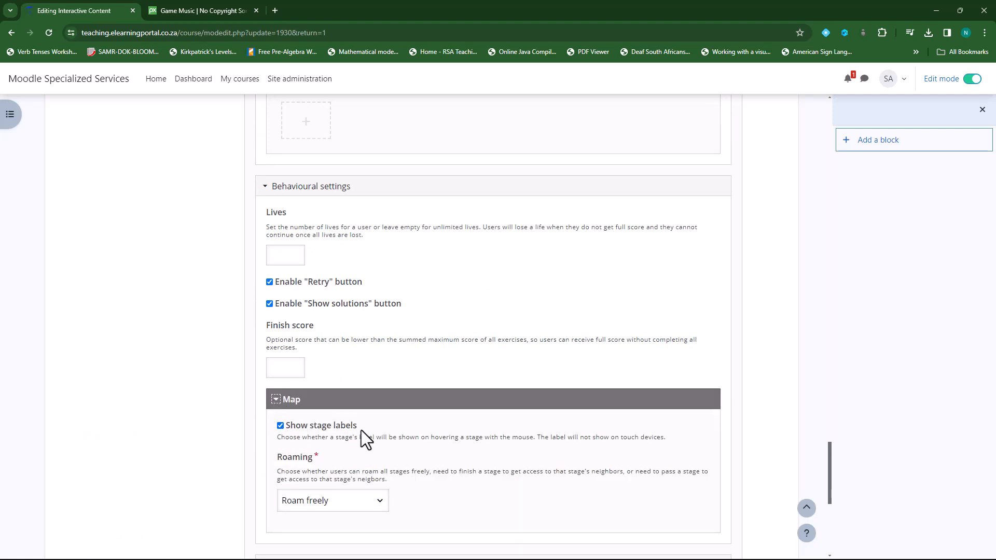
{"action": "scroll", "coordinate": [369, 395], "scroll_direction": "down", "scroll_amount": 1}
{"action": "scroll", "coordinate": [367, 403], "scroll_direction": "down", "scroll_amount": 2}
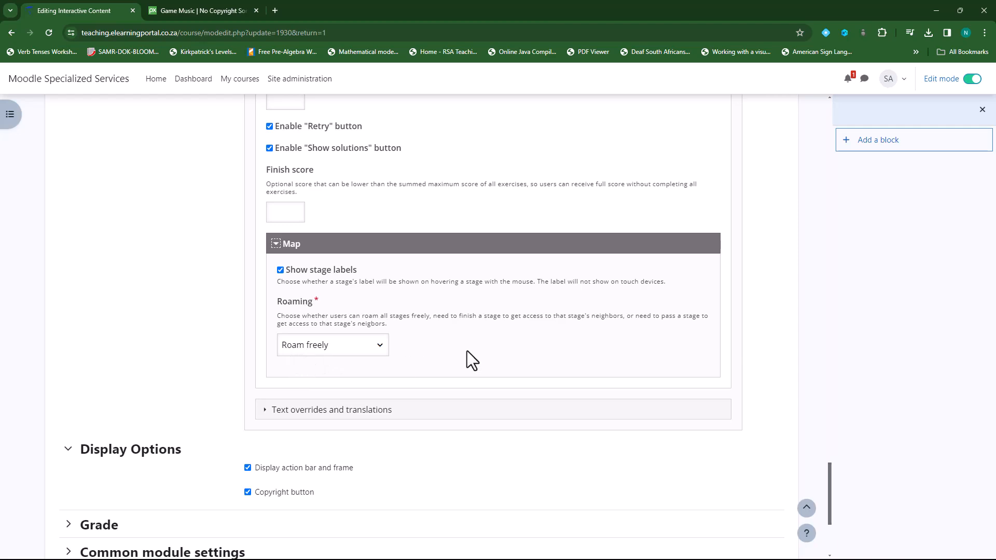
Step: Set the map's roaming option to Complete to clear stage in the behavioural settings
{"action": "scroll", "coordinate": [470, 360], "scroll_direction": "up", "scroll_amount": 15}
{"action": "scroll", "coordinate": [466, 352], "scroll_direction": "up", "scroll_amount": 20}
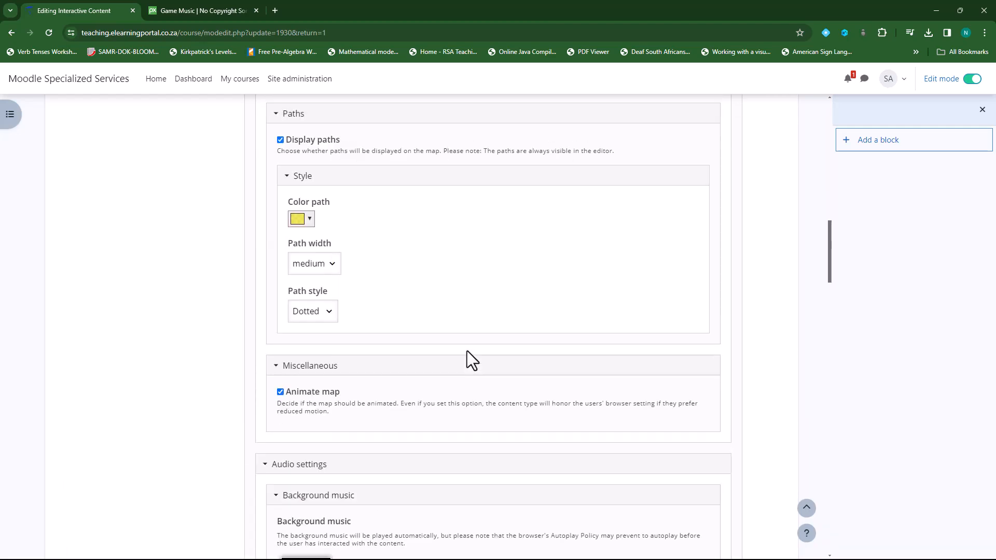
{"action": "scroll", "coordinate": [467, 352], "scroll_direction": "down", "scroll_amount": 5}
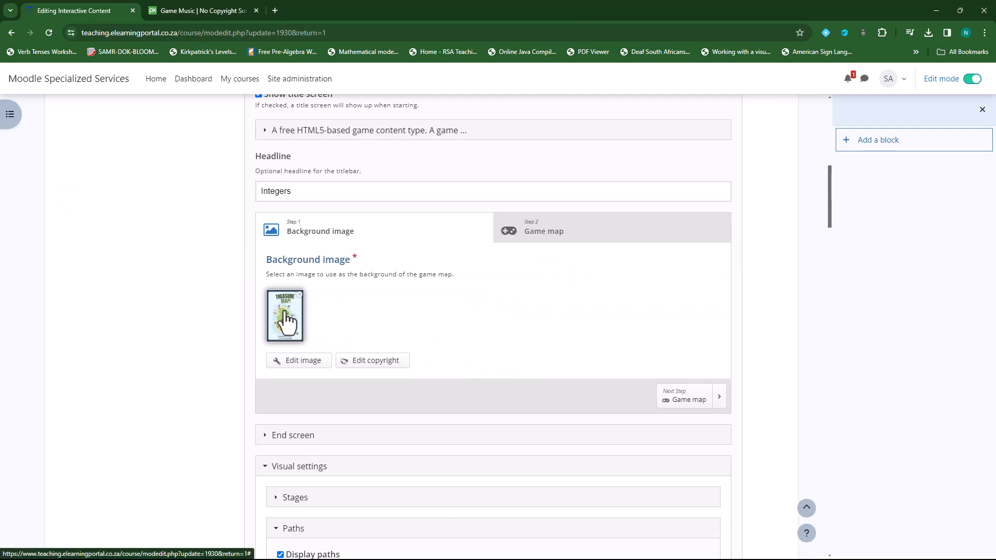
{"action": "scroll", "coordinate": [428, 353], "scroll_direction": "down", "scroll_amount": 10}
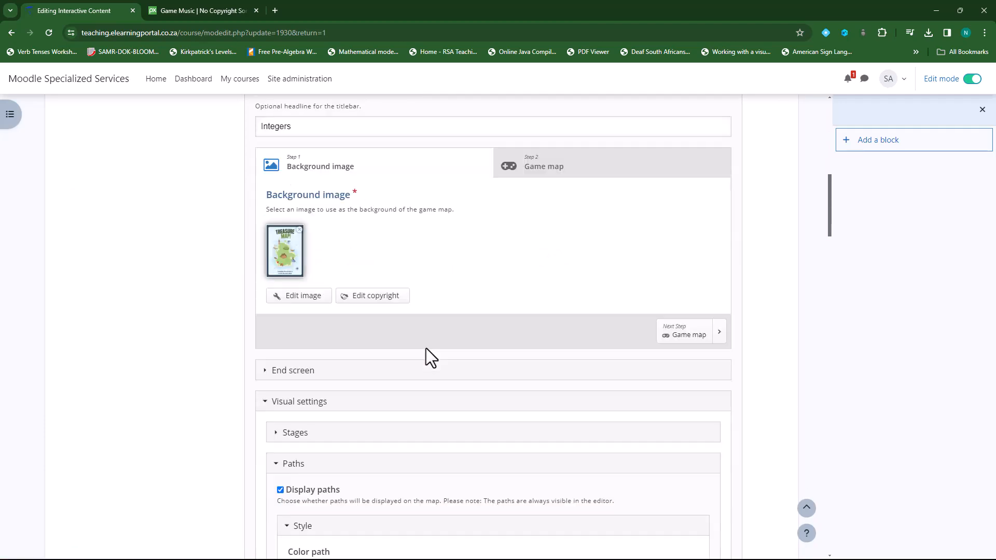
{"action": "scroll", "coordinate": [429, 357], "scroll_direction": "down", "scroll_amount": 5}
{"action": "scroll", "coordinate": [430, 360], "scroll_direction": "down", "scroll_amount": 15}
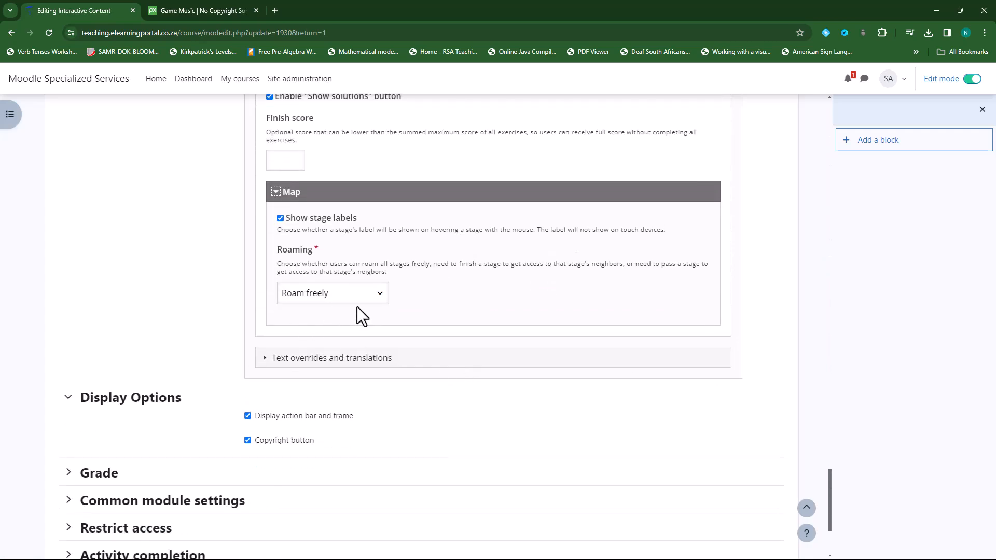
{"action": "left_click", "coordinate": [380, 294]}
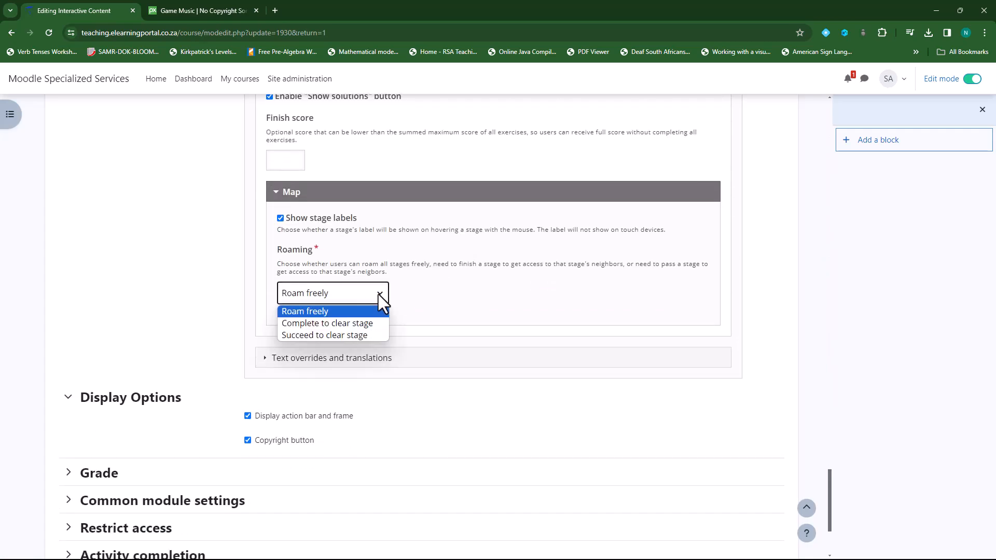
{"action": "left_click", "coordinate": [341, 324]}
{"action": "scroll", "coordinate": [415, 332], "scroll_direction": "down", "scroll_amount": 2}
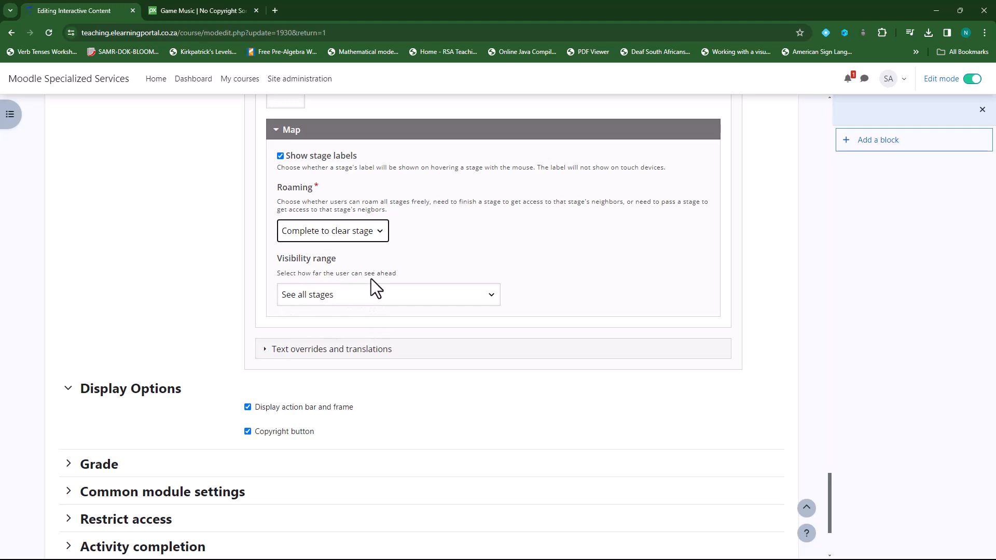
Step: Review the visibility range options, keep See all stages, and save and display the activity
{"action": "left_click", "coordinate": [490, 295]}
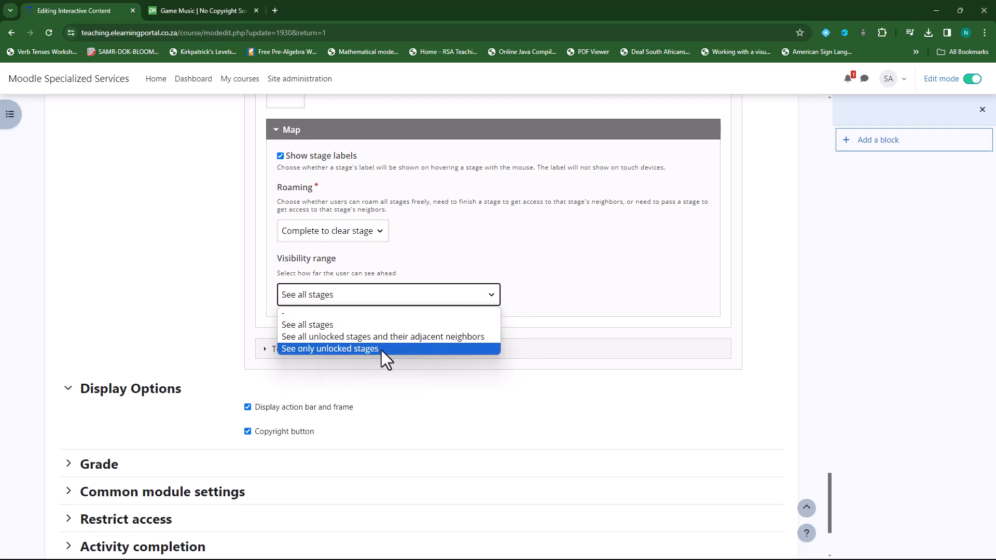
{"action": "left_click", "coordinate": [383, 293]}
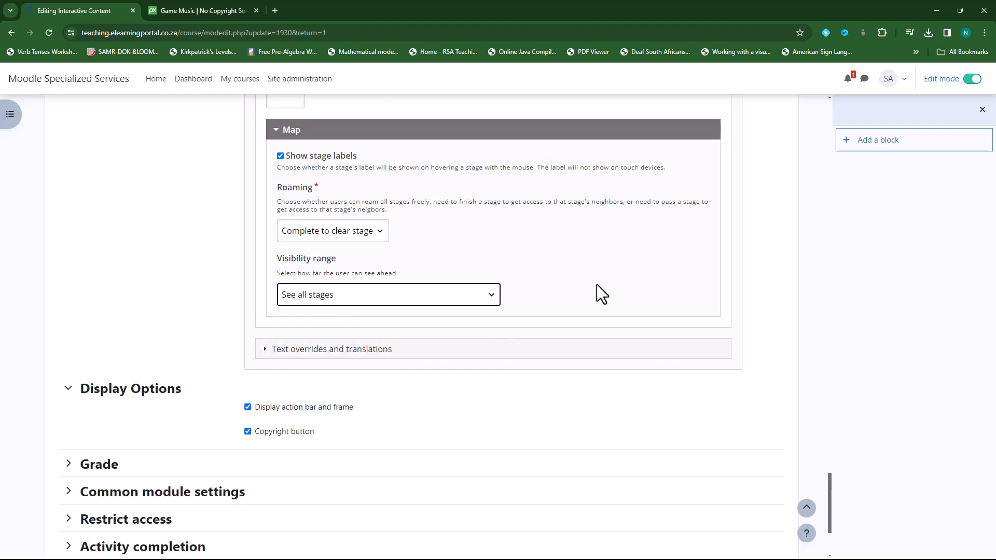
{"action": "scroll", "coordinate": [422, 393], "scroll_direction": "down", "scroll_amount": 3}
{"action": "left_click", "coordinate": [389, 504]}
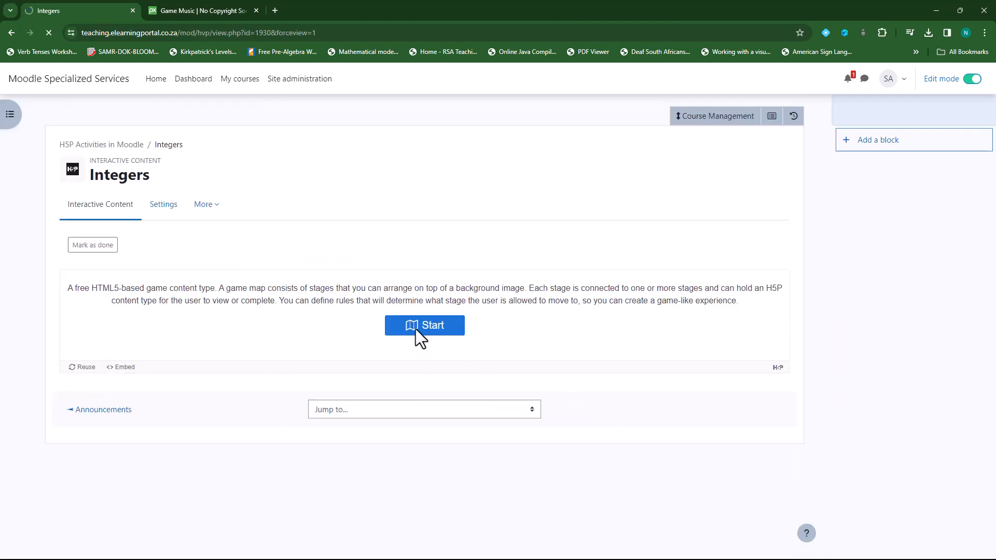
Step: Start the game map, look over its stages, and clear stage 1 by viewing and closing the Introduction
{"action": "scroll", "coordinate": [534, 420], "scroll_direction": "down", "scroll_amount": 7}
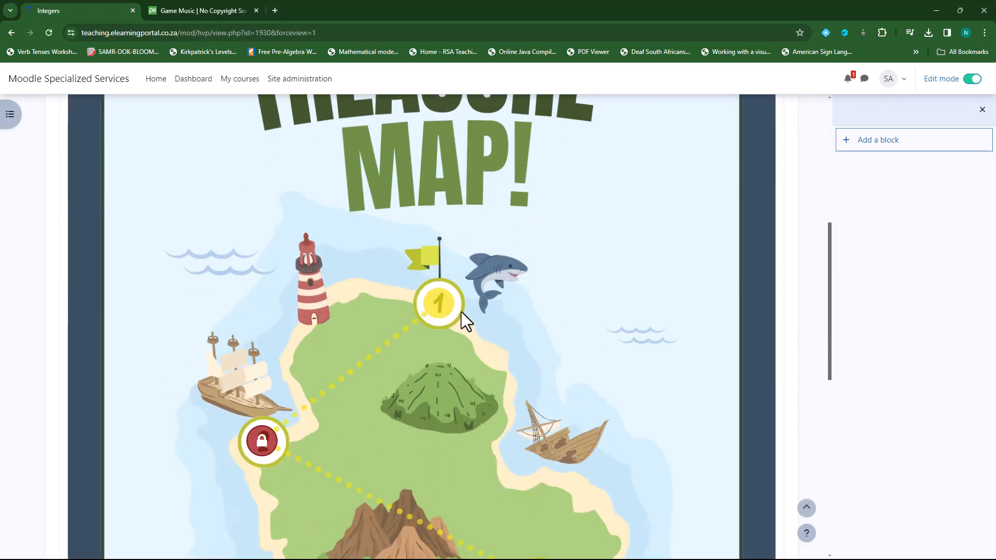
{"action": "scroll", "coordinate": [442, 319], "scroll_direction": "down", "scroll_amount": 3}
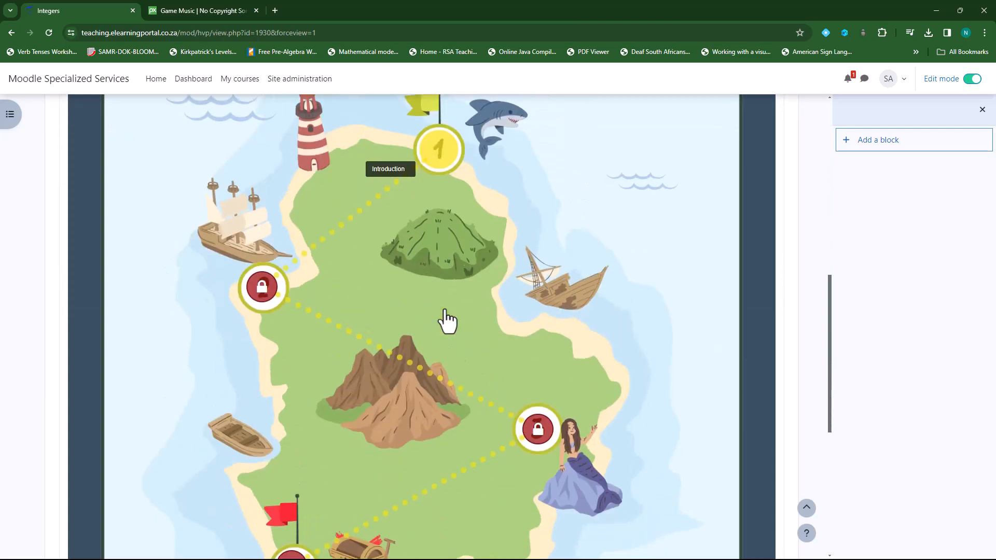
{"action": "scroll", "coordinate": [499, 400], "scroll_direction": "down", "scroll_amount": 3}
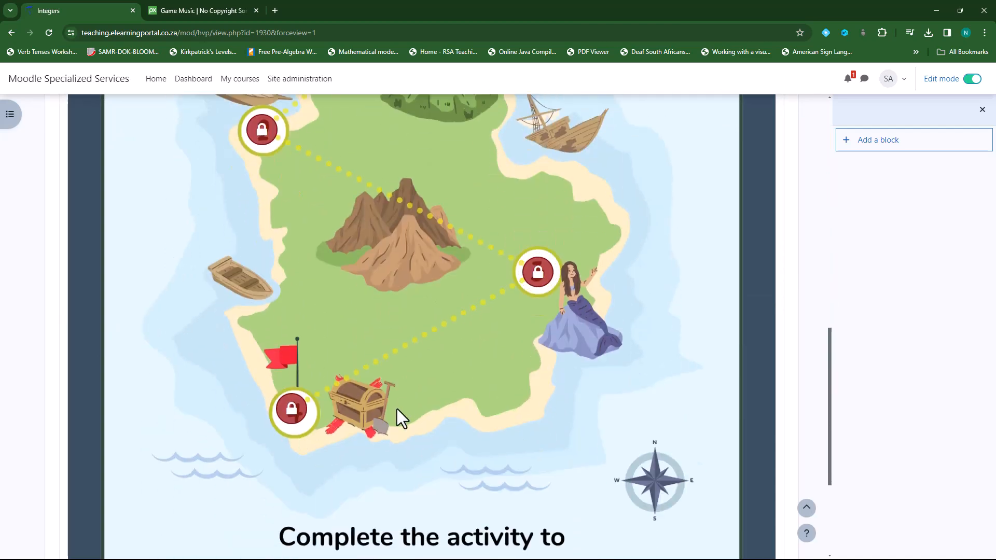
{"action": "scroll", "coordinate": [356, 426], "scroll_direction": "up", "scroll_amount": 3}
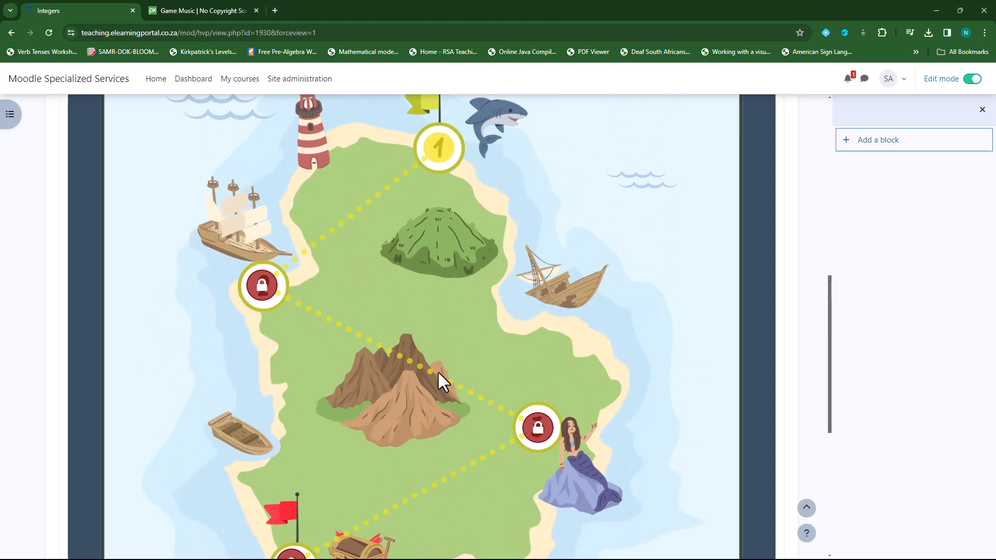
{"action": "scroll", "coordinate": [444, 412], "scroll_direction": "down", "scroll_amount": 2}
{"action": "scroll", "coordinate": [401, 452], "scroll_direction": "up", "scroll_amount": 4}
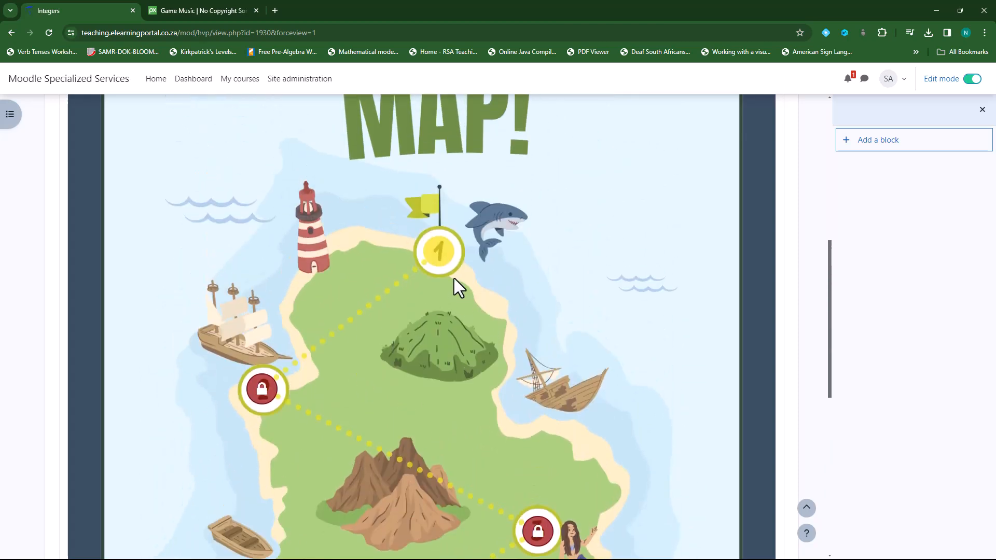
{"action": "left_click", "coordinate": [442, 262]}
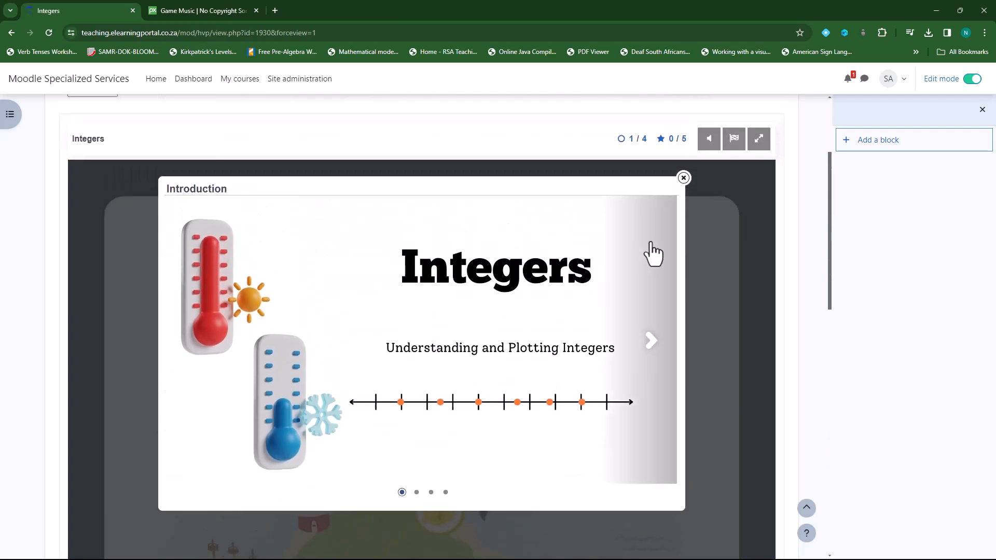
{"action": "left_click", "coordinate": [683, 178]}
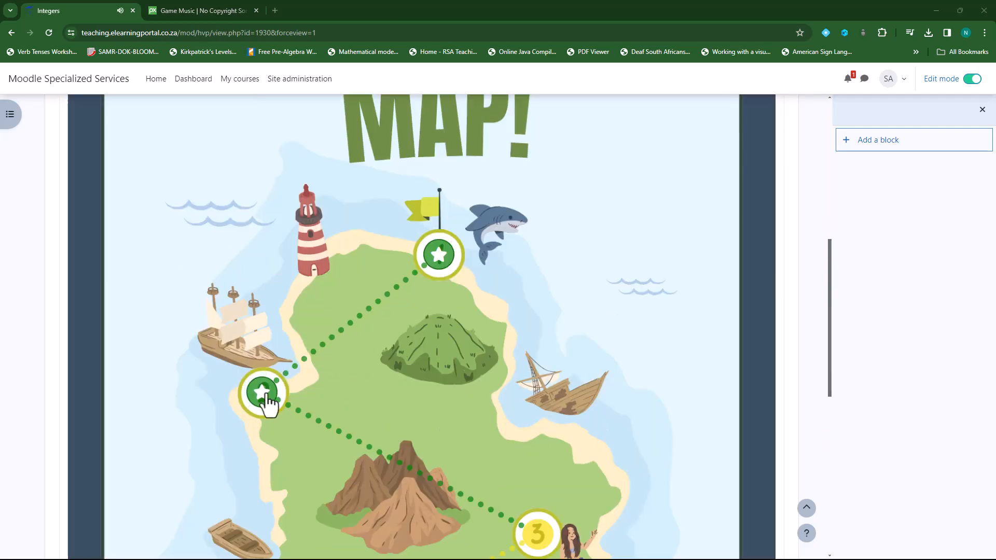
Step: View the Integers Content stage and close it to return to the map
{"action": "left_click", "coordinate": [261, 395]}
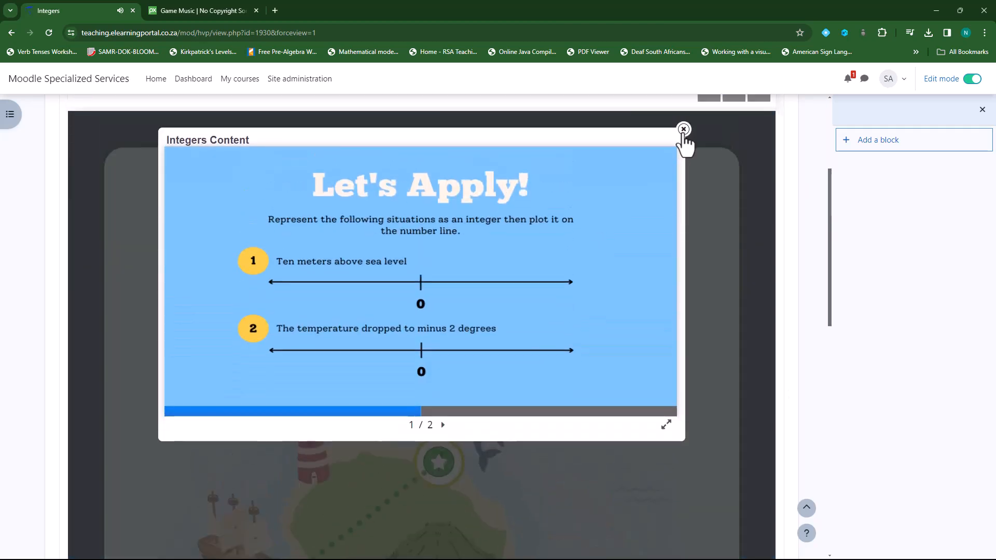
{"action": "left_click", "coordinate": [683, 129]}
{"action": "scroll", "coordinate": [434, 425], "scroll_direction": "down", "scroll_amount": 3}
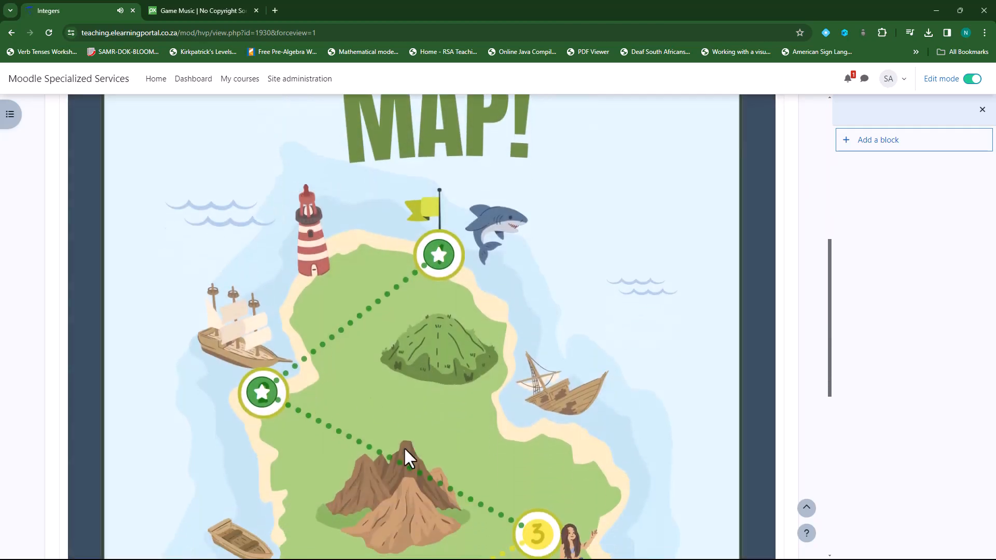
Step: Go through the Reflect stage at number 3 to its last slide and close it
{"action": "scroll", "coordinate": [405, 450], "scroll_direction": "down", "scroll_amount": 3}
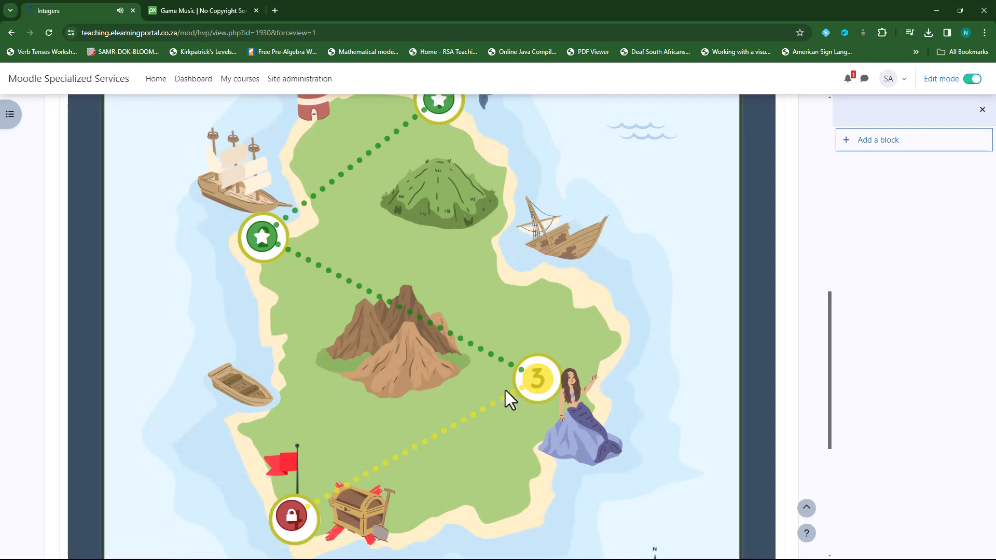
{"action": "left_click", "coordinate": [533, 384]}
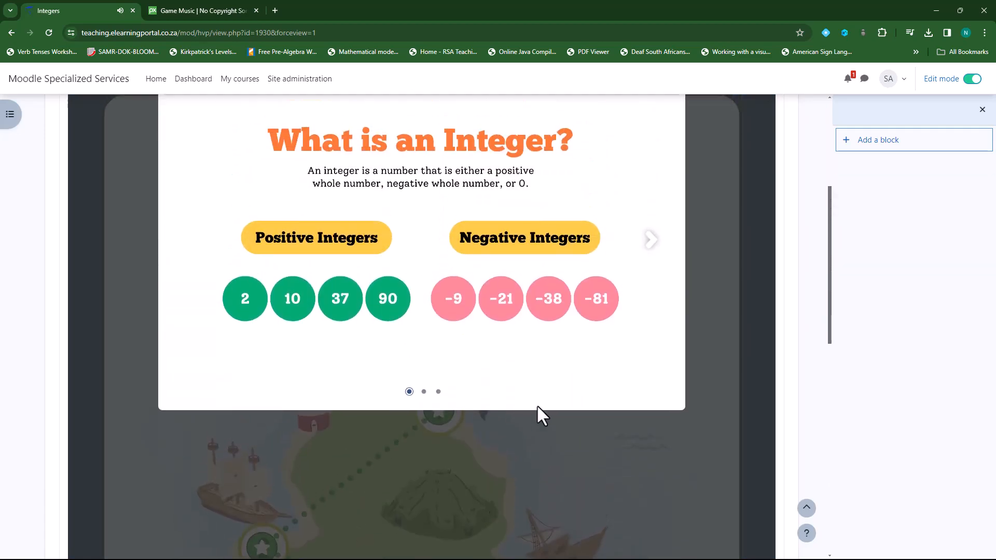
{"action": "scroll", "coordinate": [630, 301], "scroll_direction": "up", "scroll_amount": 1}
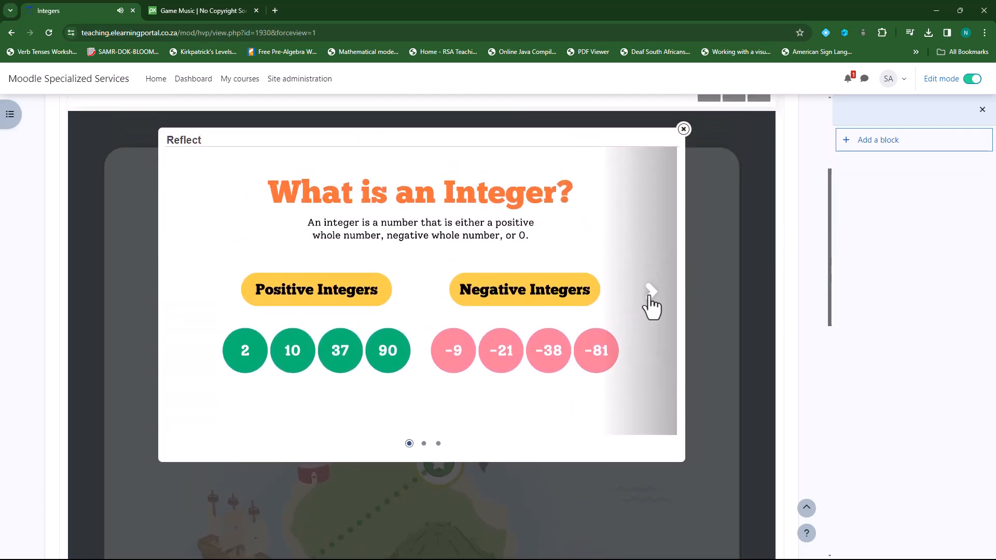
{"action": "left_click", "coordinate": [649, 301]}
{"action": "left_click", "coordinate": [650, 300]}
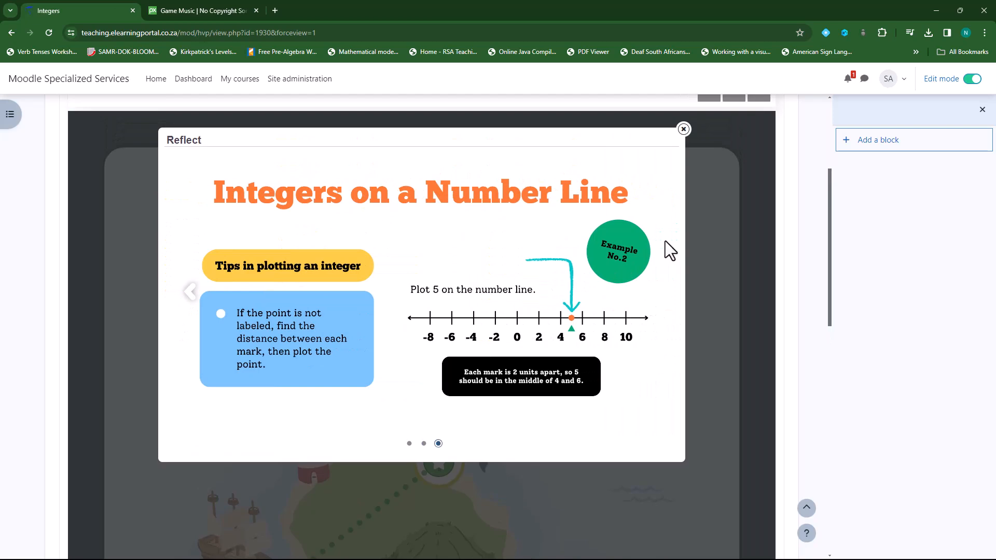
{"action": "left_click", "coordinate": [683, 130]}
Step: Open the final stage beside the treasure chest to bring up the number line task
{"action": "scroll", "coordinate": [319, 356], "scroll_direction": "down", "scroll_amount": 6}
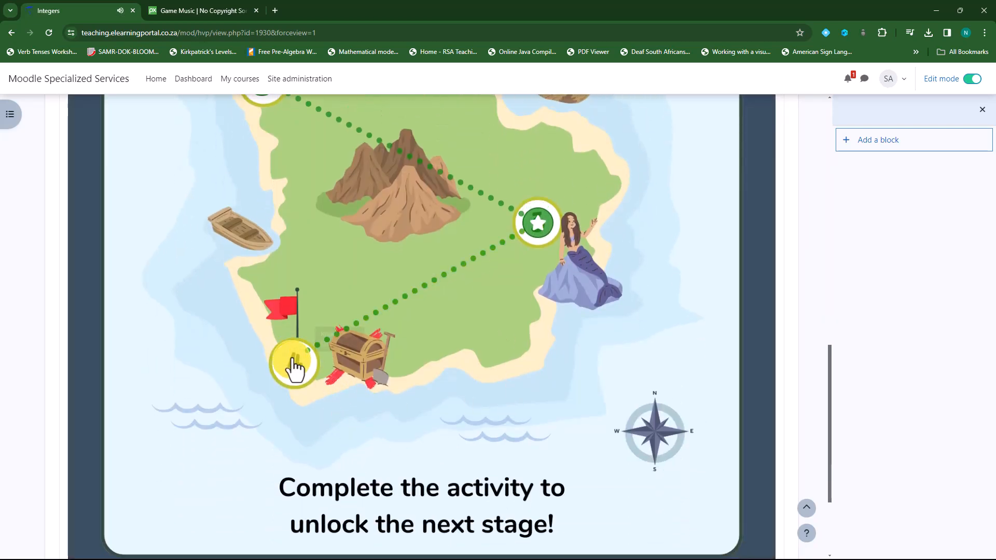
{"action": "left_click", "coordinate": [293, 362]}
{"action": "scroll", "coordinate": [560, 436], "scroll_direction": "up", "scroll_amount": 6}
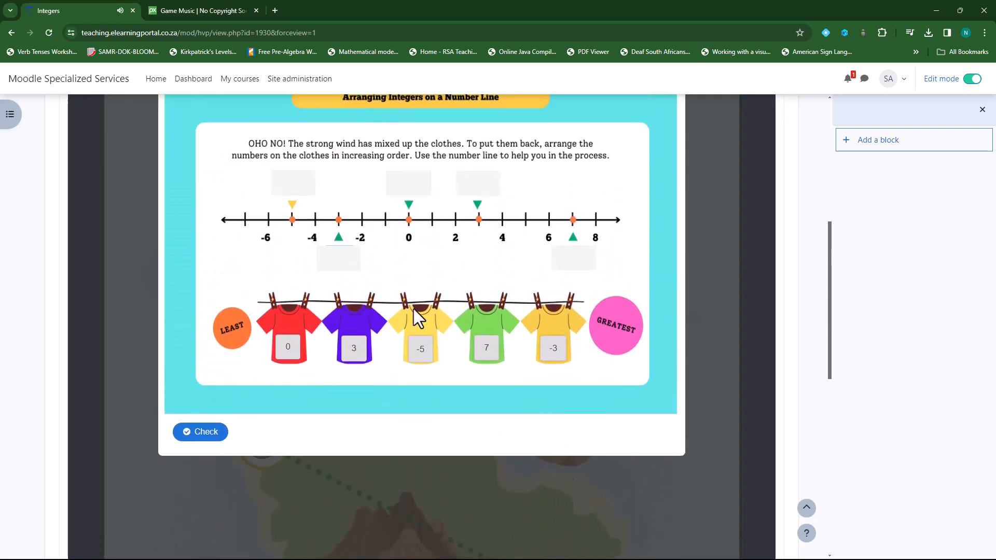
Step: Place 0, 3, 7, -3 and -5 in their matching drop zones on the number line
{"action": "left_click_drag", "start_coordinate": [292, 359], "coordinate": [412, 186]}
{"action": "left_click_drag", "start_coordinate": [354, 363], "coordinate": [481, 196]}
{"action": "left_click_drag", "start_coordinate": [488, 353], "coordinate": [576, 259]}
{"action": "left_click_drag", "start_coordinate": [555, 367], "coordinate": [347, 259]}
{"action": "left_click_drag", "start_coordinate": [418, 358], "coordinate": [287, 204]}
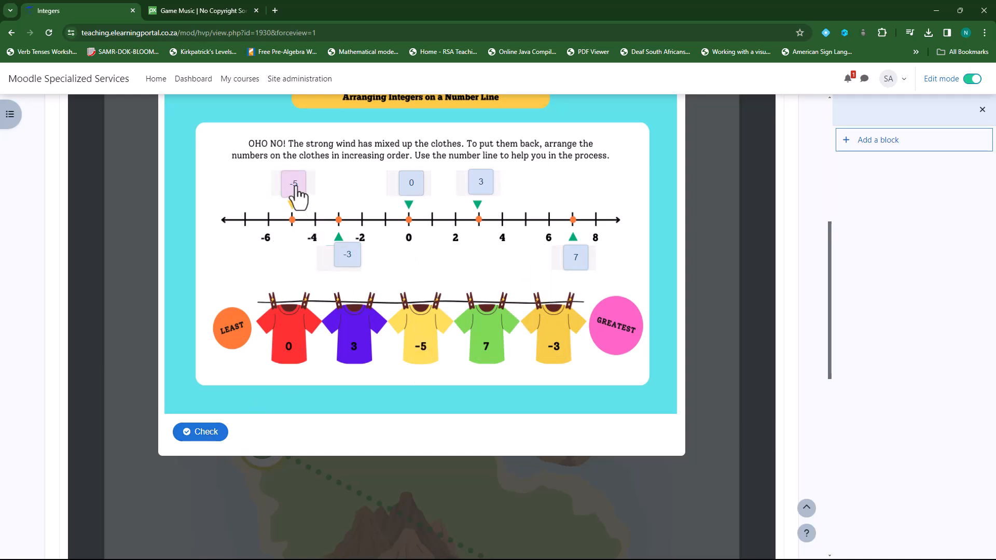
Step: Check the task with -3 and -5 deliberately swapped on the number line, and reset it for a retry
{"action": "left_click_drag", "start_coordinate": [344, 260], "coordinate": [352, 358]}
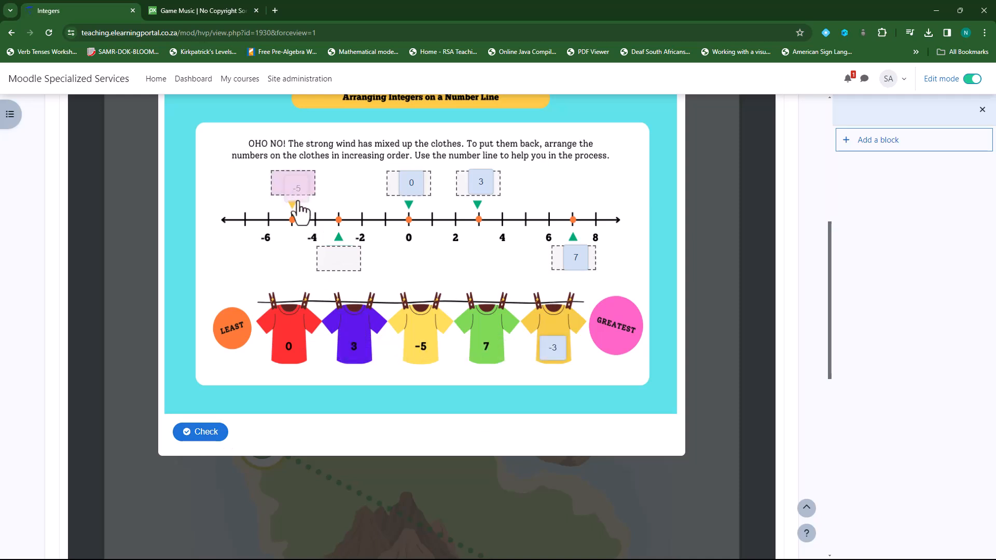
{"action": "left_click_drag", "start_coordinate": [294, 193], "coordinate": [331, 269]}
{"action": "left_click_drag", "start_coordinate": [549, 349], "coordinate": [297, 194]}
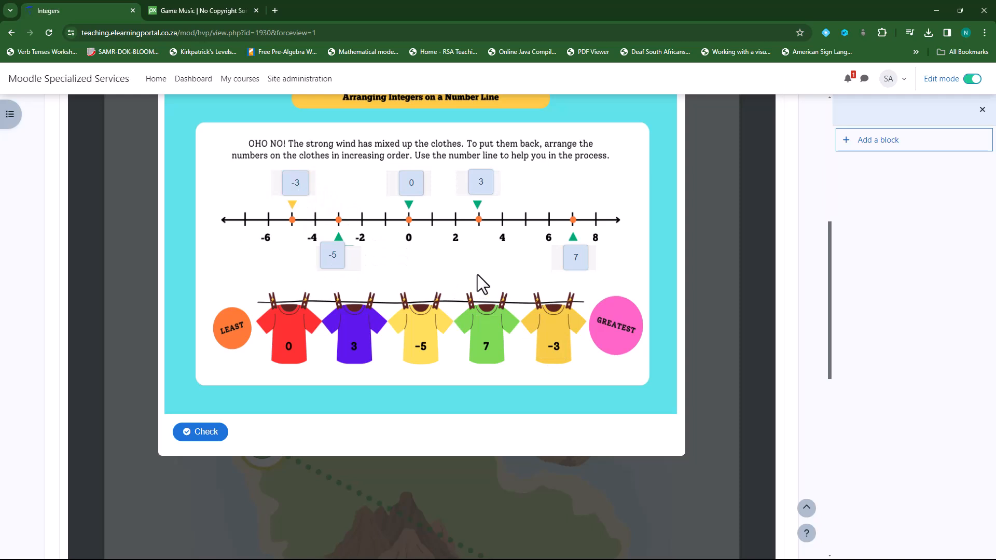
{"action": "left_click", "coordinate": [206, 435]}
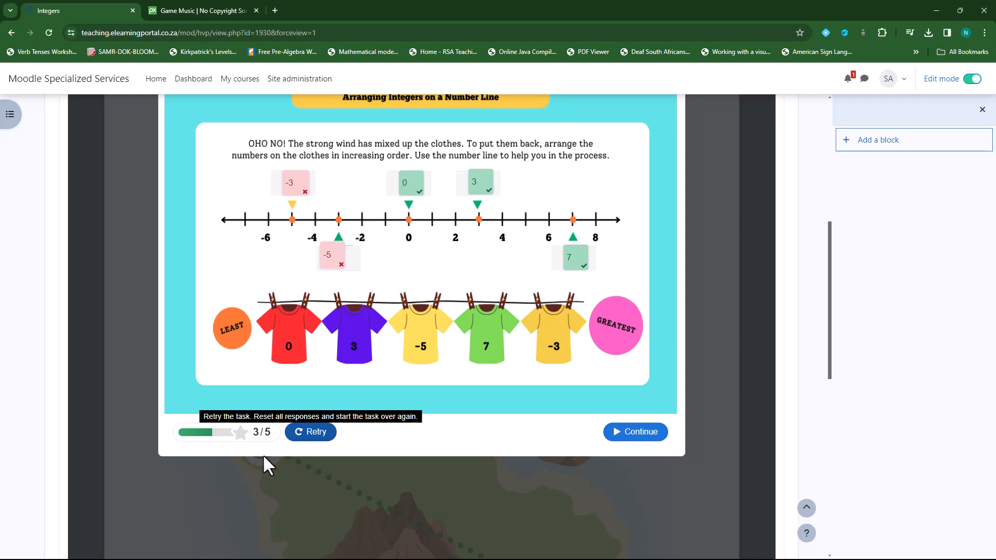
{"action": "left_click", "coordinate": [317, 435]}
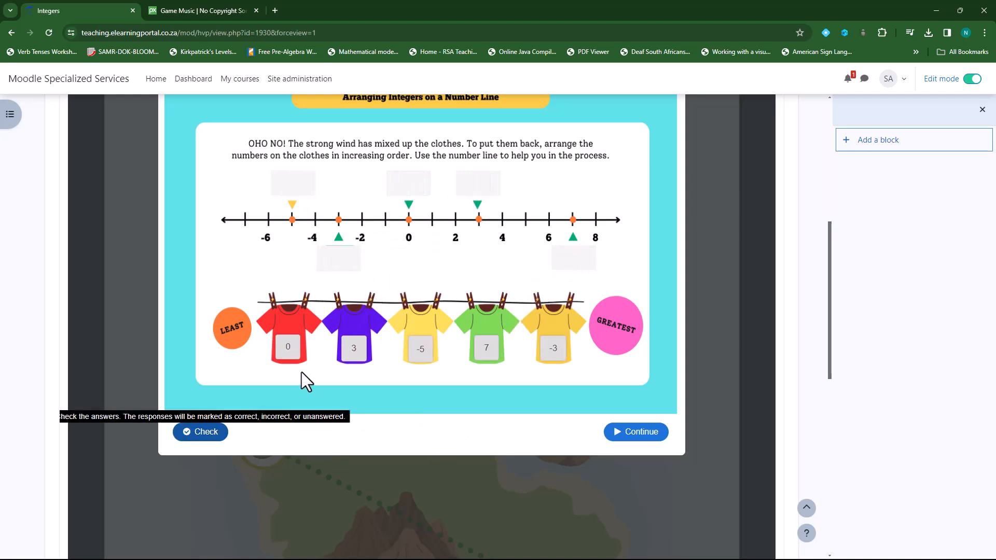
Step: Solve the task with -5, -3, 0, 3 and 7 in increasing order along the number line, and finish the map
{"action": "left_click_drag", "start_coordinate": [289, 358], "coordinate": [406, 204]}
{"action": "left_click_drag", "start_coordinate": [358, 350], "coordinate": [485, 190]}
{"action": "left_click_drag", "start_coordinate": [486, 348], "coordinate": [569, 258]}
{"action": "left_click_drag", "start_coordinate": [550, 363], "coordinate": [339, 259]}
{"action": "left_click_drag", "start_coordinate": [422, 354], "coordinate": [295, 192]}
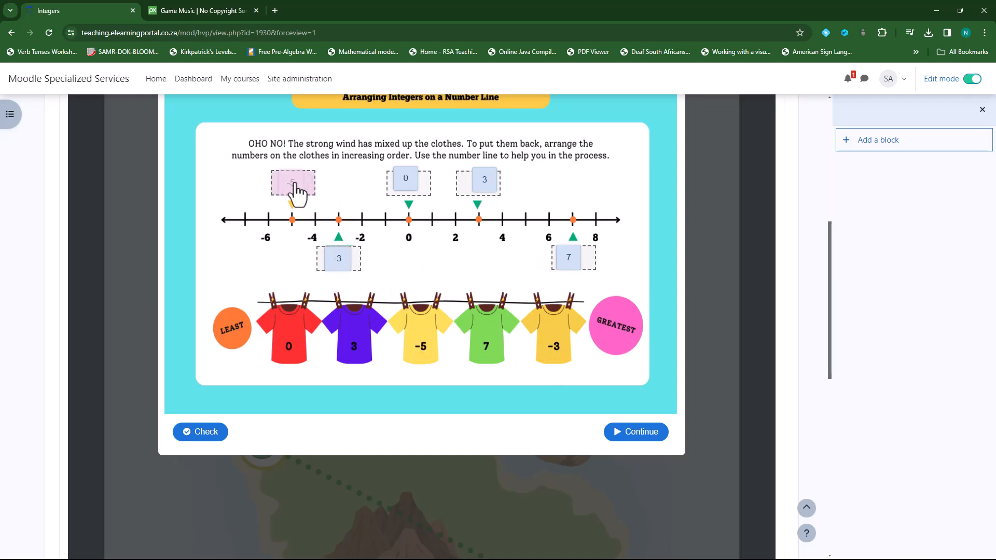
{"action": "left_click", "coordinate": [205, 436]}
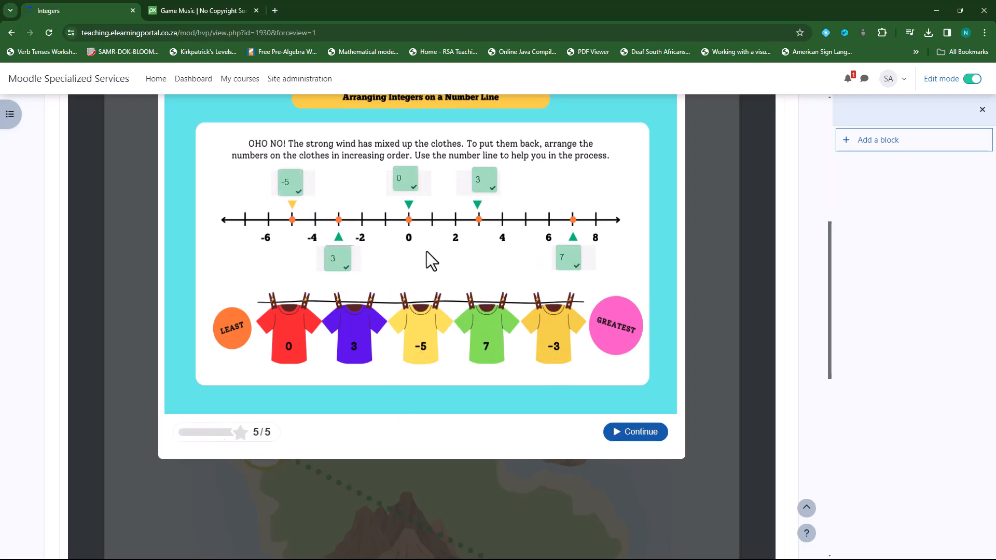
{"action": "left_click", "coordinate": [640, 436]}
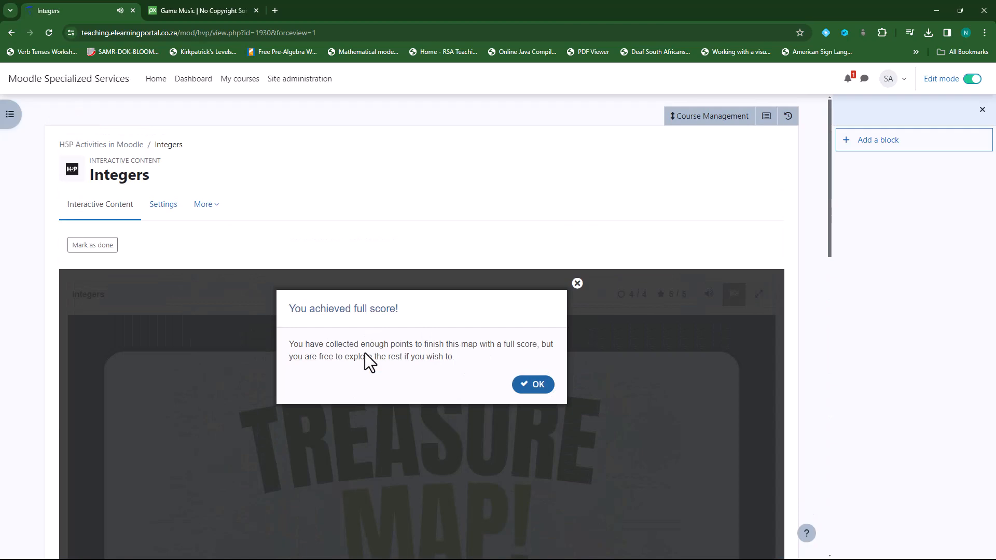
{"action": "left_click", "coordinate": [537, 388]}
Step: Open the Integers activity's settings, go to its game map step and expand the end screen options
{"action": "scroll", "coordinate": [477, 441], "scroll_direction": "up", "scroll_amount": 5}
{"action": "scroll", "coordinate": [477, 437], "scroll_direction": "up", "scroll_amount": 10}
{"action": "left_click", "coordinate": [161, 183]}
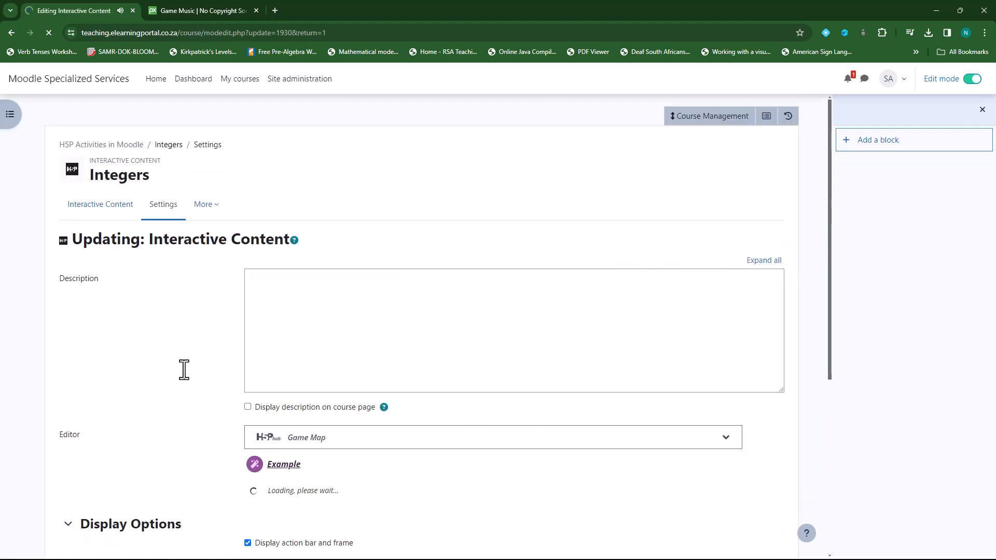
{"action": "scroll", "coordinate": [182, 369], "scroll_direction": "down", "scroll_amount": 10}
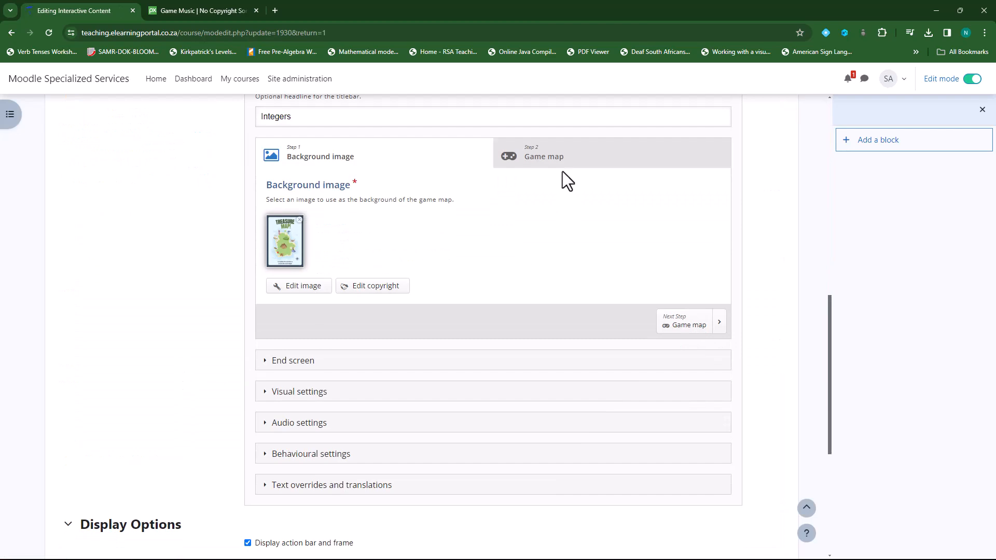
{"action": "left_click", "coordinate": [564, 158]}
{"action": "scroll", "coordinate": [284, 359], "scroll_direction": "down", "scroll_amount": 4}
{"action": "scroll", "coordinate": [283, 359], "scroll_direction": "down", "scroll_amount": 10}
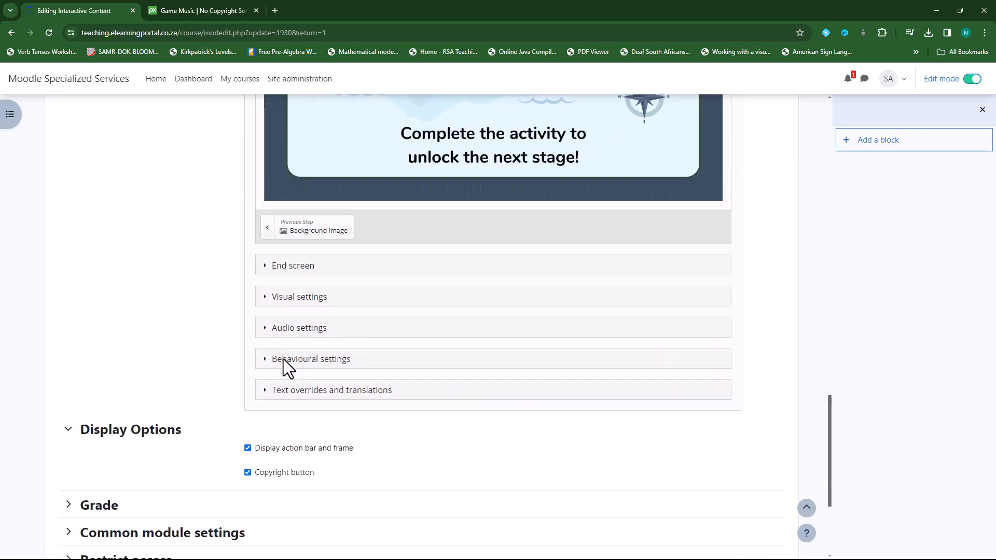
{"action": "scroll", "coordinate": [411, 393], "scroll_direction": "up", "scroll_amount": 3}
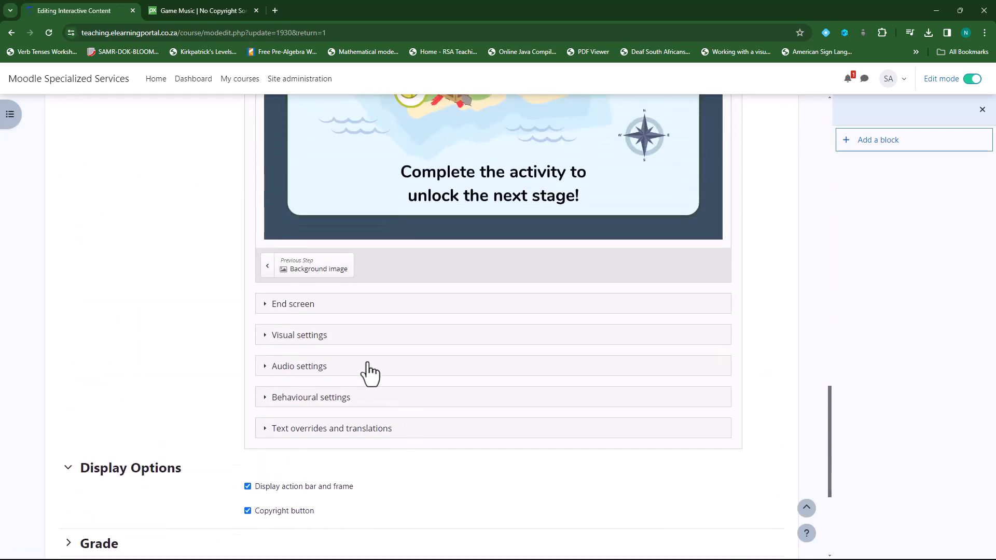
{"action": "left_click", "coordinate": [266, 305]}
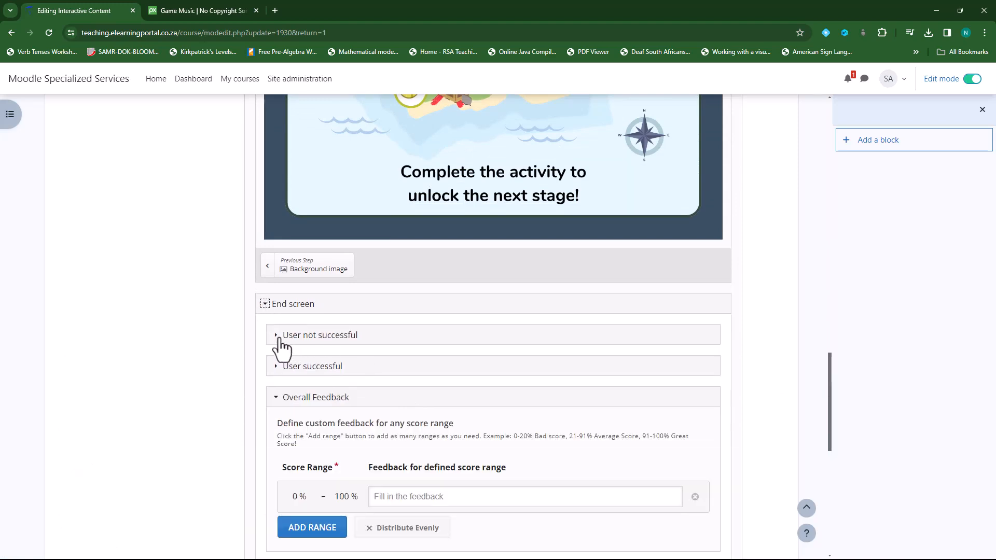
Step: Expand the unsuccessful user's end screen options, and set the media type to Image without choosing an image file
{"action": "left_click", "coordinate": [276, 337]}
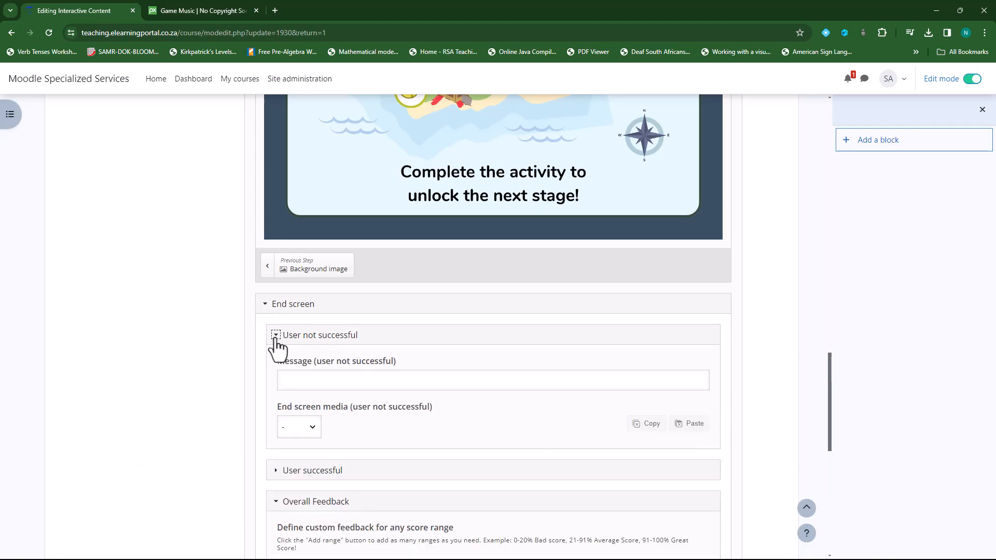
{"action": "left_click", "coordinate": [353, 384]}
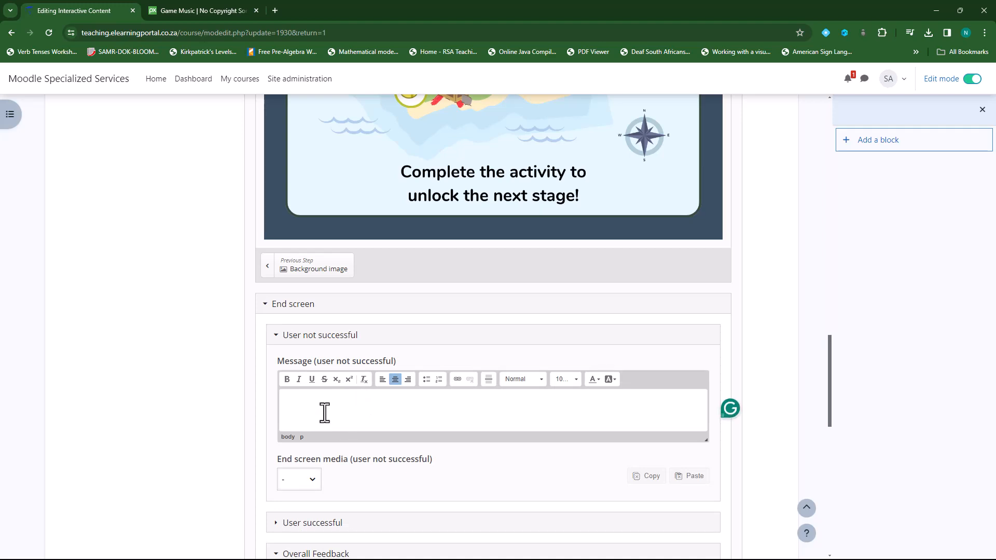
{"action": "scroll", "coordinate": [389, 415], "scroll_direction": "down", "scroll_amount": 2}
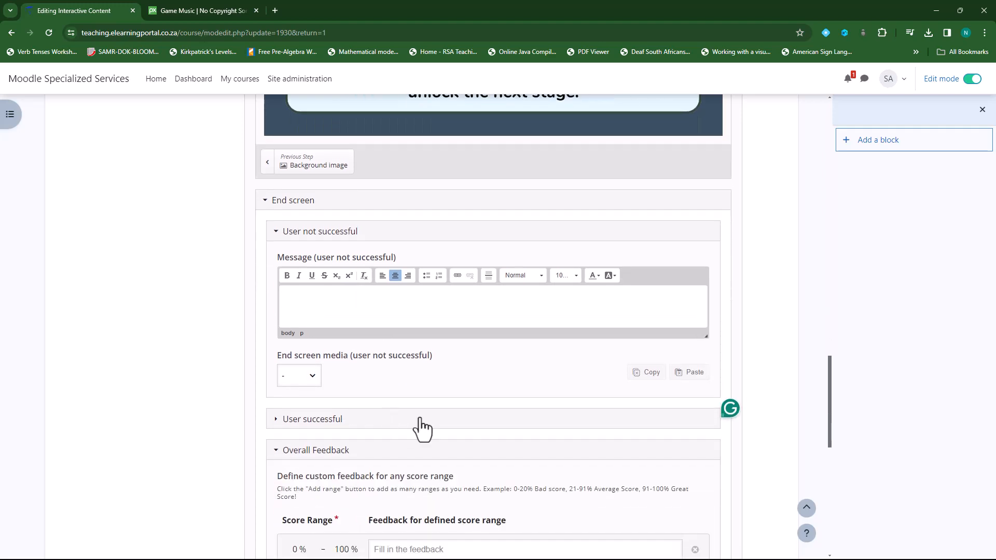
{"action": "left_click", "coordinate": [312, 378]}
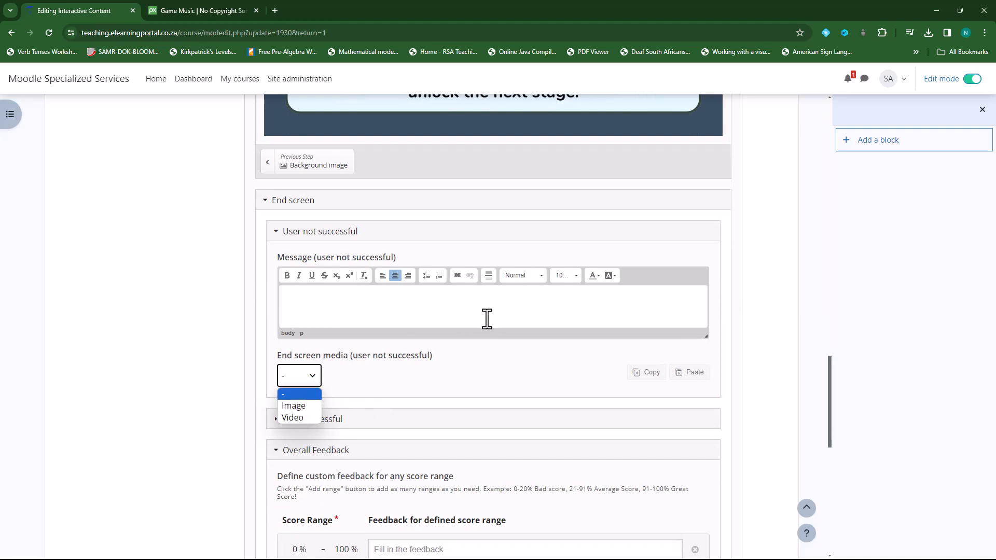
{"action": "left_click", "coordinate": [308, 405]}
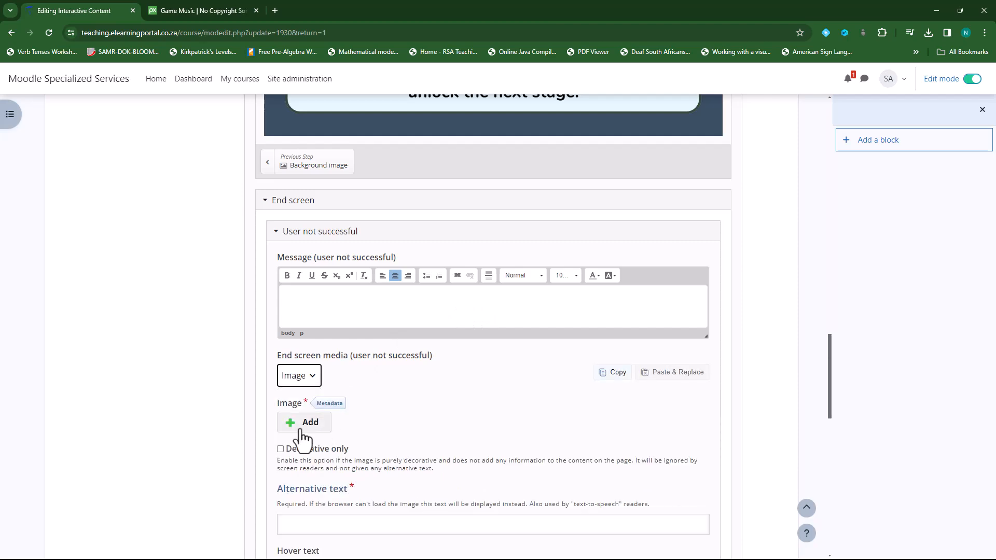
{"action": "left_click", "coordinate": [307, 426]}
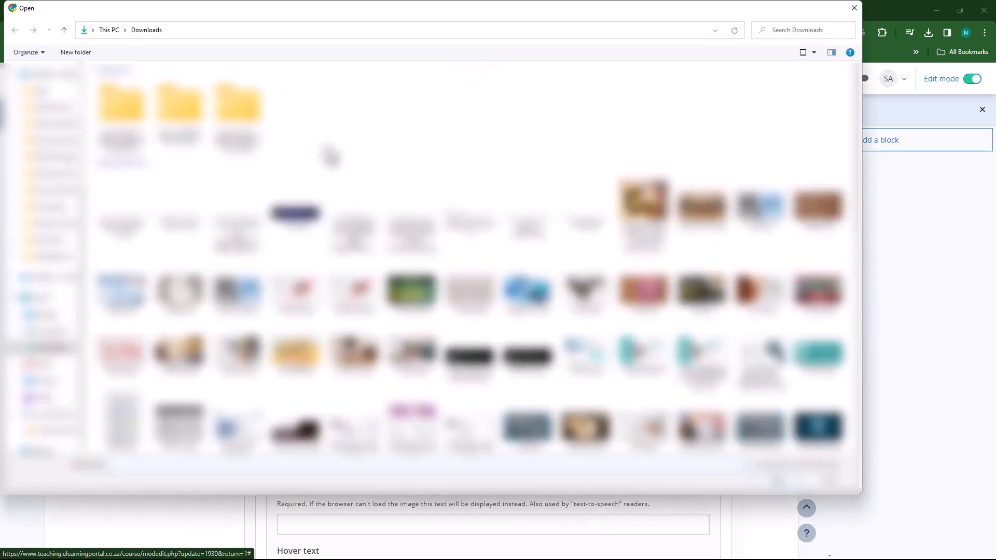
{"action": "left_click", "coordinate": [849, 10]}
Step: Expand the successful user's end screen options, and examine the message editor and the available media types
{"action": "scroll", "coordinate": [468, 393], "scroll_direction": "down", "scroll_amount": 2}
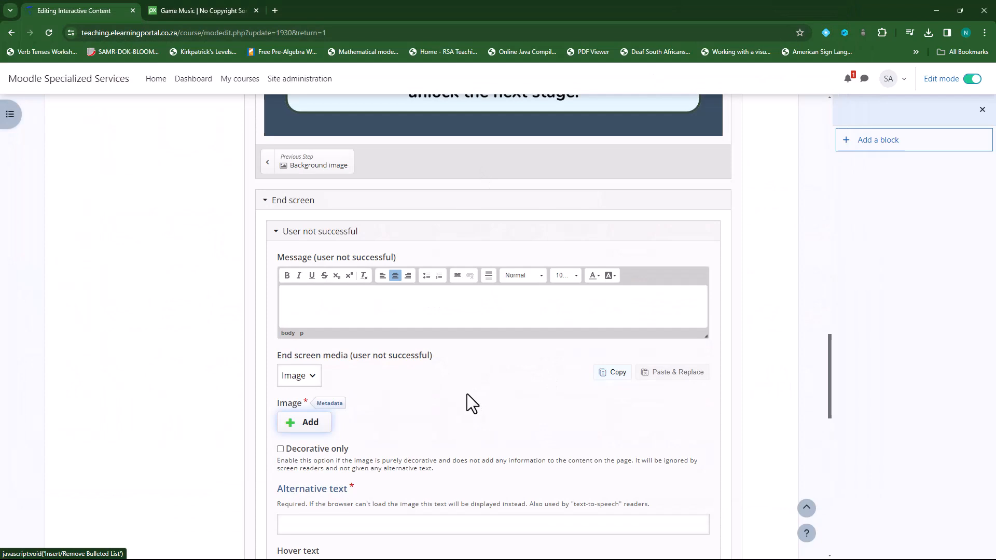
{"action": "scroll", "coordinate": [459, 396], "scroll_direction": "down", "scroll_amount": 3}
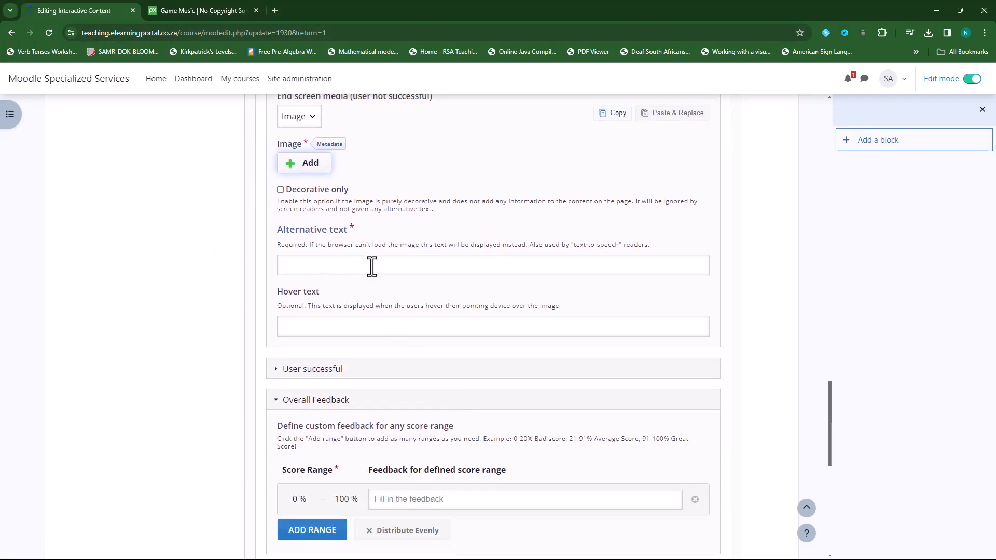
{"action": "scroll", "coordinate": [371, 267], "scroll_direction": "down", "scroll_amount": 2}
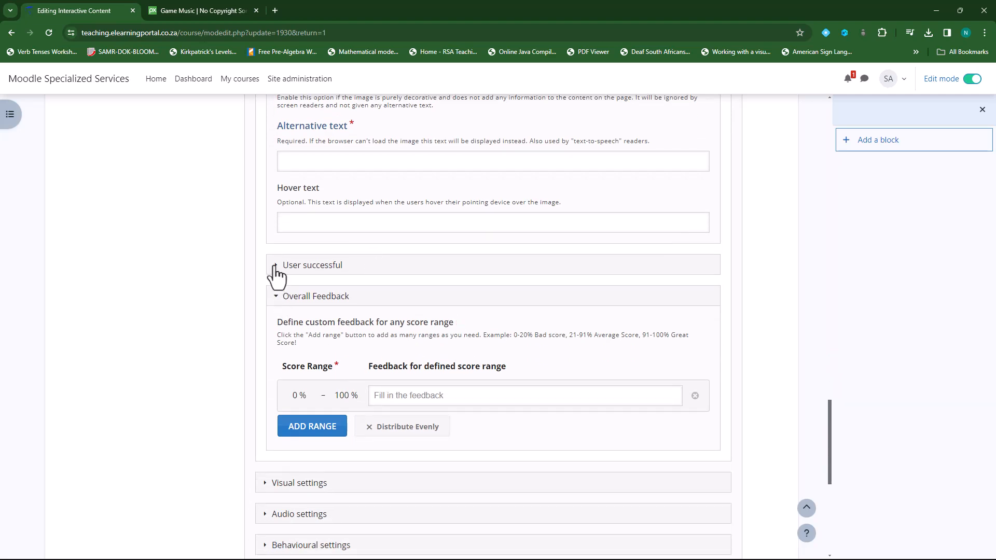
{"action": "left_click", "coordinate": [276, 265]}
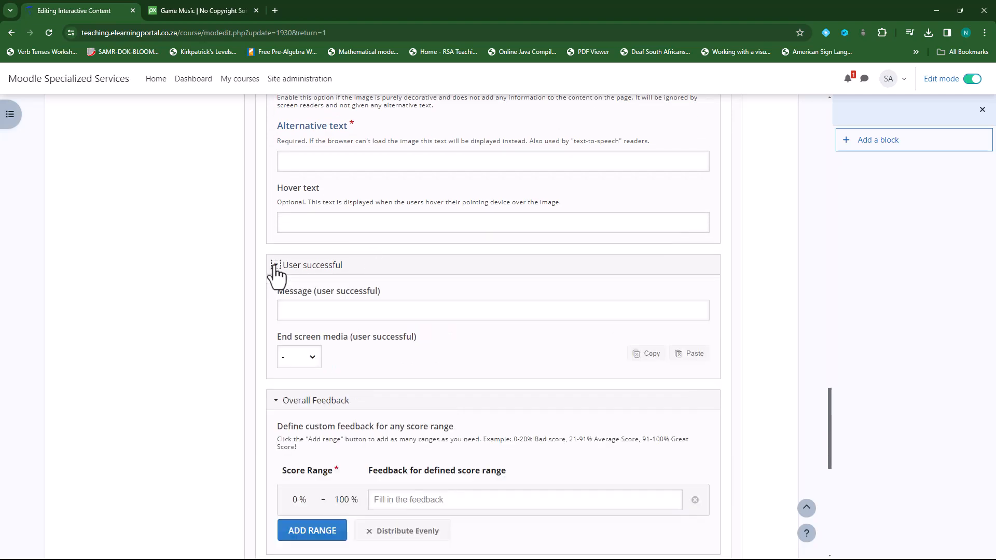
{"action": "left_click", "coordinate": [301, 310]}
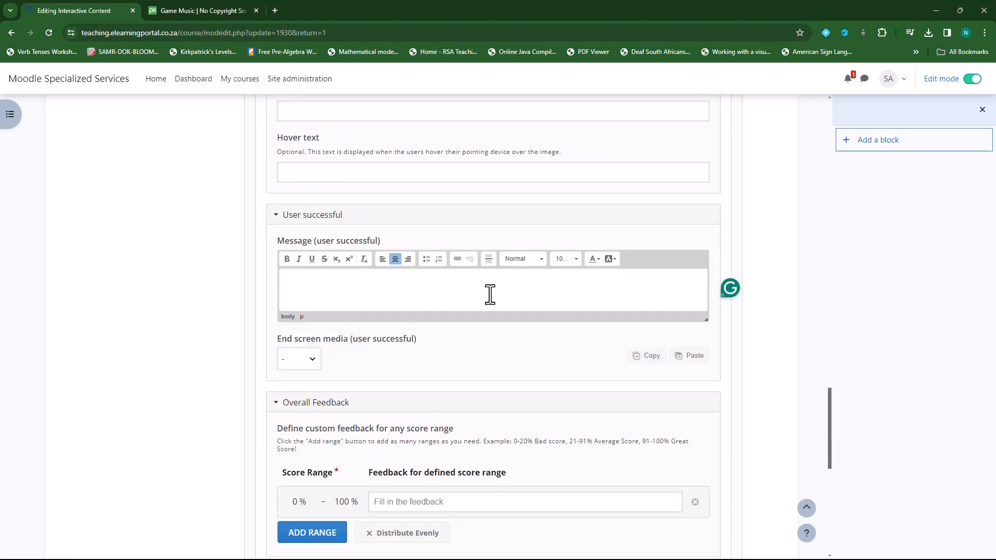
{"action": "left_click", "coordinate": [313, 359]}
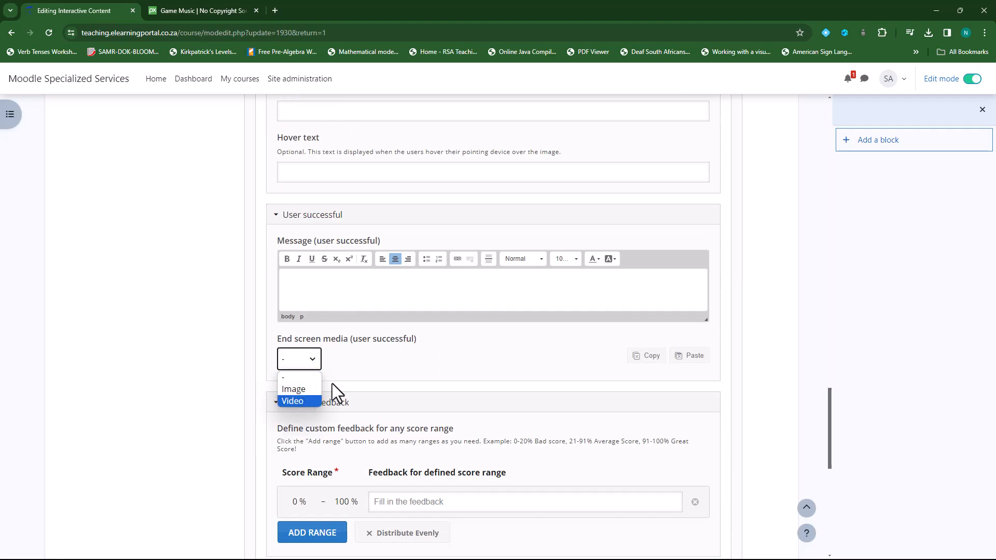
{"action": "left_click", "coordinate": [393, 360]}
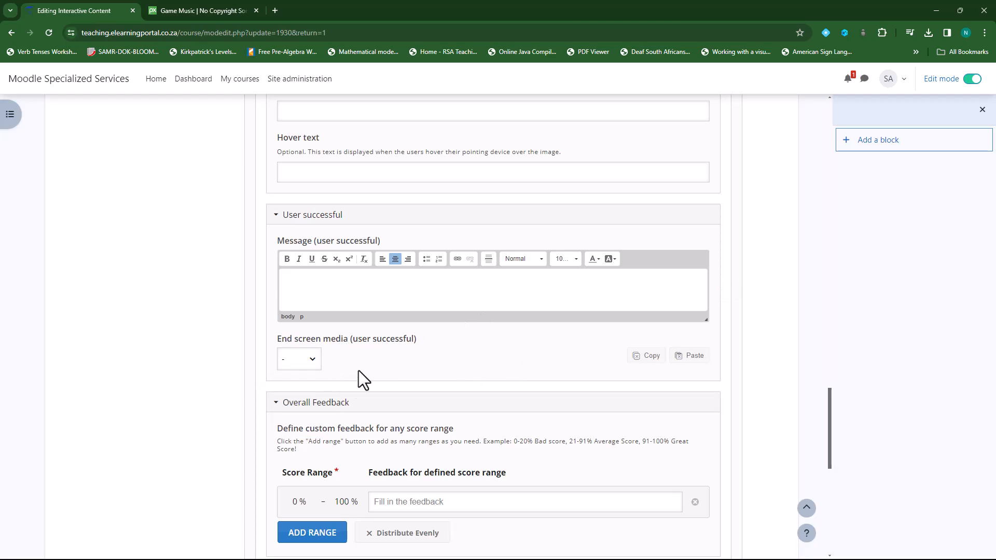
Step: Save the Integers activity and display it
{"action": "scroll", "coordinate": [407, 333], "scroll_direction": "down", "scroll_amount": 2}
{"action": "scroll", "coordinate": [406, 333], "scroll_direction": "down", "scroll_amount": 8}
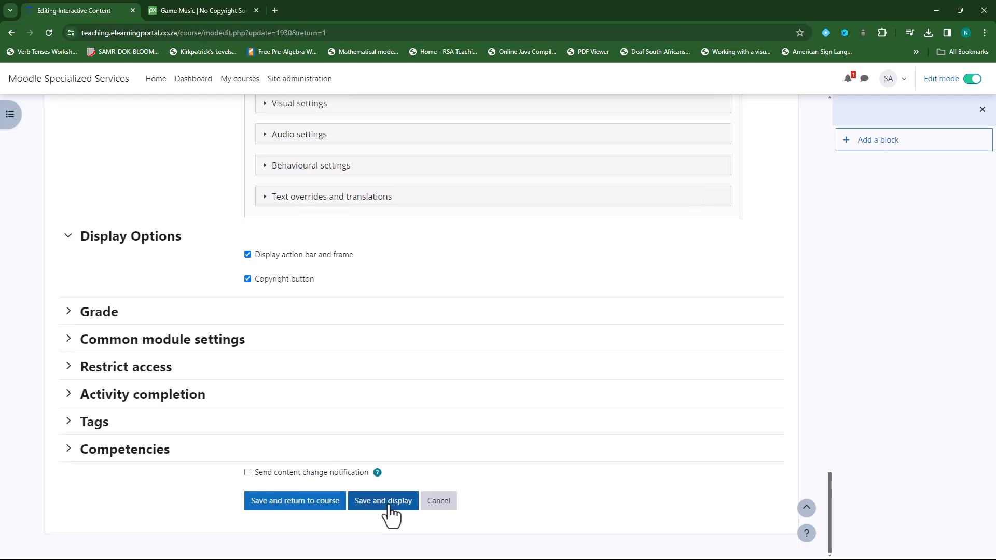
{"action": "left_click", "coordinate": [388, 502]}
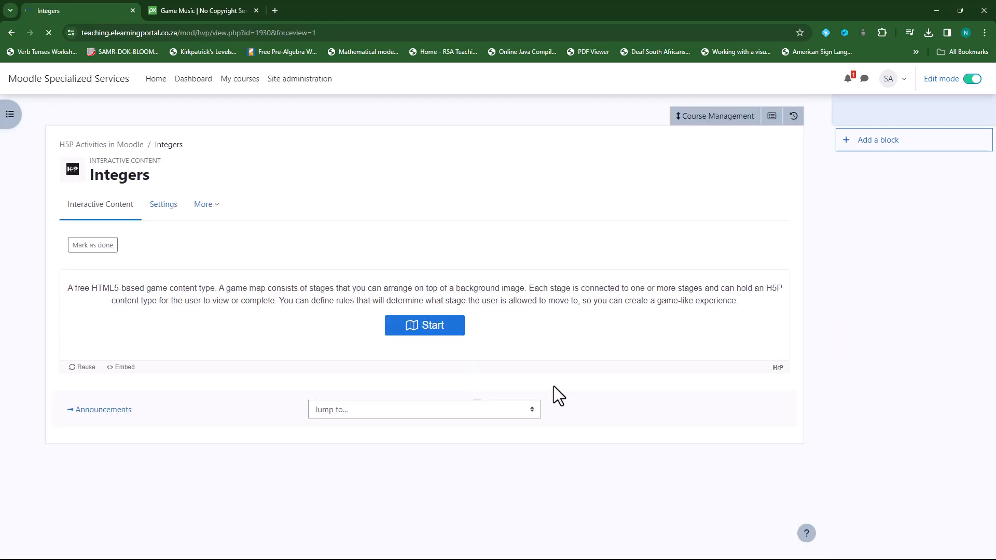